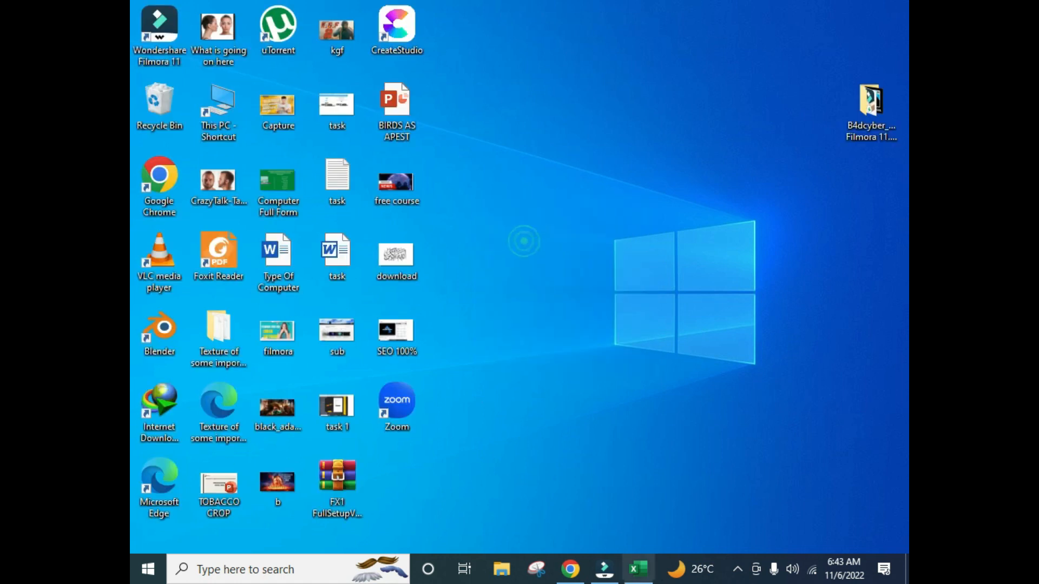
Switch to the Book1 workbook in Excel
{"action": "left_click", "coordinate": [638, 569]}
{"action": "left_click", "coordinate": [532, 266]}
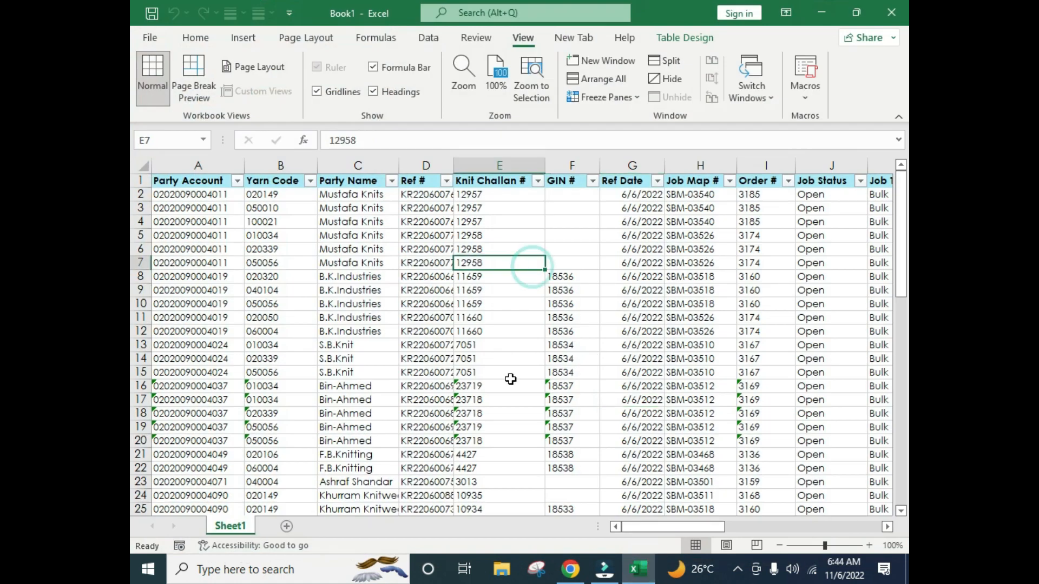
{"action": "left_click", "coordinate": [501, 298]}
{"action": "left_click_drag", "start_coordinate": [421, 210], "coordinate": [624, 397]}
{"action": "left_click", "coordinate": [445, 273]}
{"action": "left_click", "coordinate": [275, 218]}
{"action": "left_click_drag", "start_coordinate": [275, 219], "coordinate": [503, 294]}
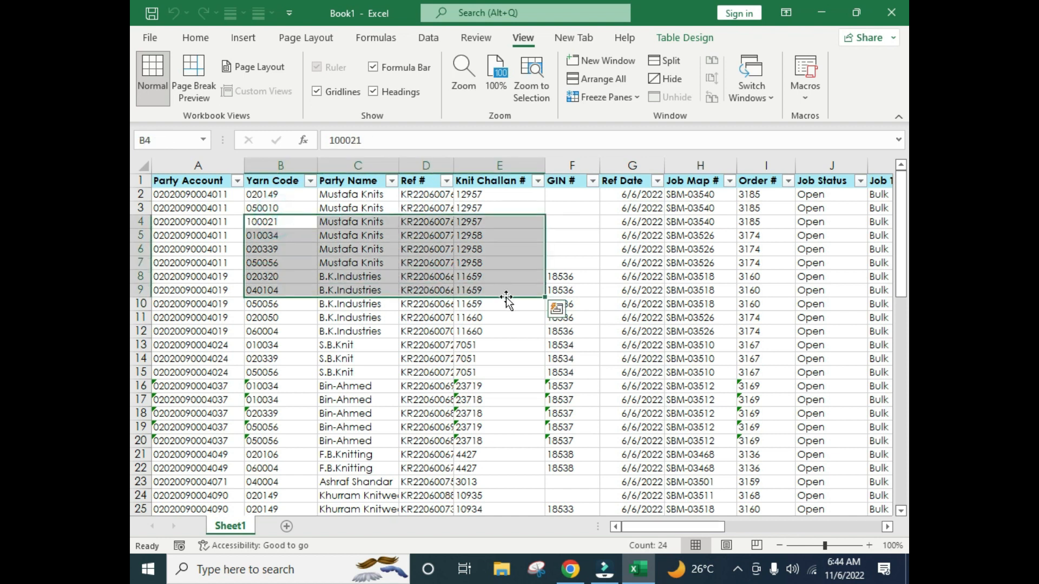
{"action": "left_click", "coordinate": [453, 317]}
{"action": "left_click_drag", "start_coordinate": [349, 235], "coordinate": [468, 298]}
{"action": "left_click", "coordinate": [430, 254]}
{"action": "left_click_drag", "start_coordinate": [346, 235], "coordinate": [551, 347]}
{"action": "left_click", "coordinate": [427, 263]}
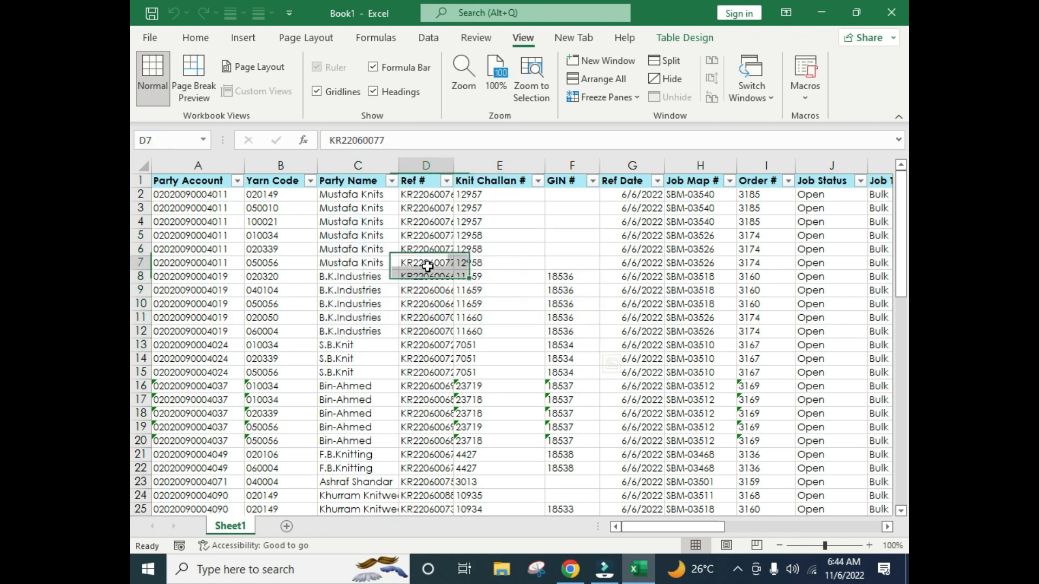
{"action": "left_click", "coordinate": [499, 288]}
{"action": "left_click_drag", "start_coordinate": [357, 215], "coordinate": [584, 364]}
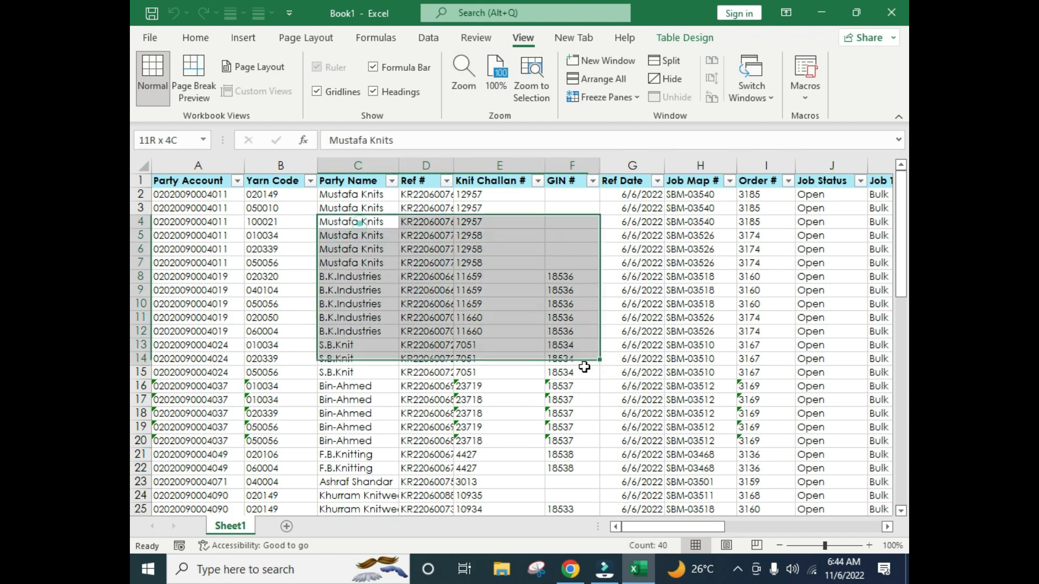
{"action": "left_click", "coordinate": [443, 303]}
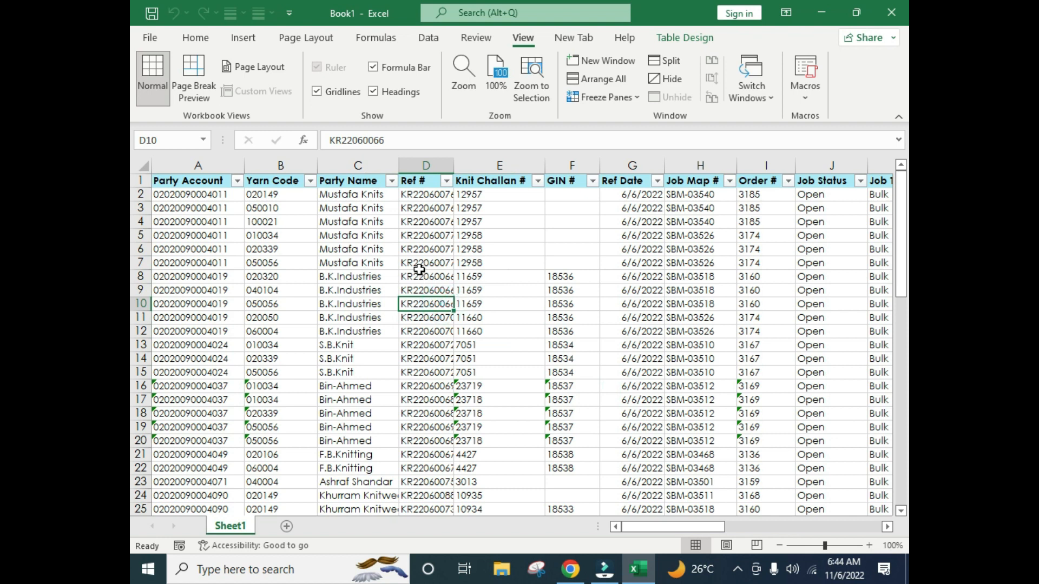
{"action": "left_click", "coordinate": [443, 40]}
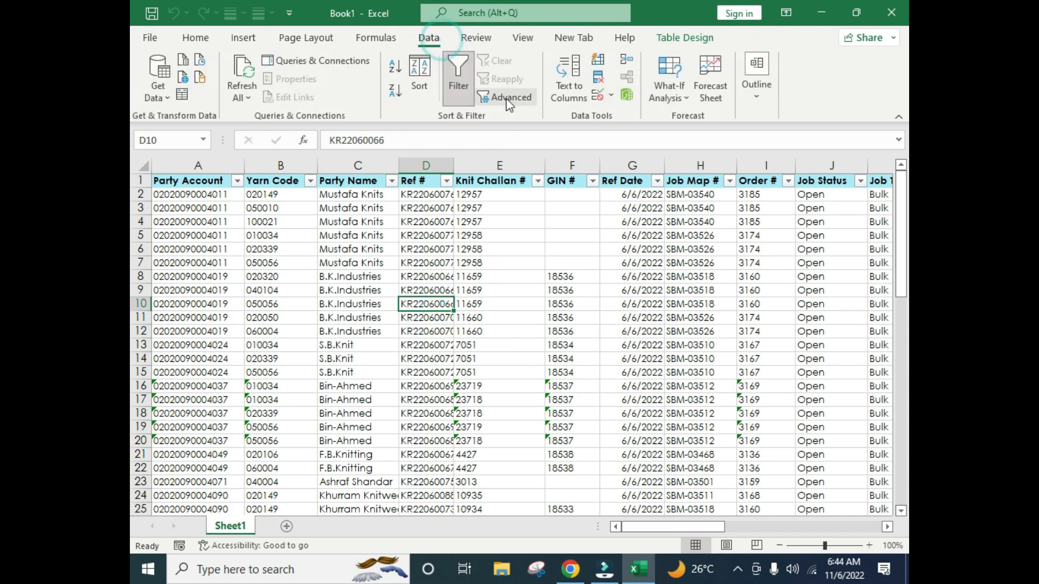
{"action": "left_click", "coordinate": [471, 346]}
{"action": "left_click_drag", "start_coordinate": [341, 233], "coordinate": [559, 346]}
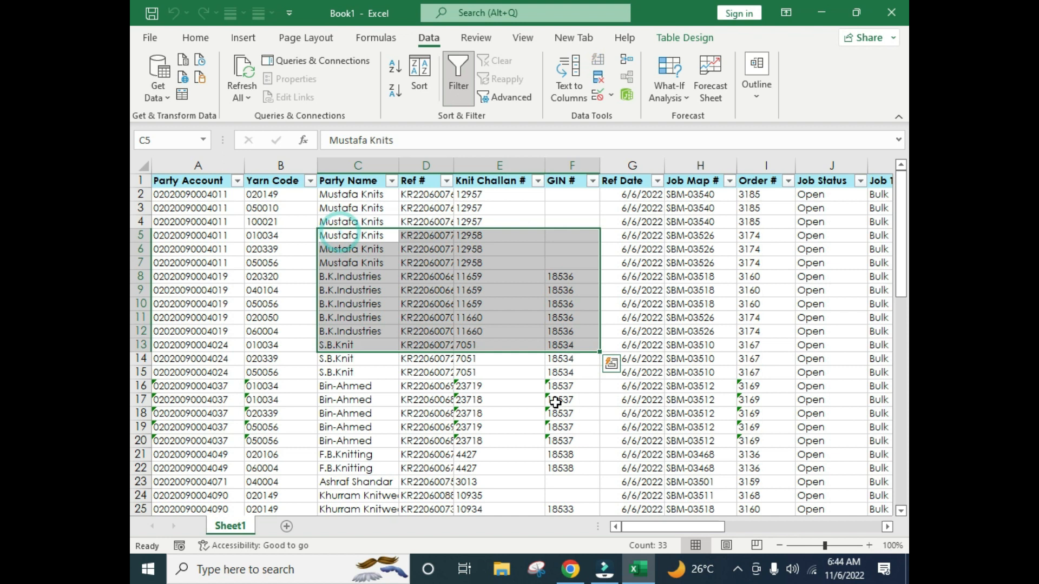
{"action": "left_click", "coordinate": [479, 399]}
{"action": "left_click_drag", "start_coordinate": [337, 303], "coordinate": [503, 385]}
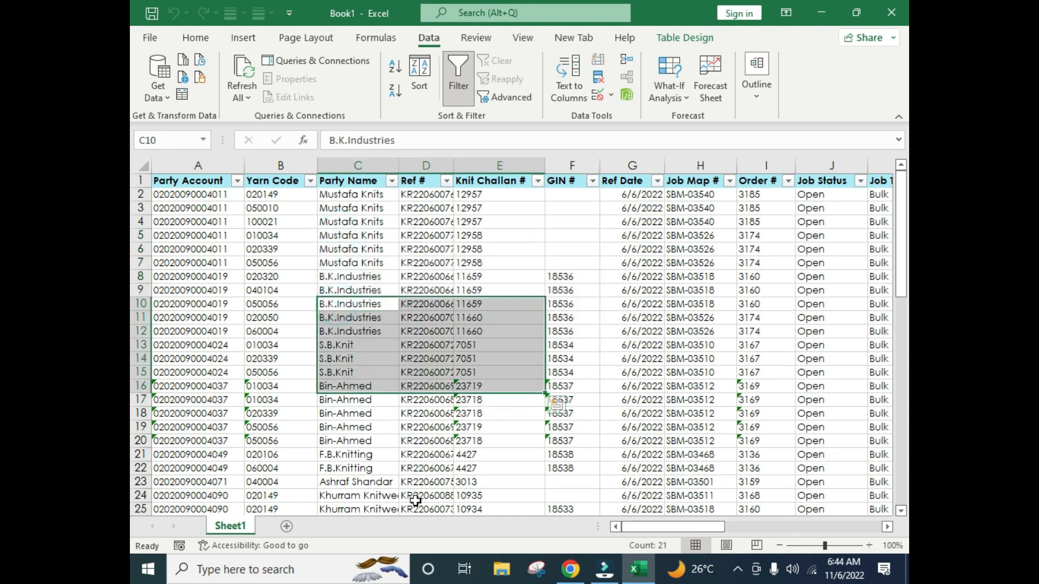
{"action": "left_click_drag", "start_coordinate": [903, 235], "coordinate": [907, 173]}
{"action": "left_click", "coordinate": [592, 295]}
{"action": "left_click_drag", "start_coordinate": [379, 262], "coordinate": [575, 352]}
{"action": "left_click", "coordinate": [428, 317]}
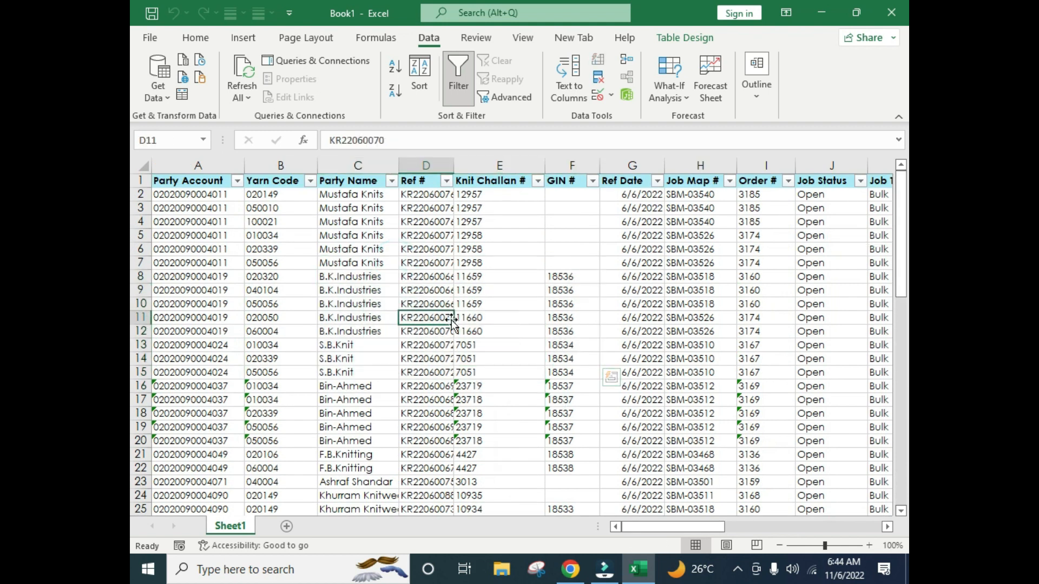
Examine the Sheet1 table down to its last row and return to the first record
{"action": "left_click", "coordinate": [391, 250]}
{"action": "left_click", "coordinate": [281, 220]}
{"action": "left_click_drag", "start_coordinate": [904, 244], "coordinate": [908, 403]}
{"action": "left_click_drag", "start_coordinate": [134, 410], "coordinate": [135, 490]}
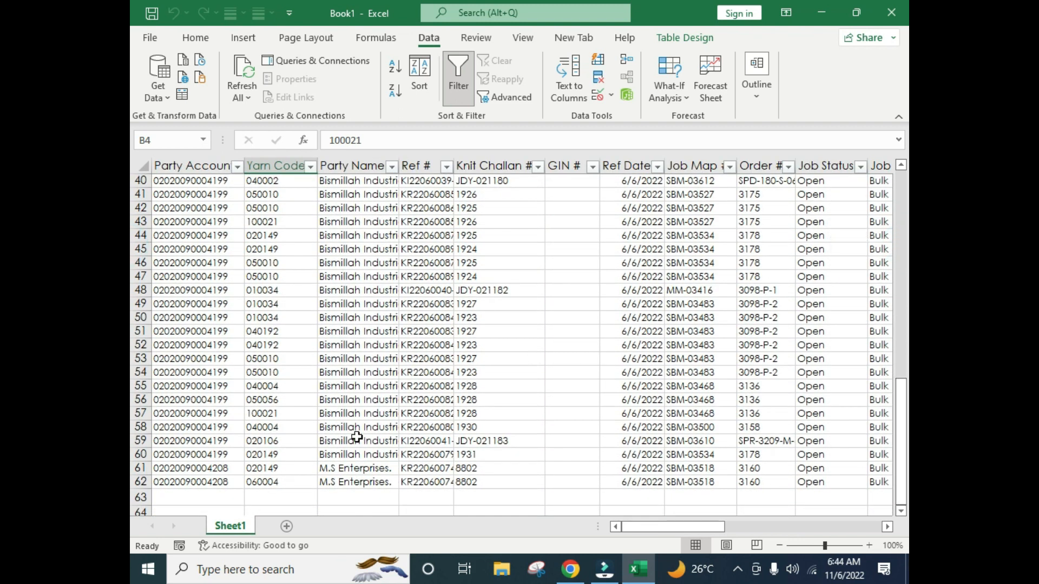
{"action": "left_click", "coordinate": [278, 349]}
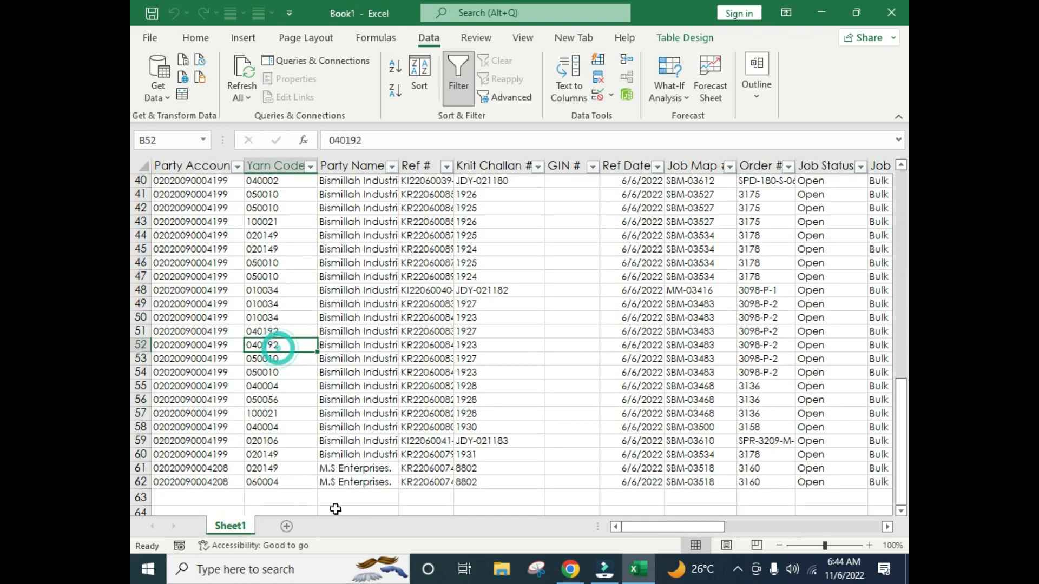
{"action": "left_click", "coordinate": [236, 322]}
{"action": "left_click_drag", "start_coordinate": [898, 403], "coordinate": [899, 181]}
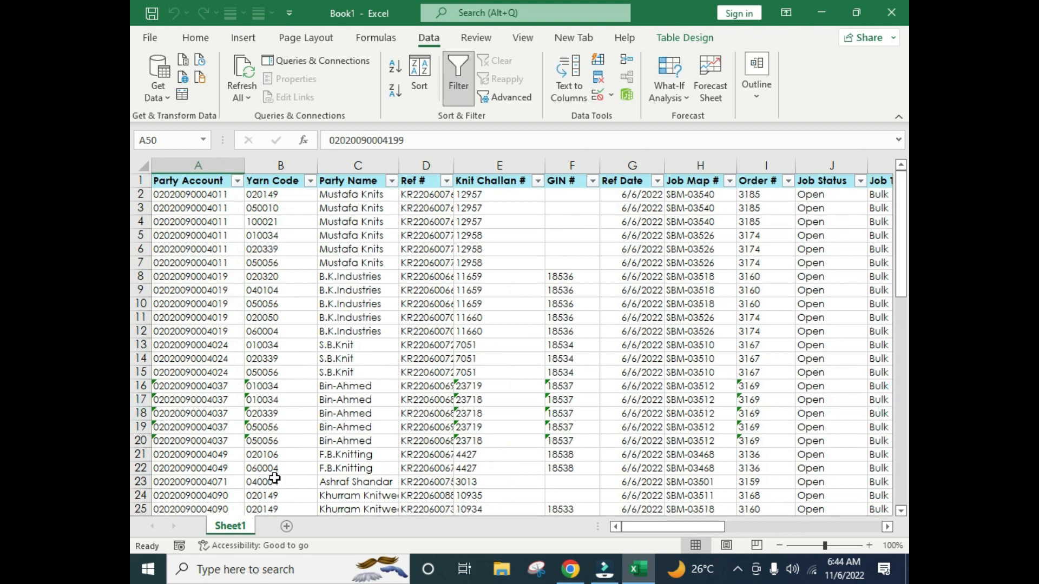
{"action": "left_click", "coordinate": [300, 308]}
{"action": "left_click", "coordinate": [228, 199]}
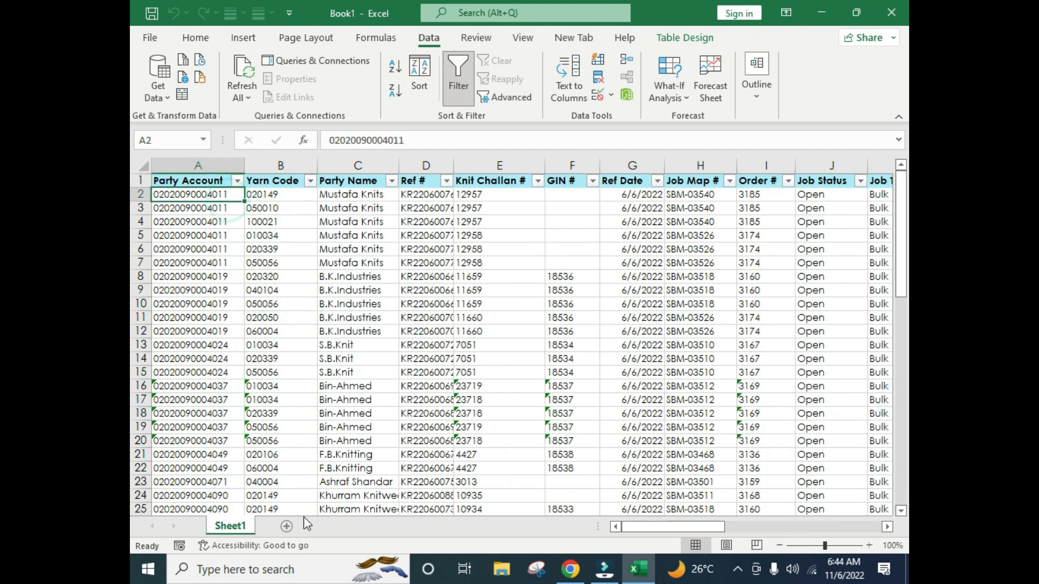
Add a blank worksheet to the workbook and return to the data table on Sheet1
{"action": "left_click", "coordinate": [287, 527]}
{"action": "left_click", "coordinate": [255, 233]}
{"action": "left_click", "coordinate": [256, 268]}
{"action": "left_click", "coordinate": [231, 526]}
{"action": "left_click", "coordinate": [343, 372]}
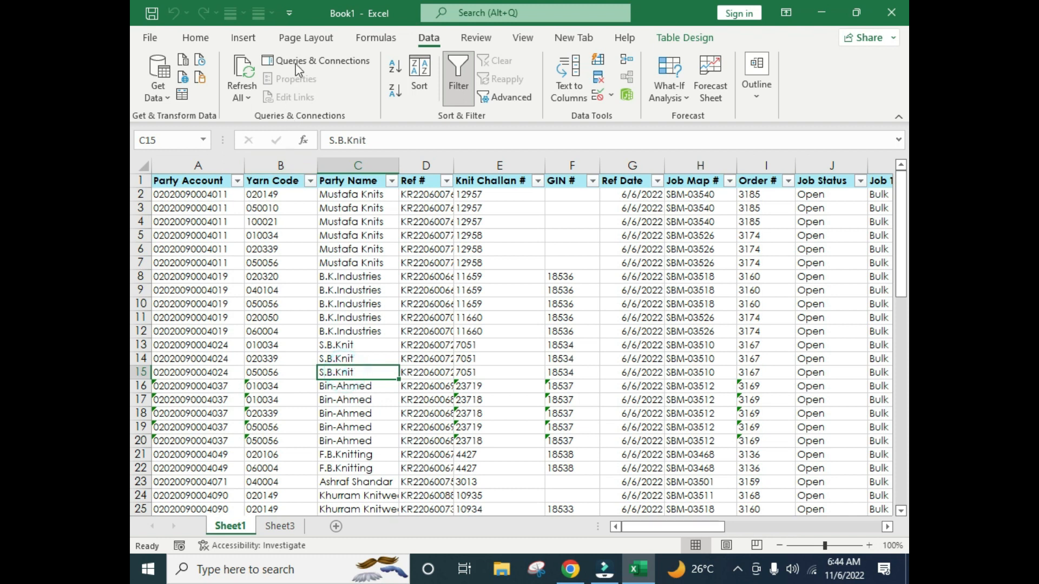
{"action": "left_click", "coordinate": [189, 39]}
{"action": "left_click", "coordinate": [243, 38]}
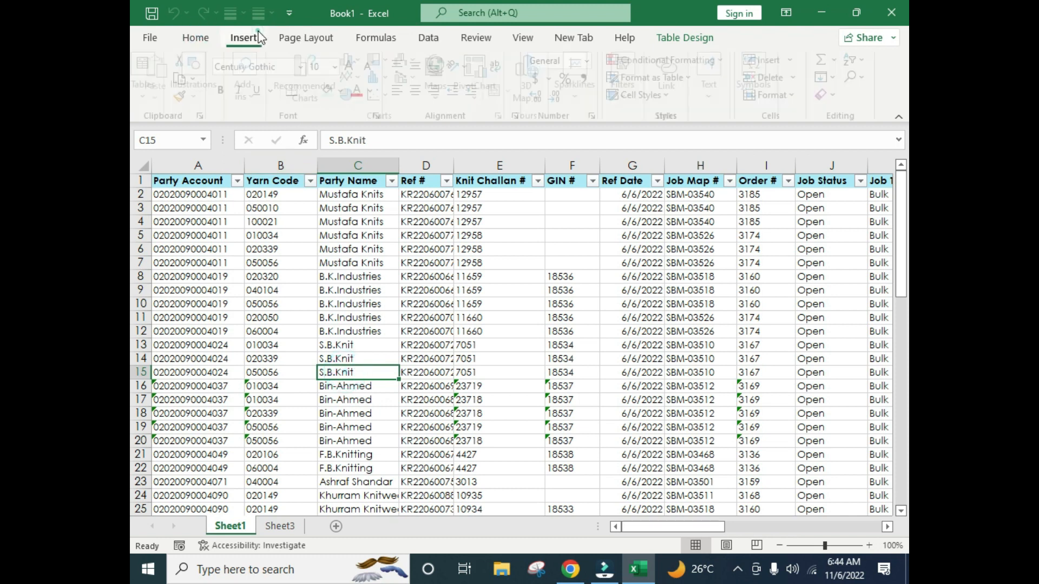
{"action": "left_click", "coordinate": [304, 39]}
{"action": "left_click", "coordinate": [265, 273]}
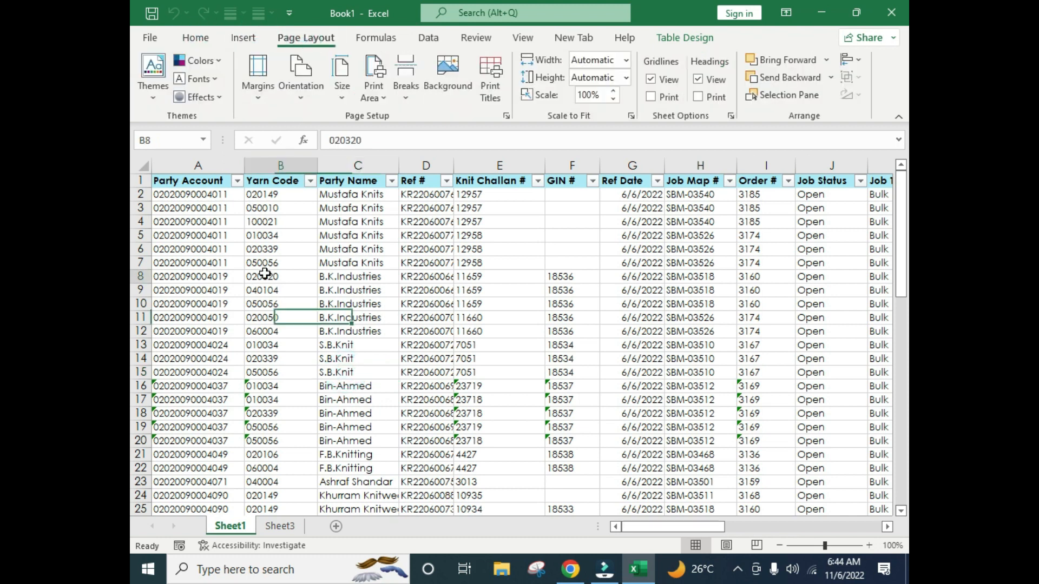
{"action": "left_click", "coordinate": [427, 34]}
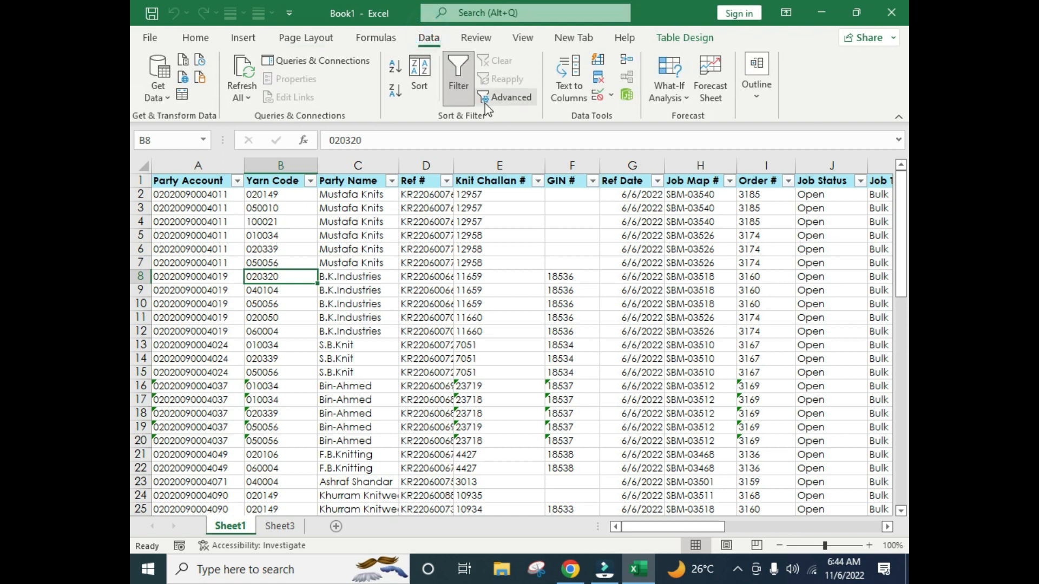
{"action": "left_click_drag", "start_coordinate": [254, 219], "coordinate": [458, 331]}
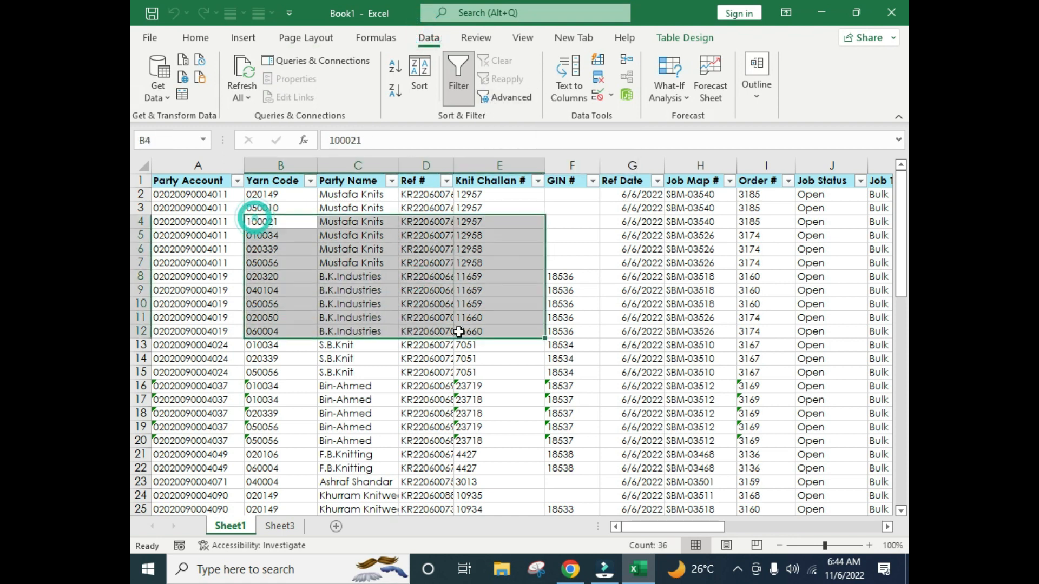
{"action": "left_click", "coordinate": [357, 262]}
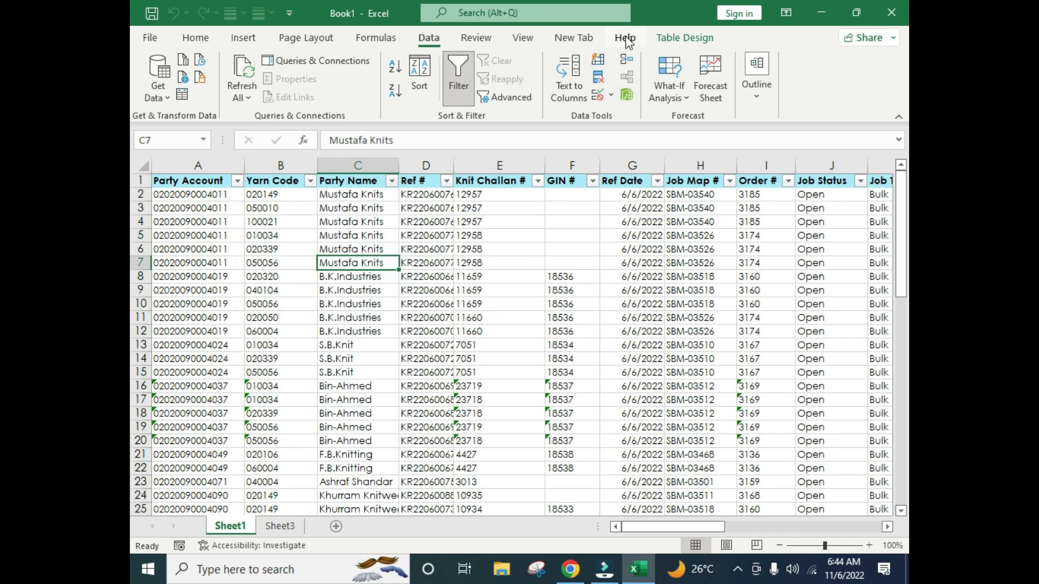
{"action": "left_click", "coordinate": [523, 37]}
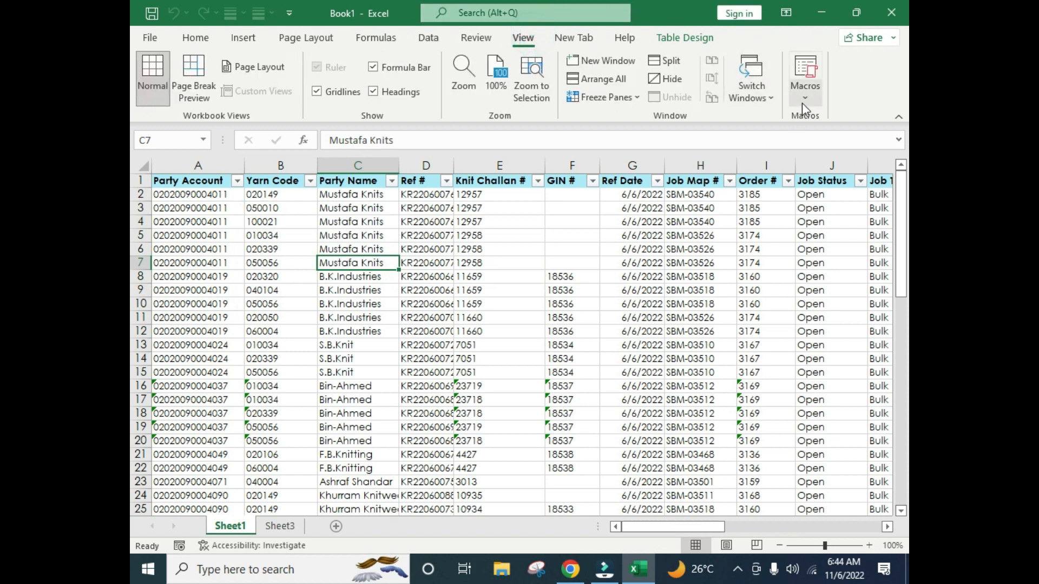
{"action": "left_click", "coordinate": [801, 97]}
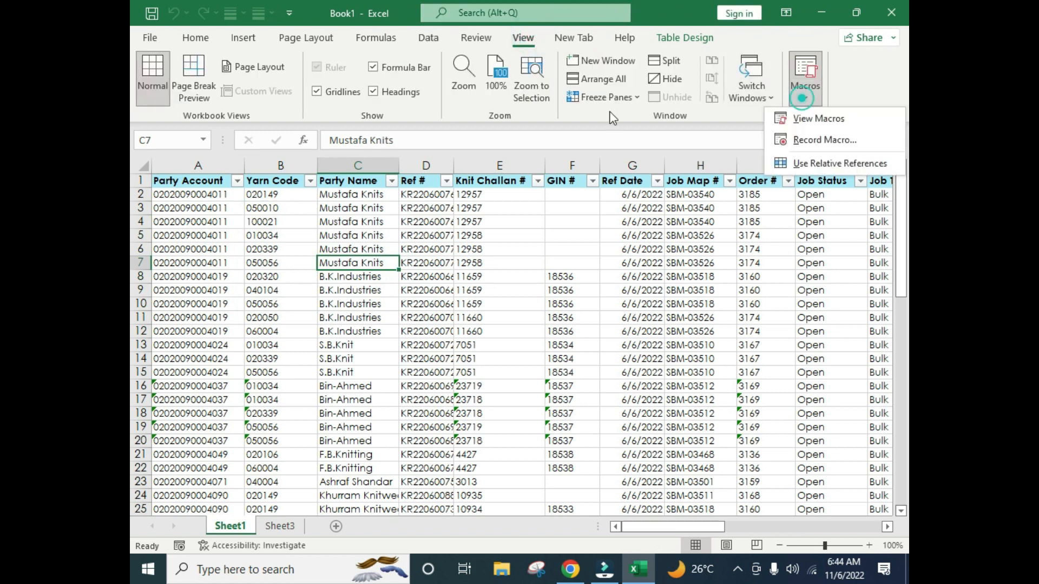
{"action": "left_click", "coordinate": [789, 168]}
{"action": "left_click_drag", "start_coordinate": [287, 208], "coordinate": [638, 401]}
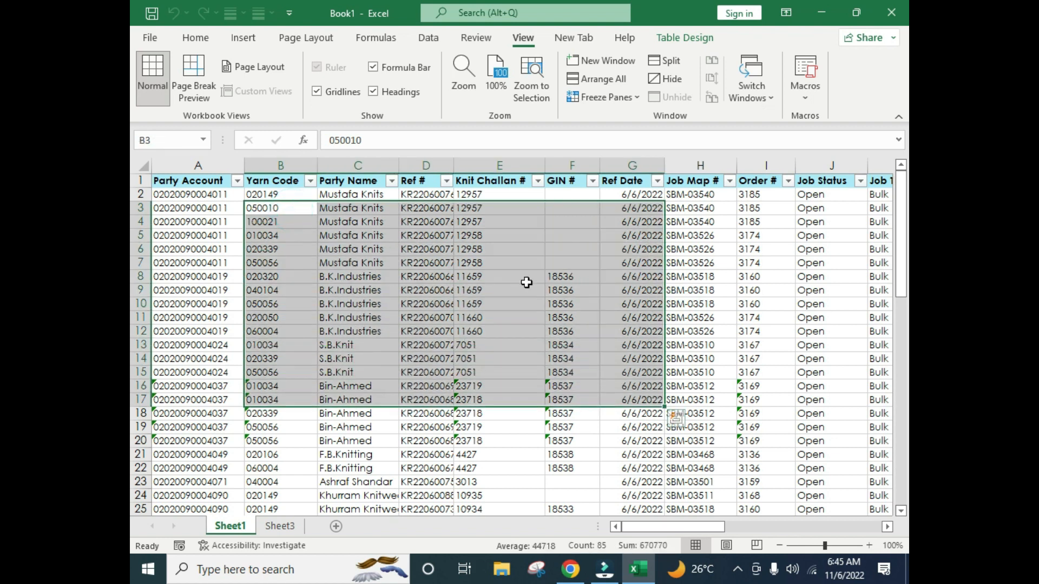
{"action": "left_click", "coordinate": [518, 262]}
{"action": "left_click_drag", "start_coordinate": [289, 249], "coordinate": [485, 374]}
{"action": "left_click", "coordinate": [460, 222]}
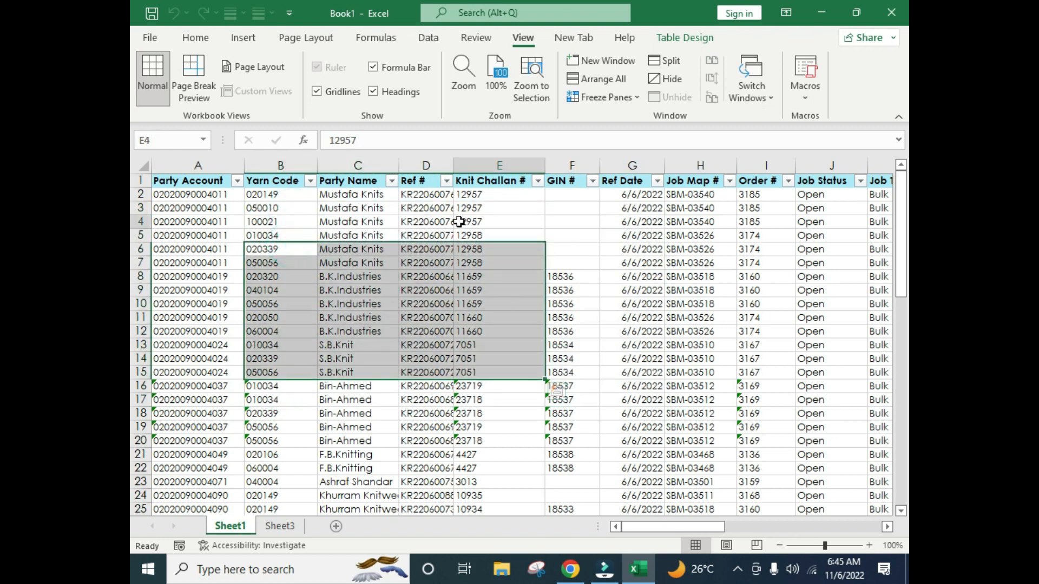
{"action": "left_click_drag", "start_coordinate": [459, 222], "coordinate": [561, 340]}
{"action": "left_click", "coordinate": [469, 273]}
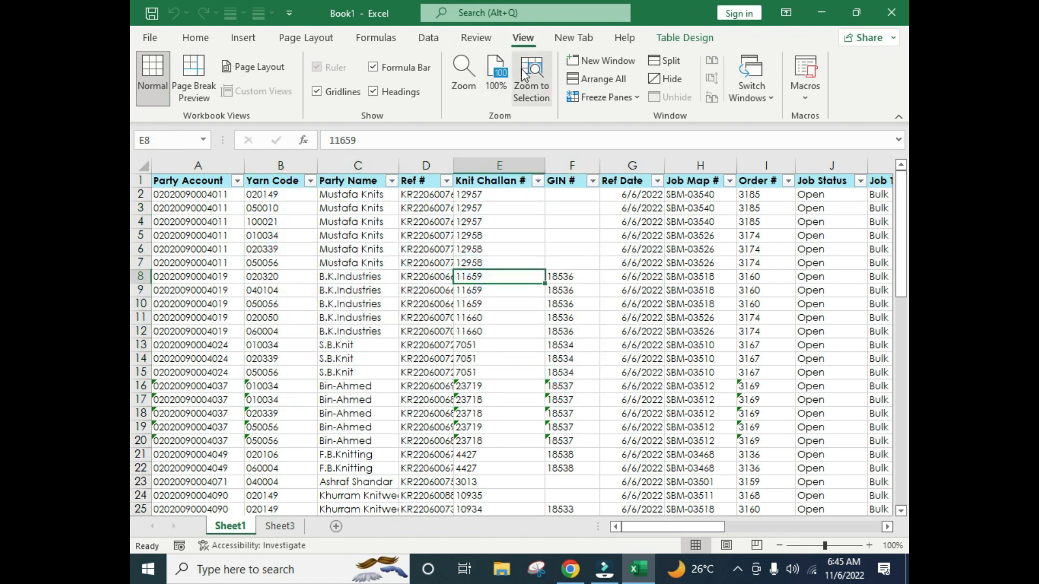
{"action": "left_click", "coordinate": [798, 93]}
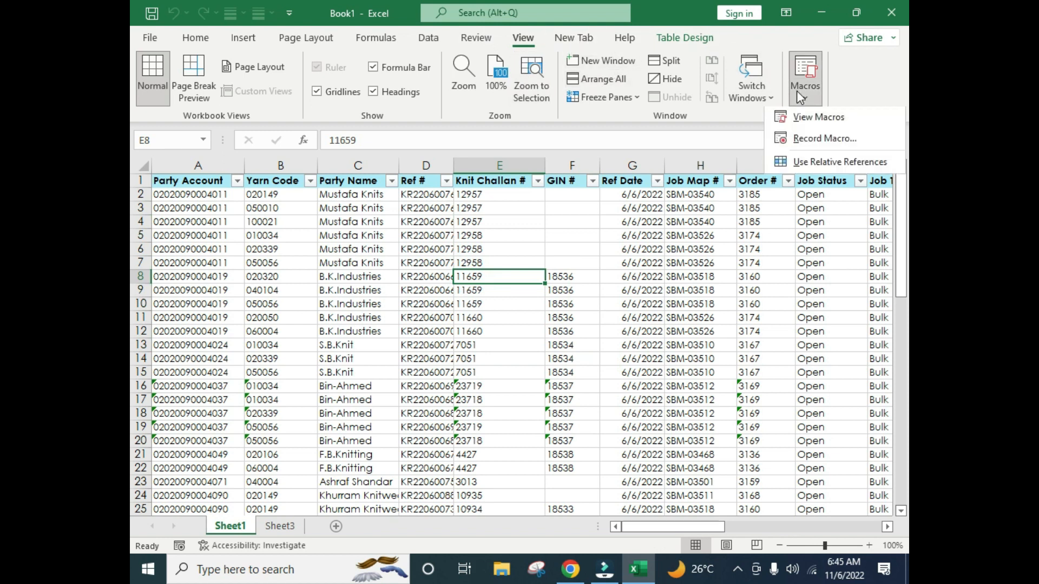
{"action": "left_click", "coordinate": [546, 297]}
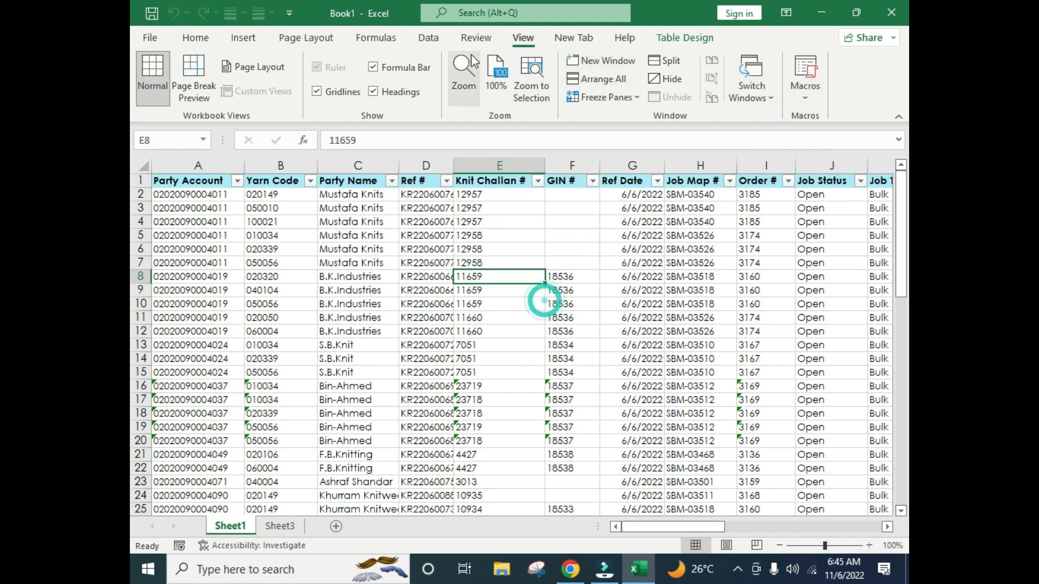
{"action": "left_click", "coordinate": [476, 37]}
{"action": "left_click", "coordinate": [428, 37]}
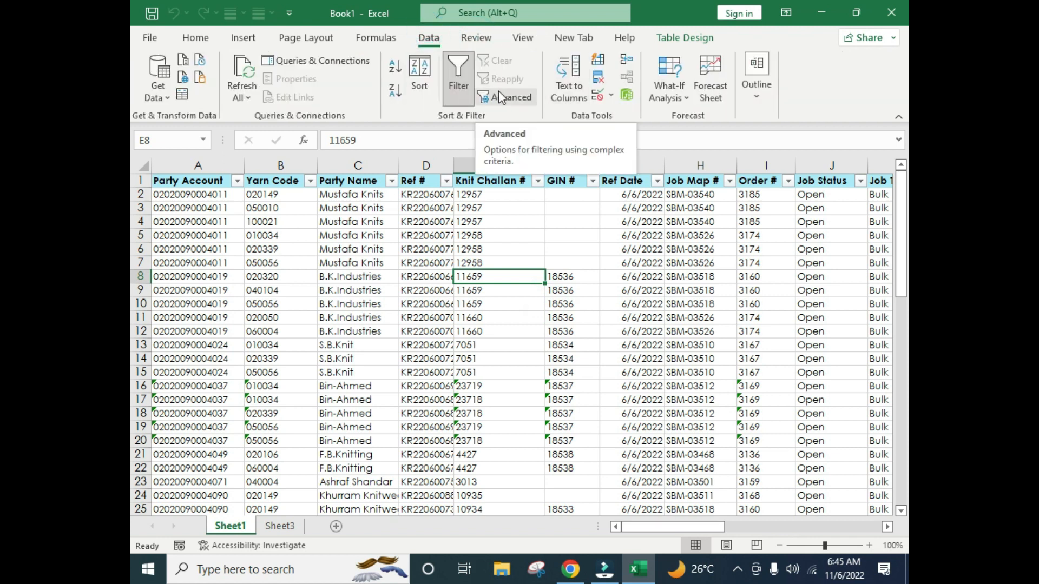
Select the entire data table on Sheet1 and turn off the filter for its header row
{"action": "left_click", "coordinate": [433, 254]}
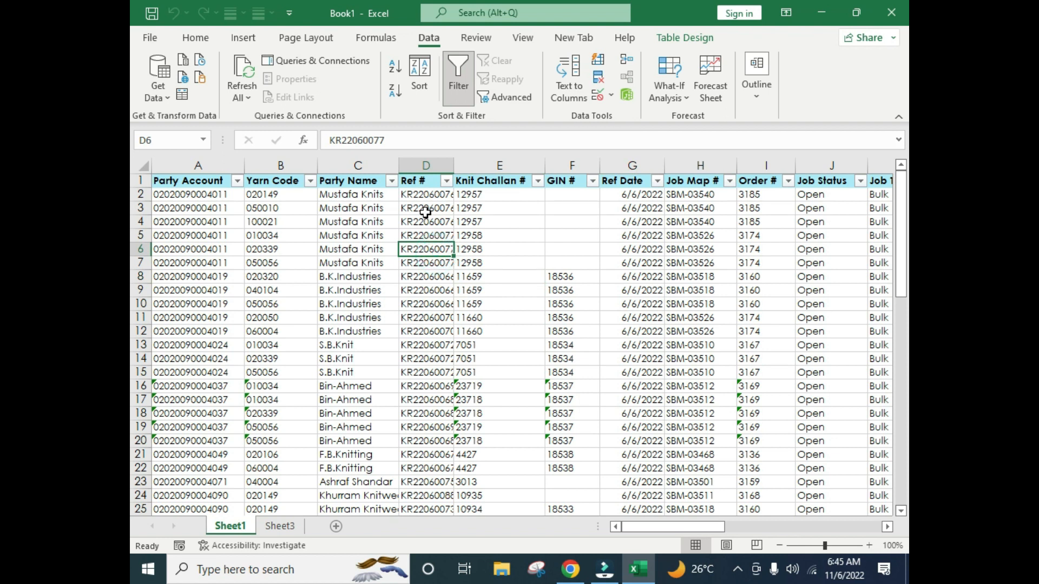
{"action": "left_click", "coordinate": [287, 261]}
{"action": "left_click", "coordinate": [190, 207]}
{"action": "left_click", "coordinate": [197, 180]}
{"action": "left_click", "coordinate": [230, 262]}
{"action": "key", "text": "ctrl+a"}
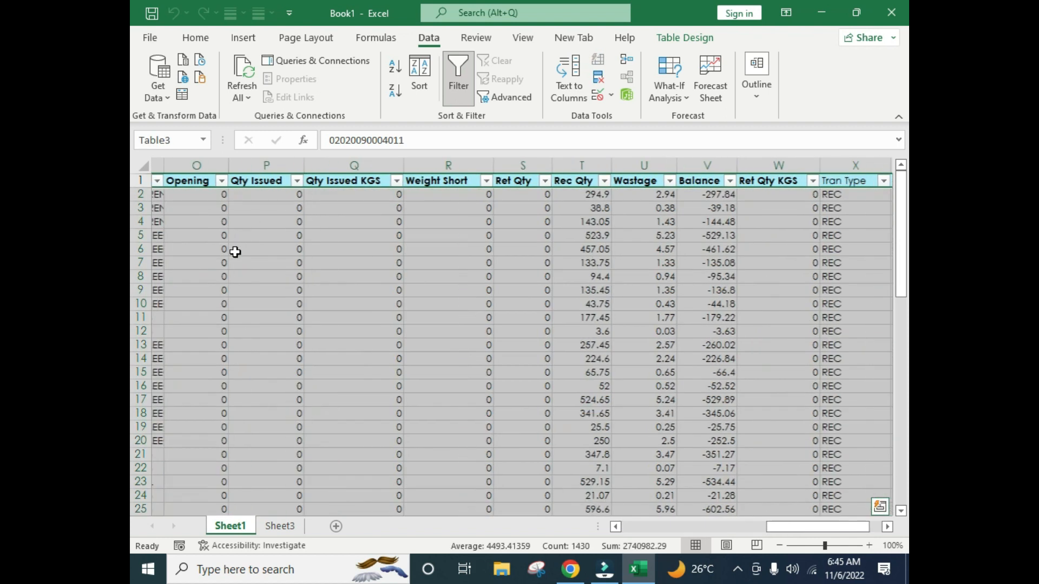
{"action": "left_click", "coordinate": [203, 38]}
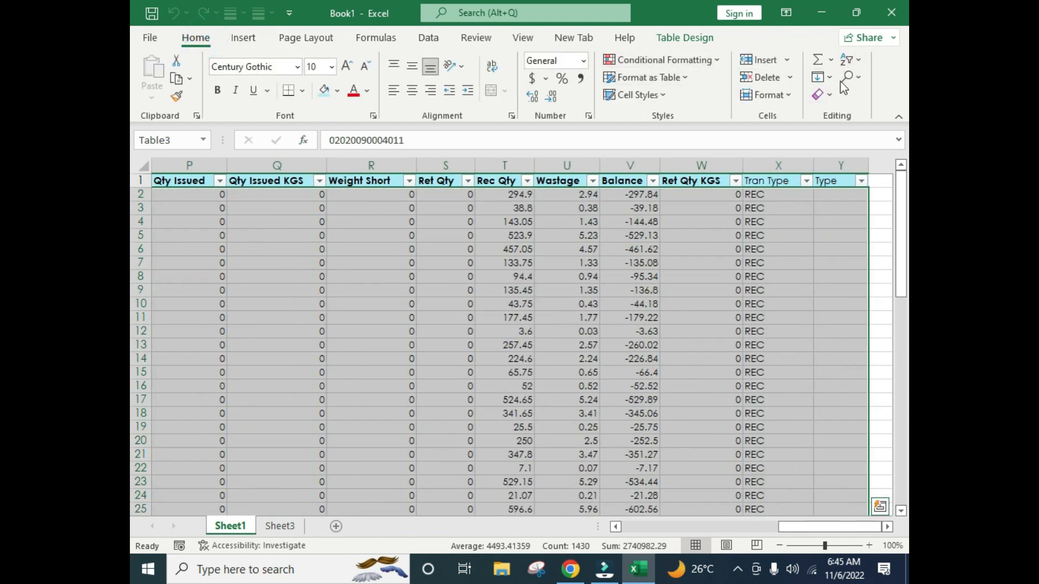
{"action": "left_click", "coordinate": [848, 61]}
{"action": "left_click", "coordinate": [839, 142]}
{"action": "left_click", "coordinate": [597, 343]}
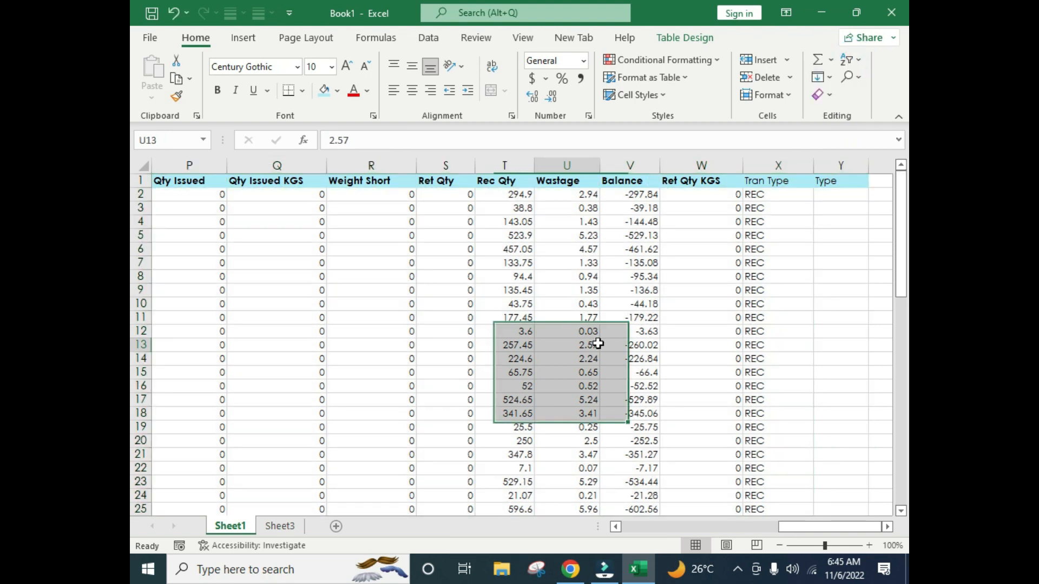
{"action": "left_click_drag", "start_coordinate": [851, 526], "coordinate": [665, 533]}
{"action": "left_click", "coordinate": [434, 312]}
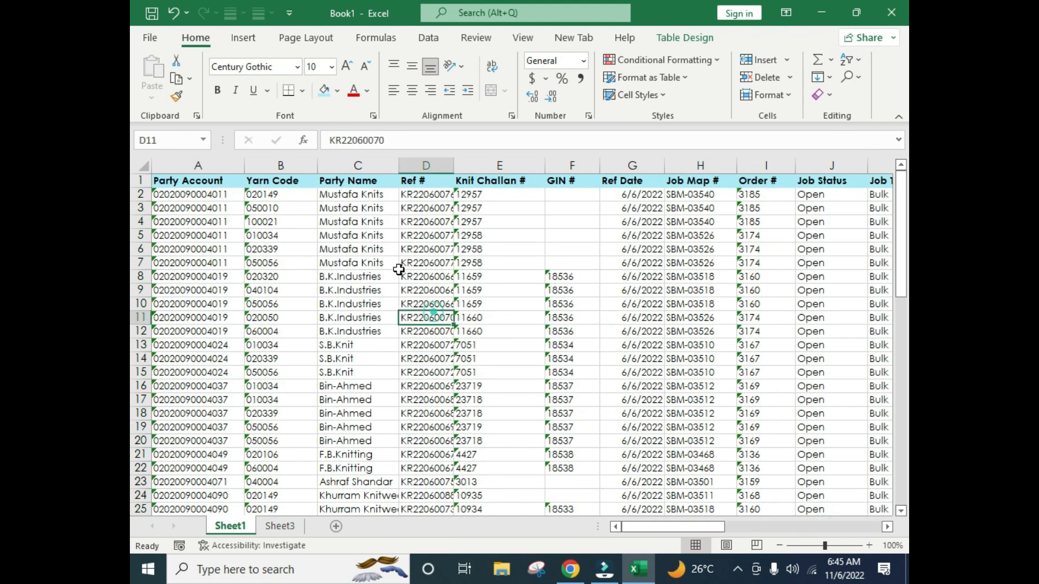
Go to the blank Sheet3 and select cell D11
{"action": "left_click", "coordinate": [368, 236]}
{"action": "left_click", "coordinate": [367, 426]}
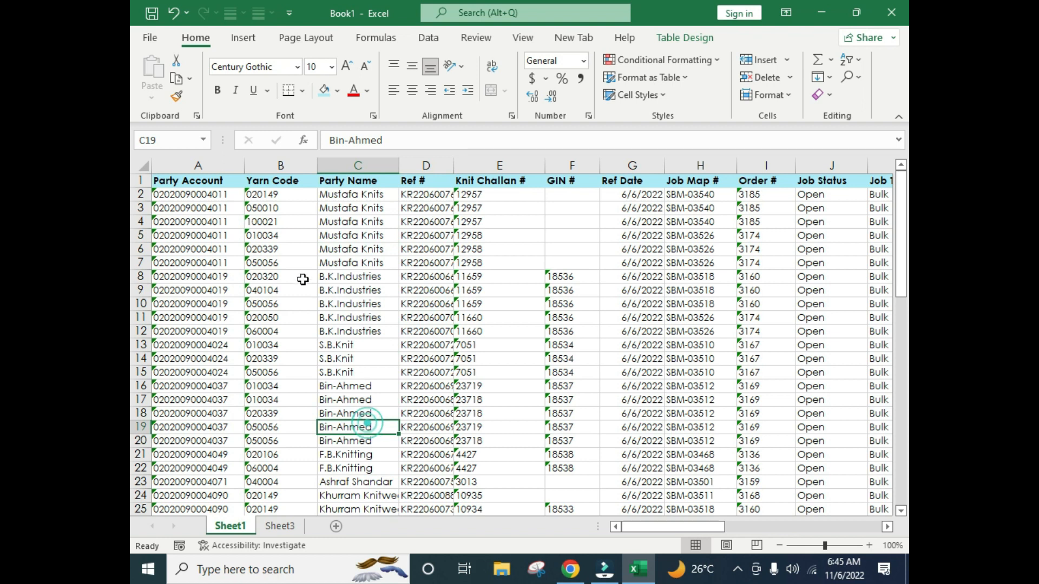
{"action": "left_click", "coordinate": [302, 276]}
{"action": "left_click", "coordinate": [301, 524]}
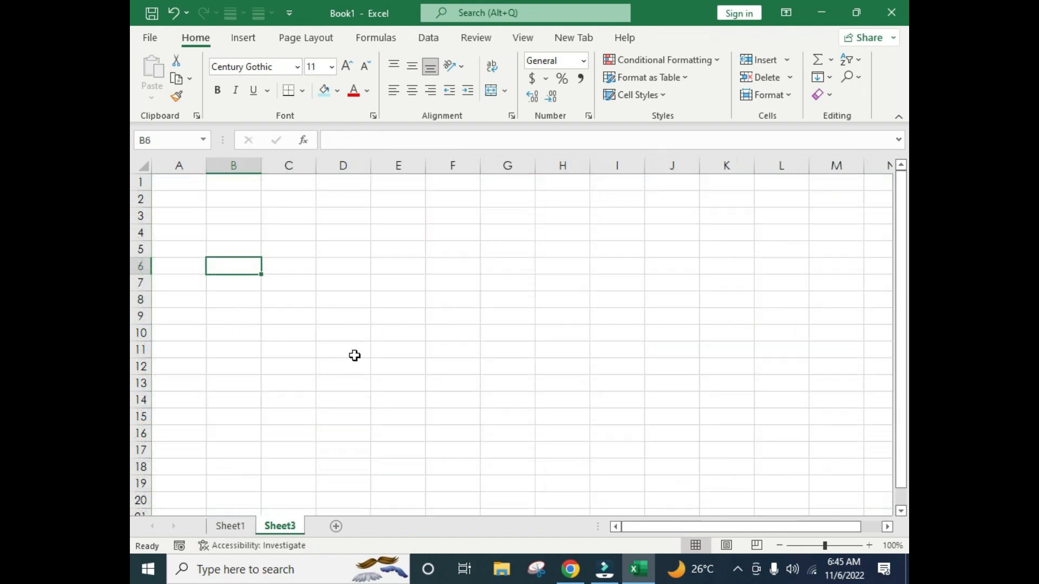
{"action": "left_click", "coordinate": [351, 350]}
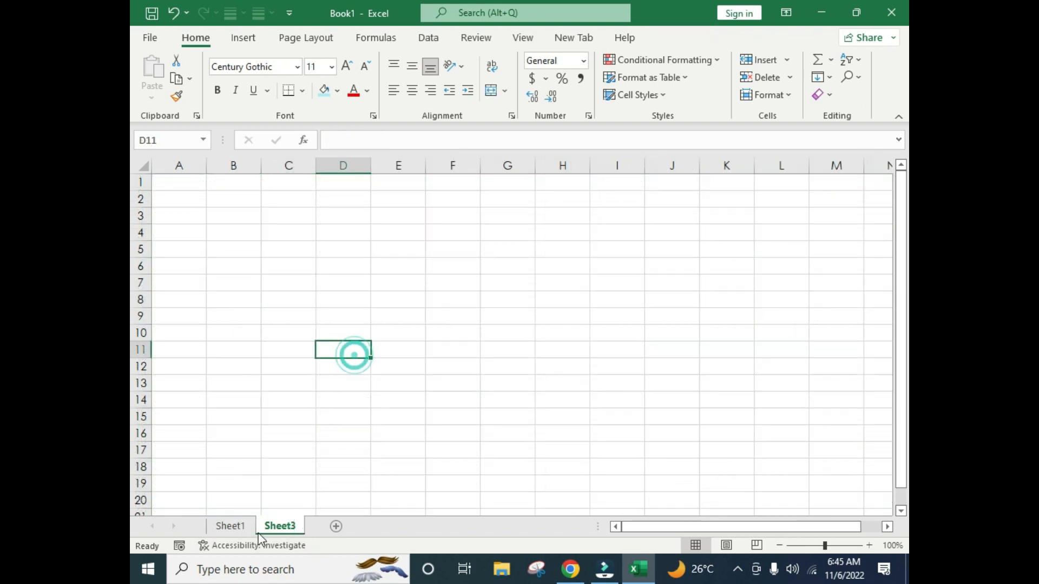
Review the header row and the columns of the Sheet1 data table from Party Account through Wastage
{"action": "left_click", "coordinate": [144, 165]}
{"action": "left_click", "coordinate": [314, 303]}
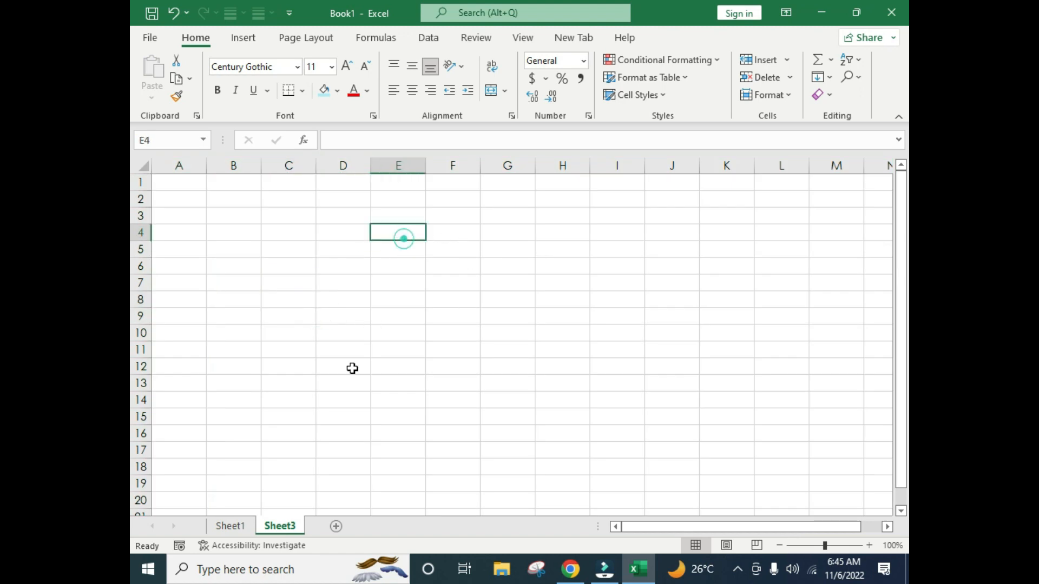
{"action": "left_click", "coordinate": [230, 526]}
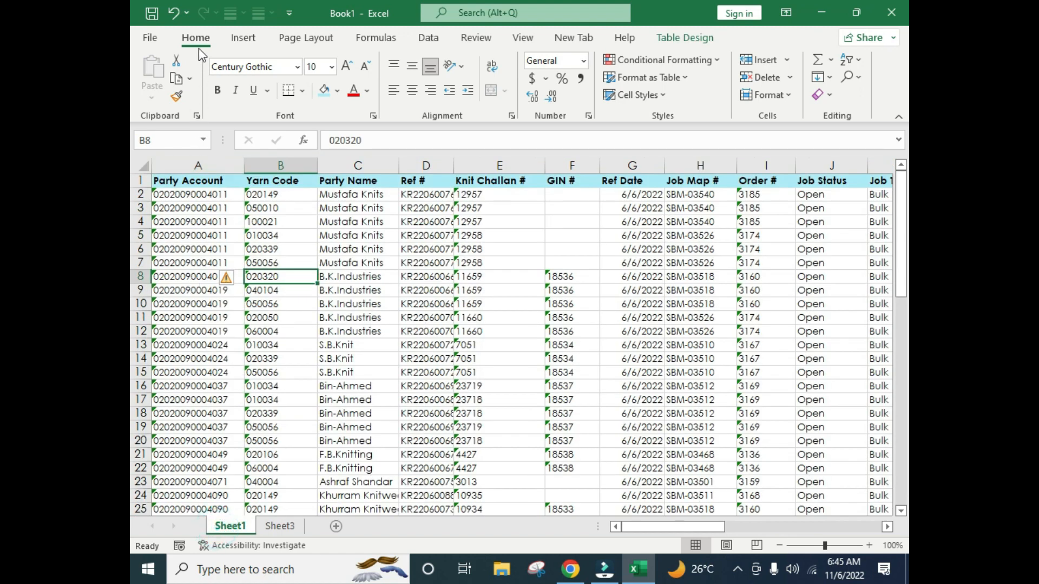
{"action": "left_click", "coordinate": [436, 36]}
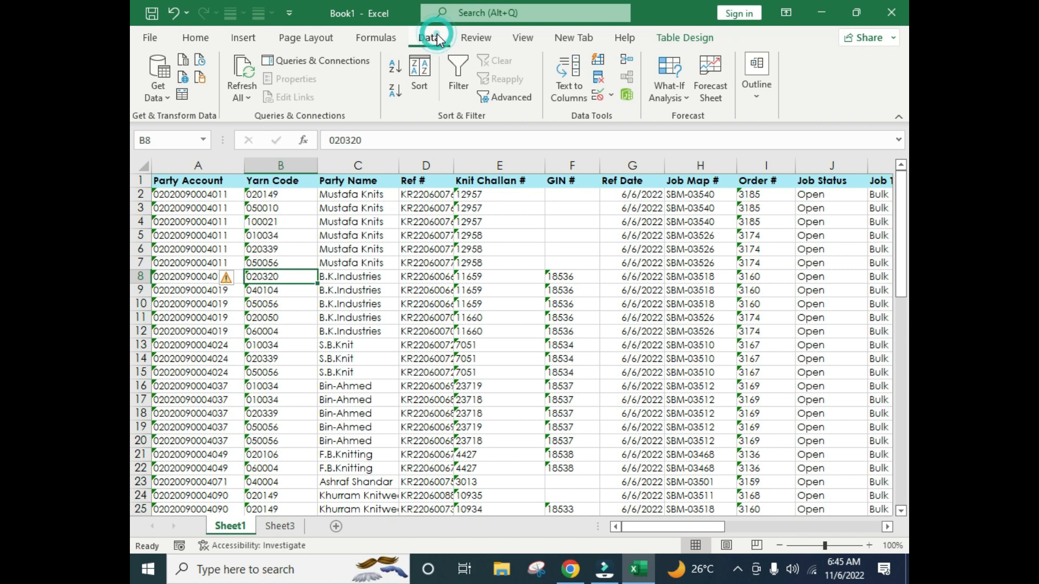
{"action": "left_click", "coordinate": [411, 319]}
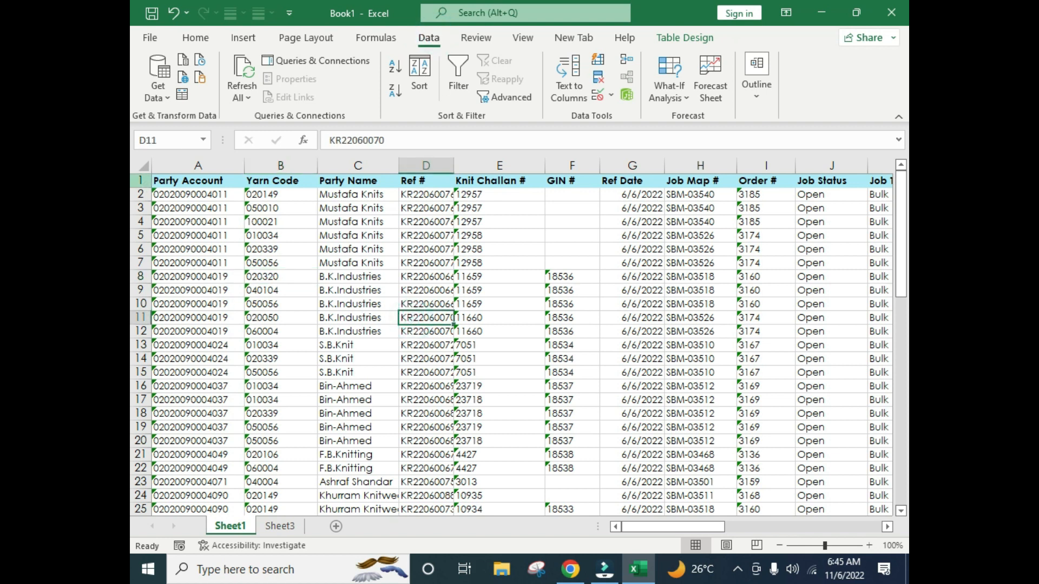
{"action": "left_click", "coordinate": [141, 181]}
{"action": "left_click_drag", "start_coordinate": [173, 169], "coordinate": [864, 169]}
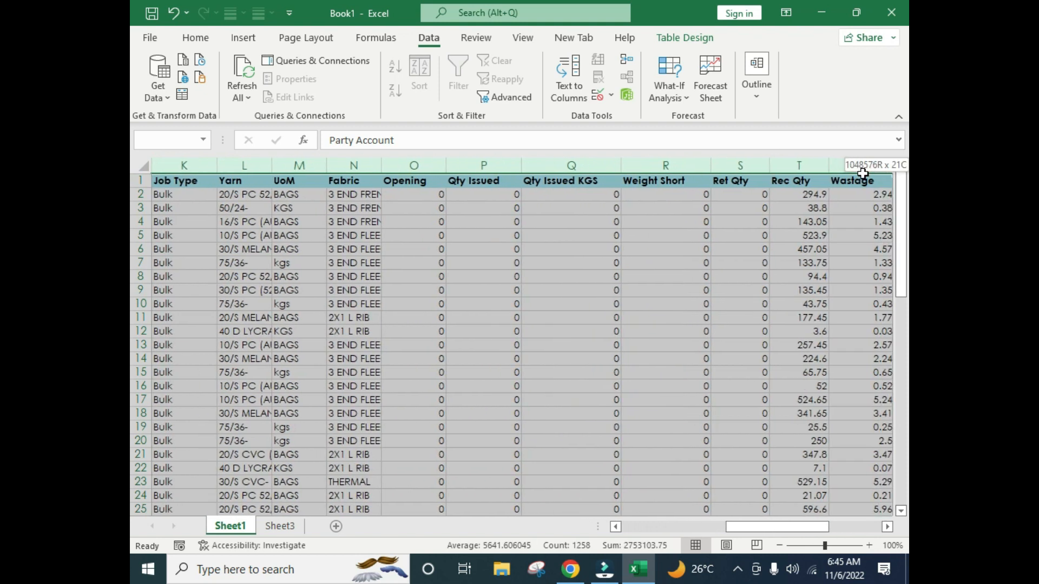
{"action": "left_click", "coordinate": [231, 235]}
{"action": "left_click", "coordinate": [141, 180]}
{"action": "left_click", "coordinate": [282, 222]}
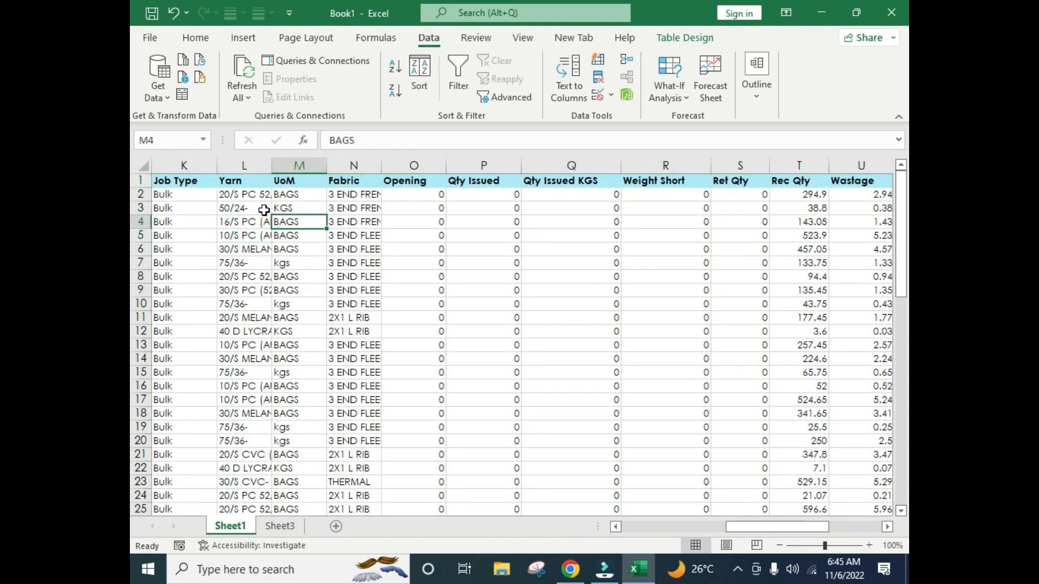
Check the blank grid on Sheet3 and return to the first columns of the data table on Sheet1
{"action": "left_click", "coordinate": [279, 525]}
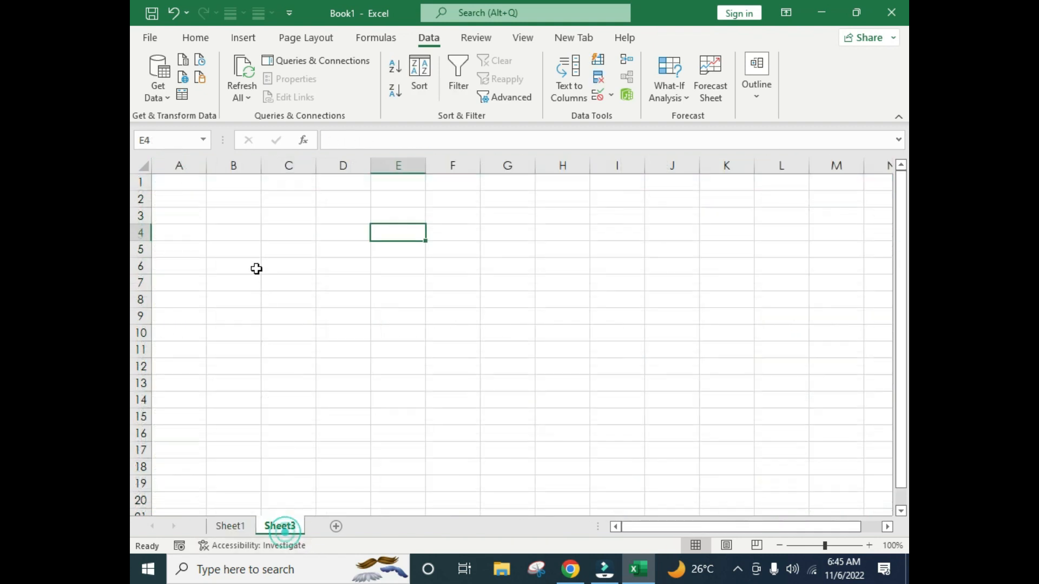
{"action": "left_click_drag", "start_coordinate": [207, 228], "coordinate": [373, 374]}
{"action": "left_click", "coordinate": [248, 280]}
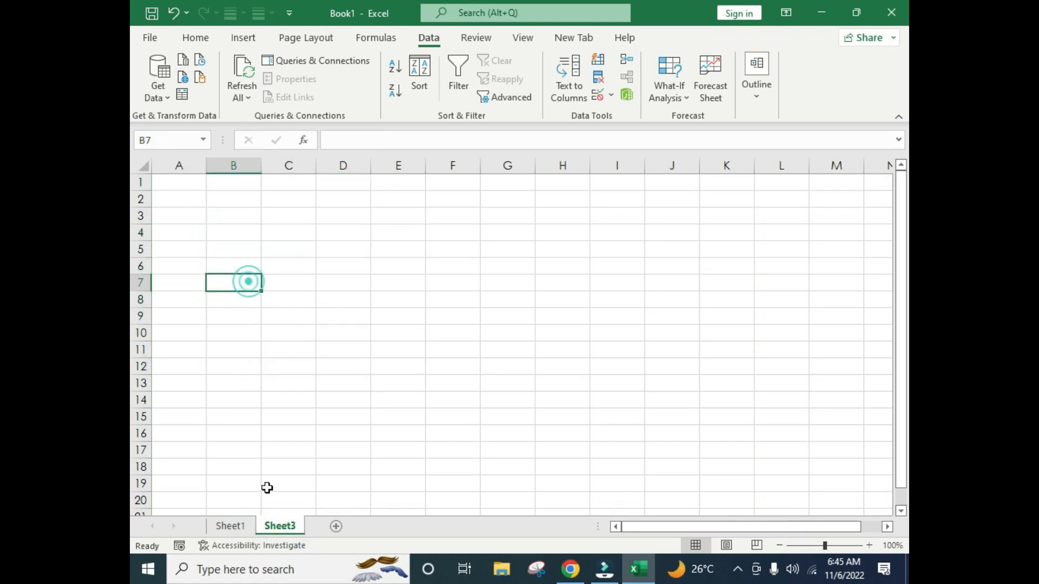
{"action": "left_click", "coordinate": [230, 526]}
{"action": "left_click", "coordinate": [252, 291]}
{"action": "left_click", "coordinate": [142, 166]}
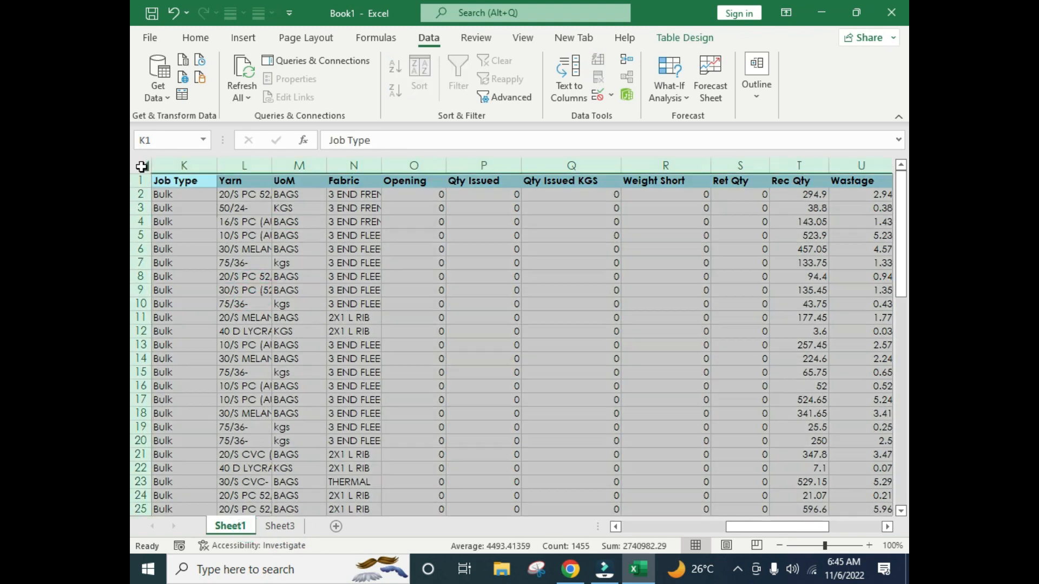
{"action": "left_click", "coordinate": [186, 210]}
{"action": "left_click_drag", "start_coordinate": [771, 521], "coordinate": [666, 522]}
{"action": "left_click_drag", "start_coordinate": [226, 174], "coordinate": [720, 189]}
{"action": "left_click", "coordinate": [609, 250]}
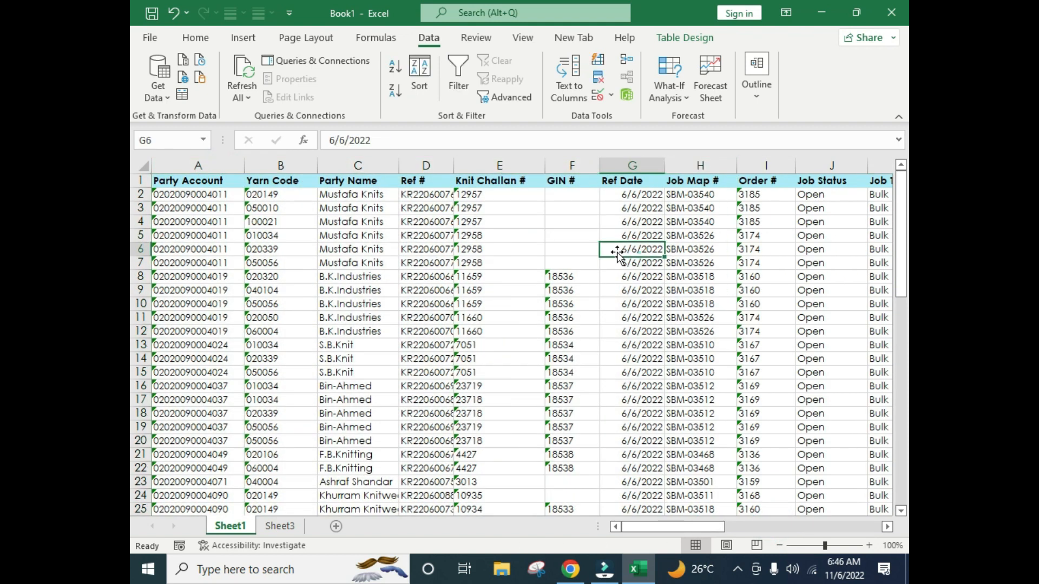
Copy the entire header row 1 of Sheet1 and paste it into row 6 of Sheet3
{"action": "left_click", "coordinate": [308, 223]}
{"action": "left_click", "coordinate": [140, 180]}
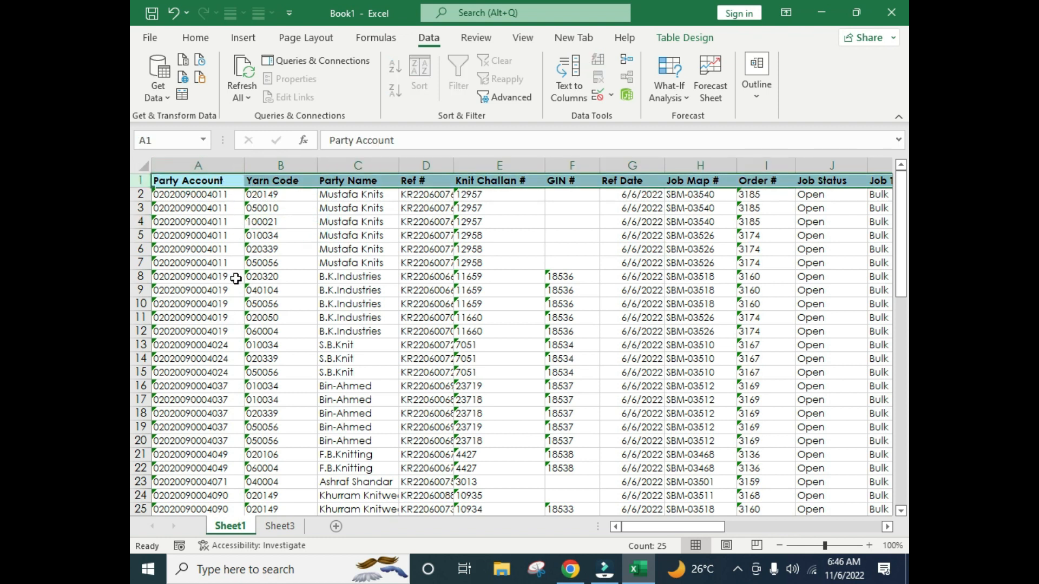
{"action": "key", "text": "ctrl+c"}
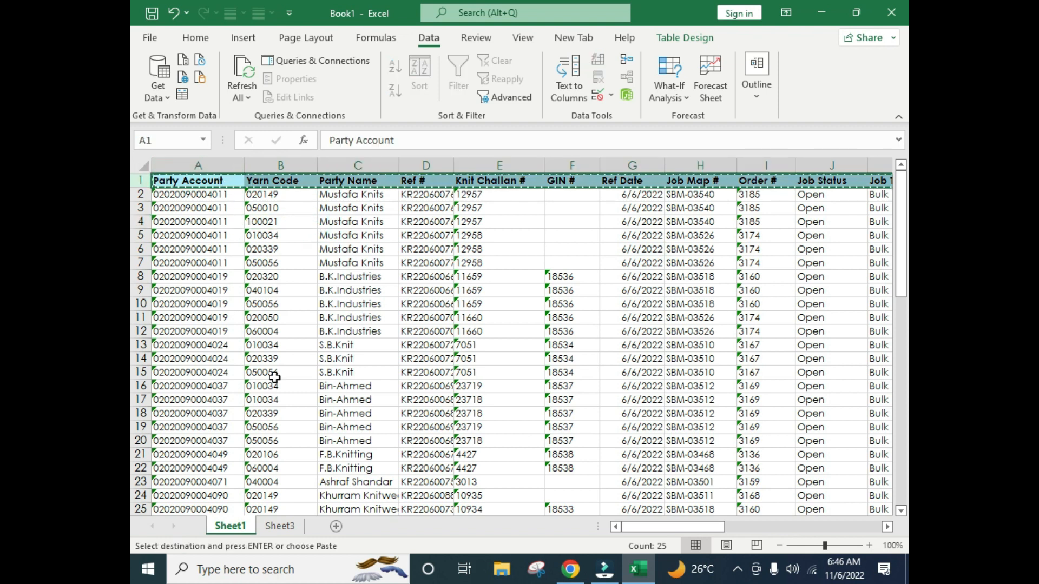
{"action": "left_click", "coordinate": [276, 527]}
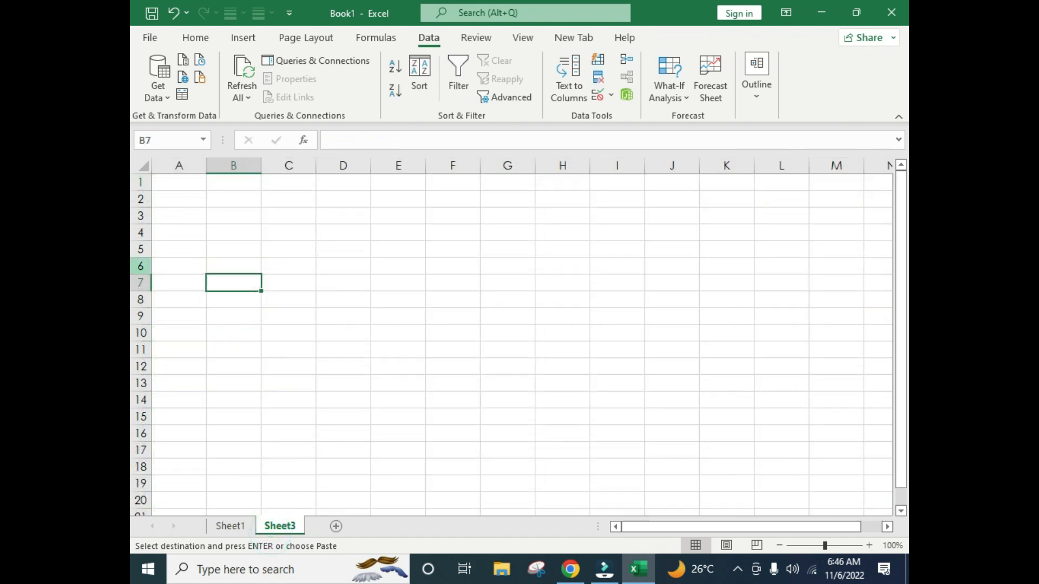
{"action": "left_click", "coordinate": [140, 266]}
{"action": "key", "text": "ctrl+v"}
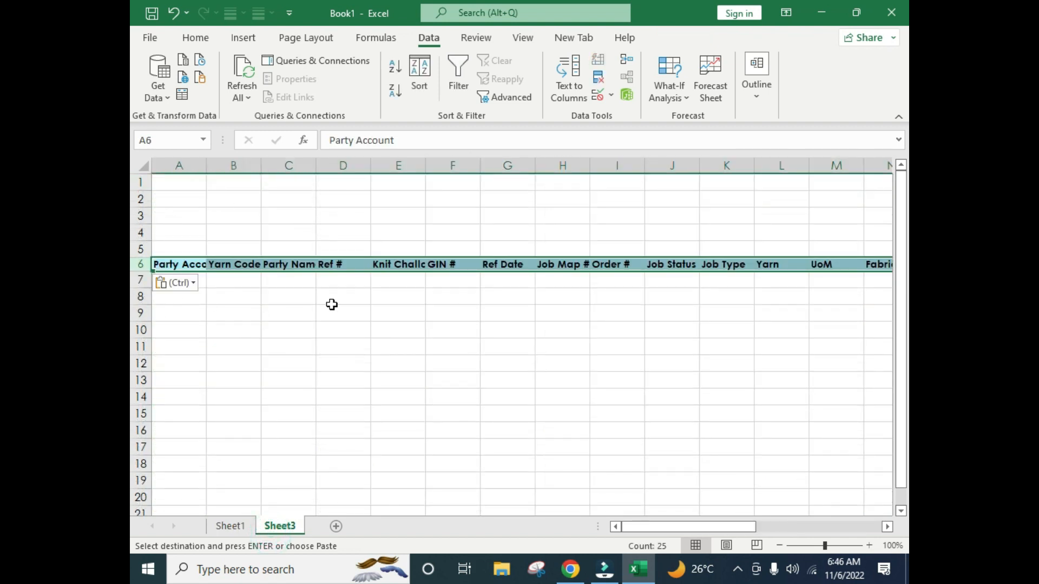
{"action": "left_click", "coordinate": [332, 304]}
{"action": "left_click", "coordinate": [164, 263]}
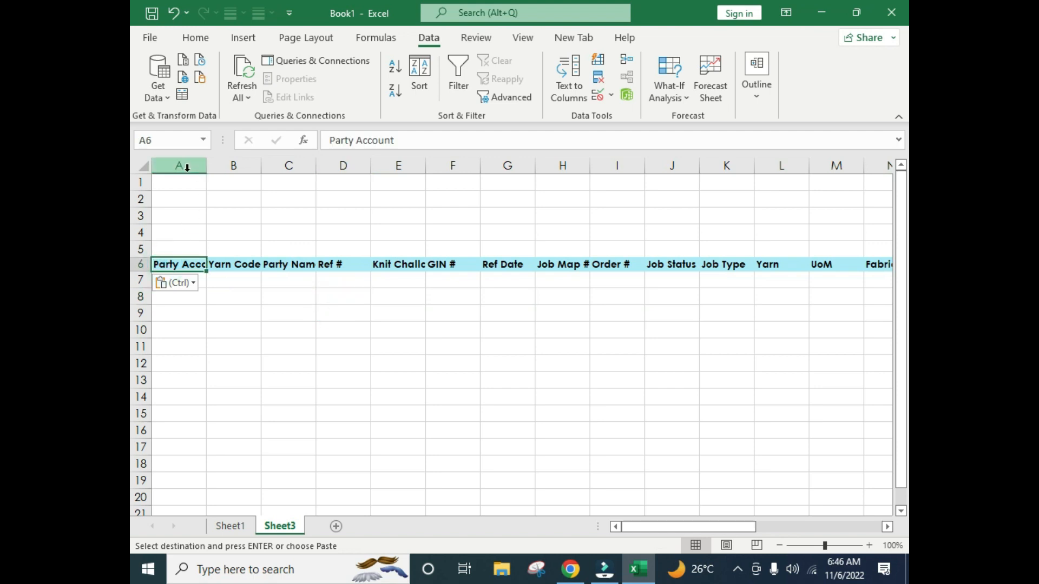
Compare the pasted headings in row 6 of Sheet3 with the original headings and records on Sheet1
{"action": "left_click", "coordinate": [239, 530]}
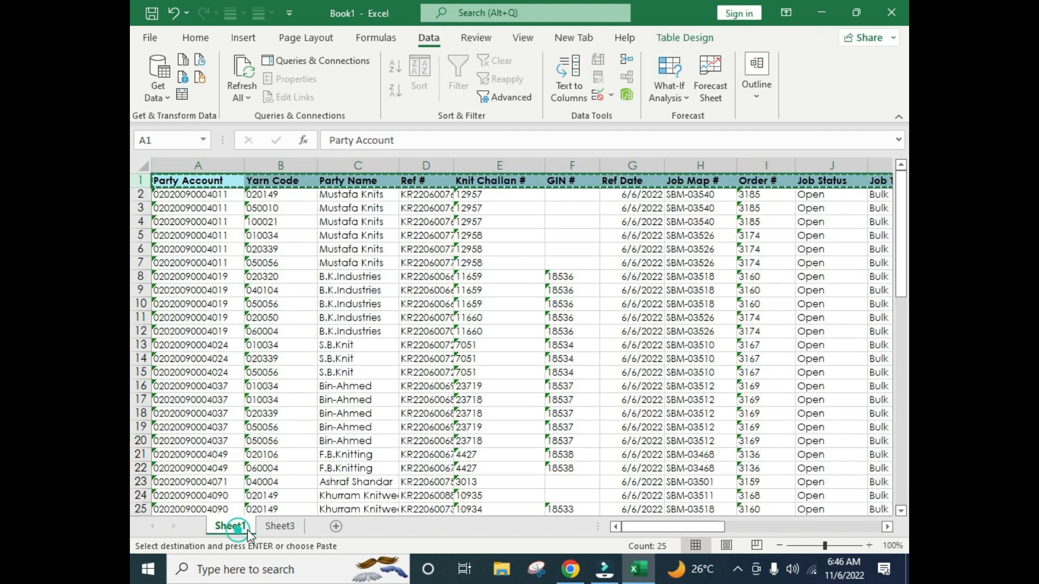
{"action": "left_click", "coordinate": [275, 528]}
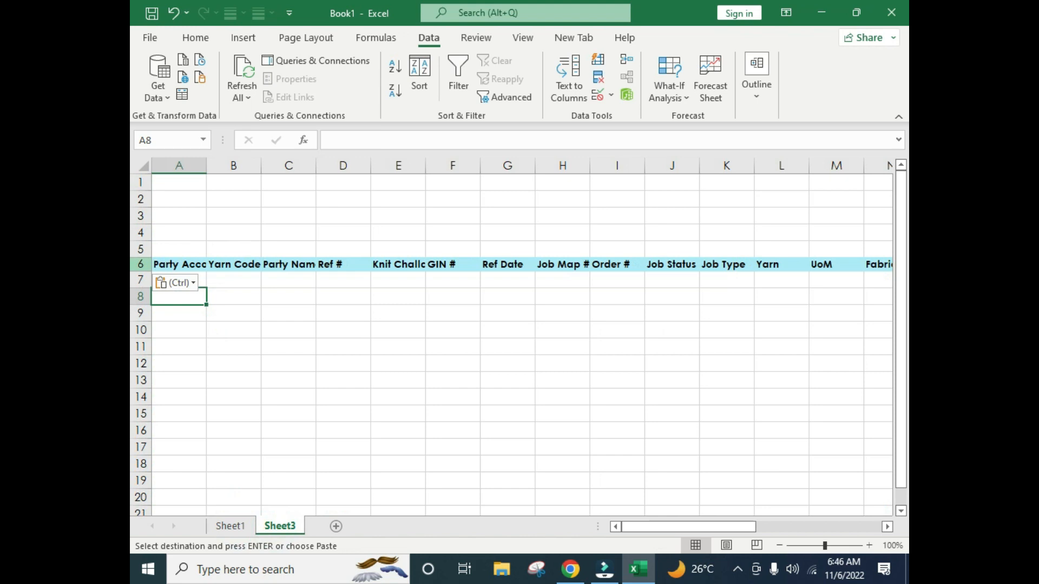
{"action": "left_click", "coordinate": [142, 265]}
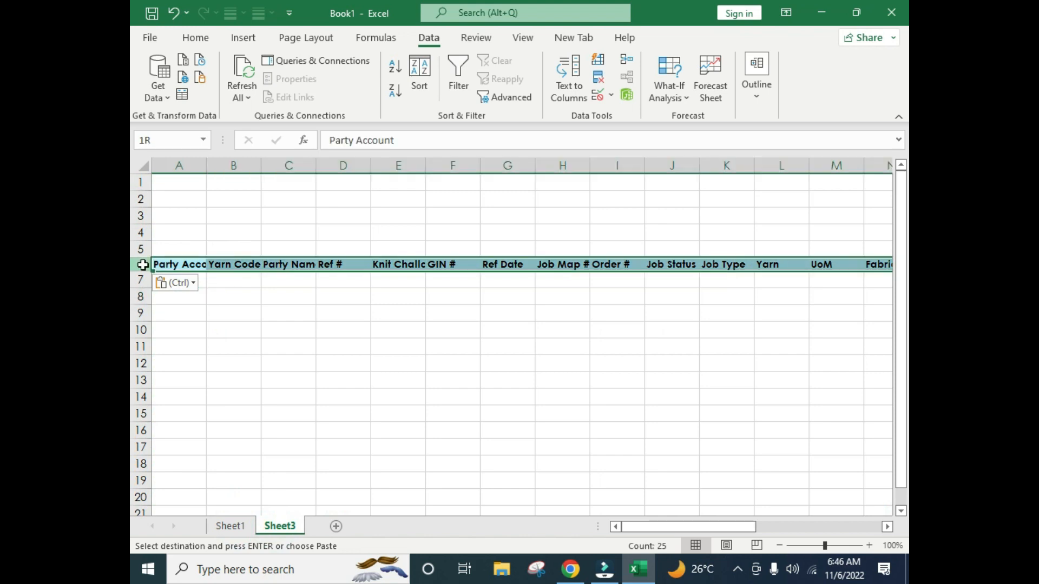
{"action": "left_click", "coordinate": [186, 317]}
{"action": "left_click", "coordinate": [182, 264]}
{"action": "left_click_drag", "start_coordinate": [218, 262], "coordinate": [762, 272]}
{"action": "left_click", "coordinate": [240, 525]}
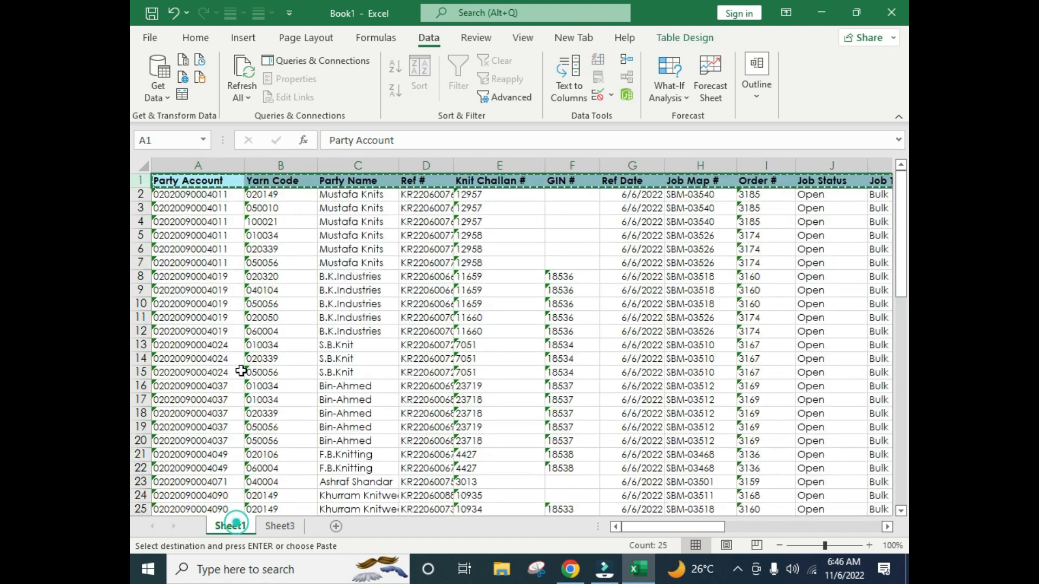
{"action": "left_click_drag", "start_coordinate": [213, 207], "coordinate": [788, 464]}
{"action": "left_click", "coordinate": [440, 359]}
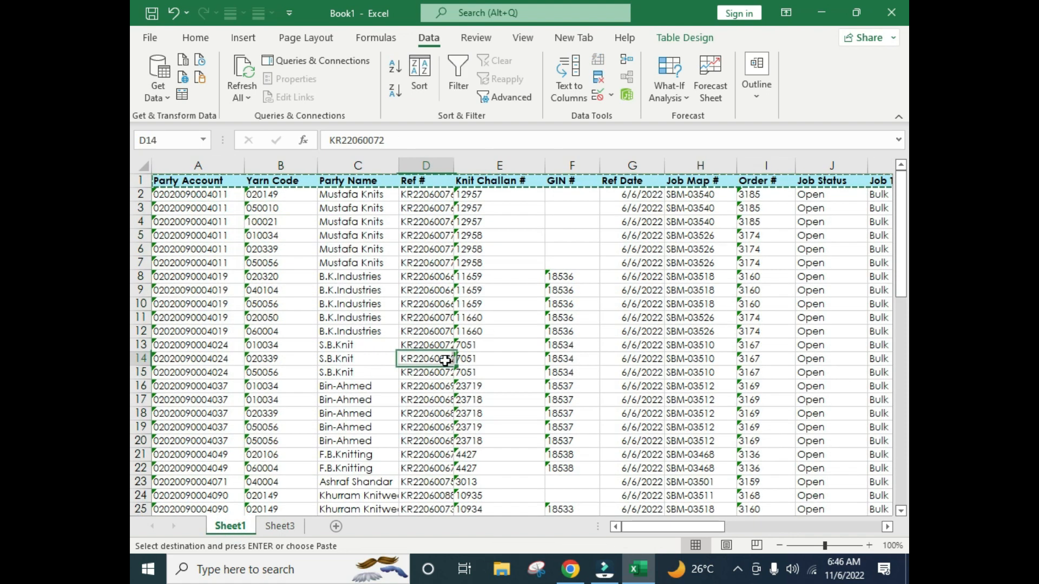
{"action": "left_click", "coordinate": [278, 525]}
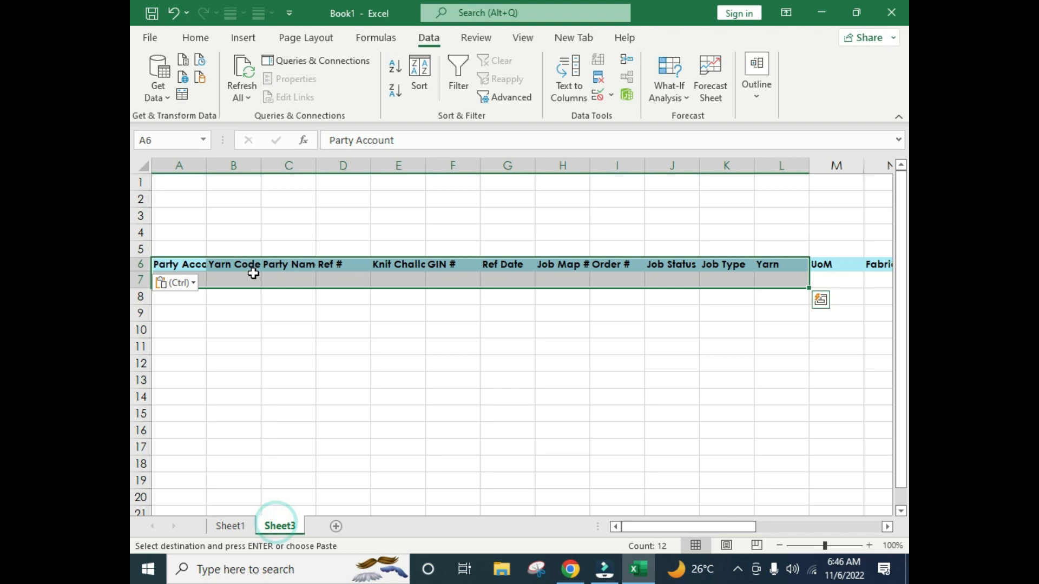
{"action": "left_click", "coordinate": [203, 263]}
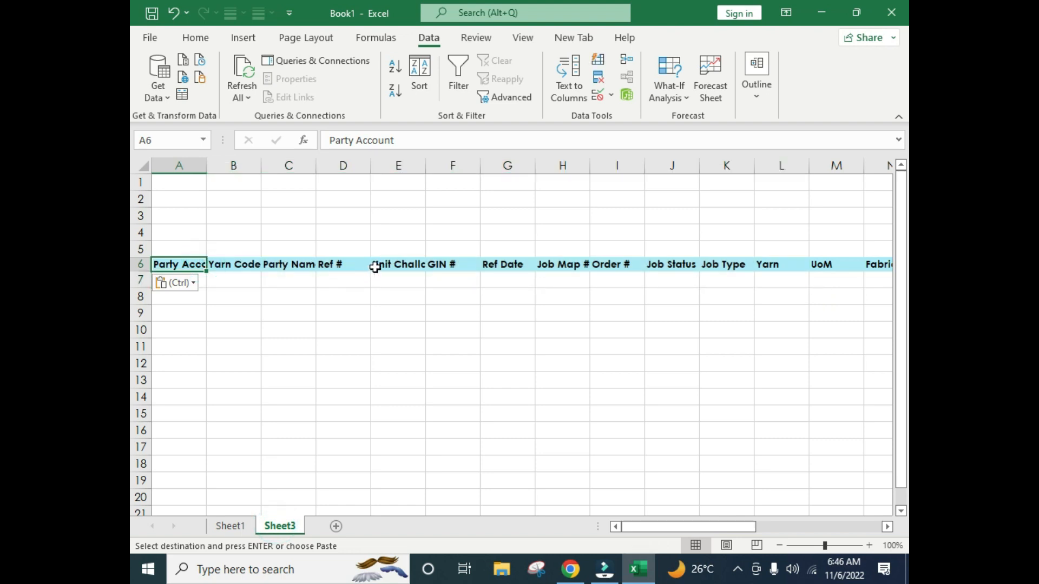
Examine the blank rows above the Sheet3 headings and the space below them
{"action": "left_click", "coordinate": [401, 337]}
{"action": "left_click", "coordinate": [144, 182]}
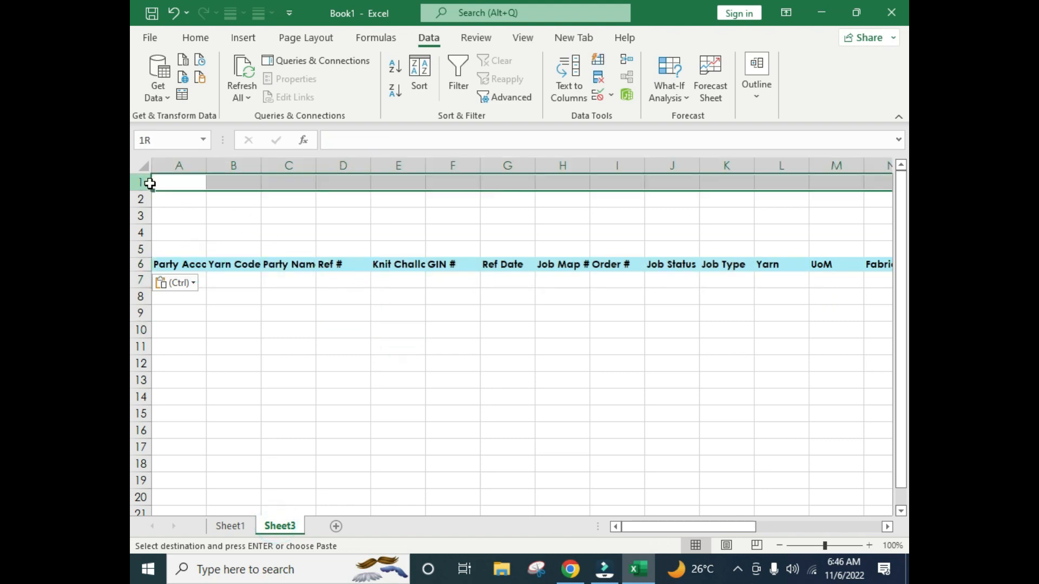
{"action": "left_click", "coordinate": [302, 304]}
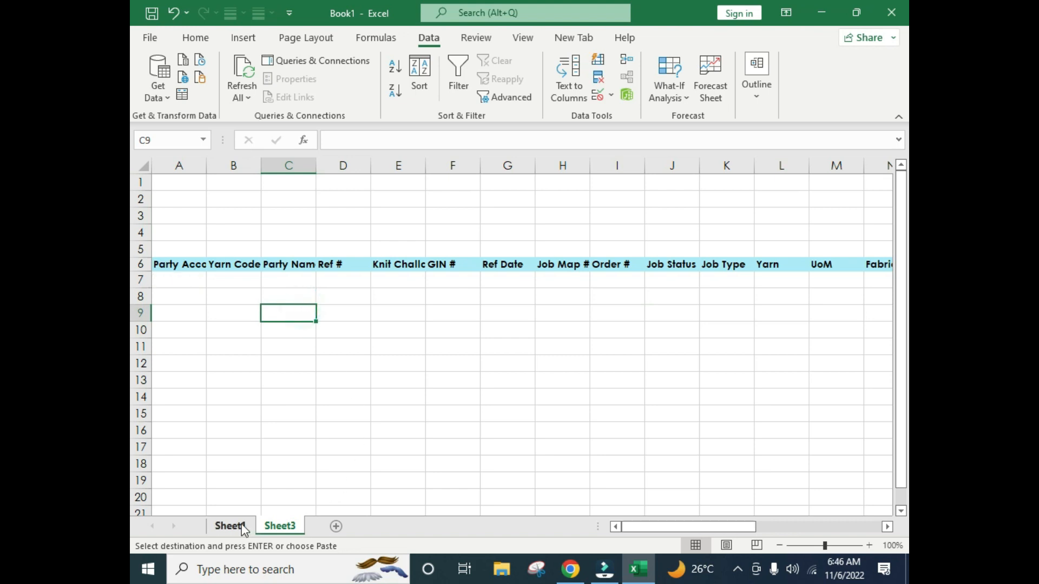
{"action": "left_click", "coordinate": [231, 527]}
{"action": "left_click", "coordinate": [283, 529]}
{"action": "left_click", "coordinate": [285, 530]}
{"action": "left_click_drag", "start_coordinate": [224, 280], "coordinate": [335, 376]}
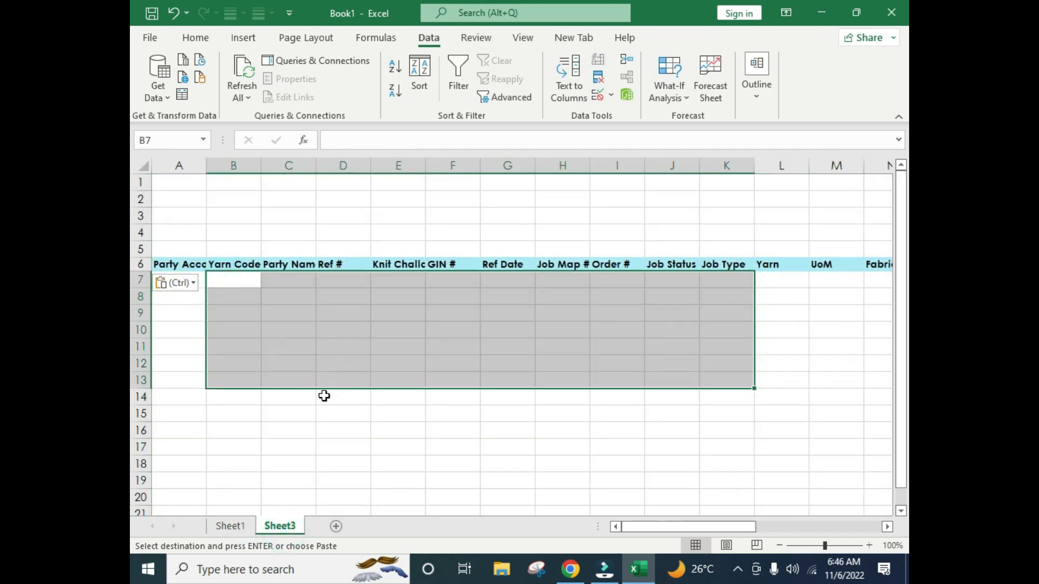
{"action": "left_click_drag", "start_coordinate": [336, 219], "coordinate": [343, 385]}
{"action": "left_click_drag", "start_coordinate": [511, 218], "coordinate": [503, 359]}
{"action": "left_click_drag", "start_coordinate": [615, 218], "coordinate": [625, 391]}
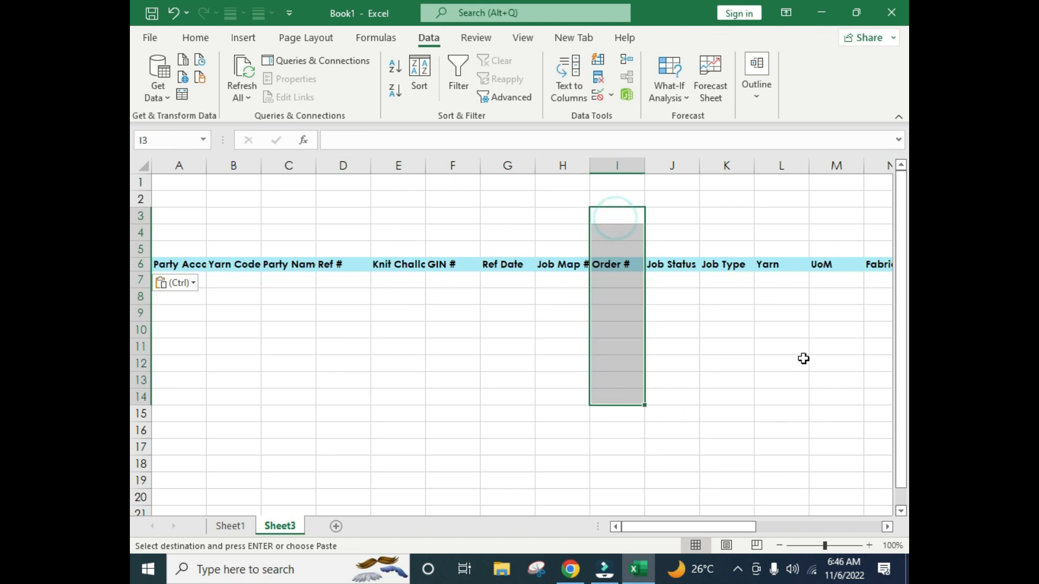
{"action": "left_click_drag", "start_coordinate": [696, 523], "coordinate": [626, 540]}
{"action": "left_click", "coordinate": [412, 250]}
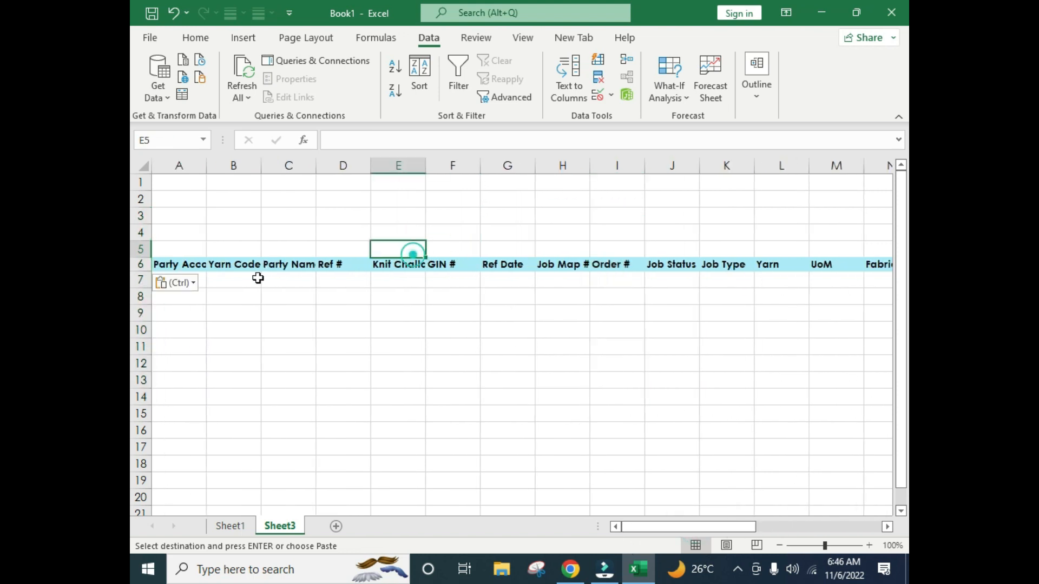
{"action": "left_click", "coordinate": [204, 200]}
{"action": "left_click", "coordinate": [395, 199]}
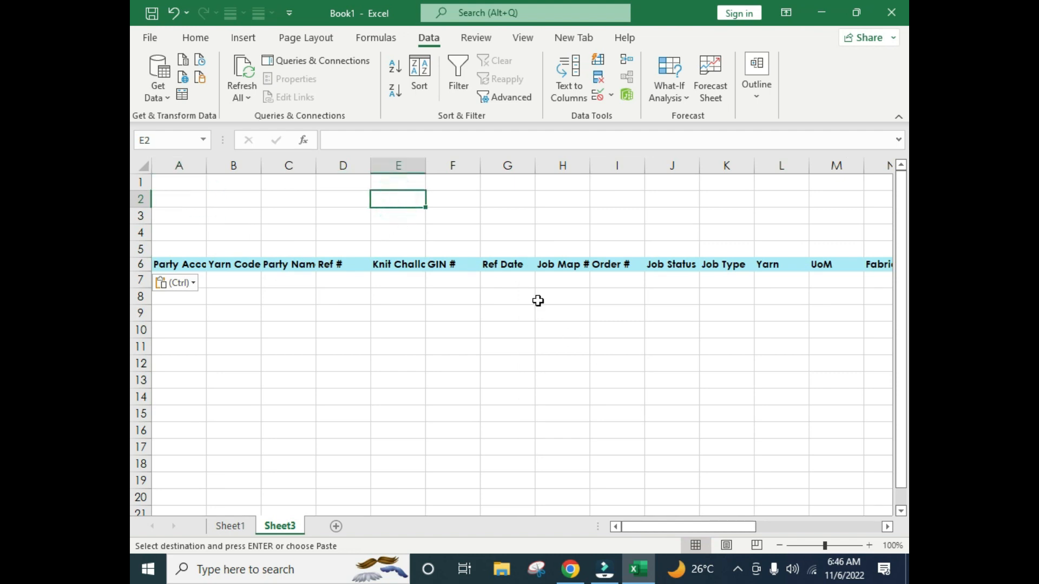
Enter the current date, 11/6/2022, in cell G3 above the Ref Date heading on Sheet3
{"action": "left_click", "coordinate": [512, 205]}
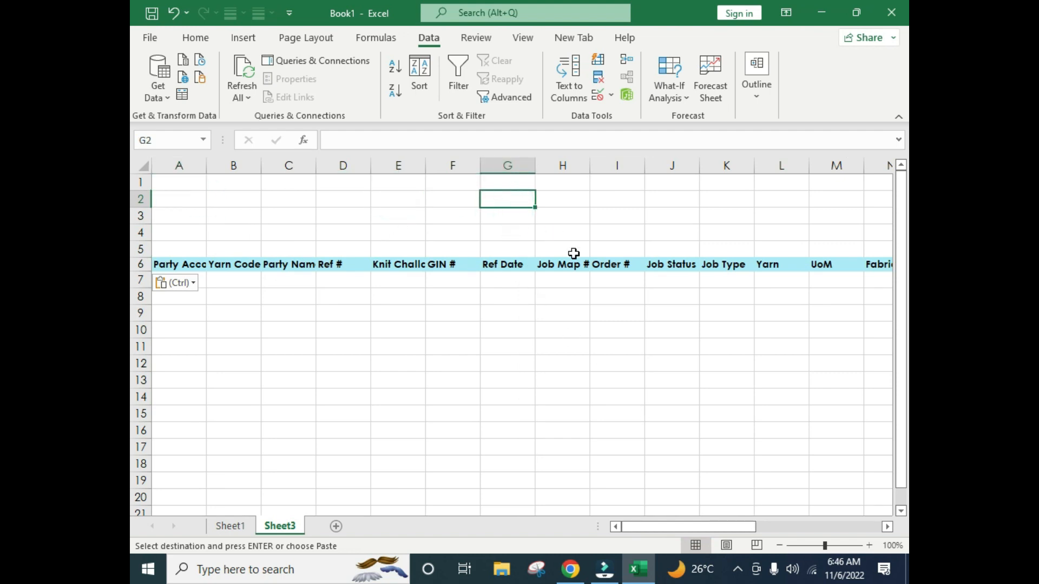
{"action": "key", "text": "BackSpace"}
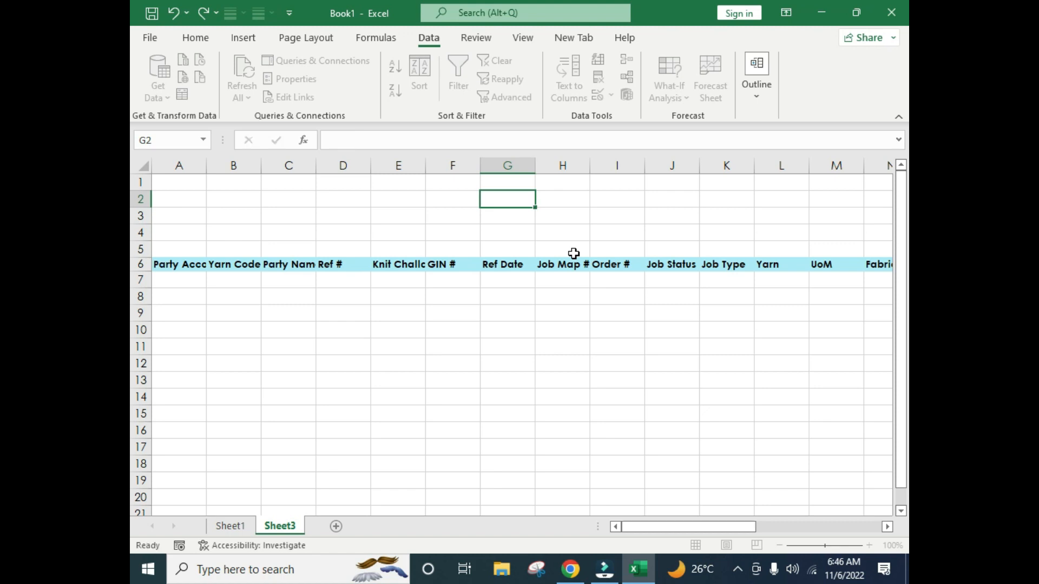
{"action": "key", "text": "Return"}
{"action": "key", "text": "ctrl+semicolon"}
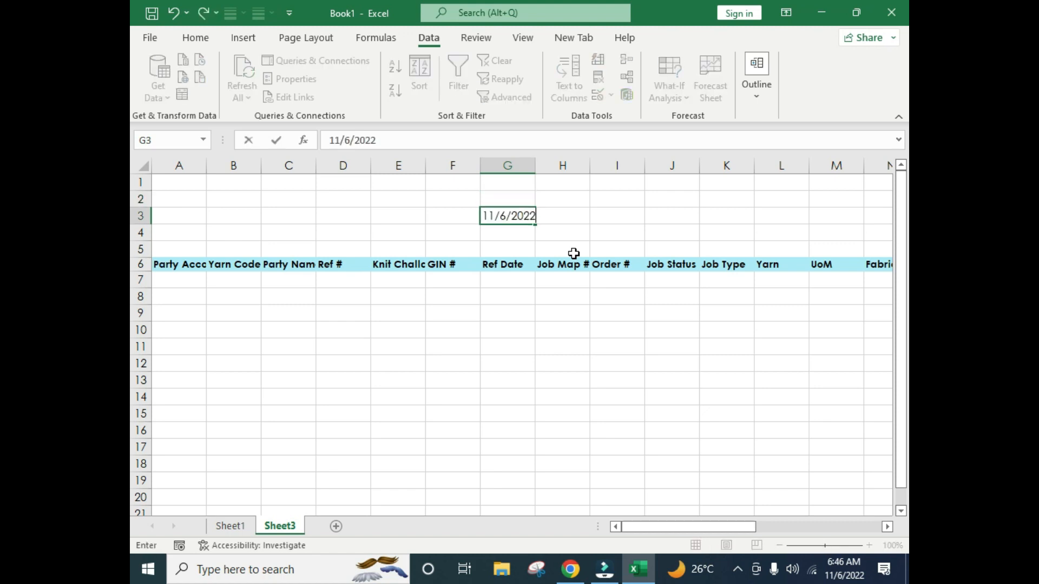
{"action": "left_click", "coordinate": [505, 279]}
{"action": "left_click", "coordinate": [487, 213]}
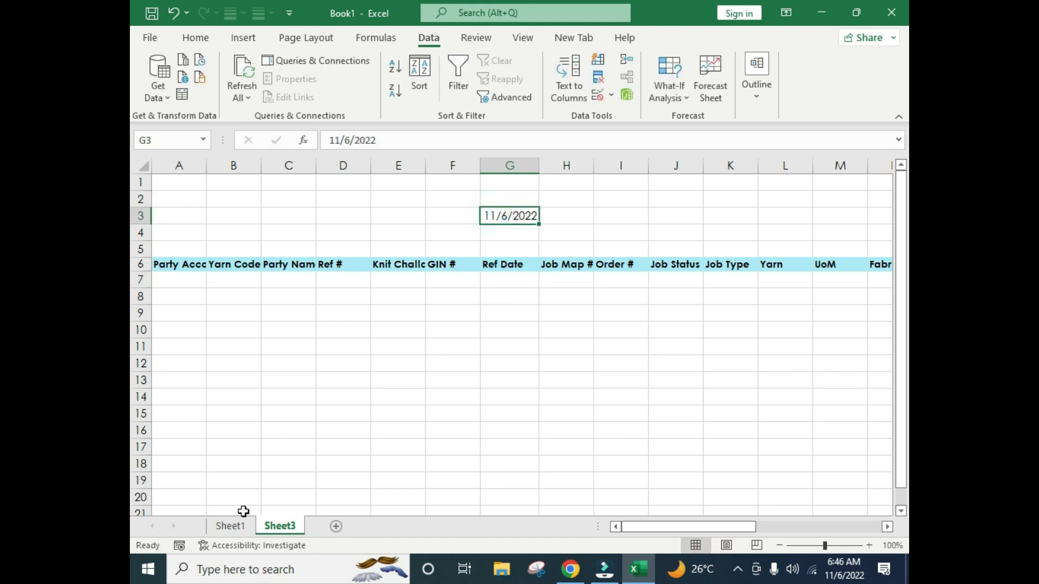
Check the Ref # heading on Sheet1 against cells F2:H4 above the Sheet3 headings, and return to the Sheet1 table
{"action": "left_click", "coordinate": [233, 527]}
{"action": "left_click", "coordinate": [428, 220]}
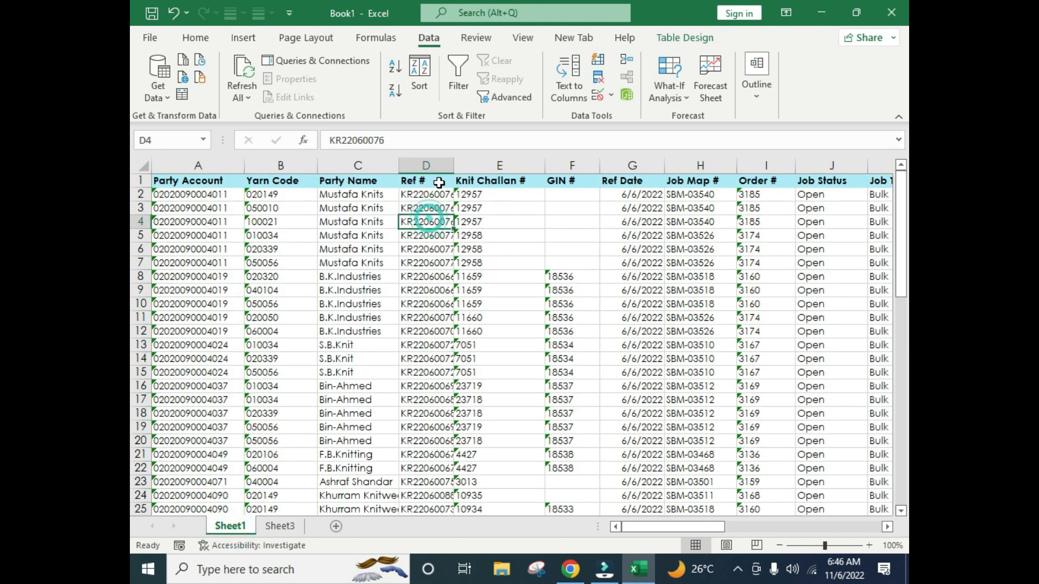
{"action": "left_click", "coordinate": [439, 183]}
{"action": "left_click", "coordinate": [270, 527]}
{"action": "left_click_drag", "start_coordinate": [457, 197], "coordinate": [567, 229]}
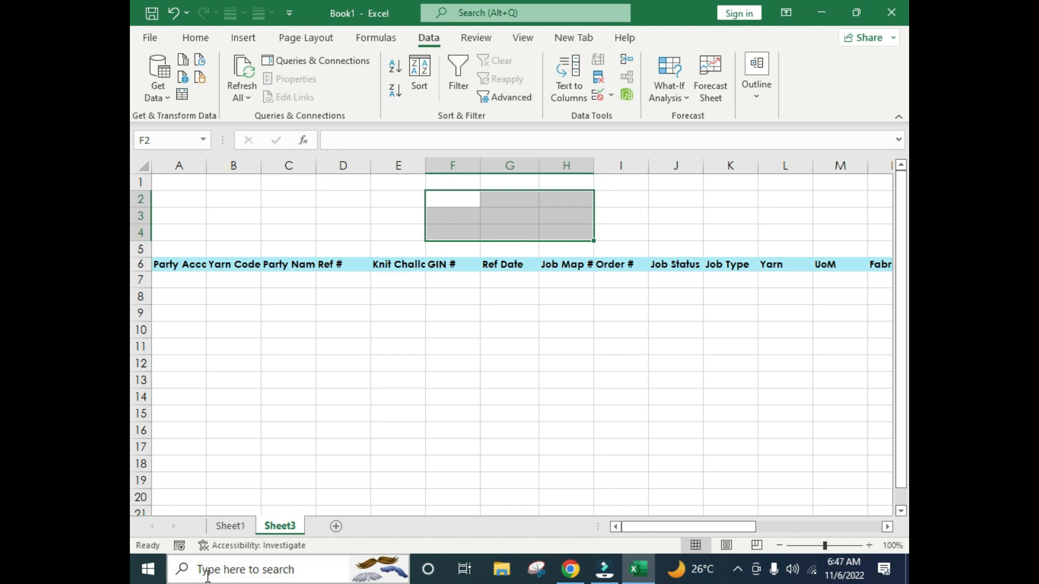
{"action": "left_click", "coordinate": [230, 528]}
{"action": "left_click", "coordinate": [242, 303]}
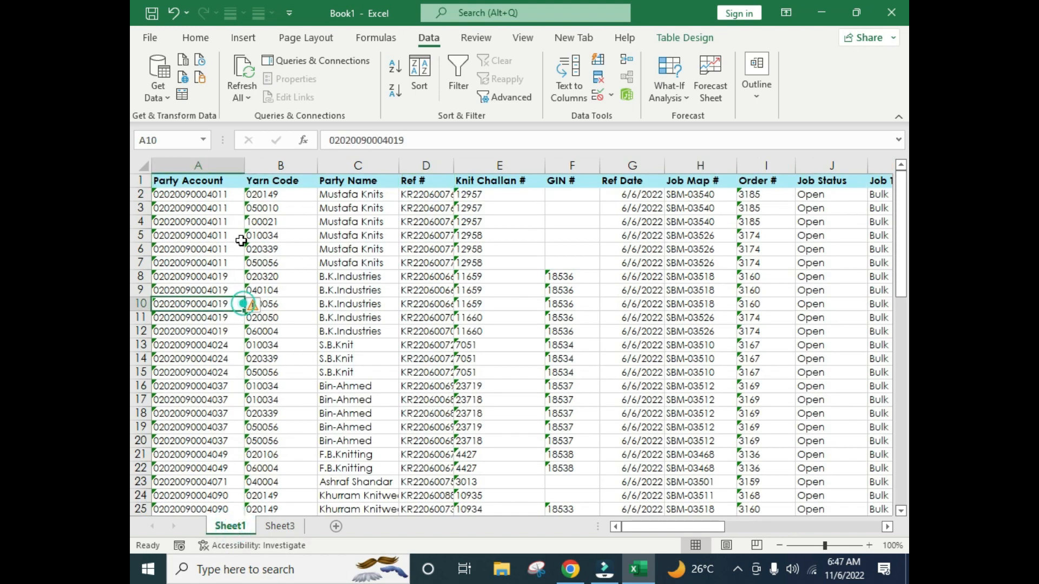
Copy the Party Name, Ref #, Knit Challan #, Order # and Fabric headings from row 1 of Sheet1
{"action": "left_click", "coordinate": [198, 222]}
{"action": "left_click", "coordinate": [637, 523]}
{"action": "left_click", "coordinate": [372, 349]}
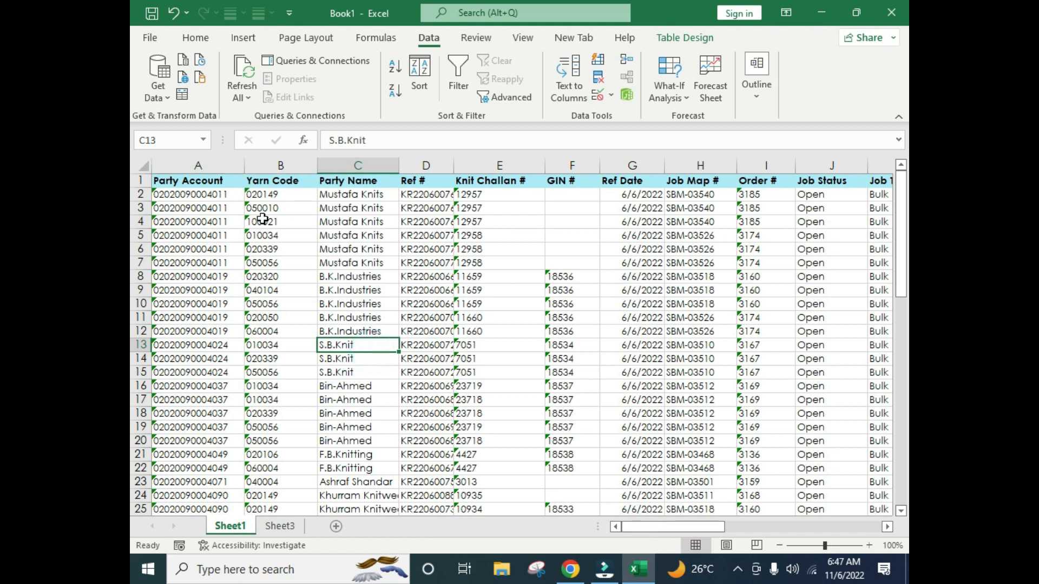
{"action": "left_click", "coordinate": [347, 184]}
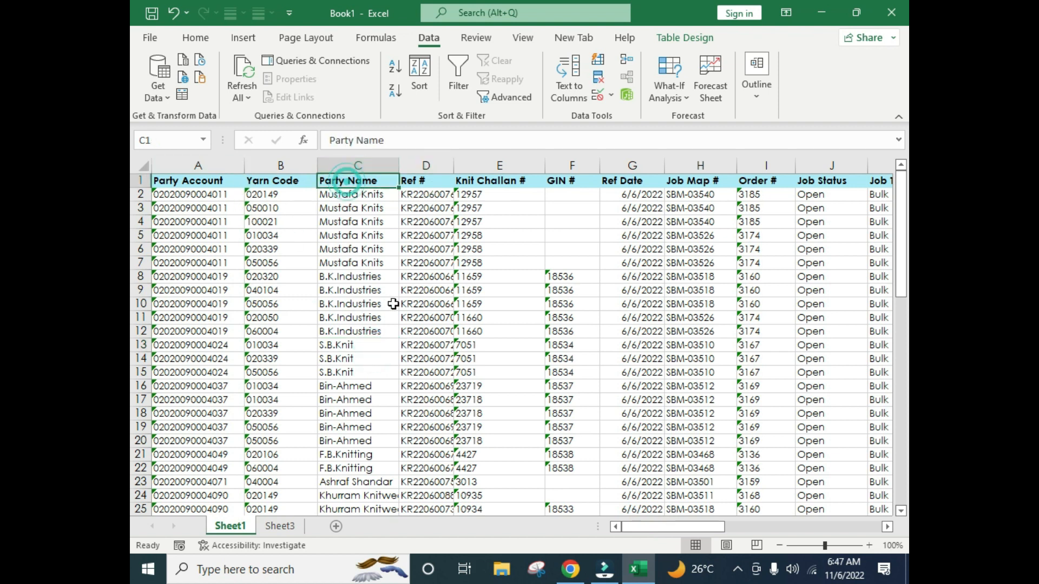
{"action": "left_click", "coordinate": [421, 181], "text": "ctrl"}
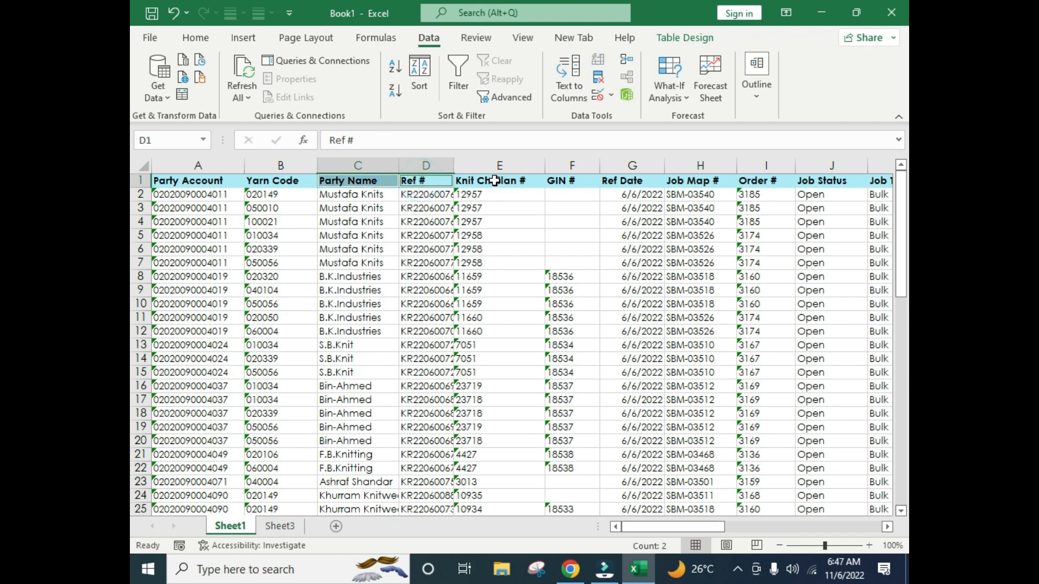
{"action": "left_click", "coordinate": [512, 183], "text": "ctrl"}
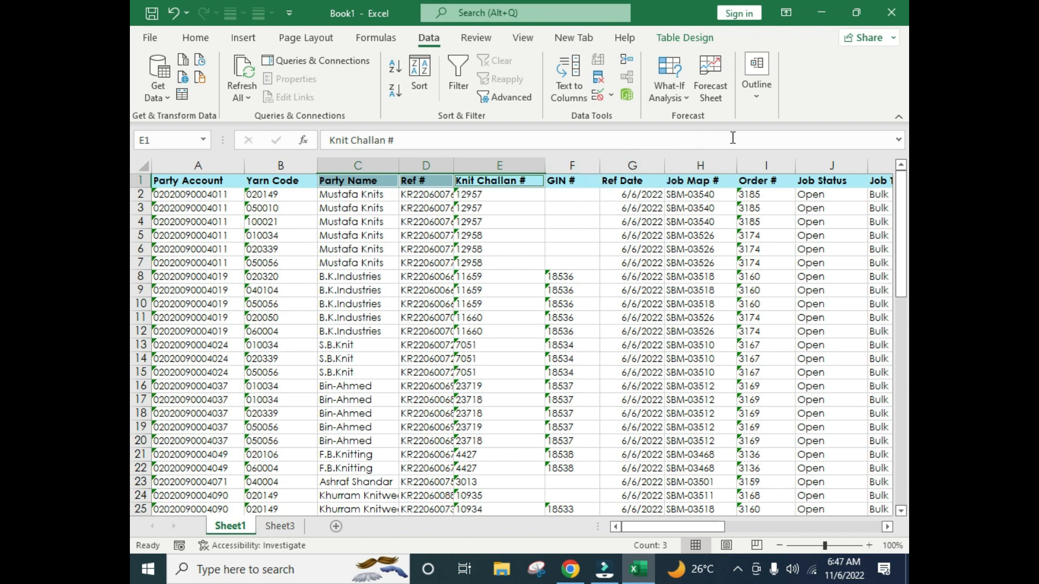
{"action": "left_click", "coordinate": [778, 185], "text": "ctrl"}
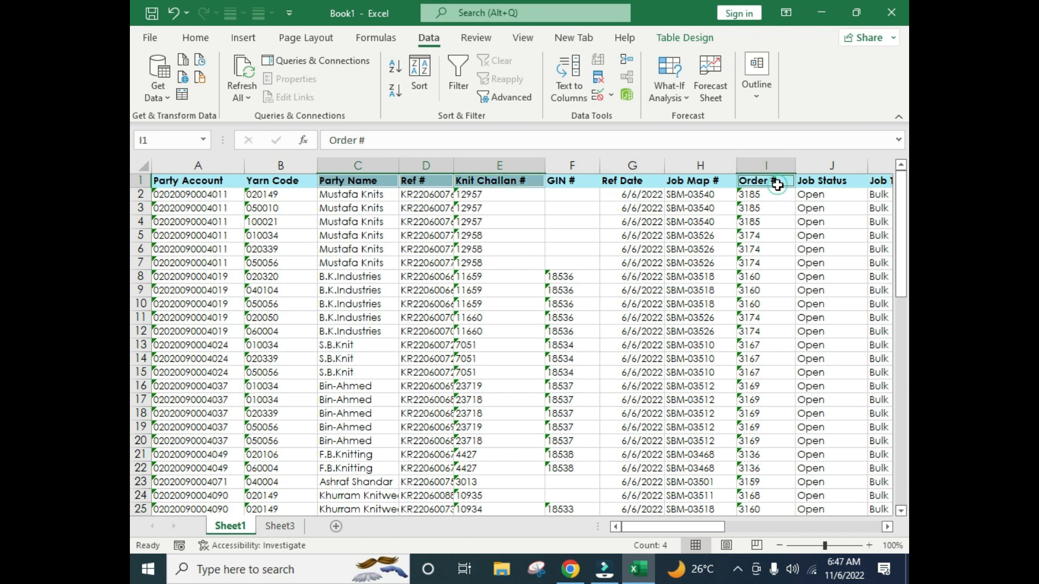
{"action": "left_click", "coordinate": [887, 527]}
{"action": "left_click", "coordinate": [887, 527]}
{"action": "left_click", "coordinate": [887, 526]}
{"action": "left_click", "coordinate": [887, 526]}
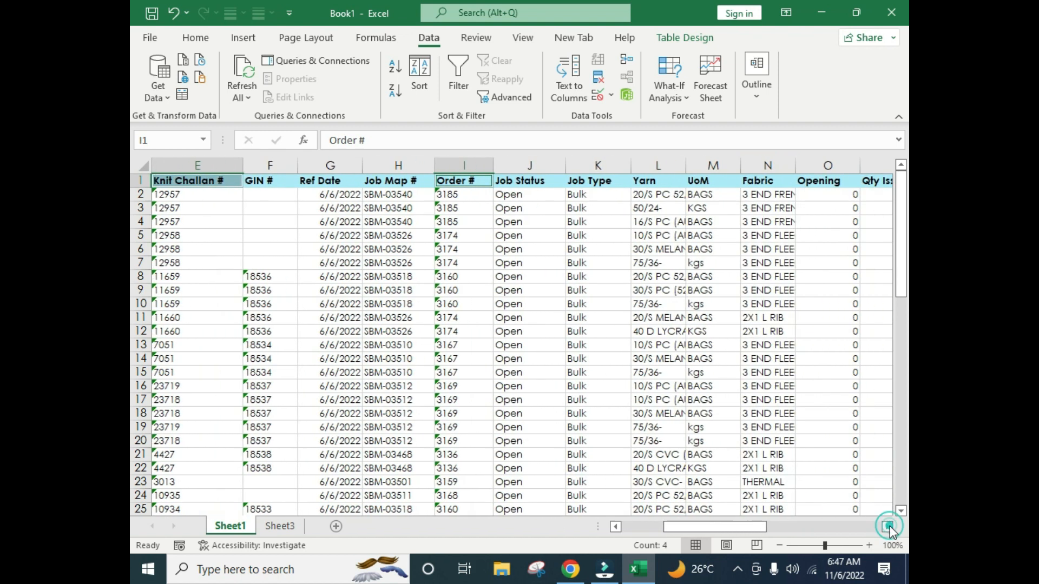
{"action": "left_click", "coordinate": [887, 527]}
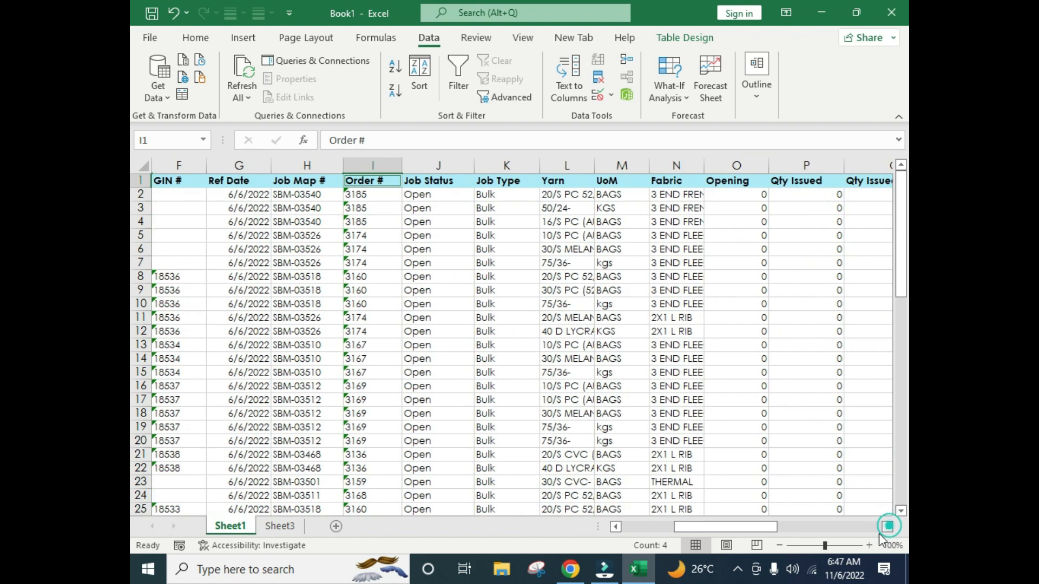
{"action": "left_click", "coordinate": [683, 182], "text": "ctrl"}
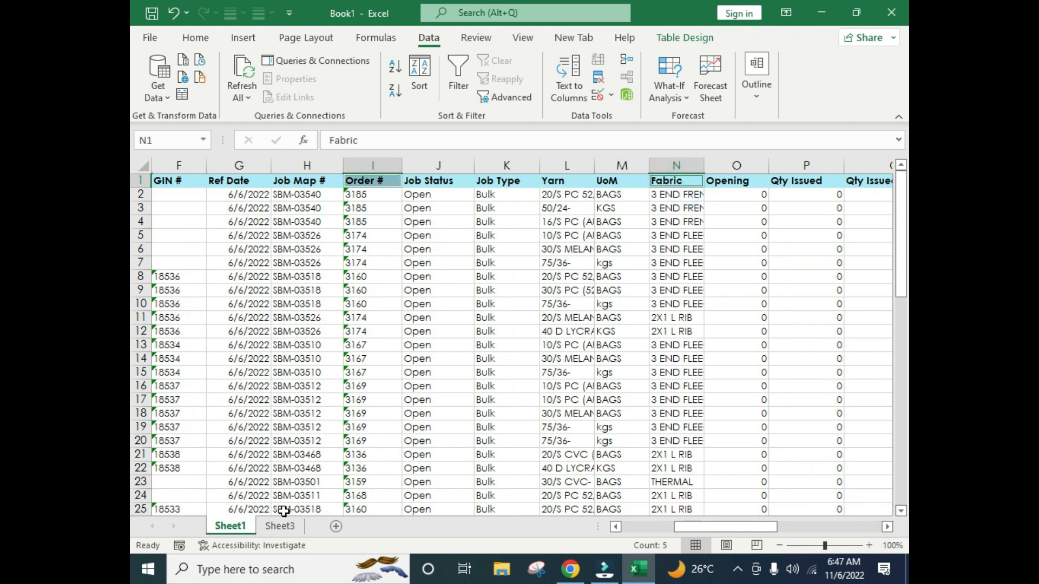
{"action": "key", "text": "ctrl+c"}
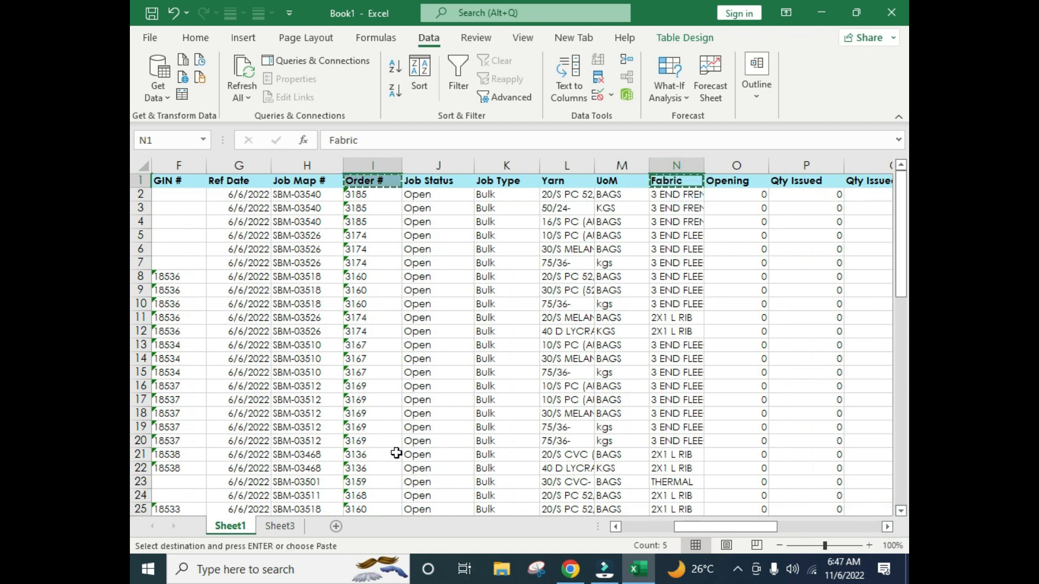
Paste the five copied headings into Sheet3 starting at cell A1 as the criteria headings
{"action": "left_click", "coordinate": [283, 527]}
{"action": "left_click", "coordinate": [187, 186]}
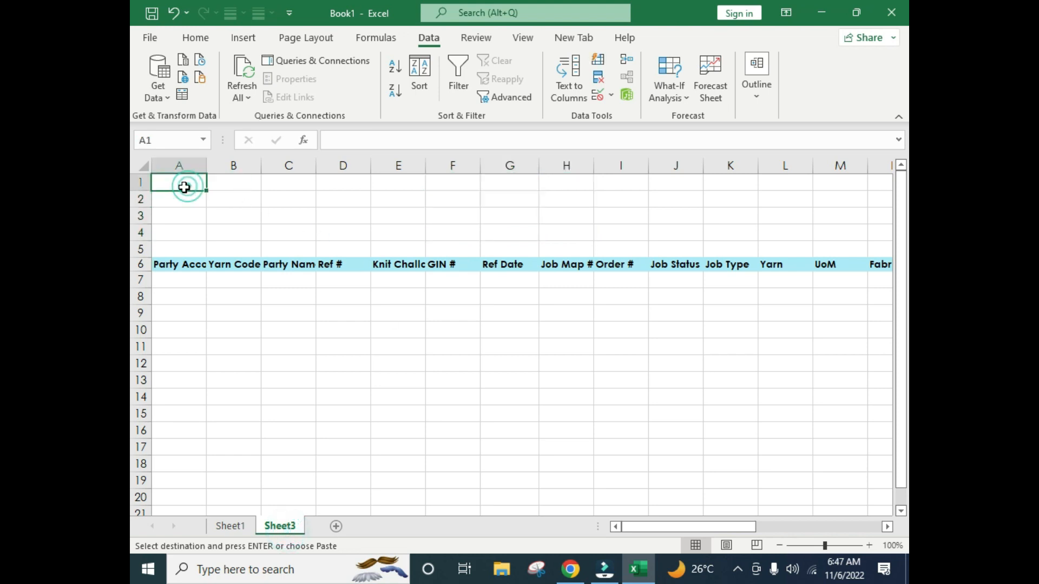
{"action": "key", "text": "ctrl+v"}
{"action": "left_click", "coordinate": [236, 318]}
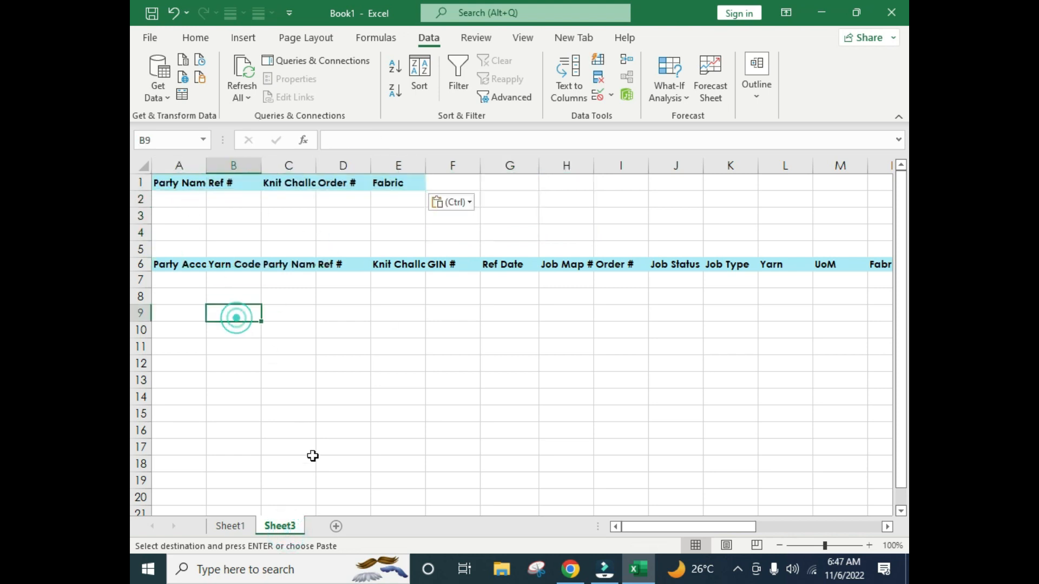
Compare the criteria headings and the blank row beneath them on Sheet3 with the source data on Sheet1
{"action": "left_click", "coordinate": [230, 526]}
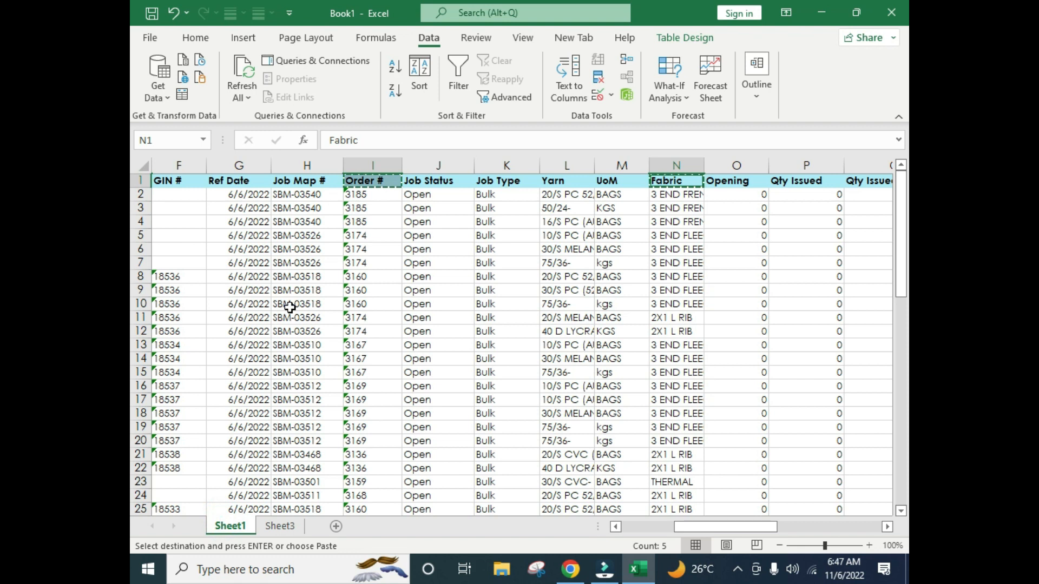
{"action": "left_click", "coordinate": [284, 527]}
{"action": "left_click_drag", "start_coordinate": [174, 181], "coordinate": [401, 183]}
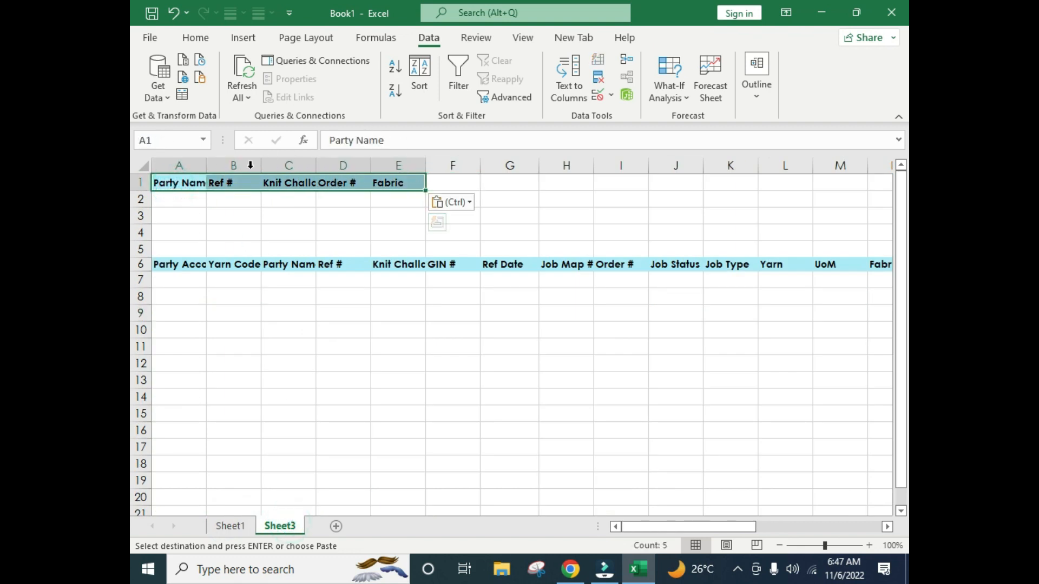
{"action": "left_click_drag", "start_coordinate": [174, 198], "coordinate": [405, 200]}
{"action": "left_click_drag", "start_coordinate": [202, 183], "coordinate": [433, 200]}
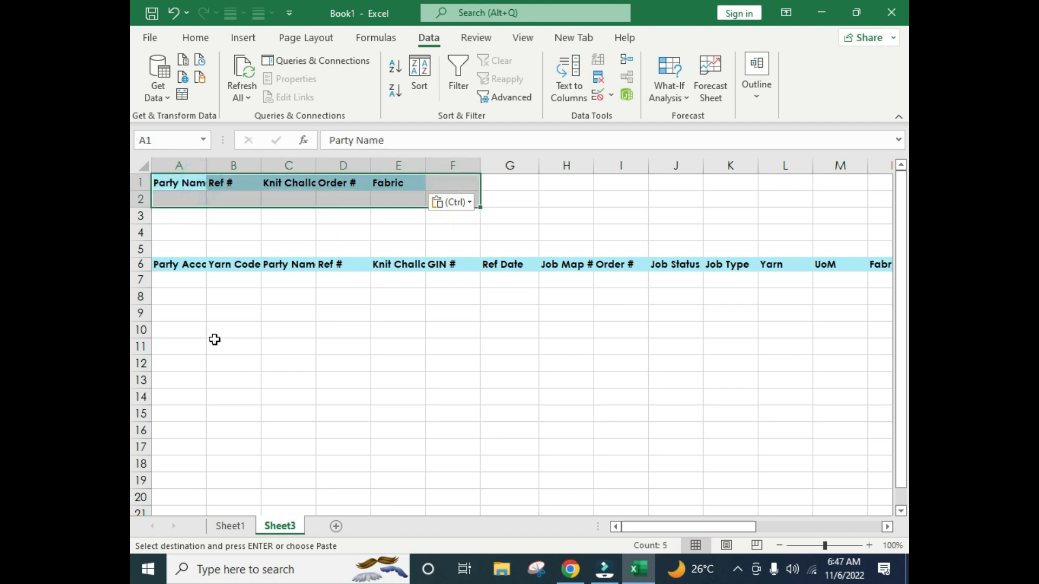
{"action": "left_click", "coordinate": [238, 528]}
{"action": "left_click_drag", "start_coordinate": [288, 263], "coordinate": [359, 350]}
{"action": "left_click", "coordinate": [274, 526]}
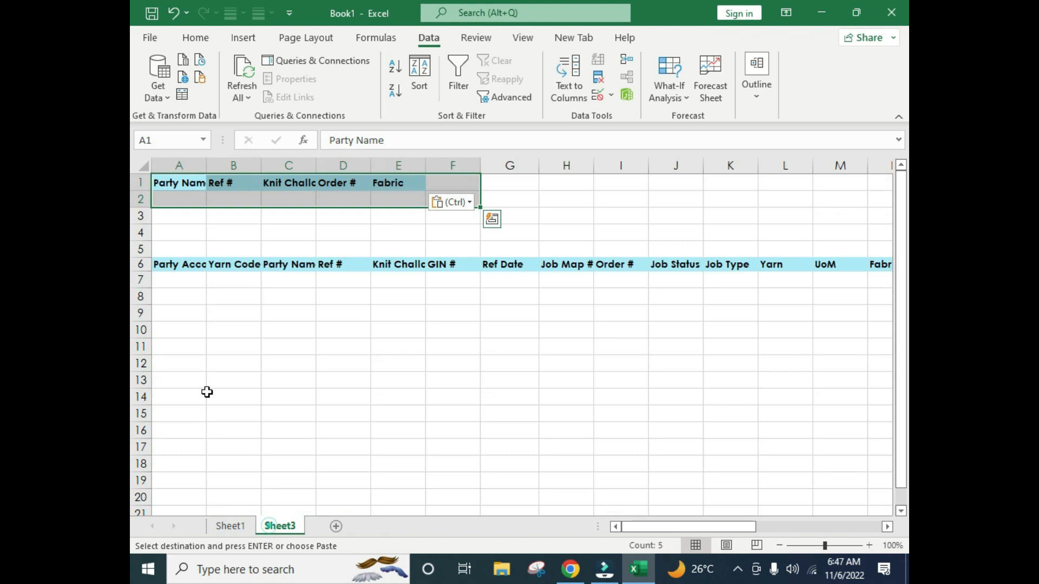
Examine the output headings in row 6 of Sheet3 and the empty areas above and below them
{"action": "left_click_drag", "start_coordinate": [170, 268], "coordinate": [887, 274]}
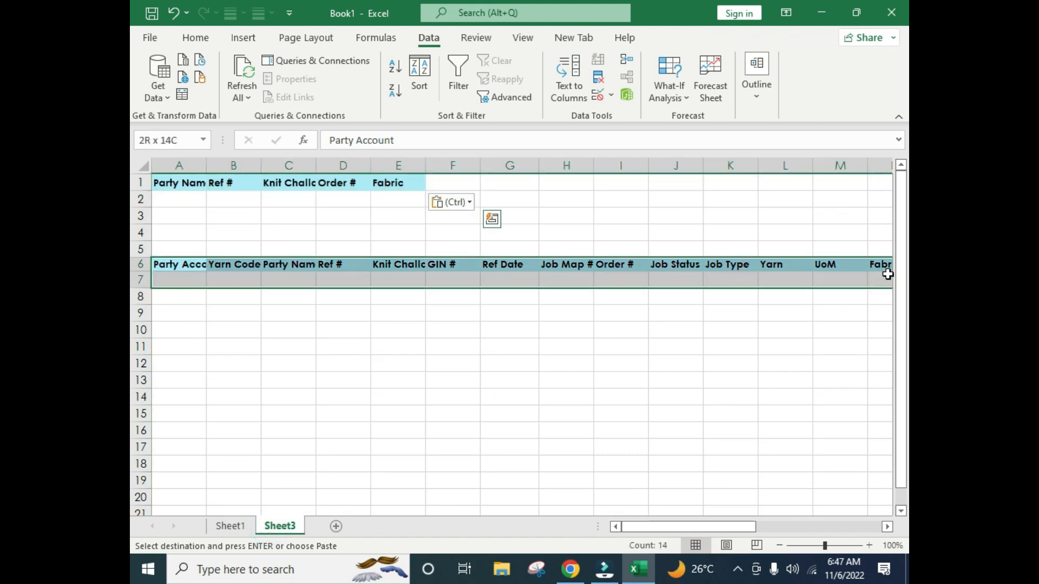
{"action": "left_click", "coordinate": [353, 361]}
{"action": "left_click", "coordinate": [233, 232]}
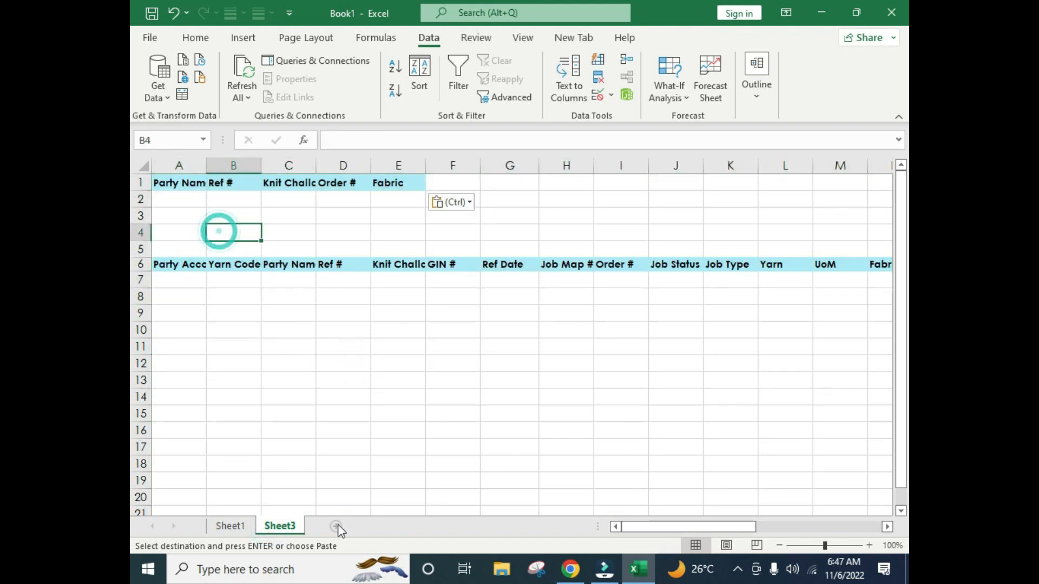
{"action": "left_click", "coordinate": [240, 528]}
{"action": "left_click", "coordinate": [280, 526]}
{"action": "left_click", "coordinate": [324, 233]}
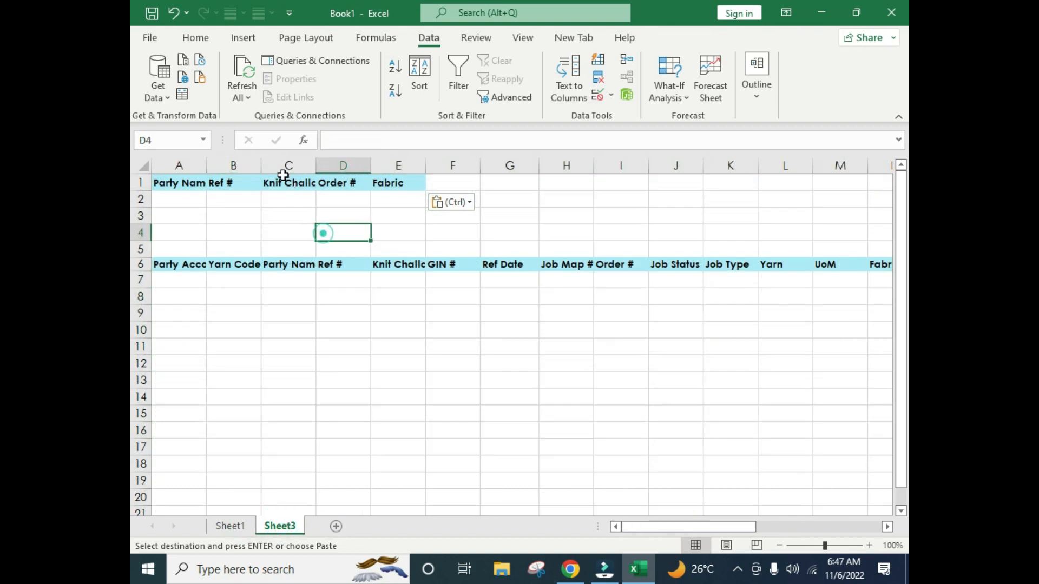
{"action": "left_click_drag", "start_coordinate": [176, 269], "coordinate": [857, 265]}
{"action": "left_click", "coordinate": [605, 385]}
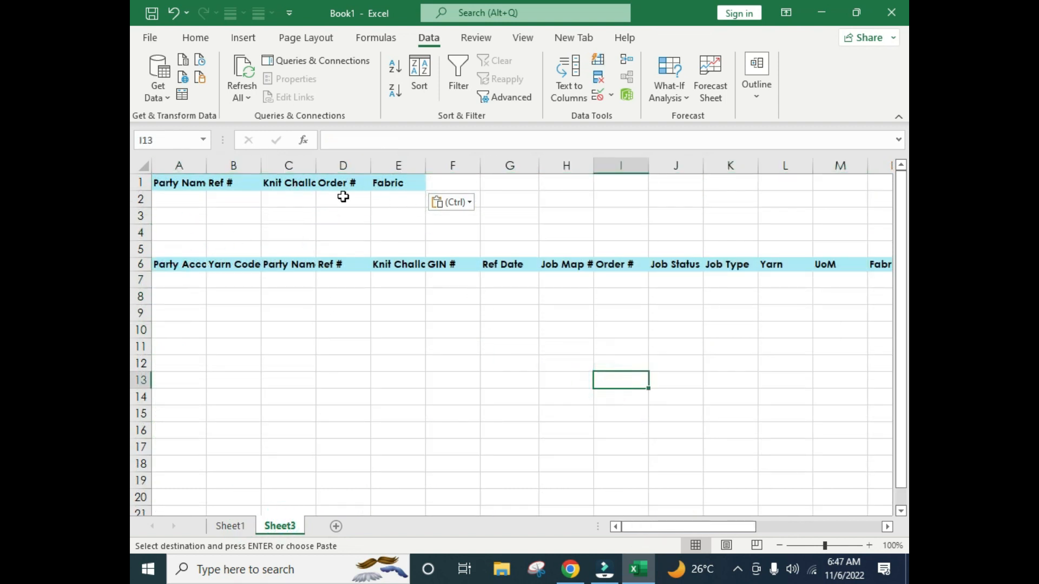
{"action": "left_click_drag", "start_coordinate": [366, 260], "coordinate": [465, 354]}
{"action": "left_click", "coordinate": [462, 347]}
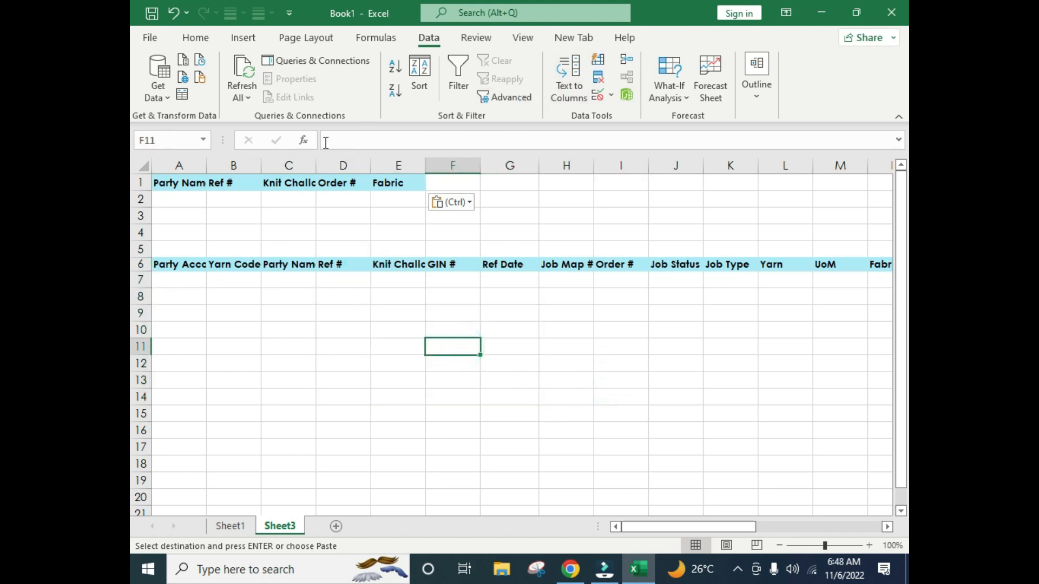
Widen columns A to E on Sheet3 to one equal width that shows their headings in full
{"action": "left_click_drag", "start_coordinate": [201, 171], "coordinate": [480, 165]}
{"action": "left_click", "coordinate": [398, 184]}
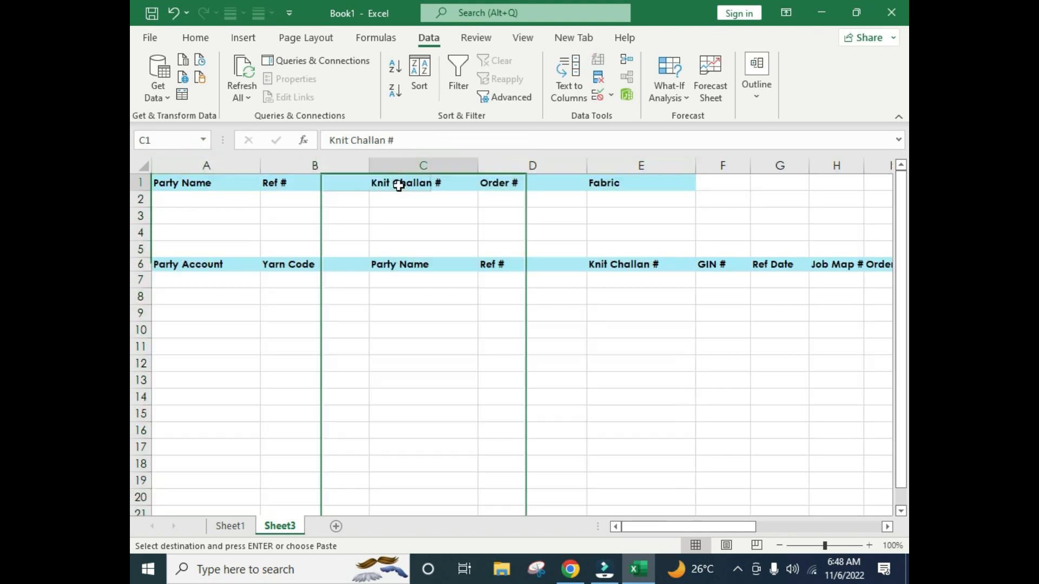
{"action": "left_click_drag", "start_coordinate": [200, 164], "coordinate": [670, 164]}
{"action": "left_click", "coordinate": [475, 202]}
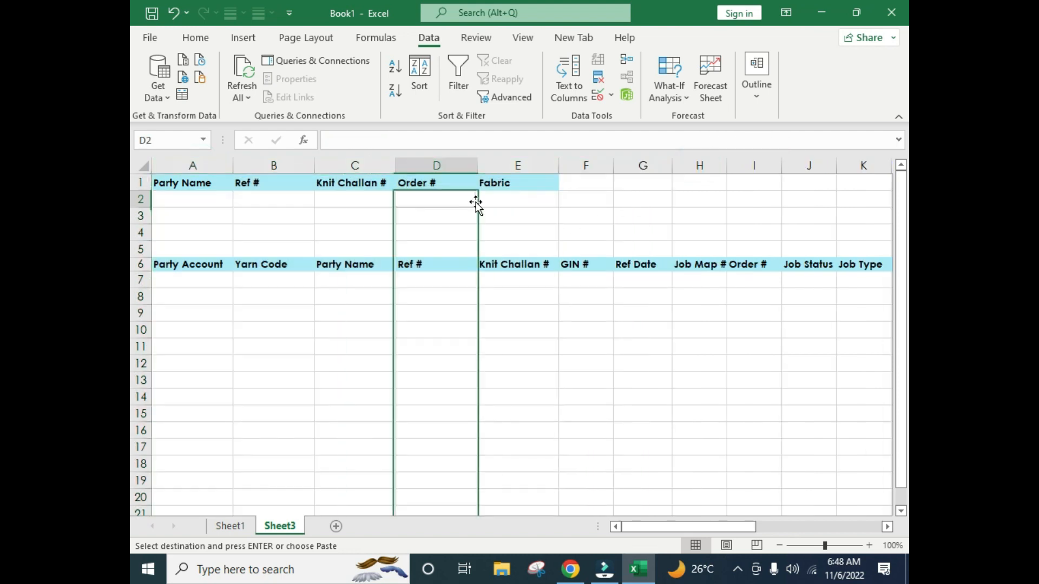
Review the criteria headings in row 1 of Sheet3 and the blank cells of row 2 beneath them
{"action": "left_click", "coordinate": [424, 185]}
{"action": "left_click", "coordinate": [338, 197]}
{"action": "left_click", "coordinate": [227, 186]}
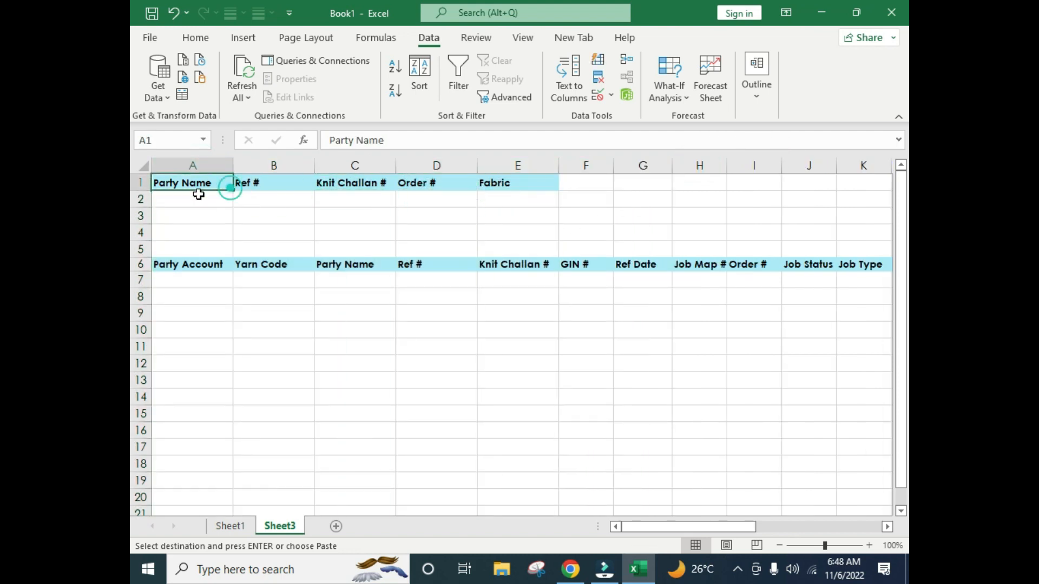
{"action": "left_click", "coordinate": [274, 188]}
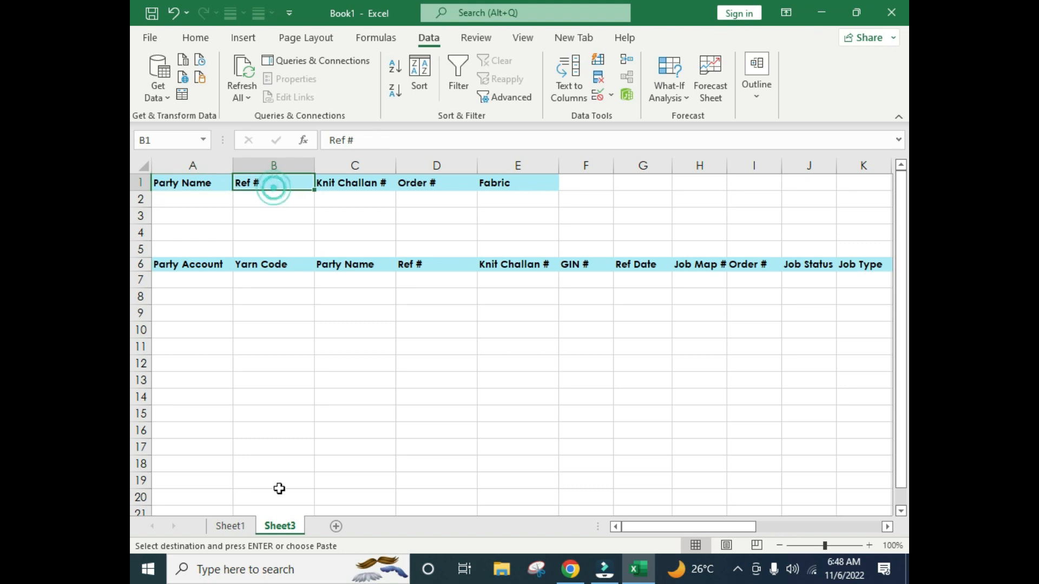
{"action": "left_click", "coordinate": [230, 526]}
{"action": "left_click", "coordinate": [280, 526]}
{"action": "left_click", "coordinate": [270, 199]}
{"action": "left_click", "coordinate": [204, 186]}
{"action": "left_click", "coordinate": [224, 199]}
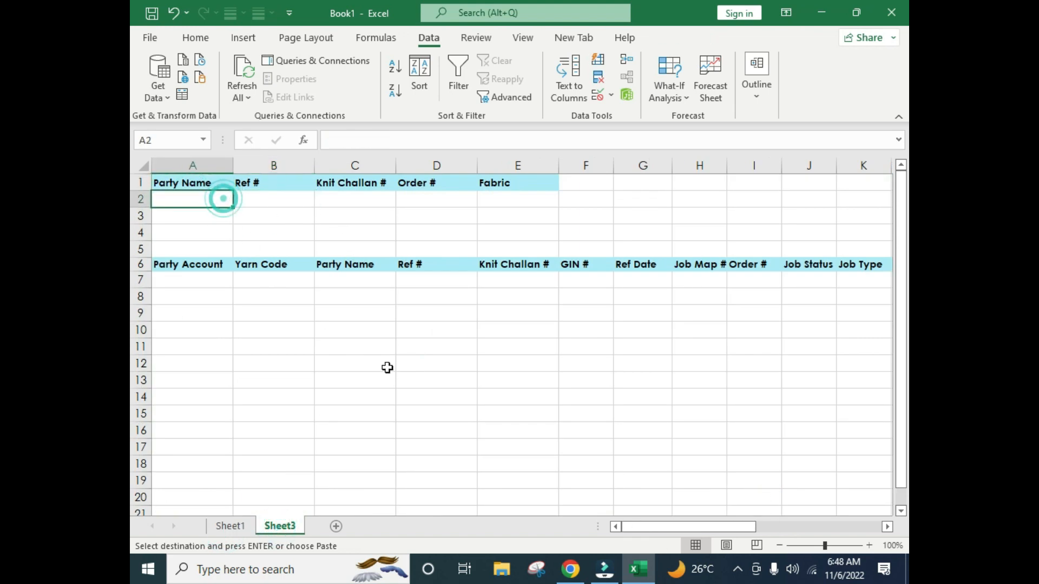
Browse the party names on Sheet1 and widen the Party Name column so that the full names fit
{"action": "left_click", "coordinate": [230, 525]}
{"action": "left_click_drag", "start_coordinate": [234, 221], "coordinate": [243, 359]}
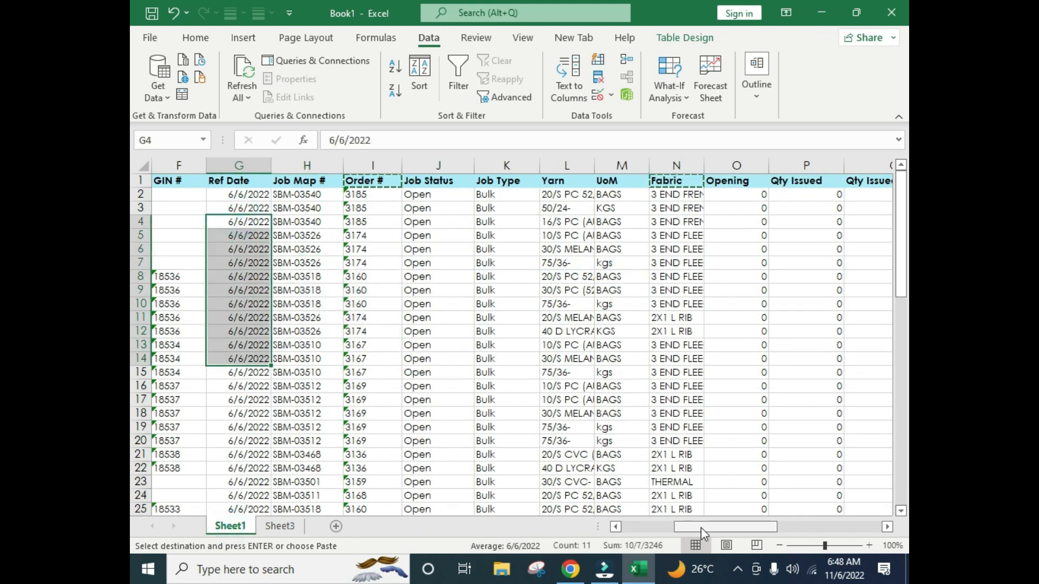
{"action": "left_click_drag", "start_coordinate": [700, 527], "coordinate": [647, 527]}
{"action": "left_click_drag", "start_coordinate": [414, 211], "coordinate": [433, 373]}
{"action": "left_click_drag", "start_coordinate": [357, 288], "coordinate": [357, 455]}
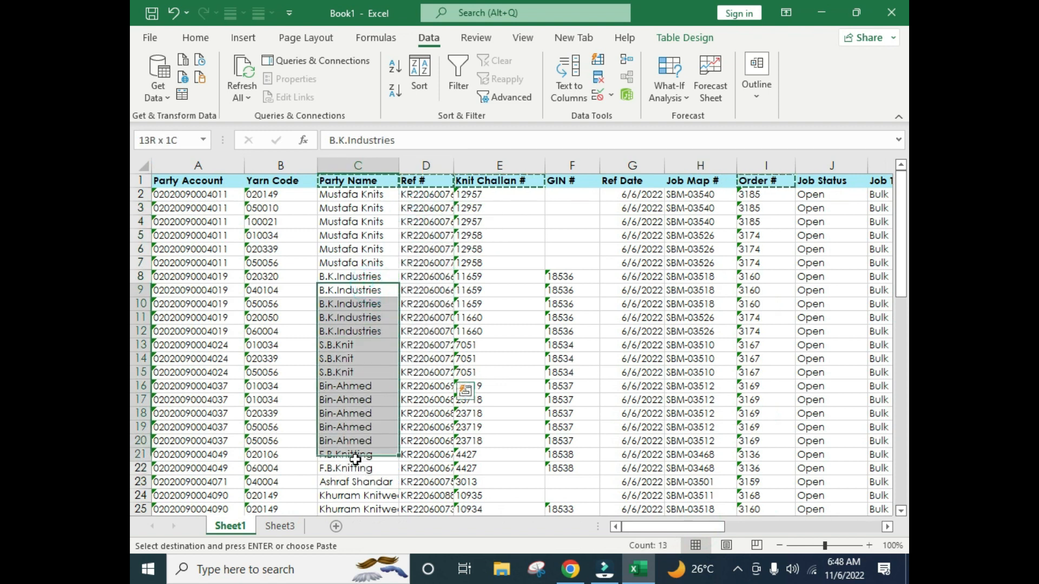
{"action": "scroll", "coordinate": [348, 275], "scroll_direction": "down", "scroll_amount": 3}
{"action": "scroll", "coordinate": [348, 275], "scroll_direction": "down", "scroll_amount": 1}
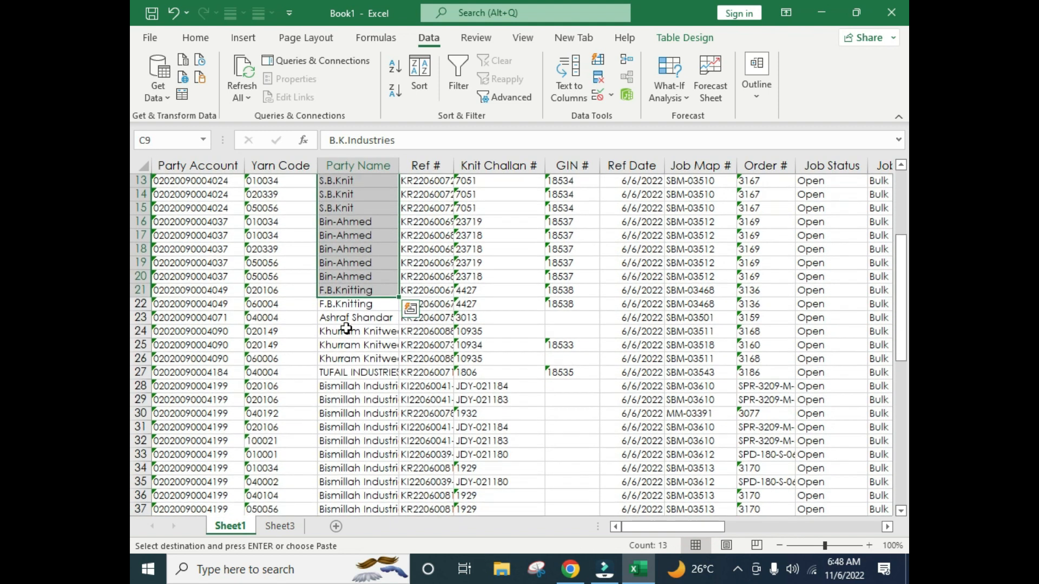
{"action": "left_click", "coordinate": [345, 311]}
{"action": "left_click_drag", "start_coordinate": [399, 166], "coordinate": [464, 165]}
{"action": "left_click", "coordinate": [377, 221]}
Look through the party names in column C of Sheet1 for one to use as the filter criterion
{"action": "scroll", "coordinate": [377, 222], "scroll_direction": "up", "scroll_amount": 4}
{"action": "left_click", "coordinate": [378, 234]}
{"action": "left_click", "coordinate": [369, 208]}
{"action": "left_click_drag", "start_coordinate": [369, 208], "coordinate": [378, 263]}
{"action": "left_click", "coordinate": [355, 305]}
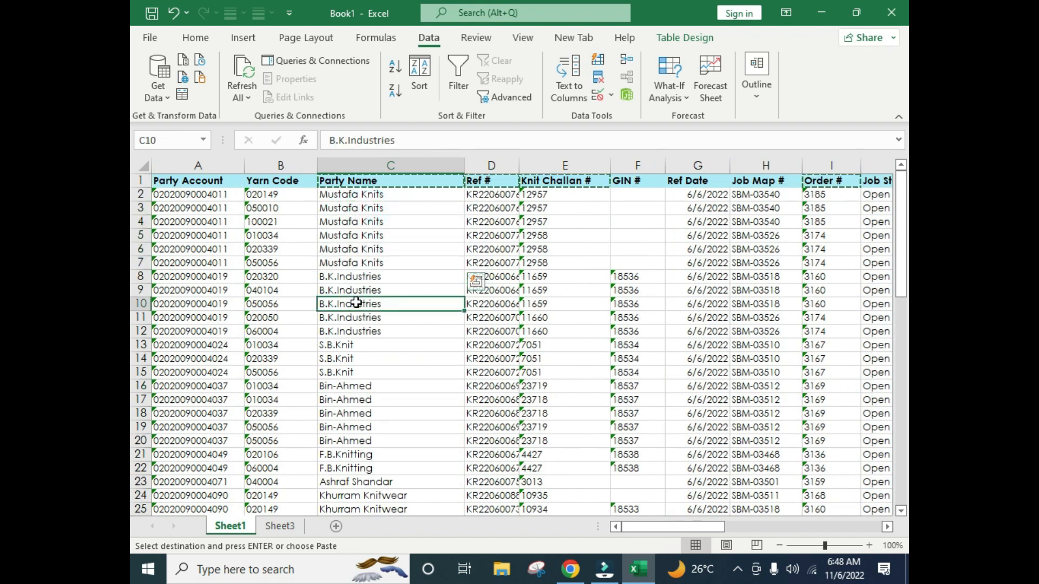
{"action": "left_click", "coordinate": [356, 361]}
{"action": "left_click", "coordinate": [358, 413]}
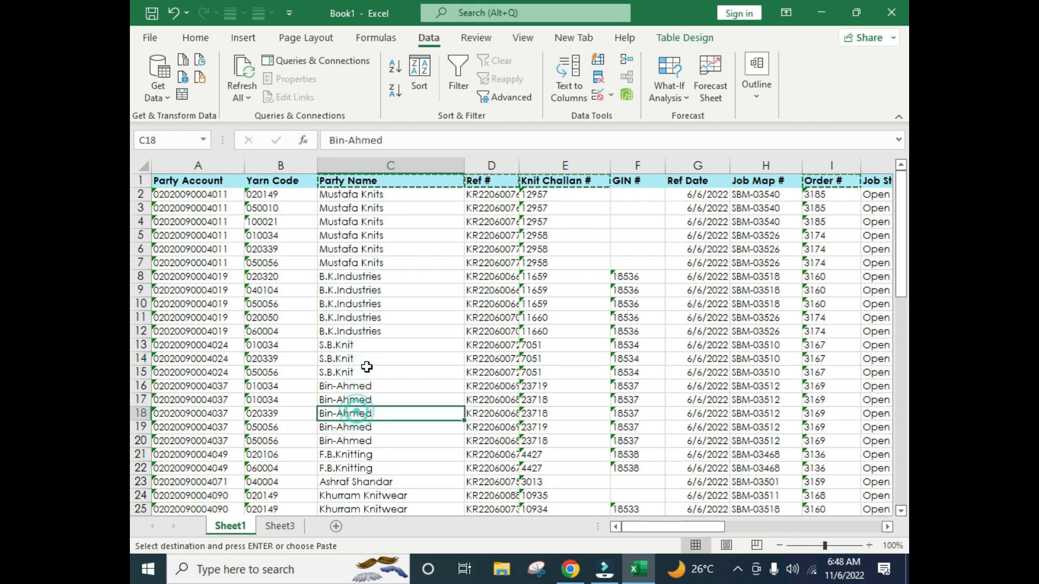
Enter Bin-Ahmed as the Party Name criterion in cell A2 of Sheet3
{"action": "left_click", "coordinate": [280, 526]}
{"action": "left_click", "coordinate": [259, 199]}
{"action": "left_click", "coordinate": [190, 199]}
{"action": "left_click_drag", "start_coordinate": [198, 268], "coordinate": [433, 362]}
{"action": "left_click", "coordinate": [200, 199]}
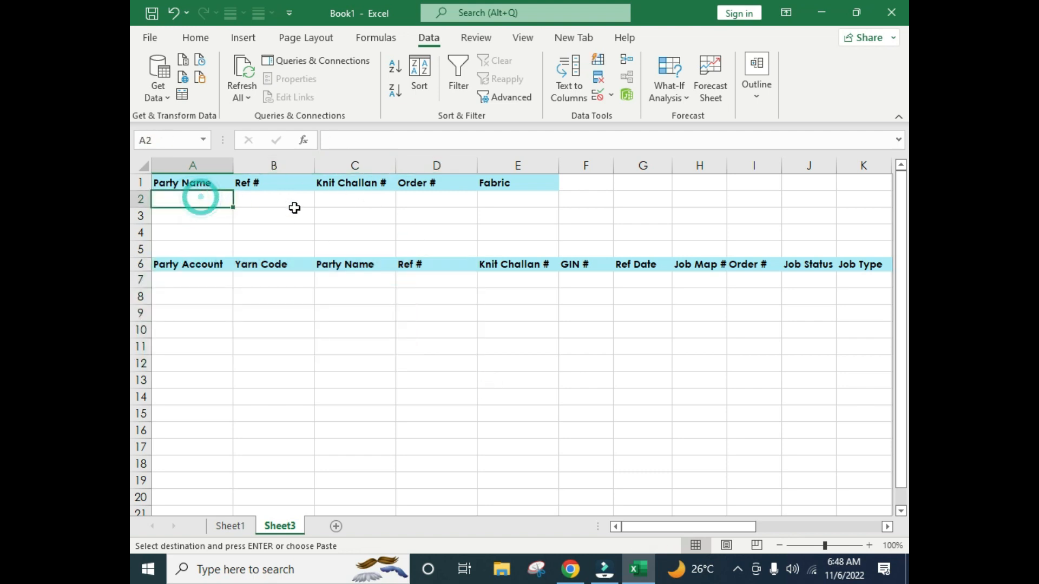
{"action": "type", "text": "Bin-Ahmed"}
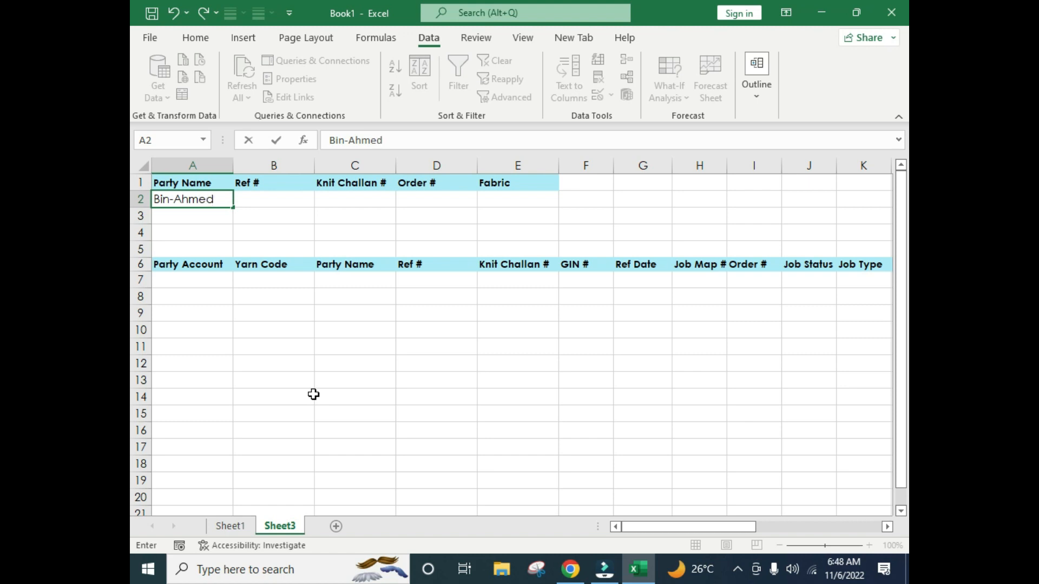
{"action": "key", "text": "Return"}
{"action": "left_click", "coordinate": [225, 198]}
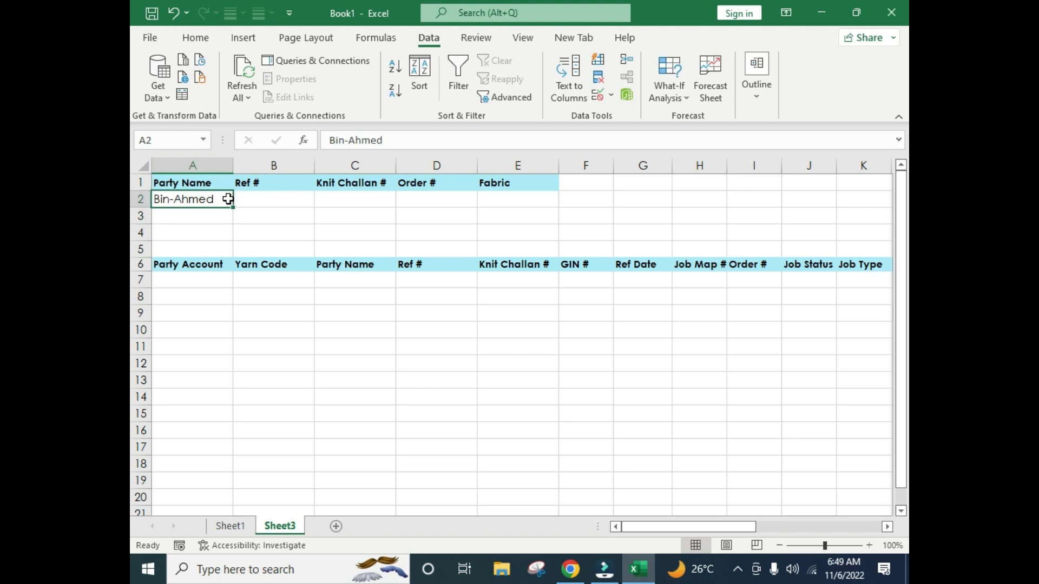
{"action": "left_click", "coordinate": [283, 281]}
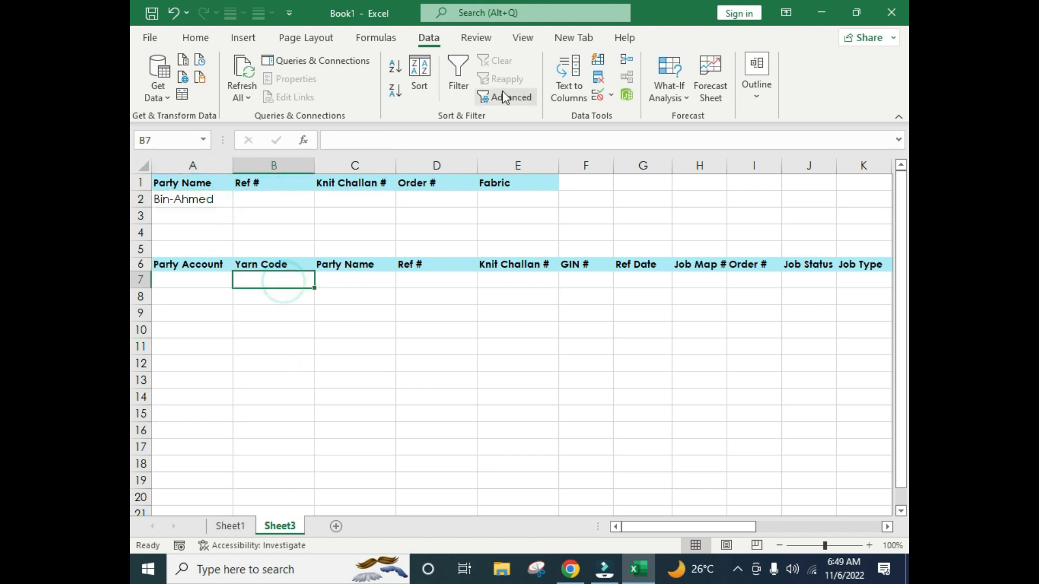
{"action": "left_click", "coordinate": [412, 340]}
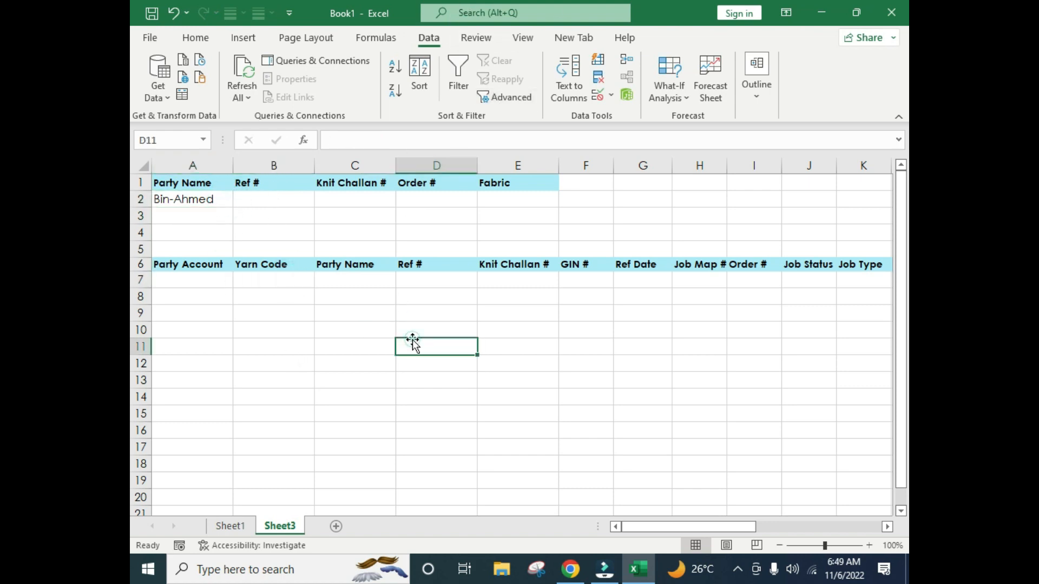
Compare the source records on Sheet1 with the criteria and output headings on Sheet3
{"action": "left_click", "coordinate": [309, 212]}
{"action": "left_click", "coordinate": [238, 526]}
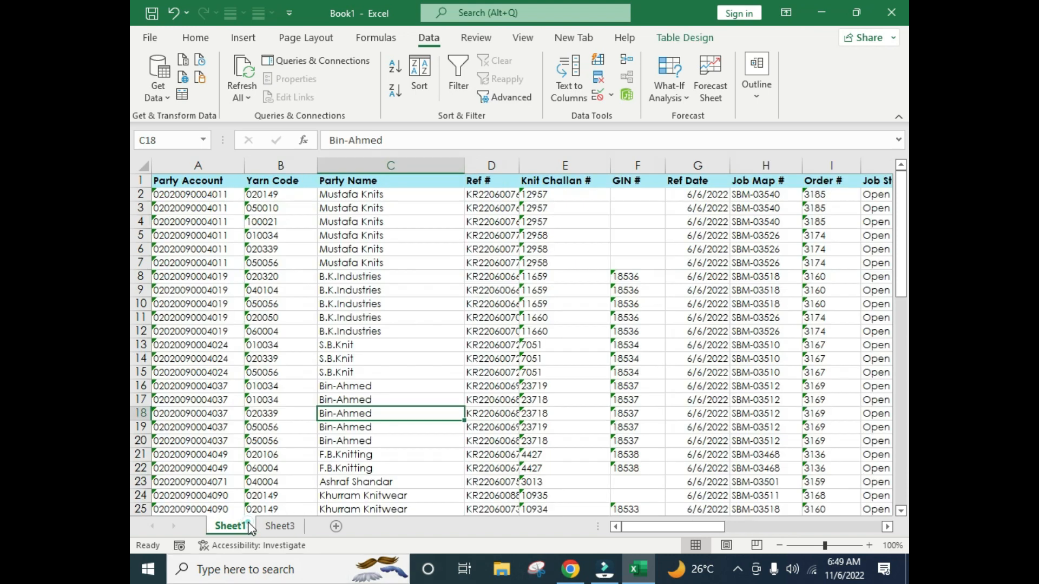
{"action": "left_click", "coordinate": [436, 318]}
{"action": "left_click", "coordinate": [278, 525]}
{"action": "left_click", "coordinate": [228, 527]}
{"action": "left_click", "coordinate": [272, 526]}
{"action": "left_click", "coordinate": [230, 526]}
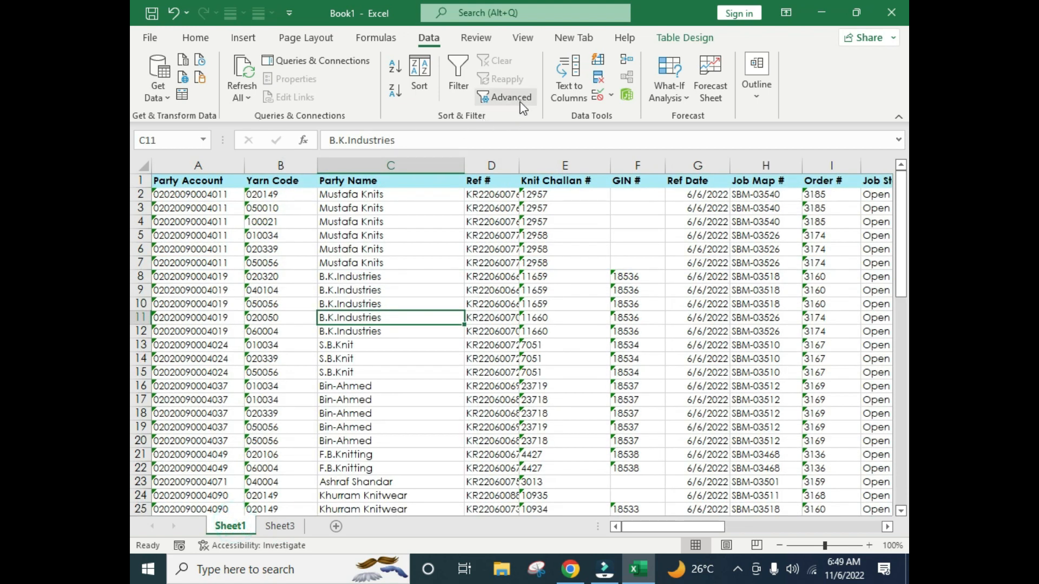
{"action": "left_click", "coordinate": [528, 262]}
{"action": "left_click", "coordinate": [274, 524]}
{"action": "left_click_drag", "start_coordinate": [171, 264], "coordinate": [749, 278]}
{"action": "left_click", "coordinate": [547, 349]}
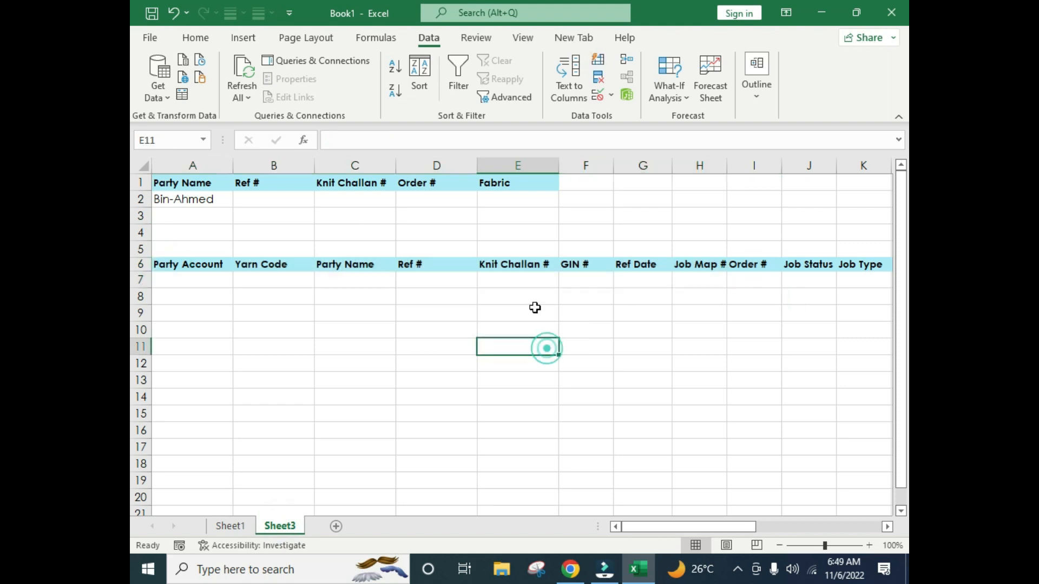
Look over the party names in column C of Sheet1 and return to Sheet3
{"action": "left_click", "coordinate": [242, 524]}
{"action": "left_click_drag", "start_coordinate": [328, 235], "coordinate": [478, 372]}
{"action": "left_click", "coordinate": [580, 296]}
{"action": "left_click_drag", "start_coordinate": [320, 250], "coordinate": [410, 427]}
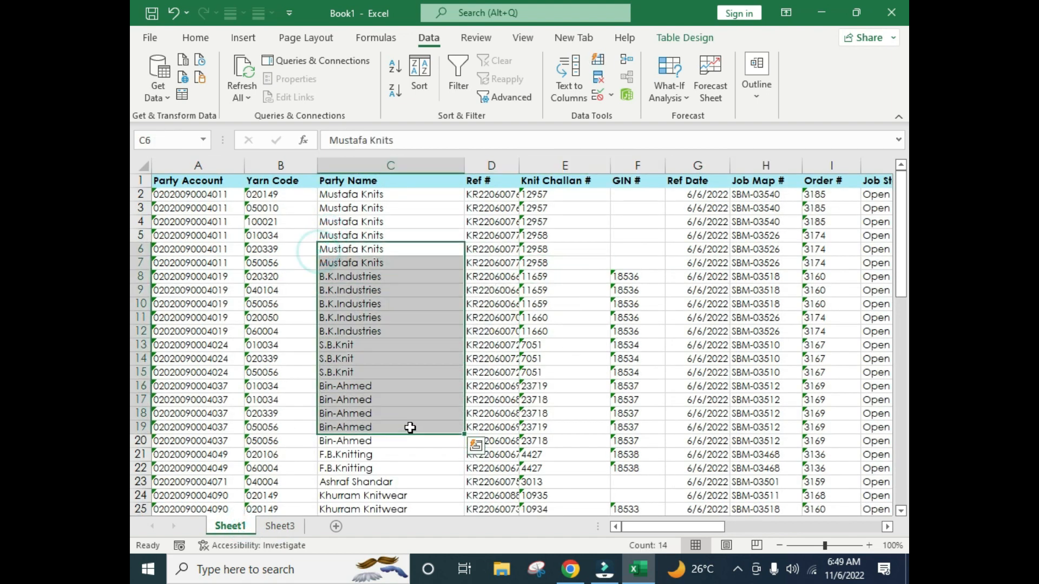
{"action": "left_click", "coordinate": [282, 527]}
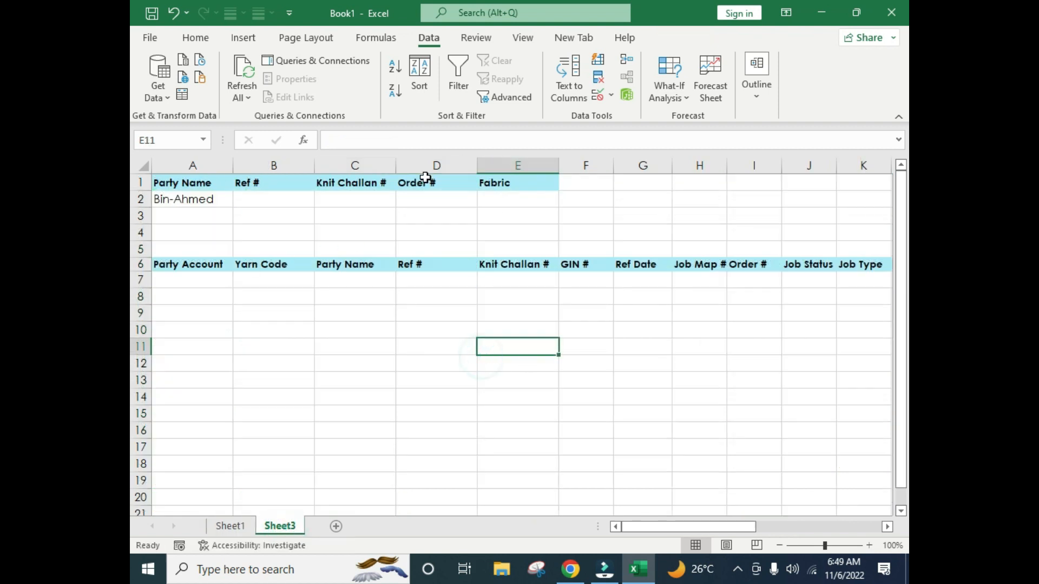
Open the Advanced Filter dialog from Sheet3 and place it clear of the criteria cells, ready for the list range
{"action": "left_click", "coordinate": [644, 345]}
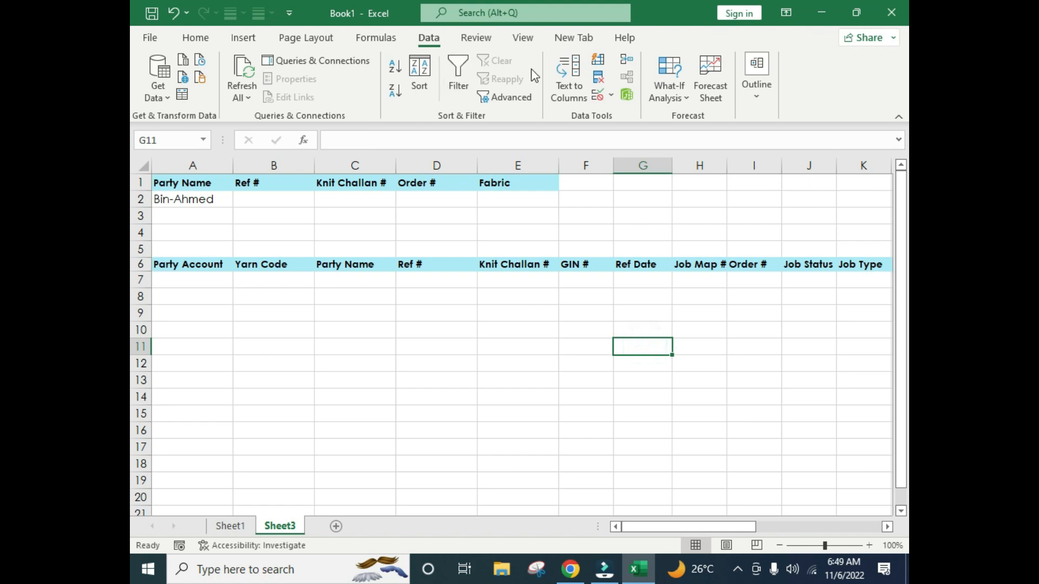
{"action": "left_click", "coordinate": [500, 99]}
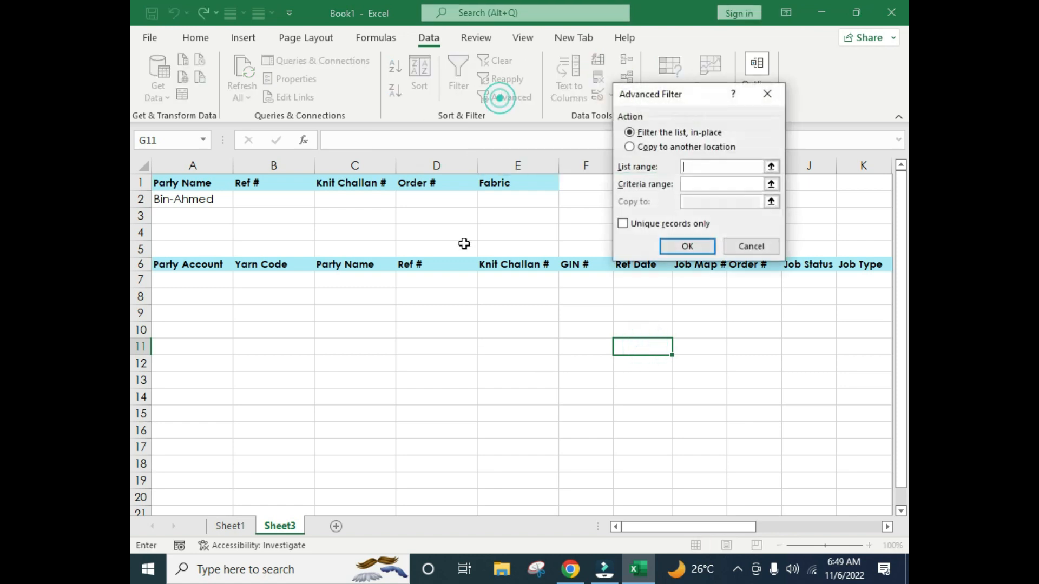
{"action": "left_click_drag", "start_coordinate": [673, 93], "coordinate": [561, 211]}
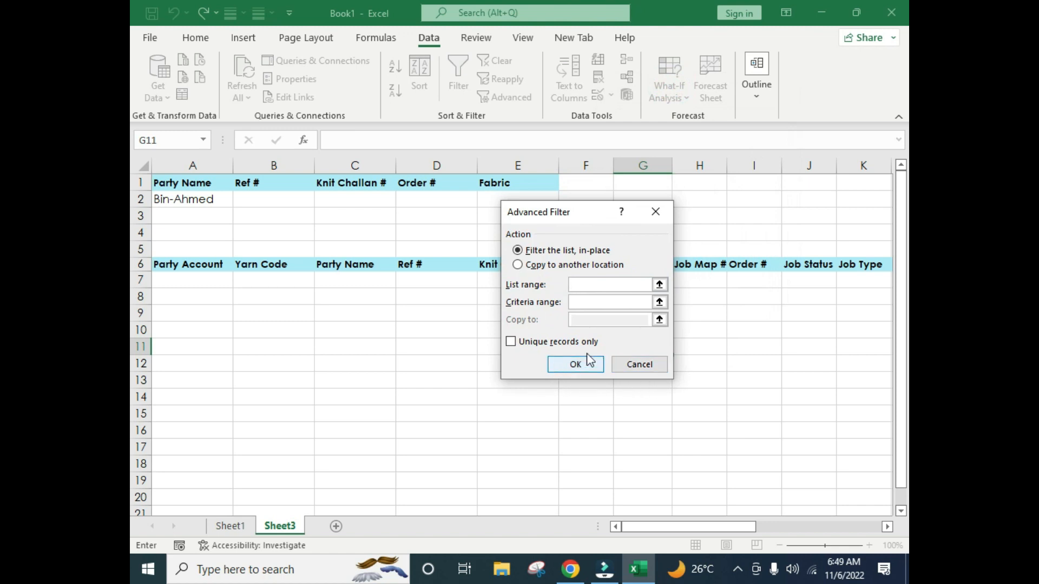
{"action": "left_click_drag", "start_coordinate": [582, 219], "coordinate": [582, 276]}
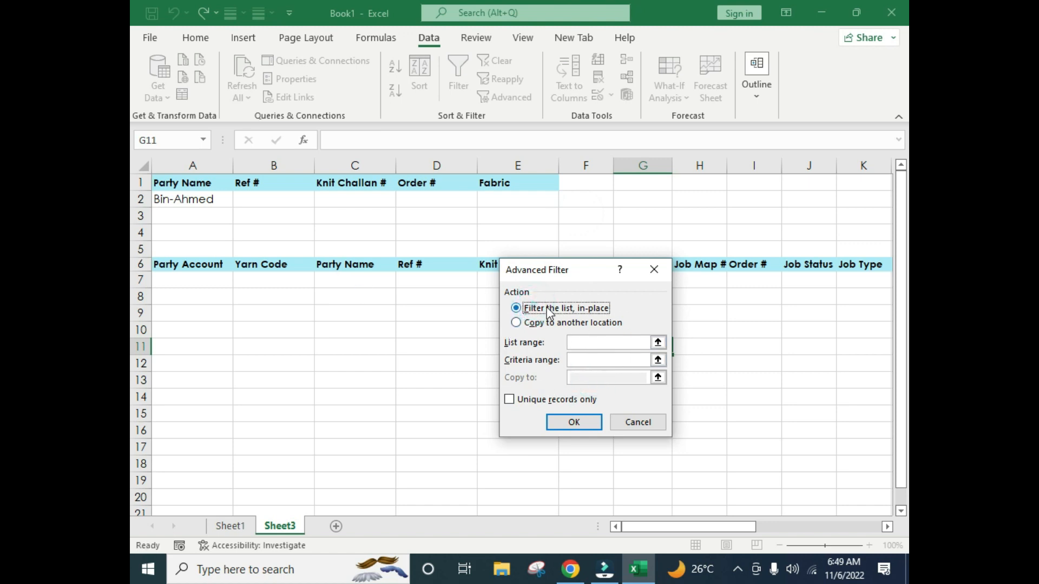
{"action": "left_click", "coordinate": [505, 344]}
{"action": "left_click", "coordinate": [595, 343]}
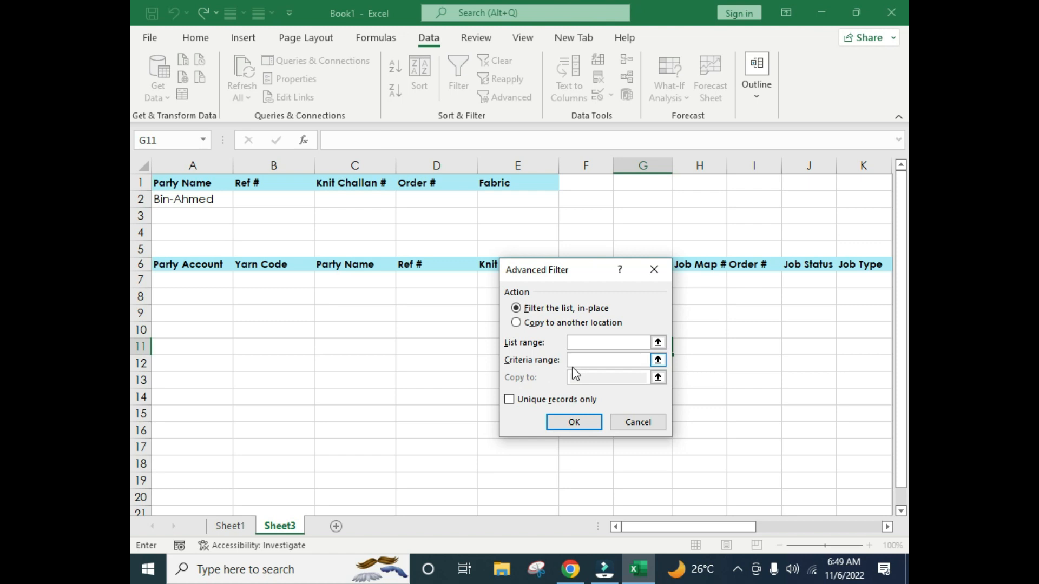
{"action": "left_click_drag", "start_coordinate": [595, 285], "coordinate": [572, 223]}
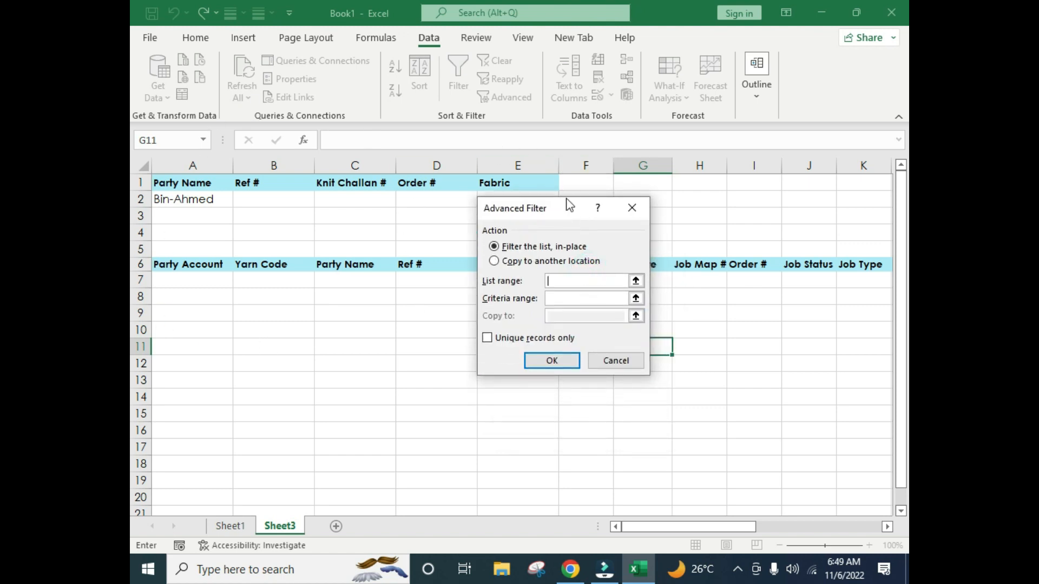
{"action": "left_click_drag", "start_coordinate": [562, 211], "coordinate": [564, 267]}
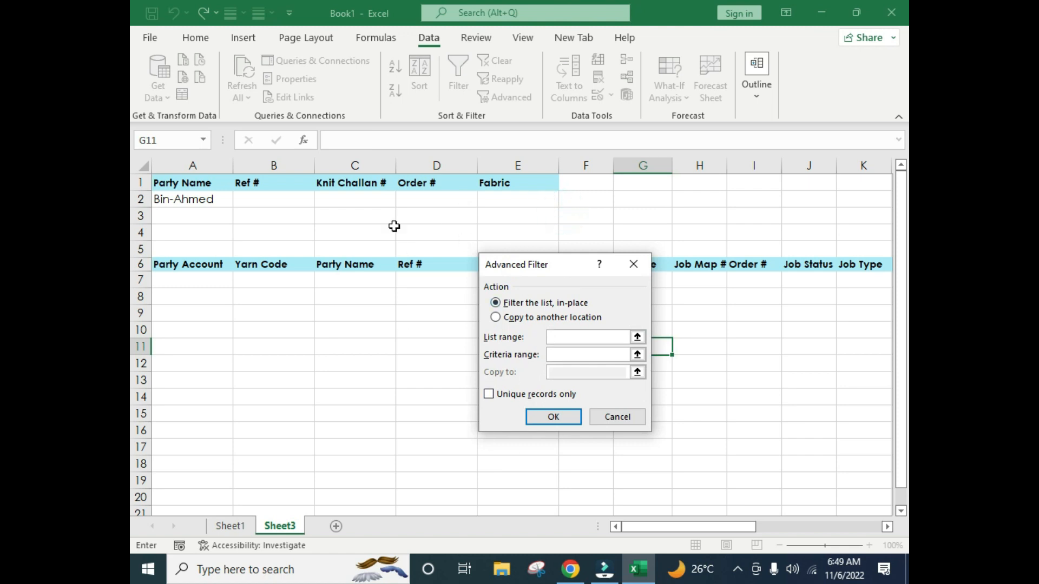
Set the filter's list range to the whole Sheet1 table including headers, Table3[#All], and check that it reaches the last row
{"action": "left_click", "coordinate": [226, 525]}
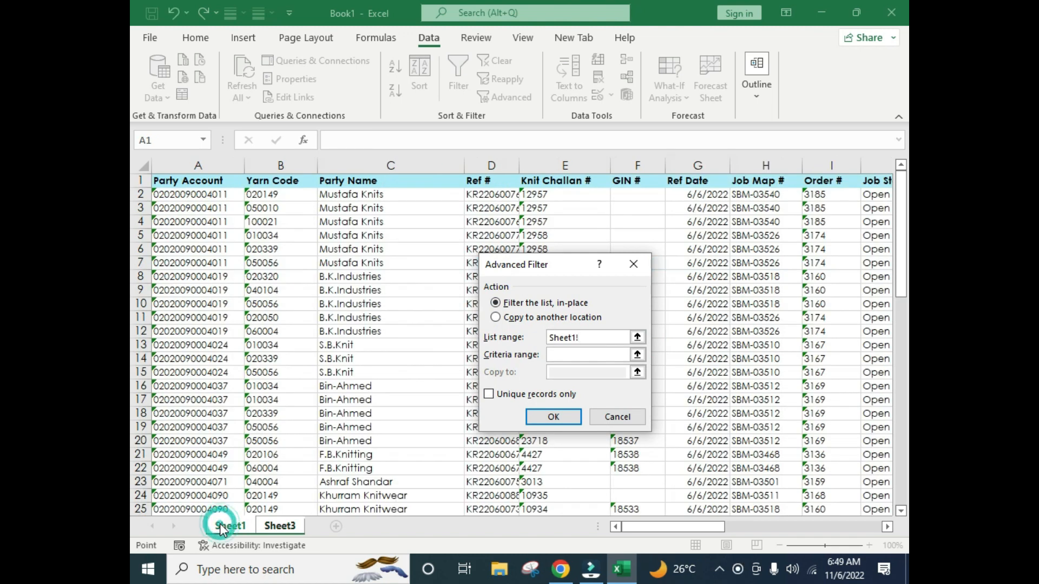
{"action": "left_click_drag", "start_coordinate": [499, 263], "coordinate": [534, 294]}
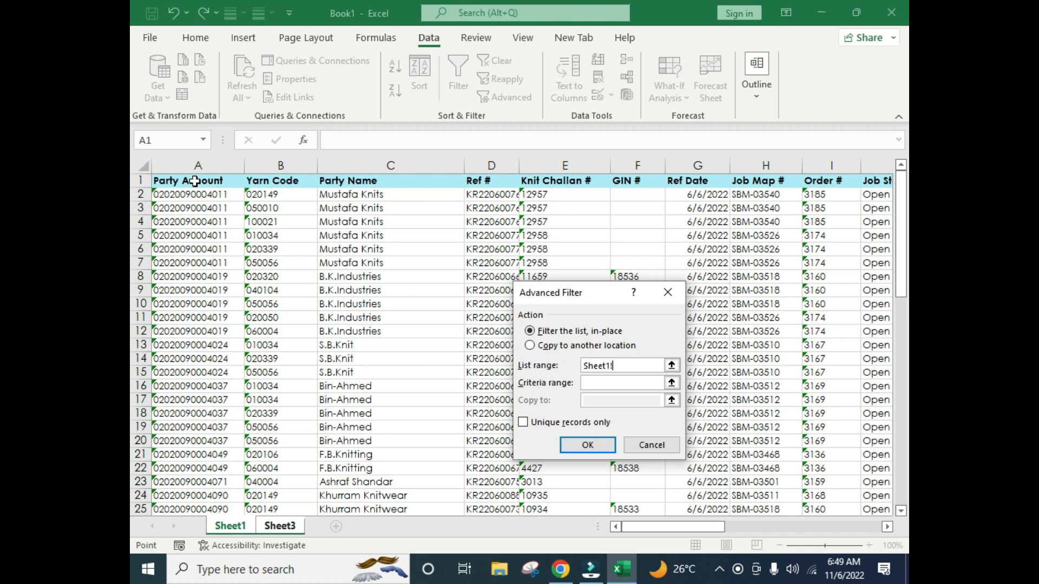
{"action": "left_click_drag", "start_coordinate": [195, 182], "coordinate": [881, 187]}
{"action": "left_click_drag", "start_coordinate": [725, 527], "coordinate": [611, 530]}
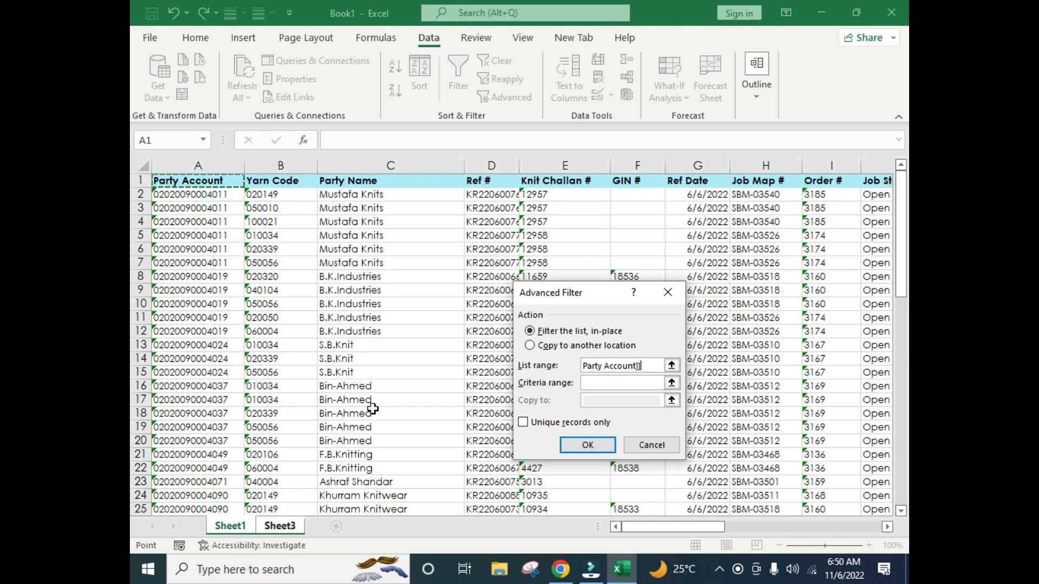
{"action": "key", "text": "ctrl+shift+Right"}
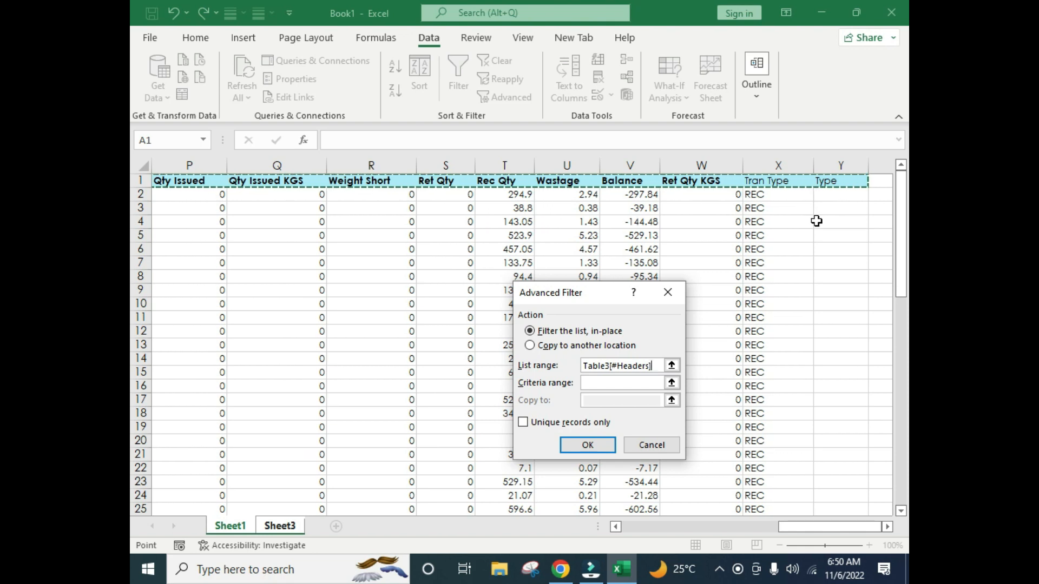
{"action": "key", "text": "ctrl+shift+Down"}
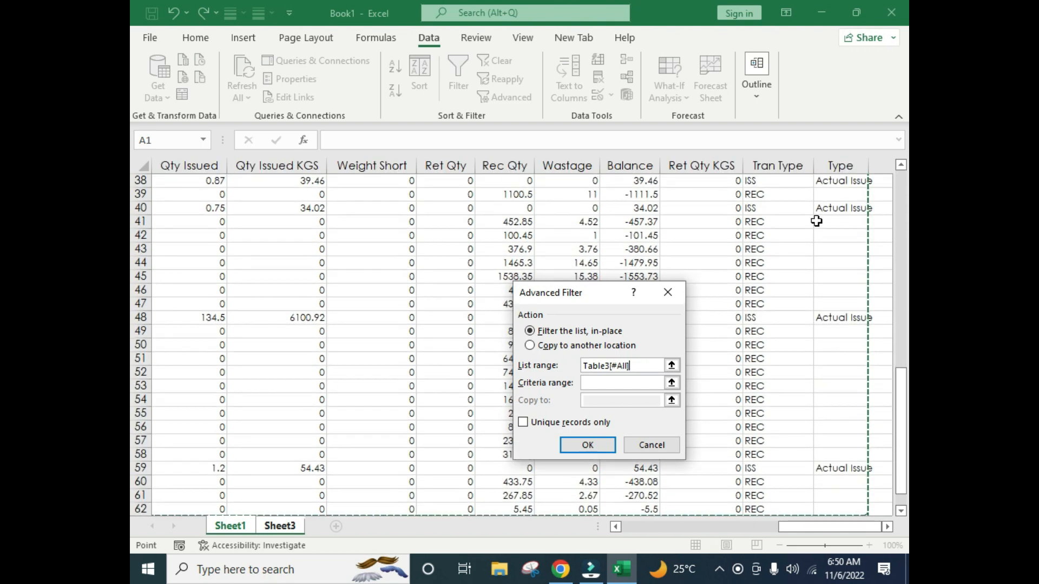
{"action": "left_click", "coordinate": [901, 510]}
{"action": "left_click_drag", "start_coordinate": [600, 292], "coordinate": [545, 250]}
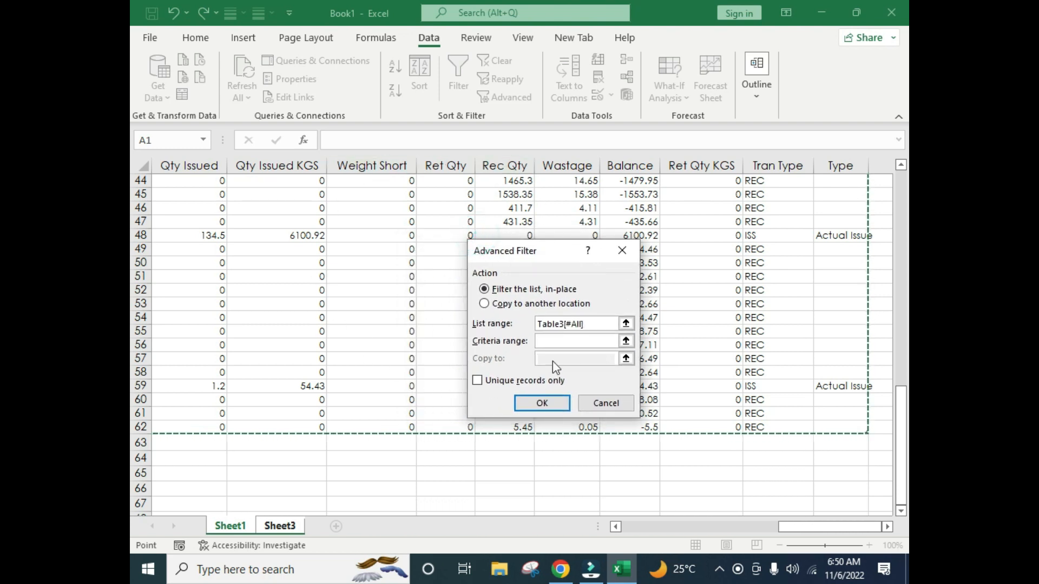
{"action": "left_click_drag", "start_coordinate": [556, 251], "coordinate": [575, 229]}
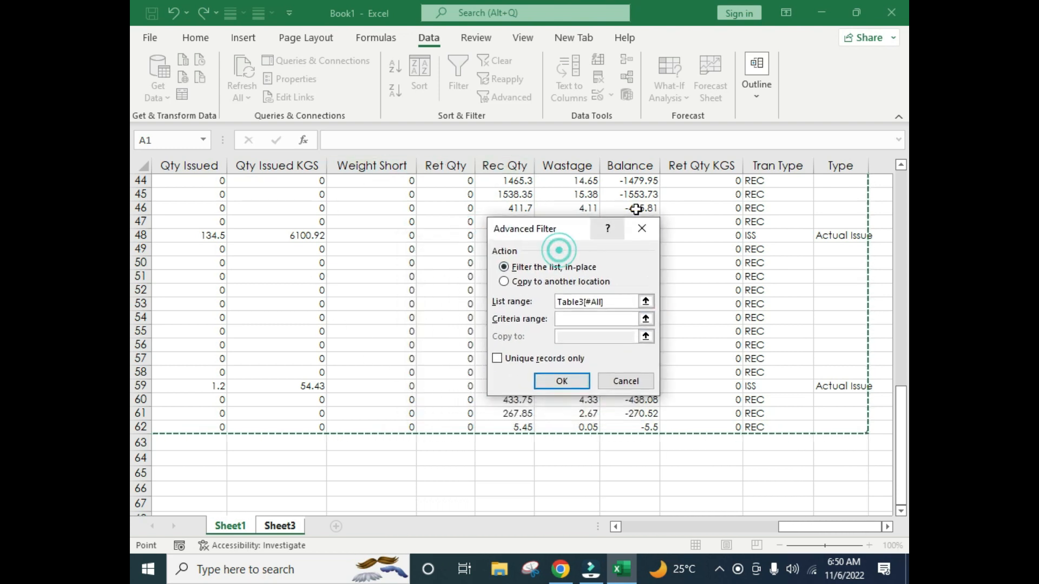
{"action": "left_click_drag", "start_coordinate": [905, 471], "coordinate": [904, 210]}
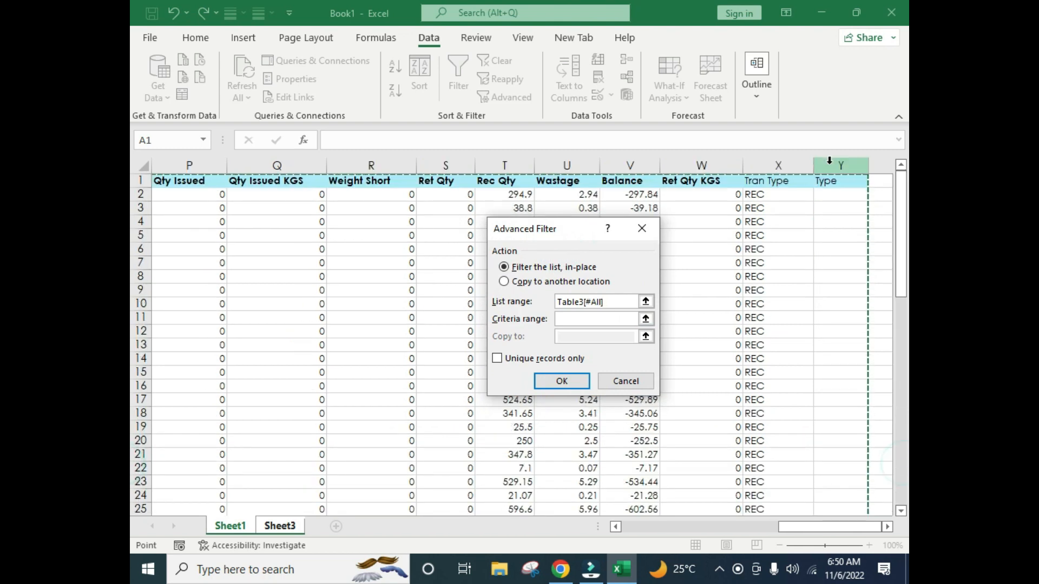
Set the criteria range to the headings and the row beneath them, Sheet3!$A$1:$E$2
{"action": "left_click", "coordinate": [573, 323]}
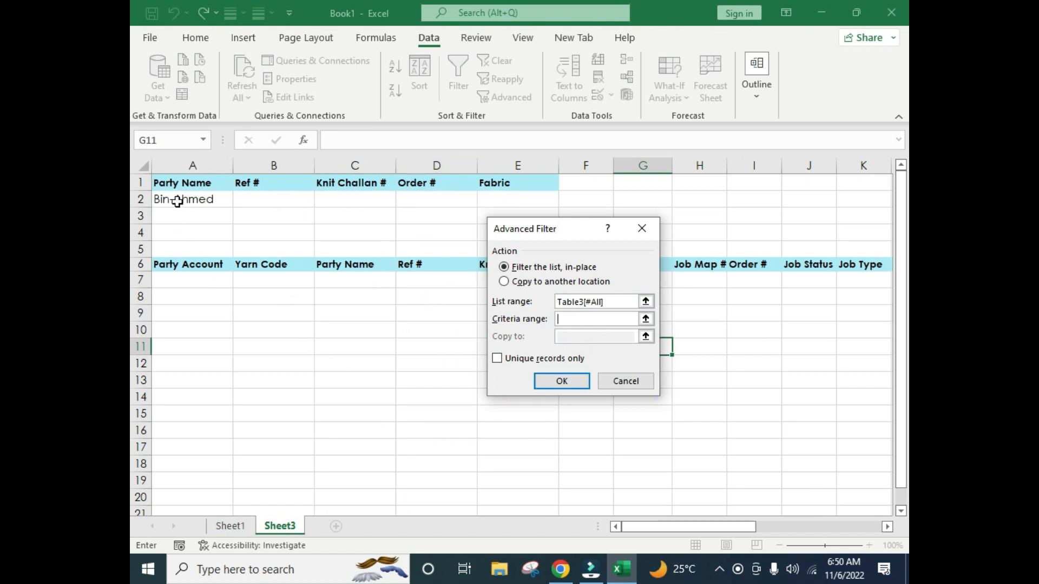
{"action": "left_click", "coordinate": [191, 183]}
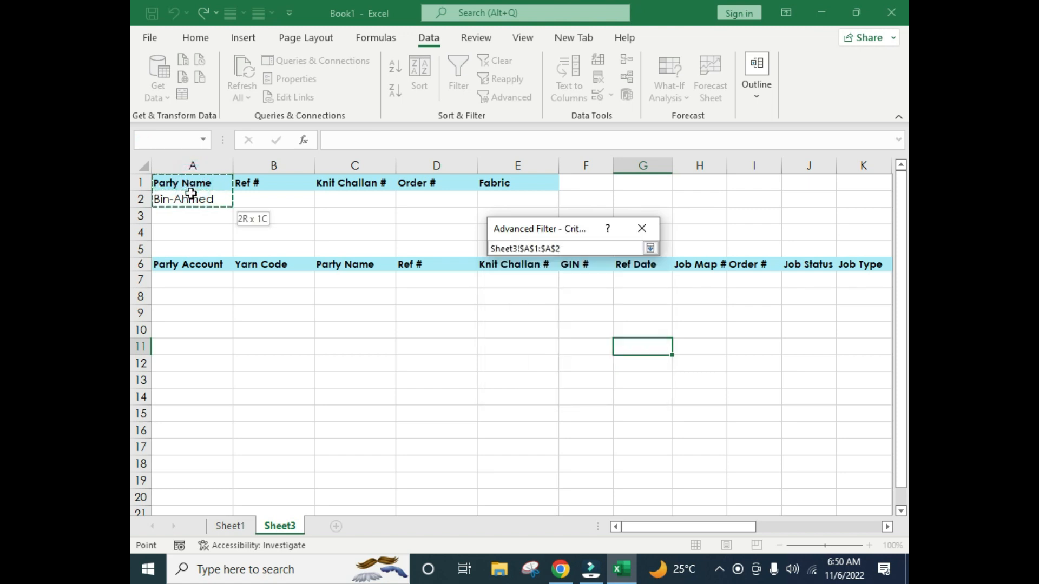
{"action": "left_click_drag", "start_coordinate": [213, 195], "coordinate": [272, 199]}
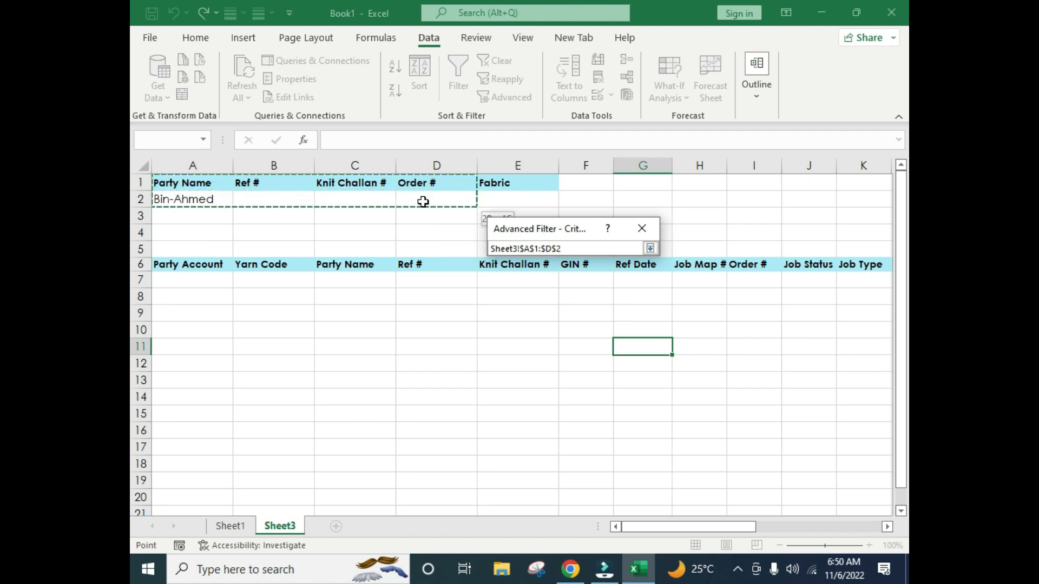
{"action": "left_click_drag", "start_coordinate": [478, 202], "coordinate": [503, 205]}
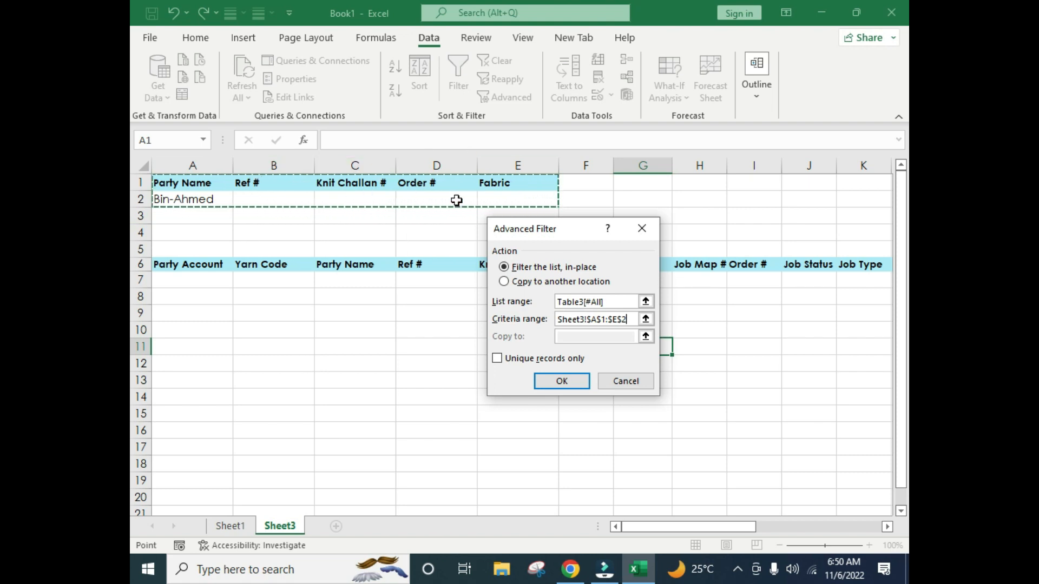
Set the advanced filter to copy its results to another location, keeping the dialog clear of the output headings
{"action": "left_click_drag", "start_coordinate": [523, 240], "coordinate": [537, 140]}
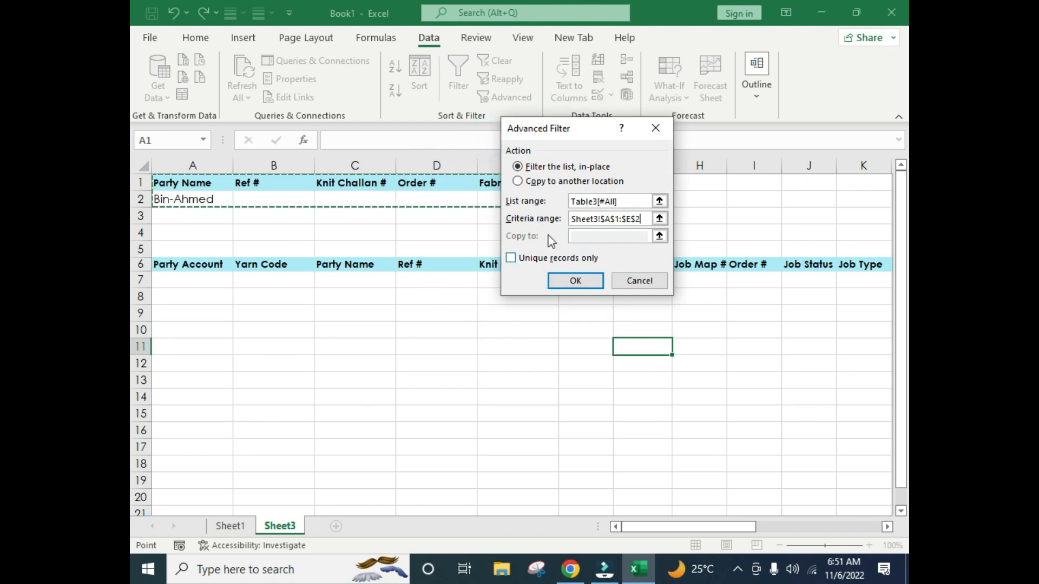
{"action": "left_click_drag", "start_coordinate": [551, 135], "coordinate": [545, 210]}
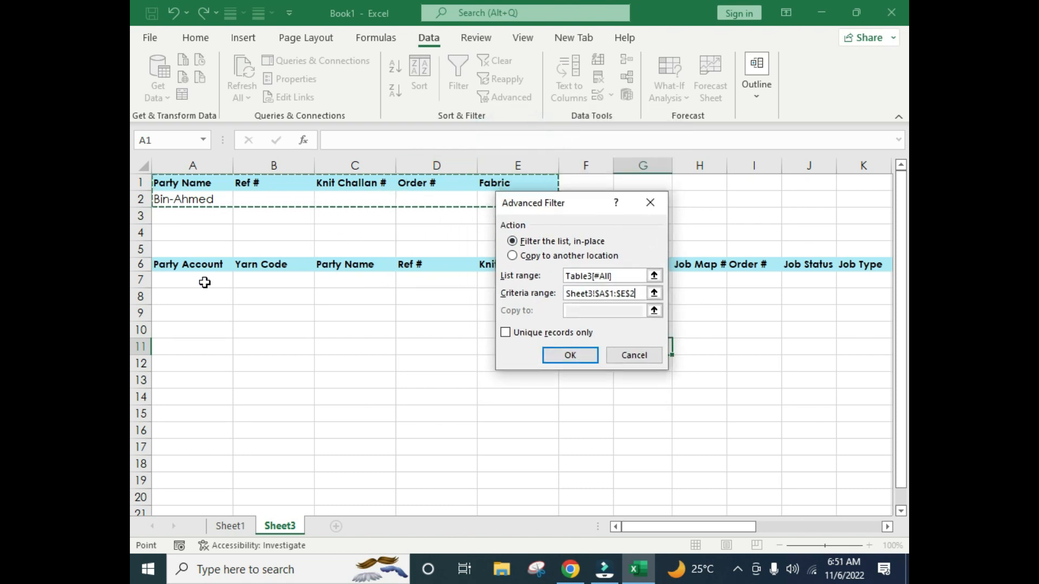
{"action": "left_click_drag", "start_coordinate": [541, 205], "coordinate": [522, 323]}
{"action": "left_click", "coordinate": [553, 234]}
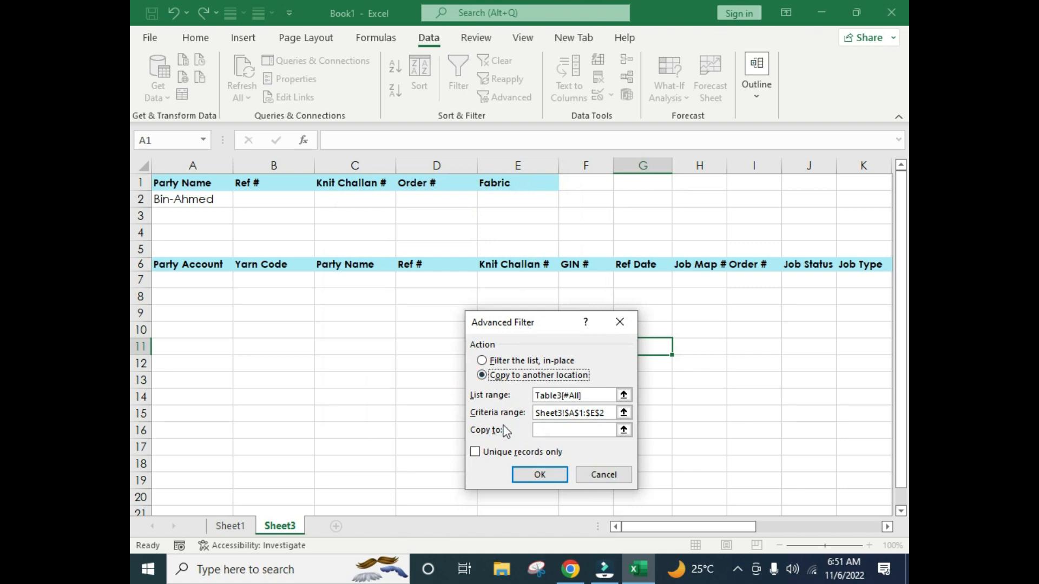
Try the first three output headings, Sheet3!$A$6:$C$6, as the copy destination and clear the range again
{"action": "left_click", "coordinate": [553, 430]}
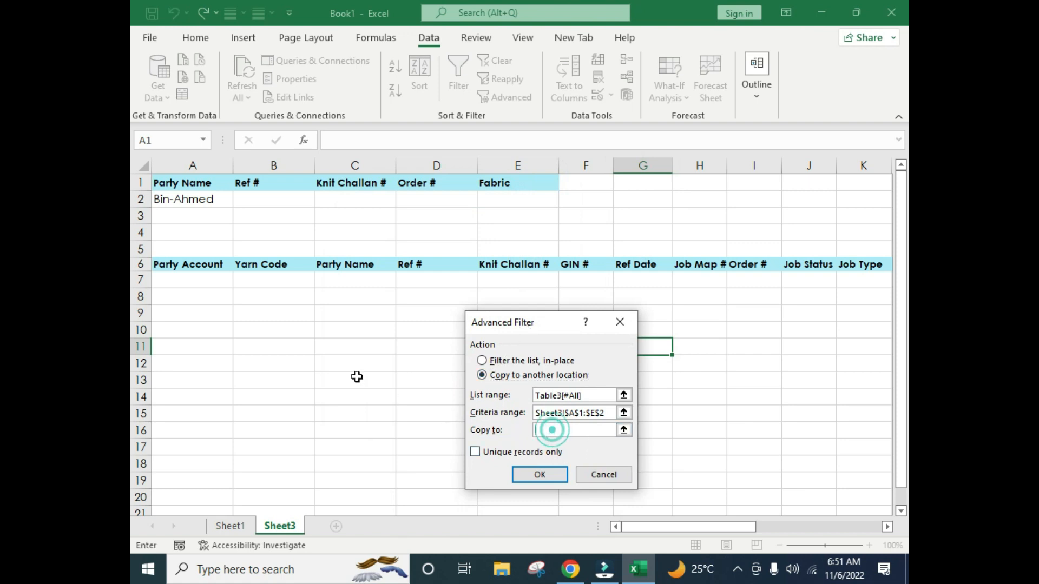
{"action": "left_click_drag", "start_coordinate": [507, 332], "coordinate": [539, 319]}
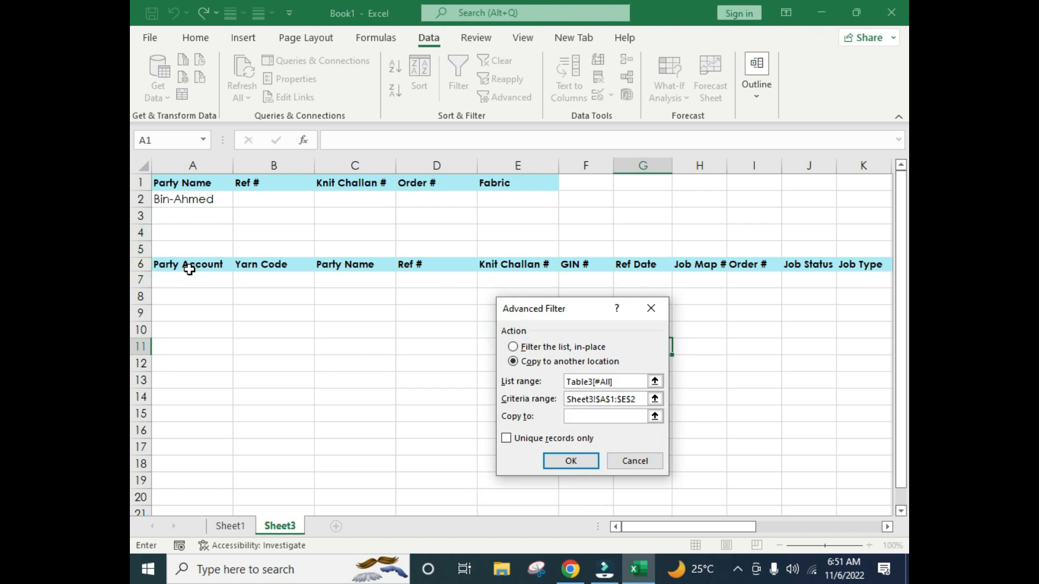
{"action": "left_click_drag", "start_coordinate": [188, 265], "coordinate": [375, 263]}
{"action": "left_click_drag", "start_coordinate": [559, 313], "coordinate": [639, 306]}
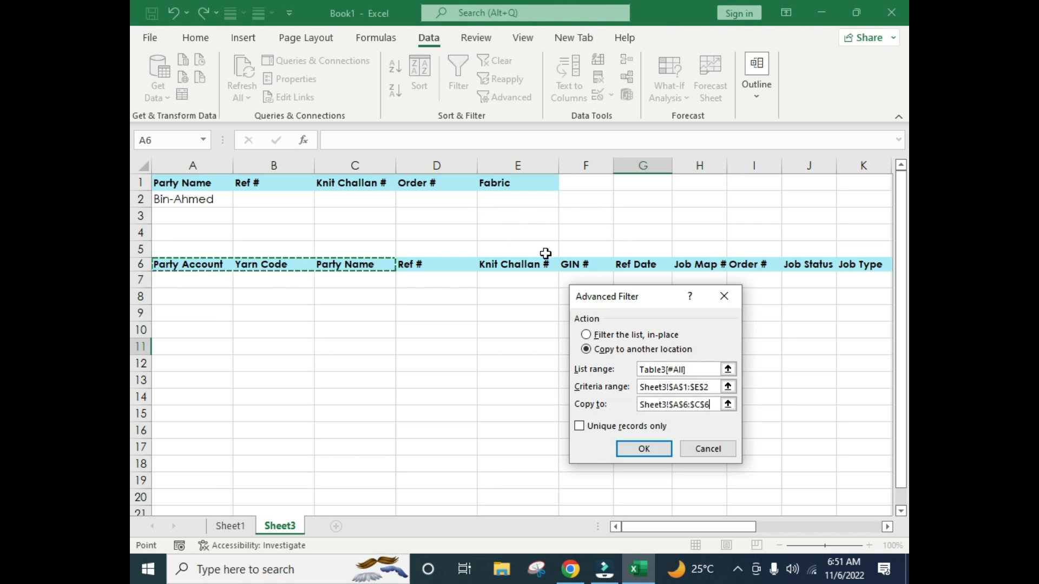
{"action": "left_click_drag", "start_coordinate": [624, 307], "coordinate": [617, 241]}
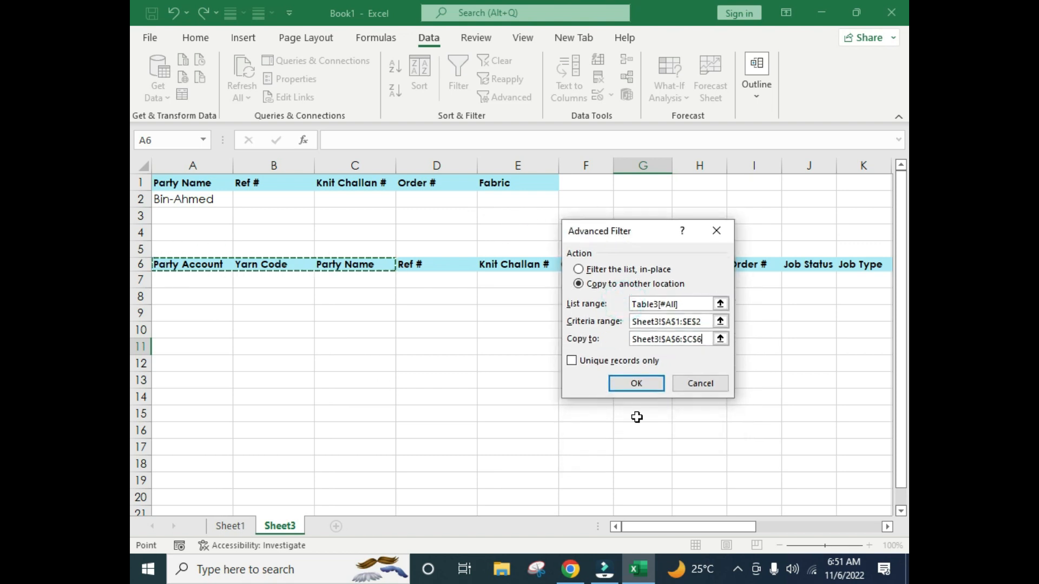
{"action": "left_click", "coordinate": [703, 338]}
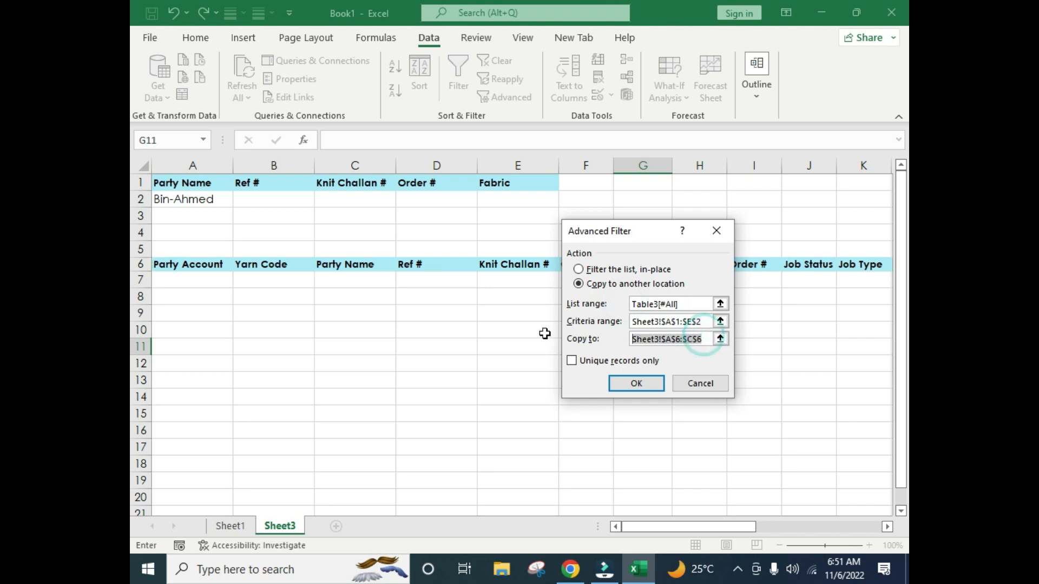
{"action": "key", "text": "BackSpace"}
Try the output headings from Party Account to Job Map #, Sheet3!$A$6:$H$6, as the copy destination and clear it again
{"action": "left_click_drag", "start_coordinate": [590, 234], "coordinate": [573, 323]}
{"action": "left_click_drag", "start_coordinate": [164, 263], "coordinate": [698, 271]}
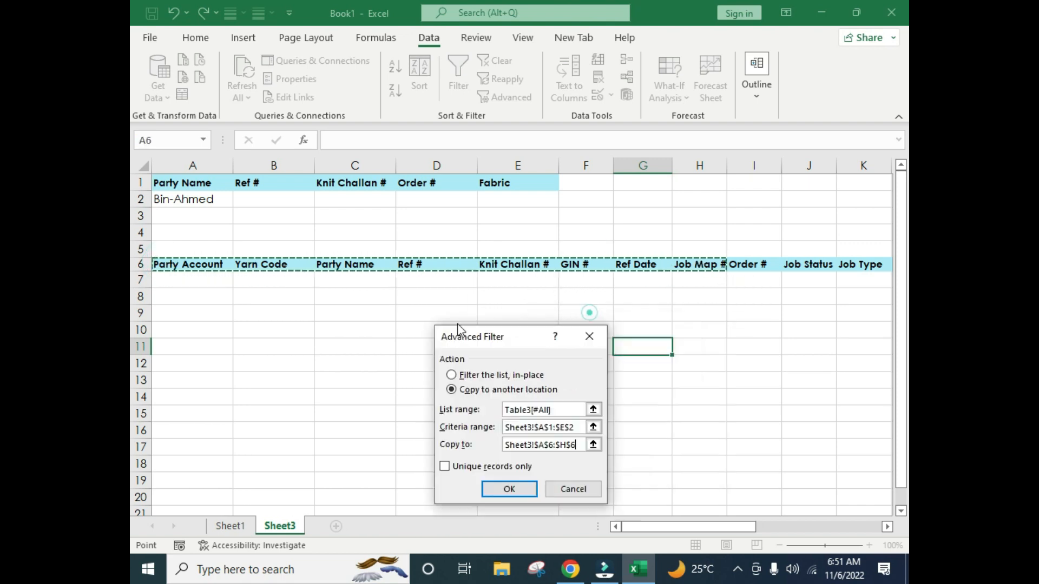
{"action": "left_click_drag", "start_coordinate": [457, 326], "coordinate": [400, 303]}
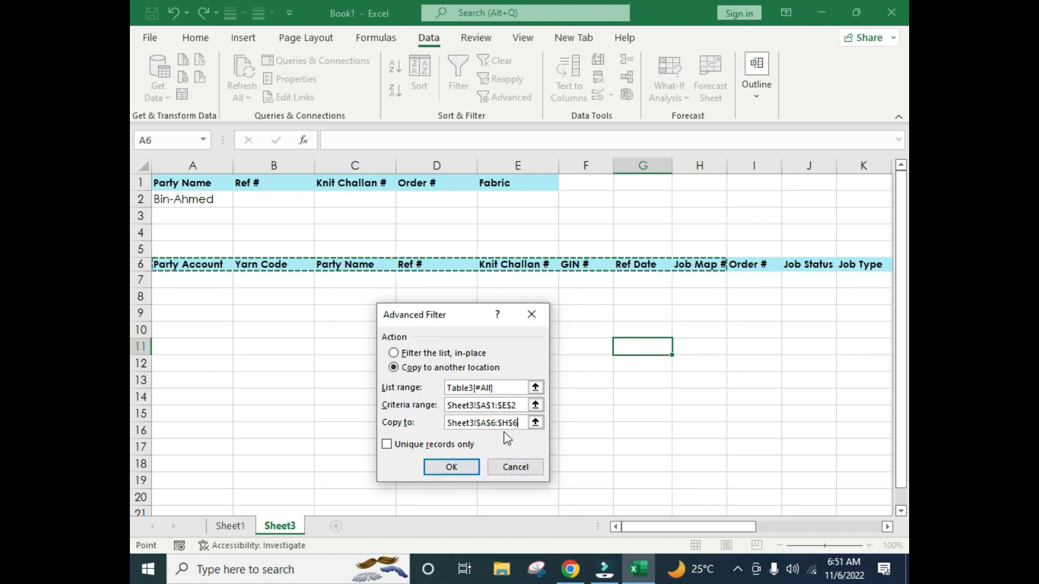
{"action": "left_click_drag", "start_coordinate": [518, 422], "coordinate": [447, 423]}
{"action": "key", "text": "BackSpace"}
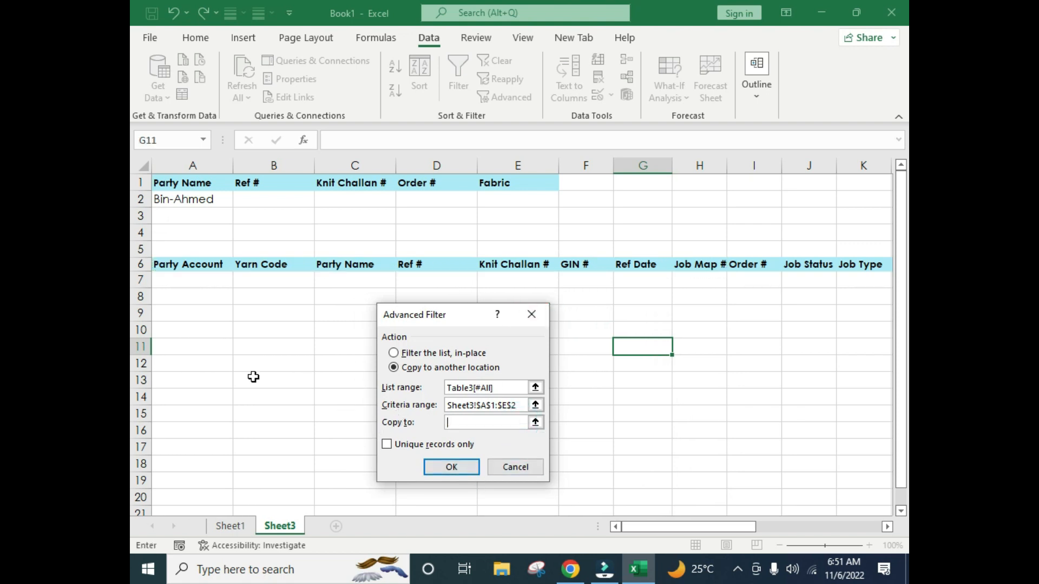
Set the copy destination to all the output headings, Sheet3!$A$6:$Y$6, and run the advanced filter
{"action": "left_click_drag", "start_coordinate": [189, 265], "coordinate": [804, 271]}
{"action": "left_click_drag", "start_coordinate": [454, 319], "coordinate": [719, 193]}
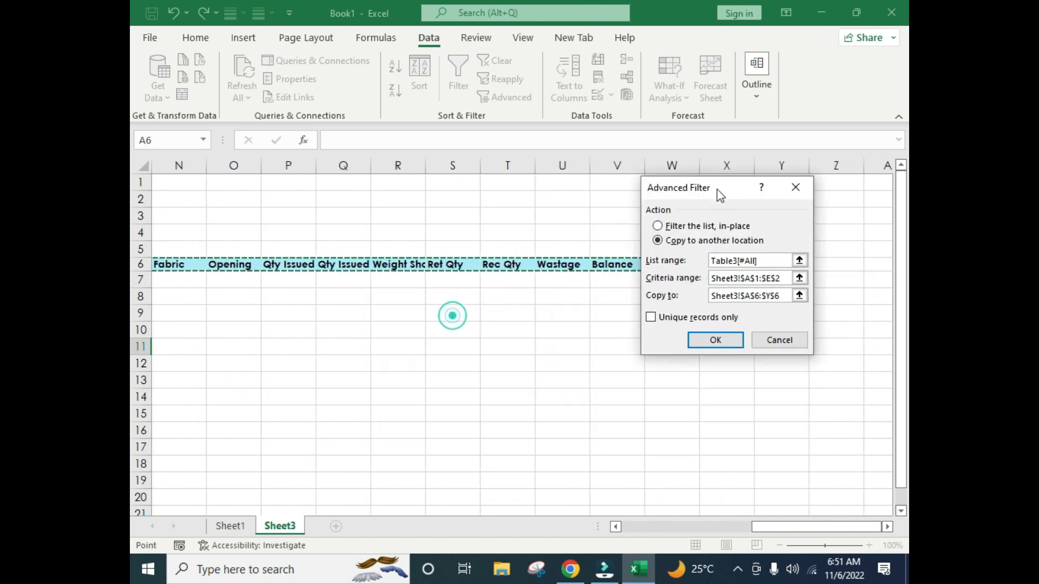
{"action": "left_click", "coordinate": [717, 342]}
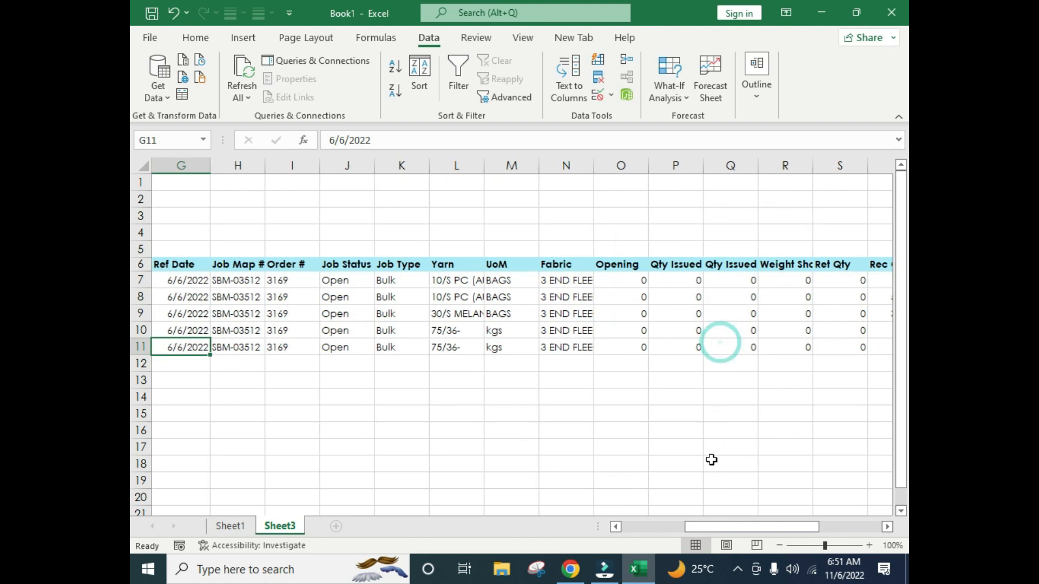
{"action": "left_click_drag", "start_coordinate": [777, 526], "coordinate": [714, 524]}
{"action": "left_click", "coordinate": [336, 239]}
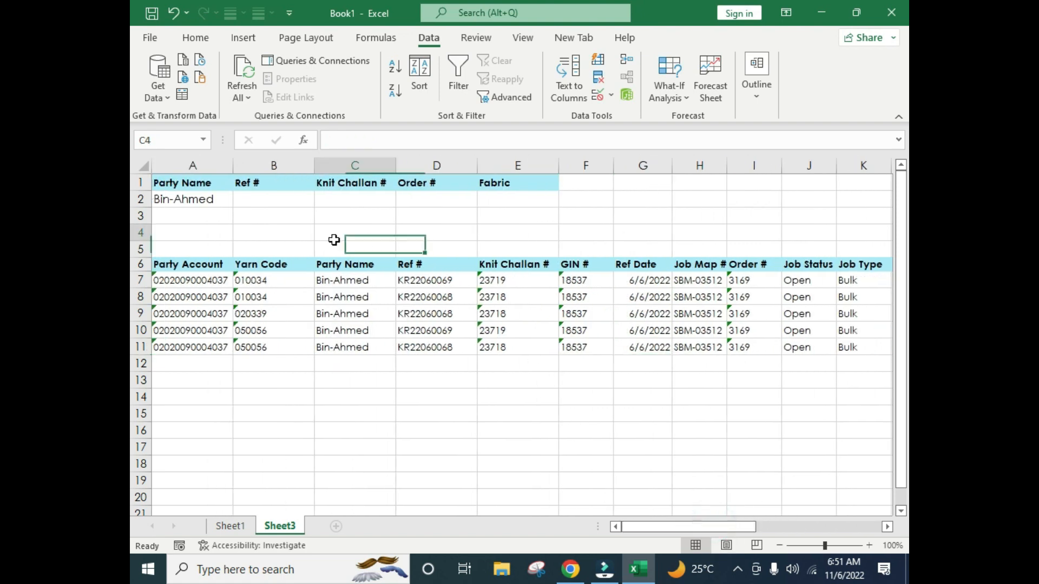
Turn on column filters for the whole yarn table on Sheet1
{"action": "left_click", "coordinate": [231, 526]}
{"action": "left_click", "coordinate": [369, 350]}
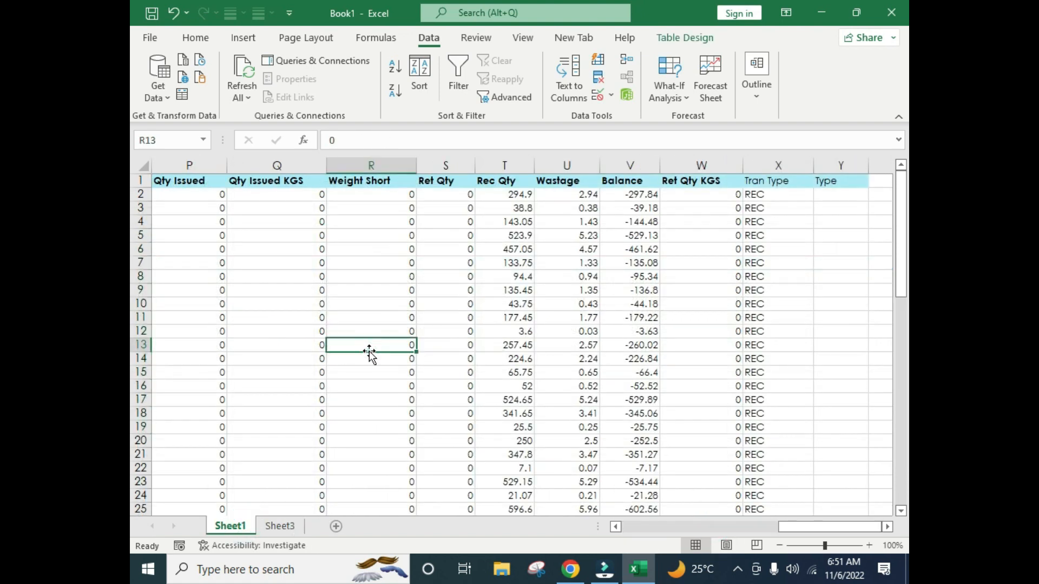
{"action": "key", "text": "ctrl+a"}
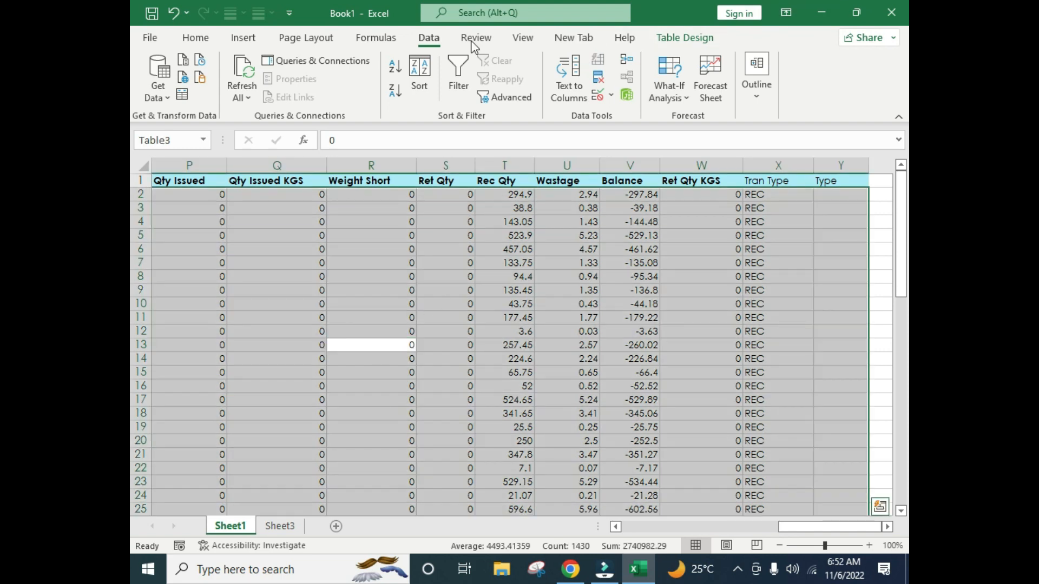
{"action": "left_click", "coordinate": [211, 40]}
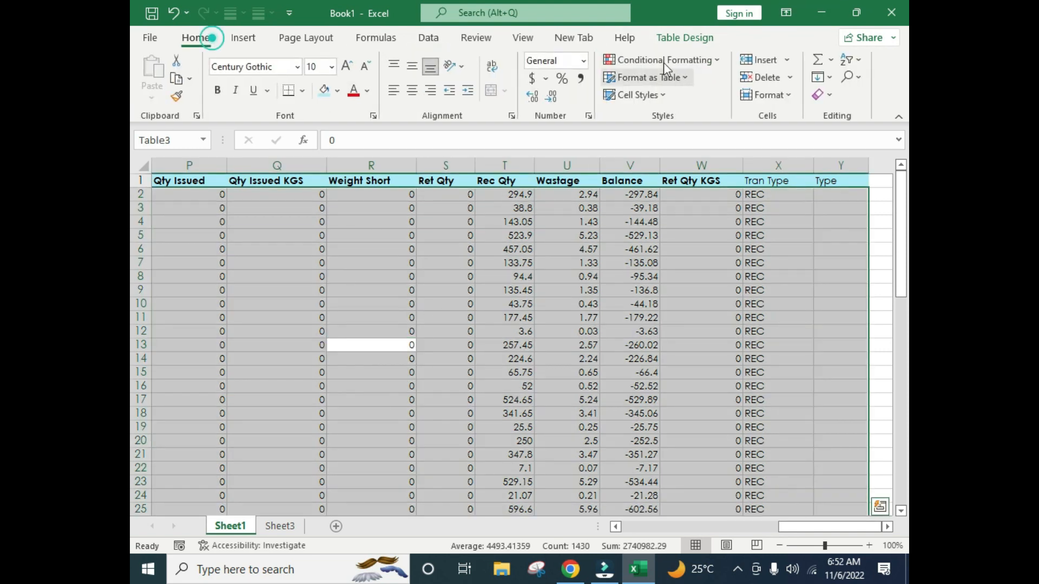
{"action": "left_click", "coordinate": [859, 61]}
{"action": "left_click", "coordinate": [820, 144]}
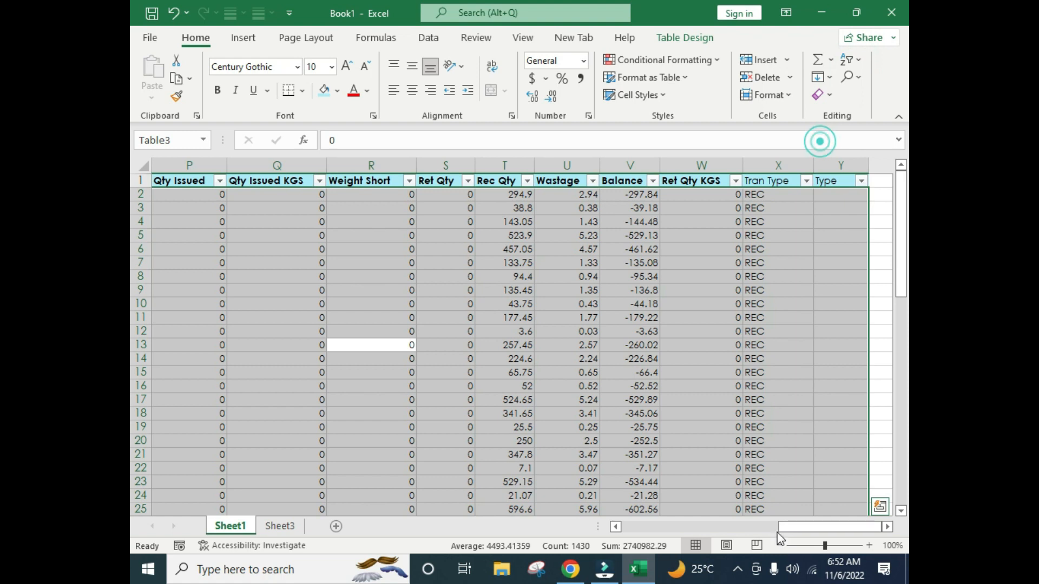
Filter the Party Name column of the Sheet1 table to show only Bin-Ahmed
{"action": "left_click_drag", "start_coordinate": [808, 533], "coordinate": [651, 533]}
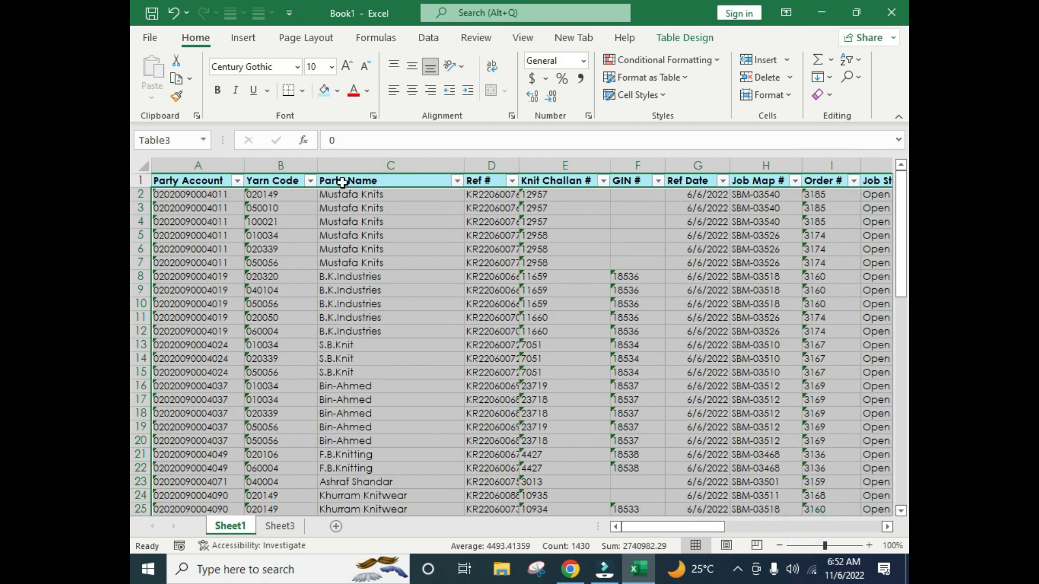
{"action": "left_click", "coordinate": [342, 181]}
{"action": "left_click", "coordinate": [457, 181]}
{"action": "left_click", "coordinate": [305, 361]}
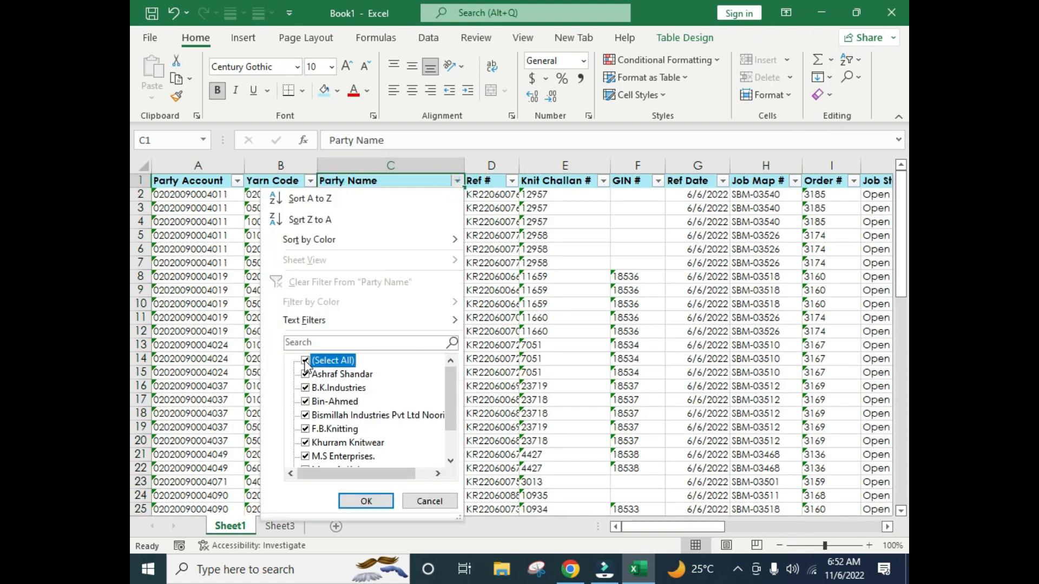
{"action": "left_click", "coordinate": [306, 402]}
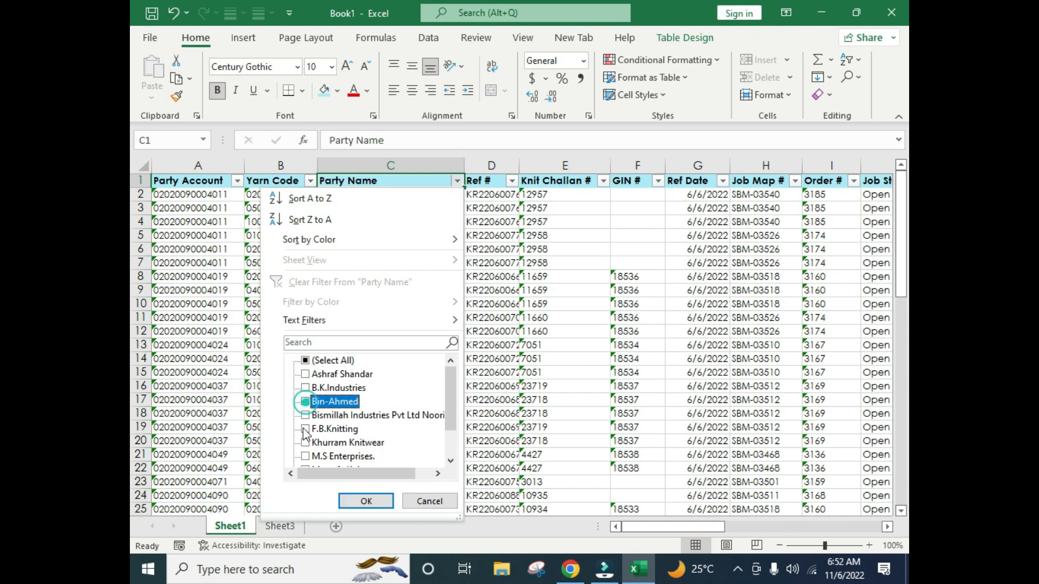
{"action": "left_click", "coordinate": [366, 501]}
{"action": "left_click", "coordinate": [470, 277]}
{"action": "left_click_drag", "start_coordinate": [373, 195], "coordinate": [371, 278]}
{"action": "left_click", "coordinate": [341, 265]}
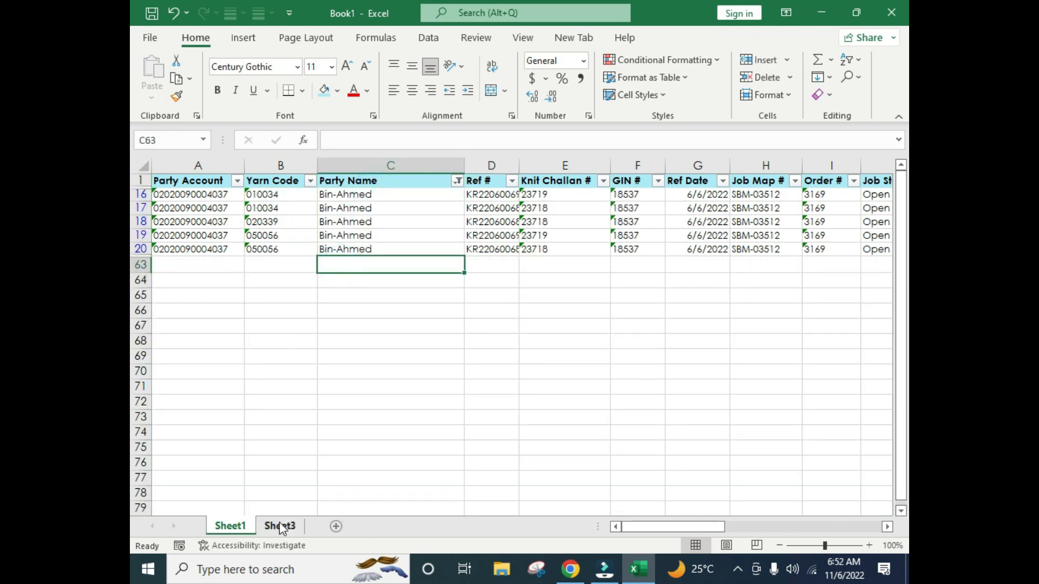
Examine the extracted records on Sheet3 against the Party Name criterion in A2
{"action": "left_click", "coordinate": [279, 525]}
{"action": "left_click_drag", "start_coordinate": [246, 183], "coordinate": [431, 470]}
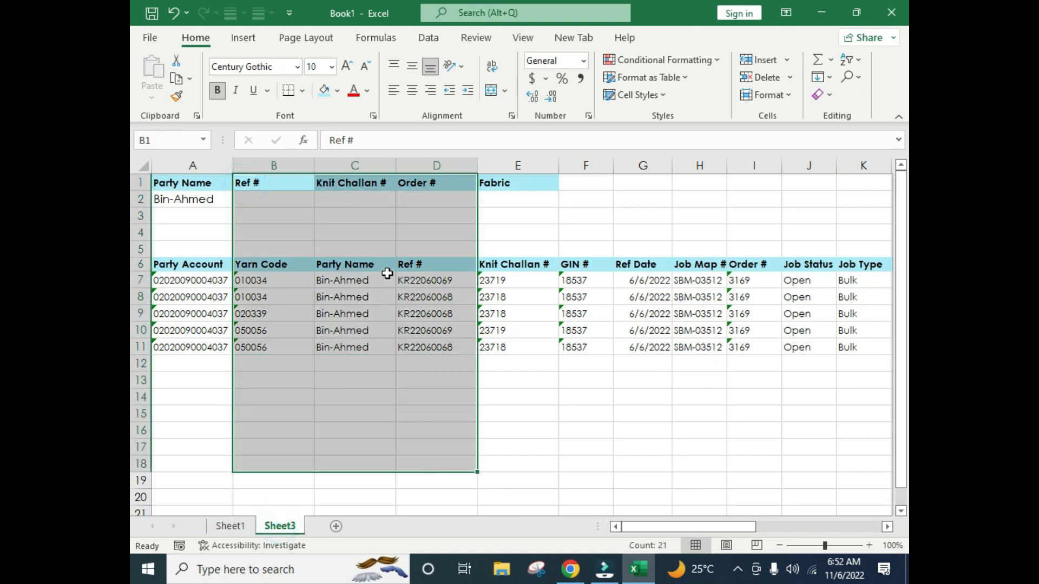
{"action": "left_click", "coordinate": [387, 275]}
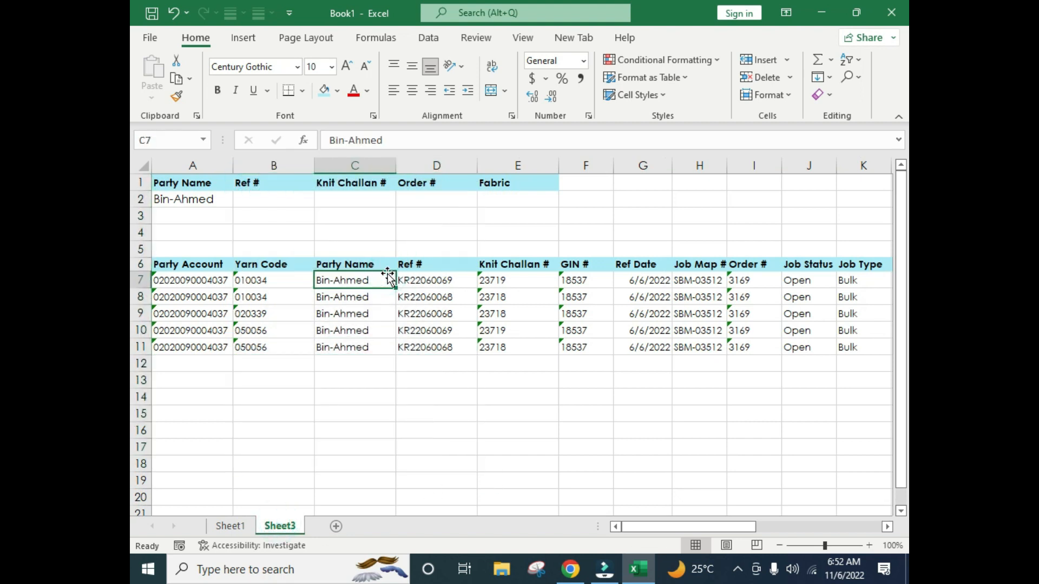
{"action": "left_click", "coordinate": [337, 333]}
{"action": "left_click", "coordinate": [219, 202]}
{"action": "left_click", "coordinate": [272, 282]}
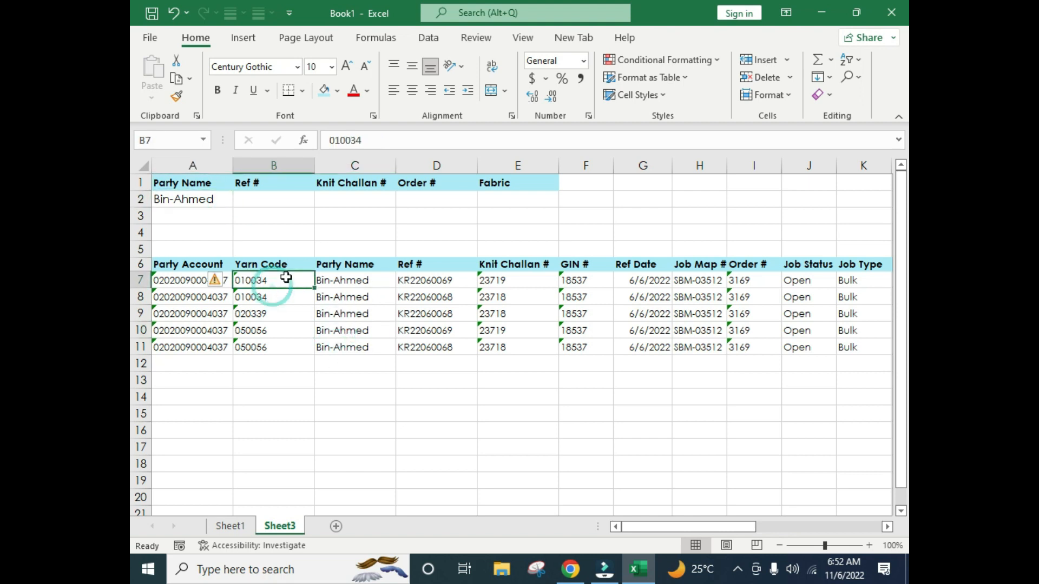
{"action": "left_click", "coordinate": [292, 230]}
{"action": "left_click", "coordinate": [398, 340]}
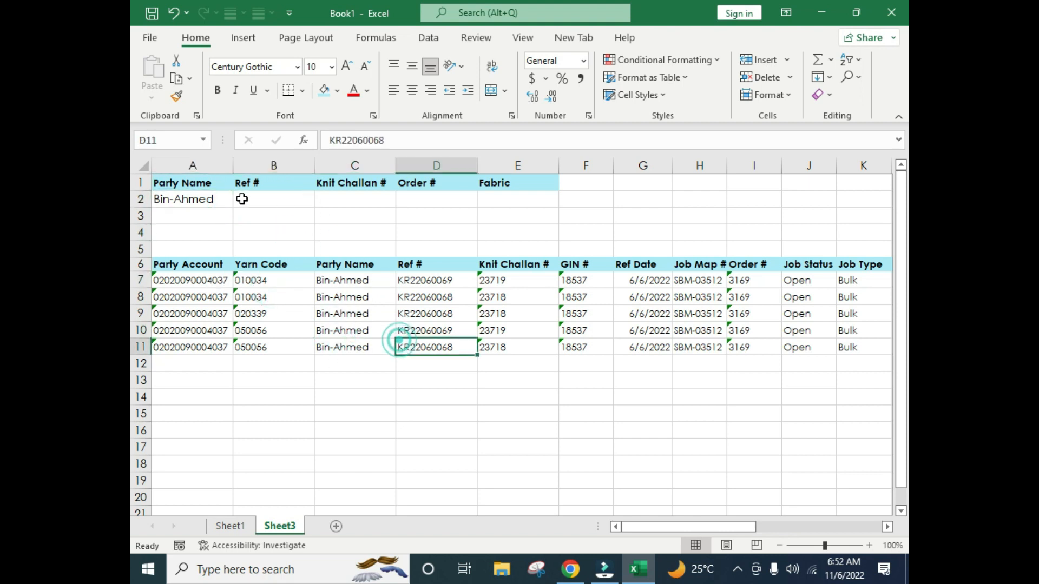
{"action": "left_click", "coordinate": [209, 201]}
{"action": "left_click_drag", "start_coordinate": [254, 282], "coordinate": [378, 347]}
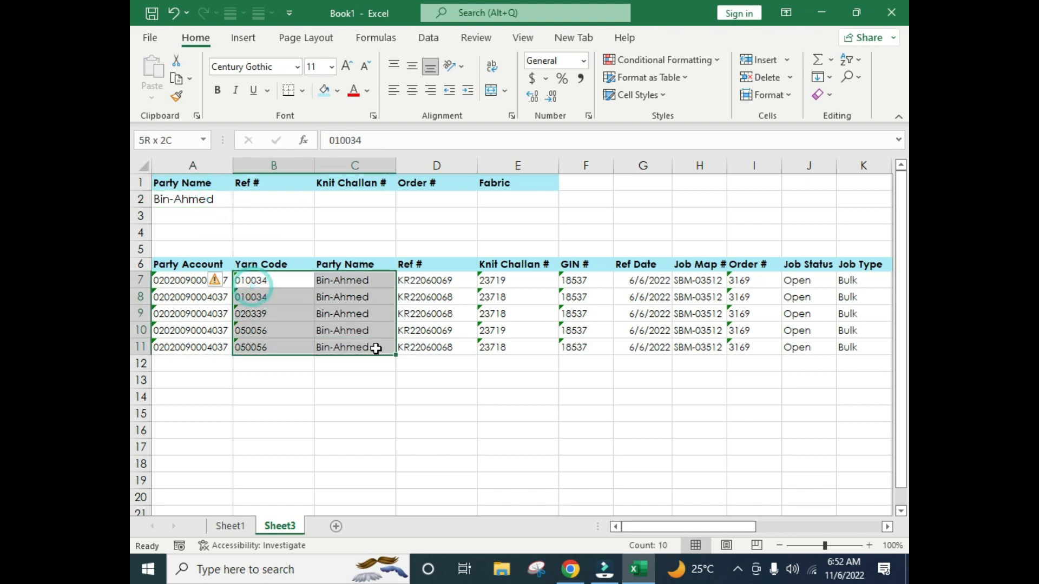
Replace the Party Name criterion in A2 of Sheet3 with S.b
{"action": "left_click", "coordinate": [172, 203]}
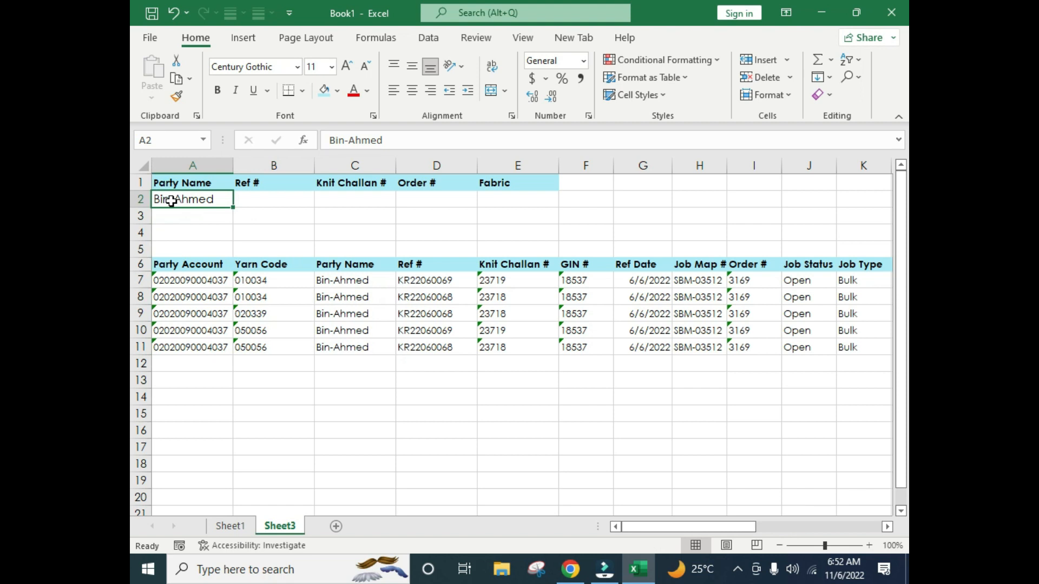
{"action": "type", "text": "S"}
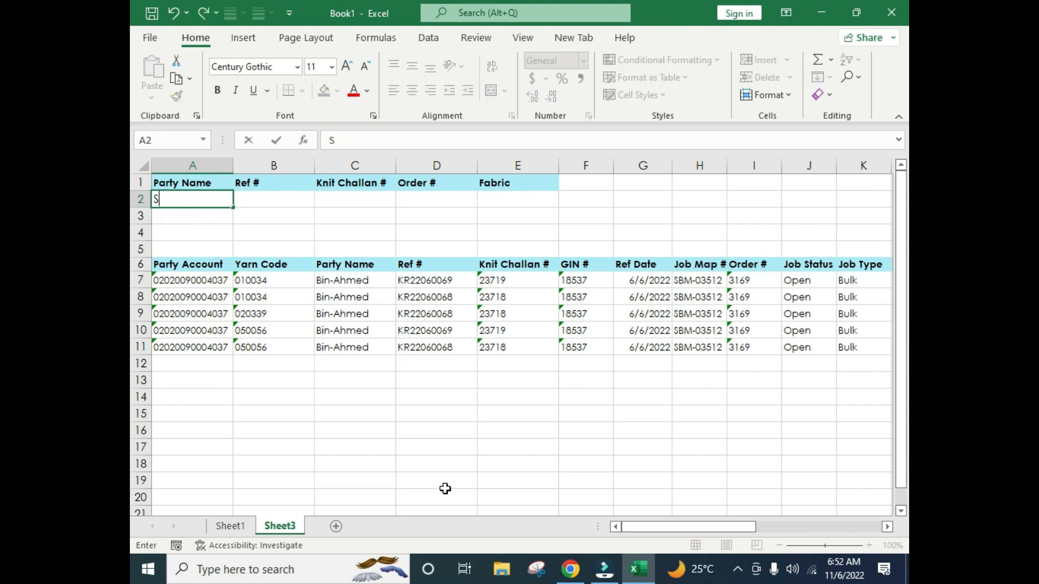
{"action": "type", "text": ".b"}
{"action": "left_click", "coordinate": [277, 313]}
{"action": "left_click_drag", "start_coordinate": [167, 201], "coordinate": [324, 327]}
{"action": "left_click", "coordinate": [327, 297]}
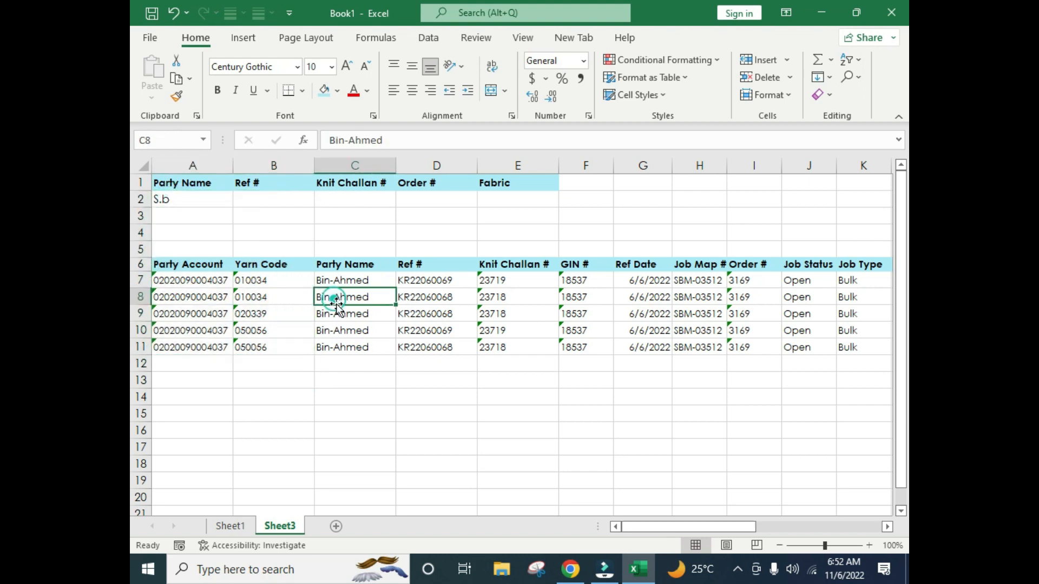
{"action": "left_click", "coordinate": [243, 319]}
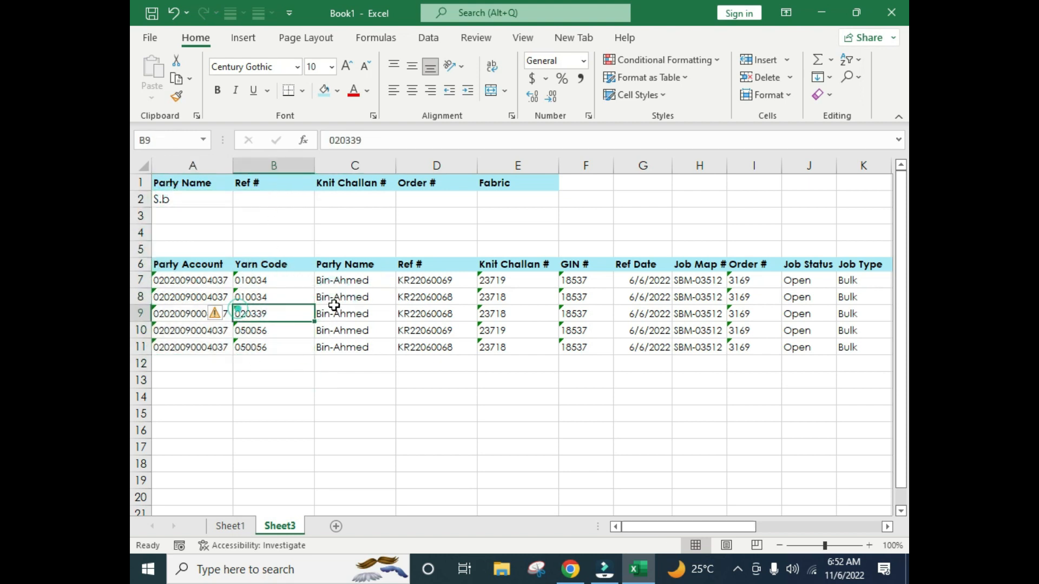
{"action": "left_click", "coordinate": [430, 39]}
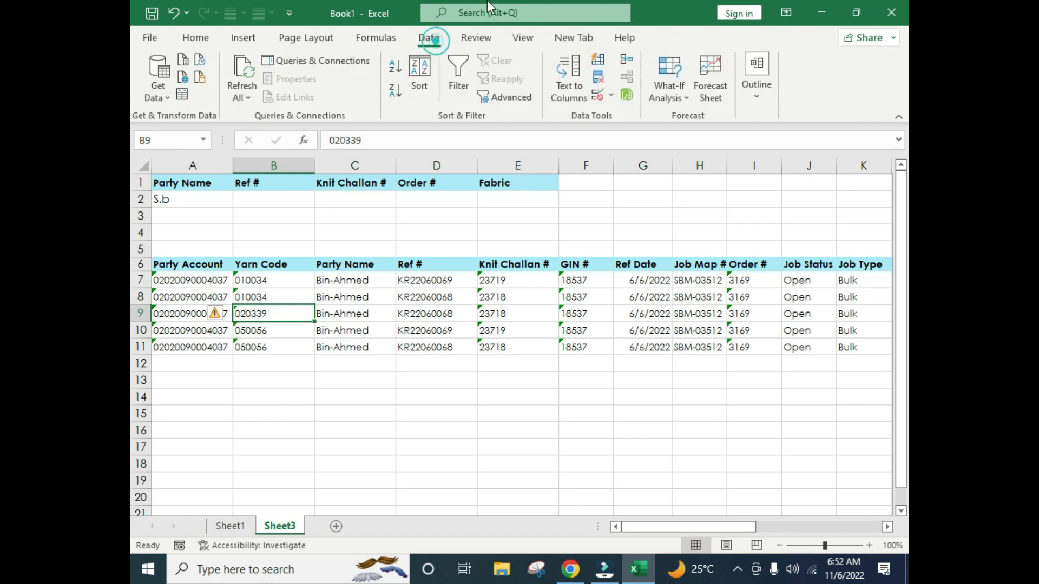
{"action": "left_click", "coordinate": [512, 104]}
{"action": "left_click_drag", "start_coordinate": [703, 187], "coordinate": [513, 131]}
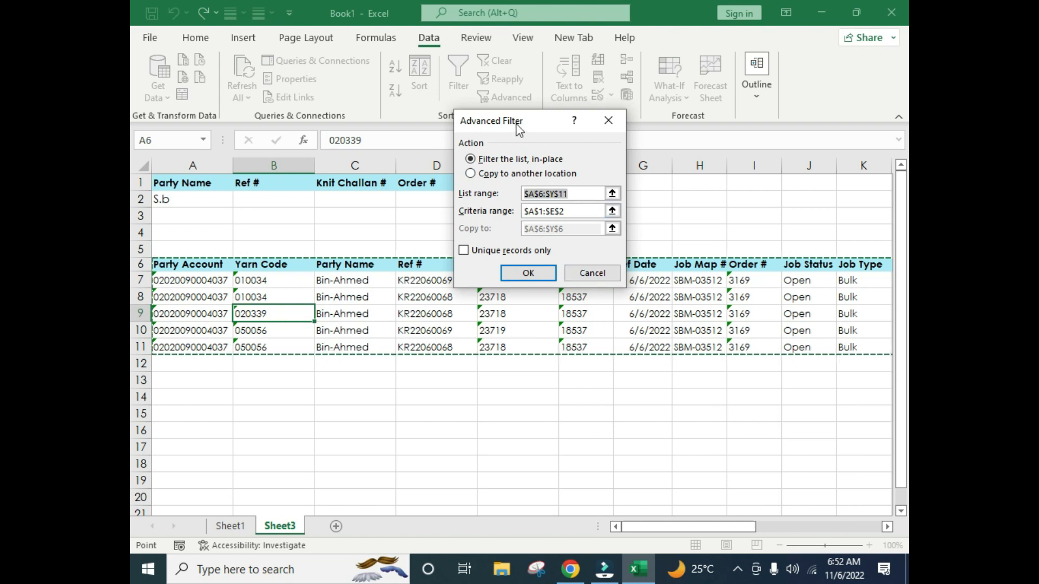
{"action": "left_click_drag", "start_coordinate": [514, 123], "coordinate": [508, 204]}
{"action": "left_click", "coordinate": [584, 354]}
Compare the new Party Name criterion in A2 with the party names in the extracted rows 7 to 11
{"action": "left_click", "coordinate": [191, 199]}
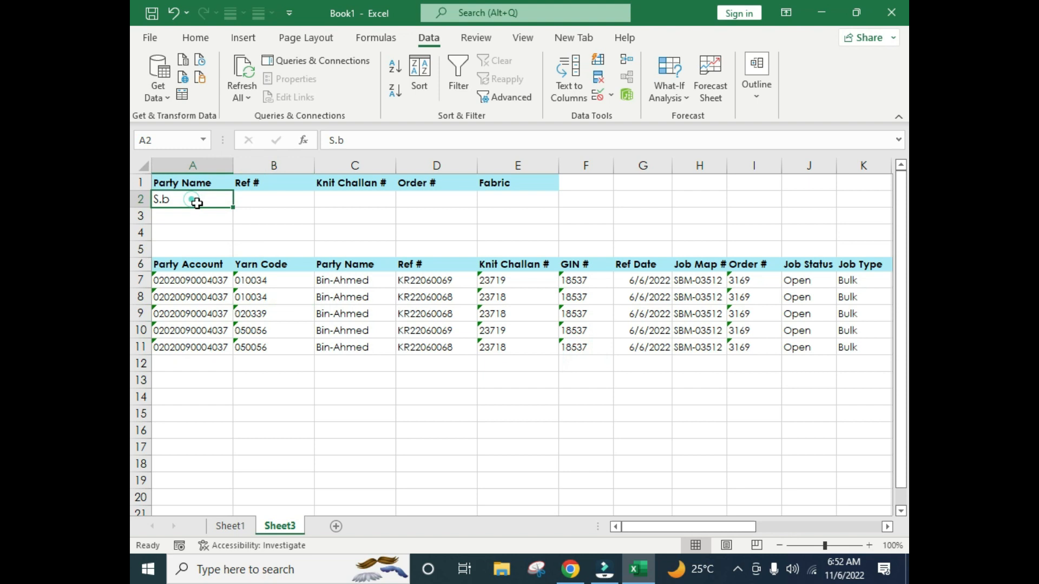
{"action": "left_click_drag", "start_coordinate": [210, 281], "coordinate": [719, 350]}
{"action": "left_click", "coordinate": [592, 317]}
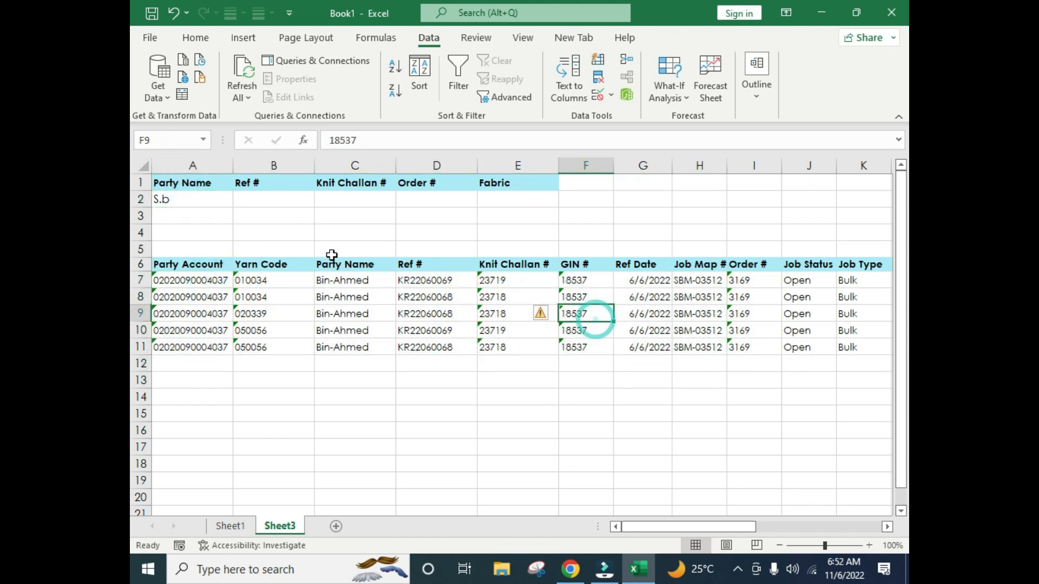
{"action": "left_click", "coordinate": [292, 309]}
{"action": "left_click", "coordinate": [213, 215]}
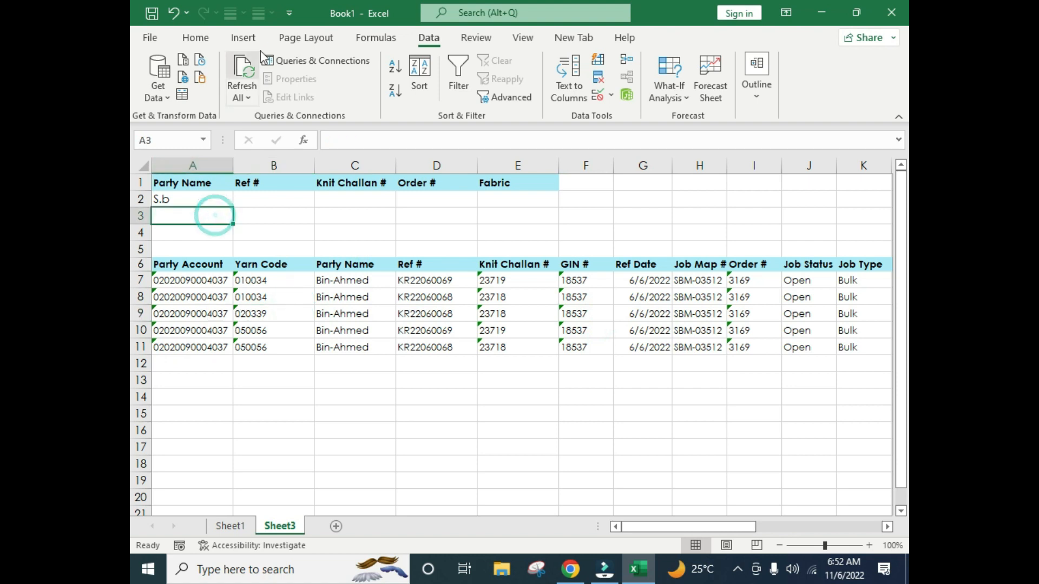
{"action": "left_click", "coordinate": [201, 199]}
{"action": "left_click", "coordinate": [194, 266]}
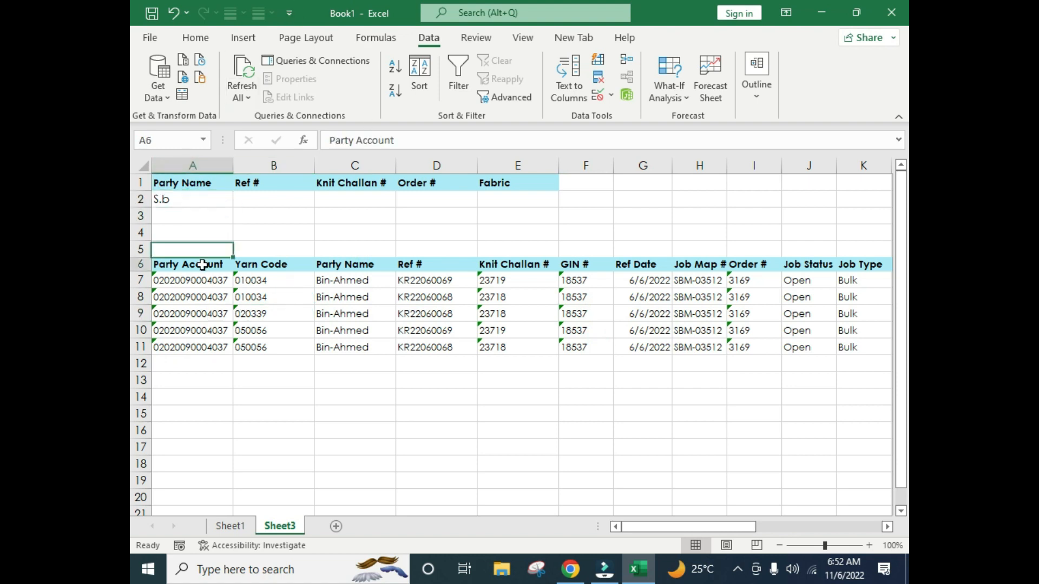
{"action": "left_click", "coordinate": [184, 200]}
{"action": "left_click", "coordinate": [327, 297]}
{"action": "left_click_drag", "start_coordinate": [324, 279], "coordinate": [320, 347]}
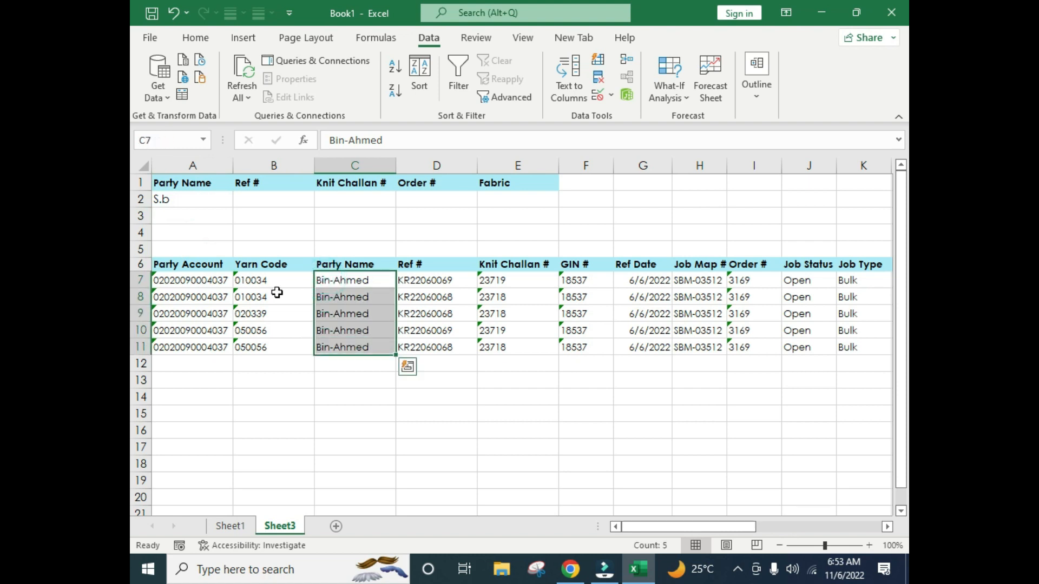
{"action": "left_click", "coordinate": [196, 203]}
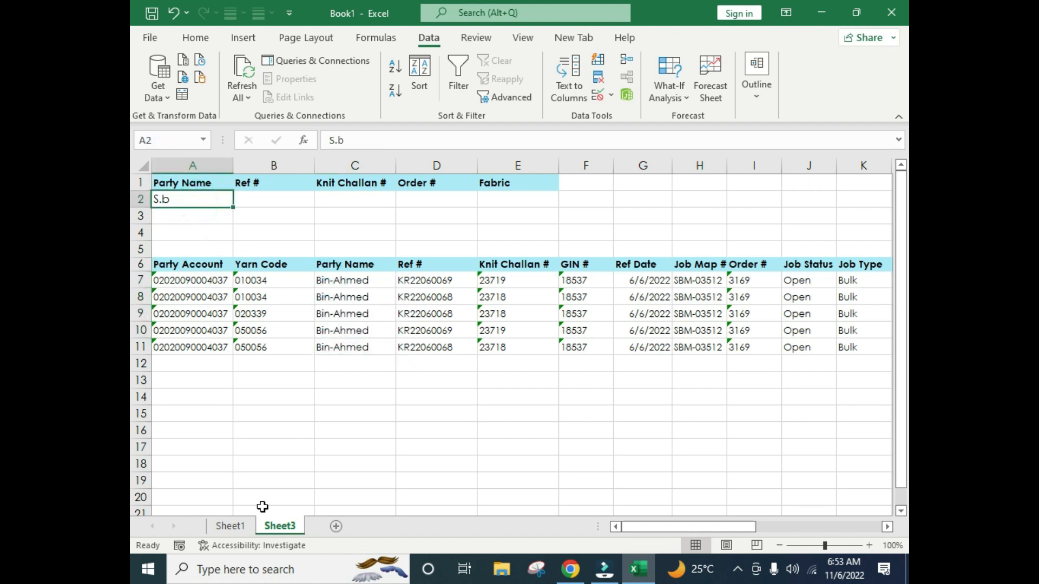
Select all parties in the Party Name filter on Sheet1 to remove the Bin-Ahmed restriction
{"action": "left_click", "coordinate": [243, 526]}
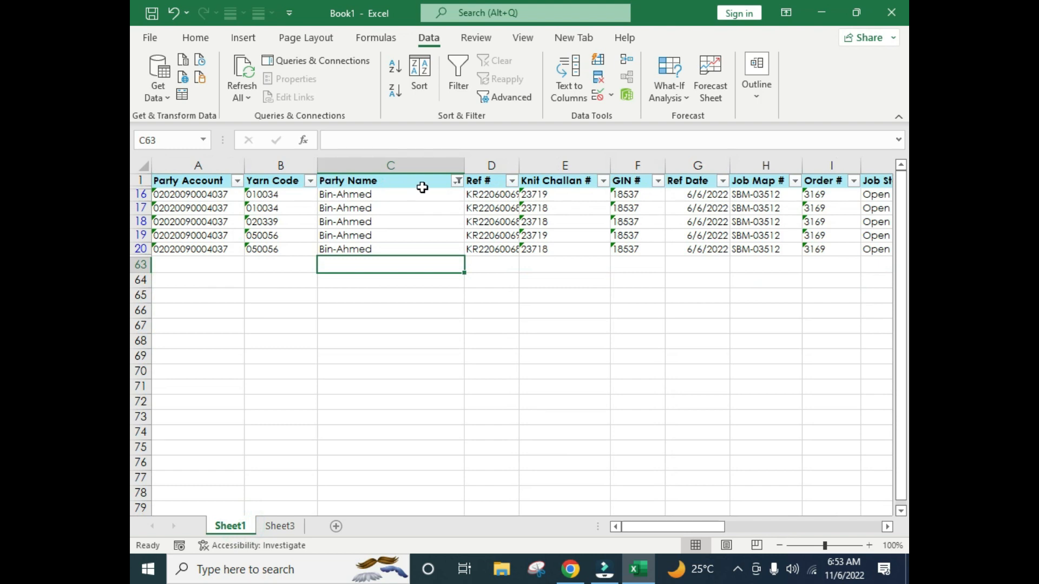
{"action": "left_click", "coordinate": [457, 180]}
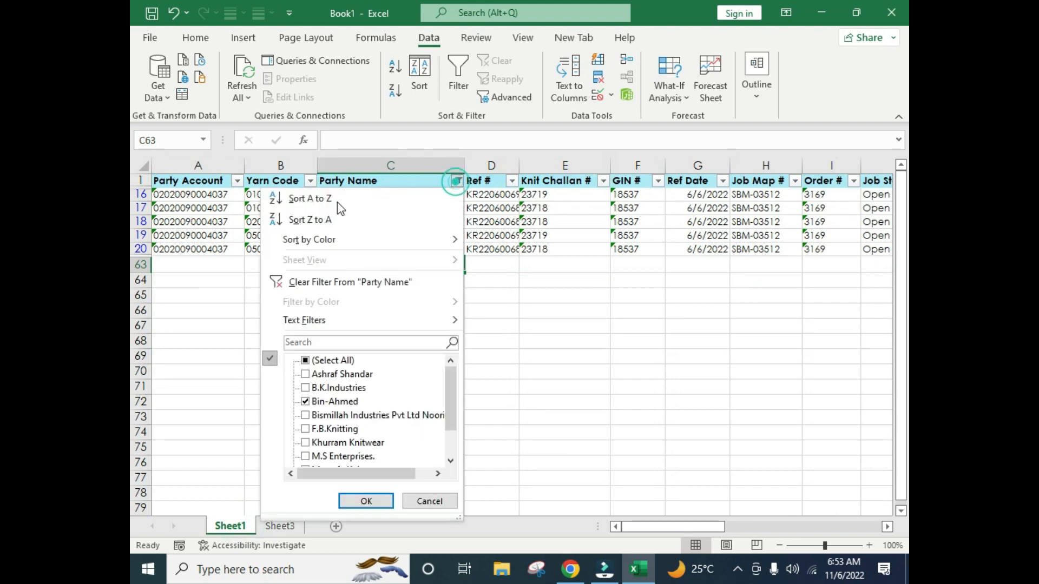
{"action": "left_click", "coordinate": [305, 361]}
{"action": "left_click", "coordinate": [366, 502]}
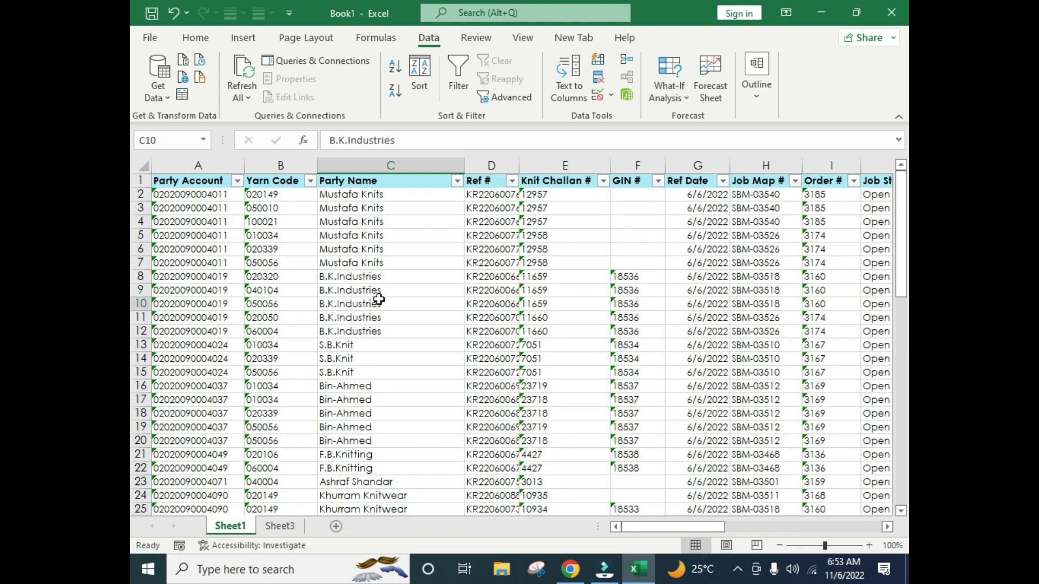
Look through the party names in the full Sheet1 table and return to the criteria on Sheet3
{"action": "scroll", "coordinate": [378, 297], "scroll_direction": "down", "scroll_amount": 4}
{"action": "left_click_drag", "start_coordinate": [370, 229], "coordinate": [383, 390]}
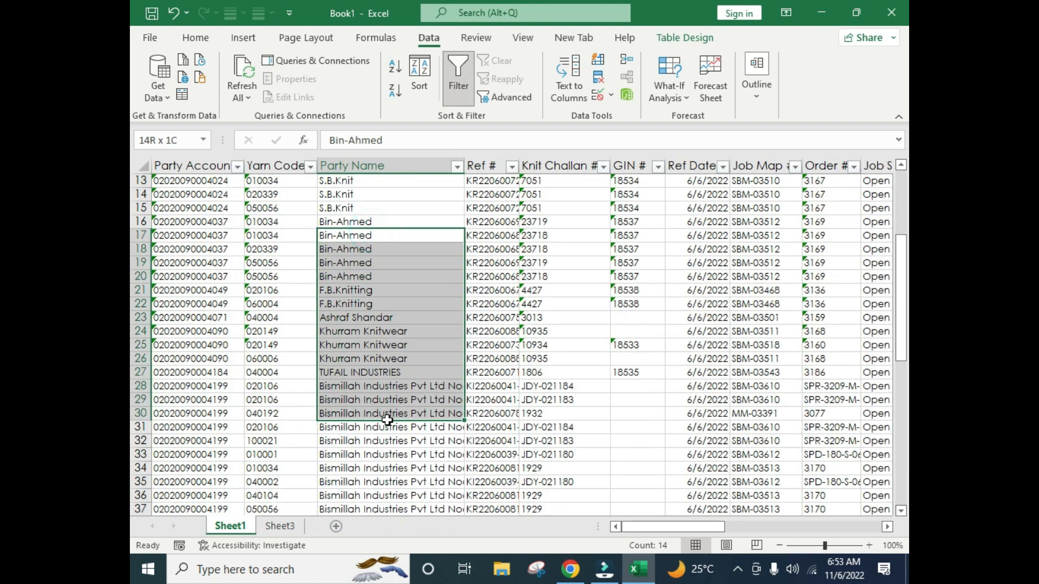
{"action": "left_click", "coordinate": [387, 414]}
{"action": "scroll", "coordinate": [379, 451], "scroll_direction": "down", "scroll_amount": 1}
{"action": "left_click", "coordinate": [414, 319]}
{"action": "left_click", "coordinate": [377, 414]}
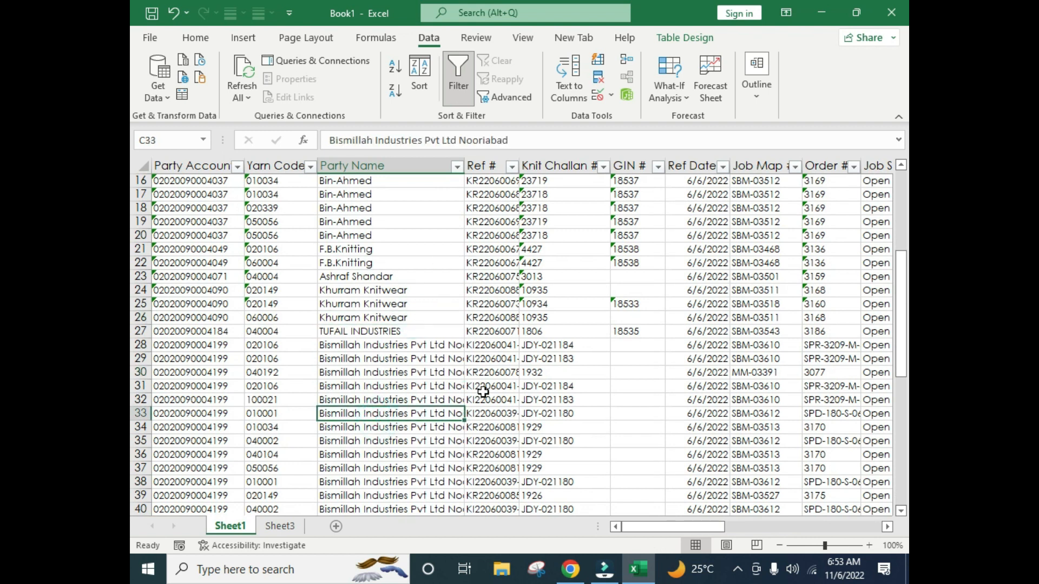
{"action": "scroll", "coordinate": [479, 393], "scroll_direction": "up", "scroll_amount": 5}
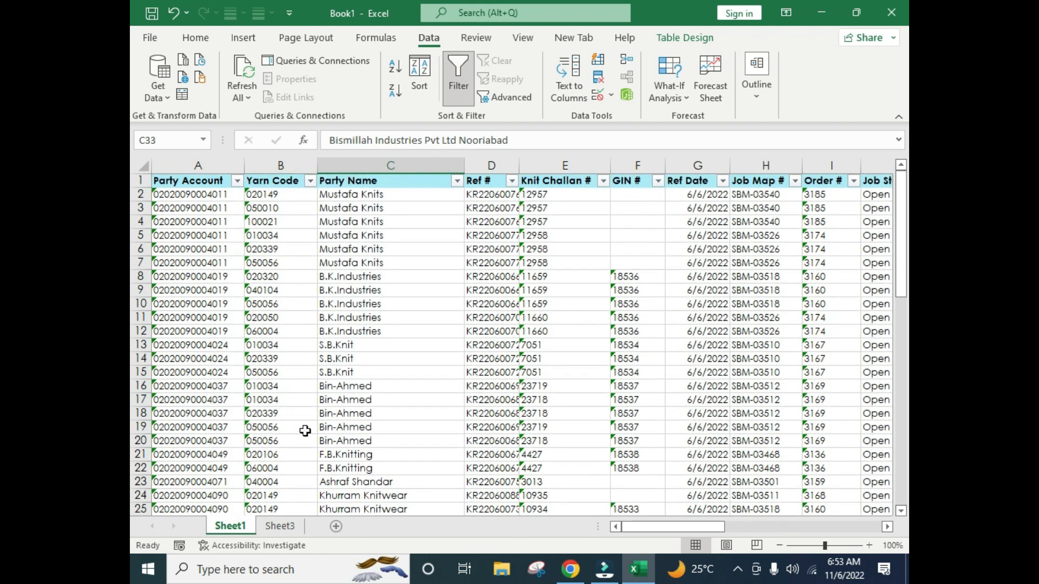
{"action": "left_click", "coordinate": [280, 526]}
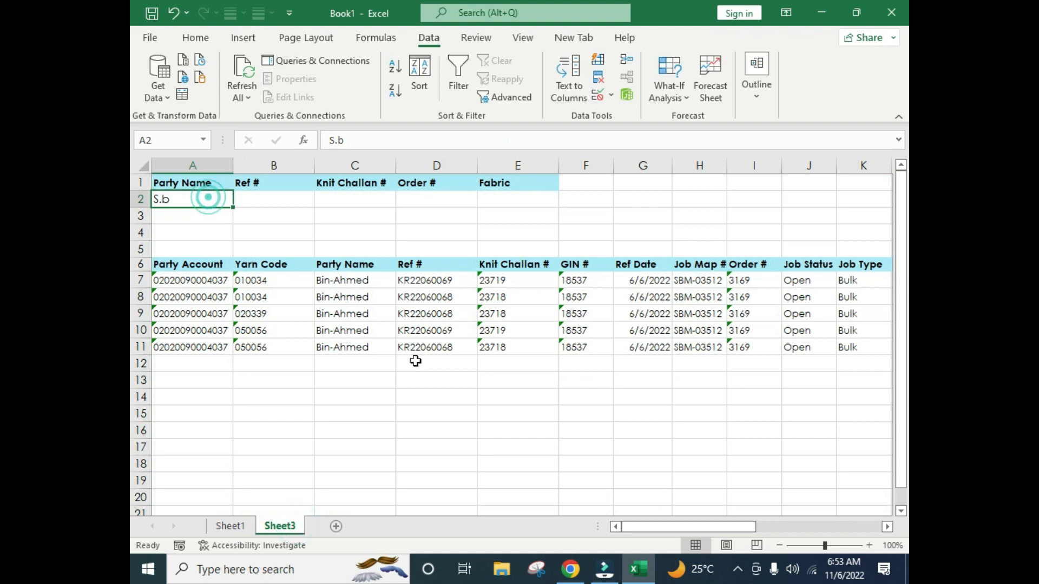
Replace the Party Name criterion in A2 of Sheet3 with Ind
{"action": "type", "text": "I"}
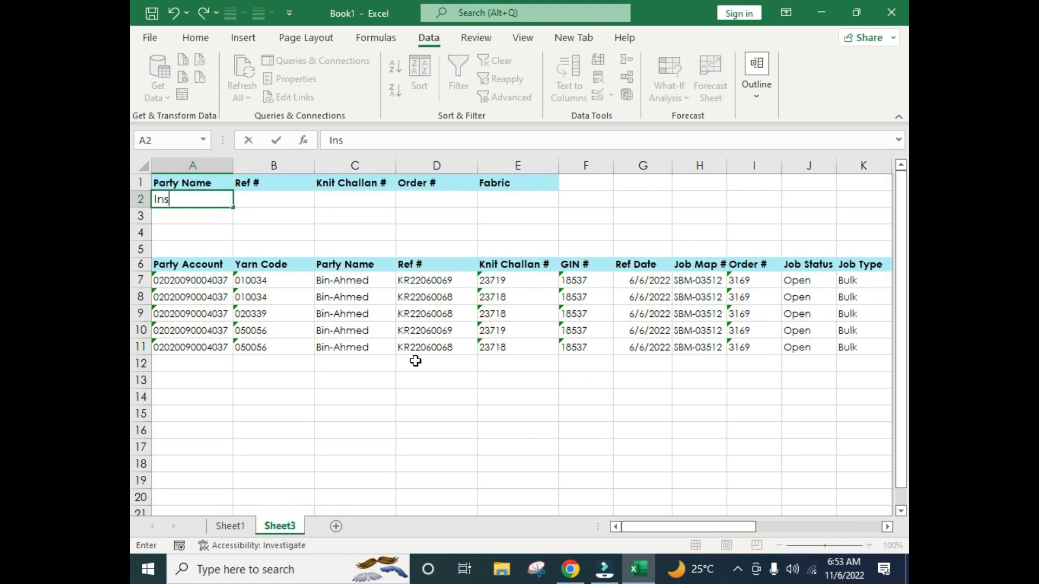
{"action": "type", "text": "ns"}
{"action": "left_click", "coordinate": [290, 255]}
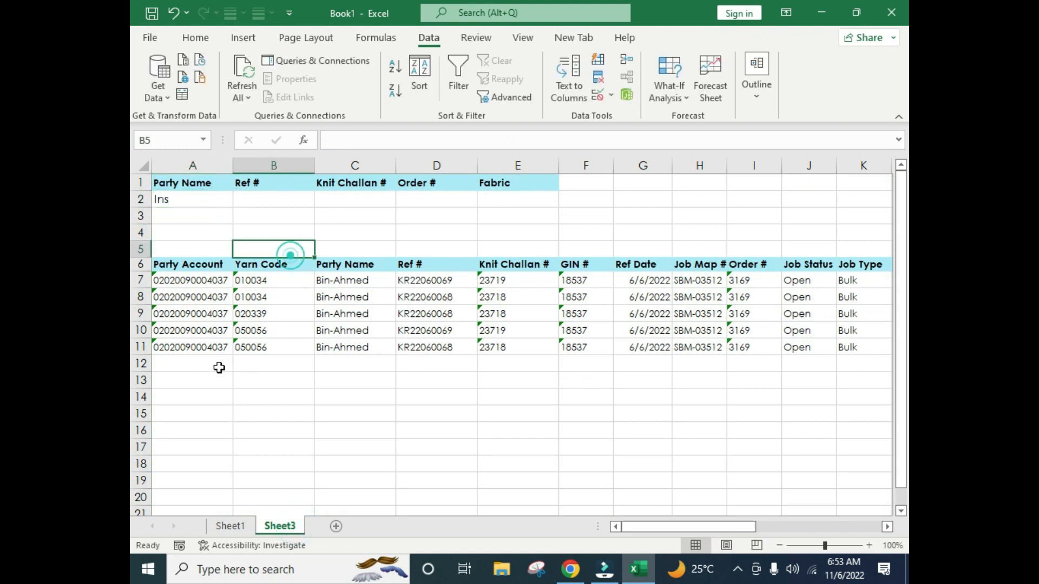
{"action": "double_click", "coordinate": [180, 201]}
{"action": "key", "text": "BackSpace"}
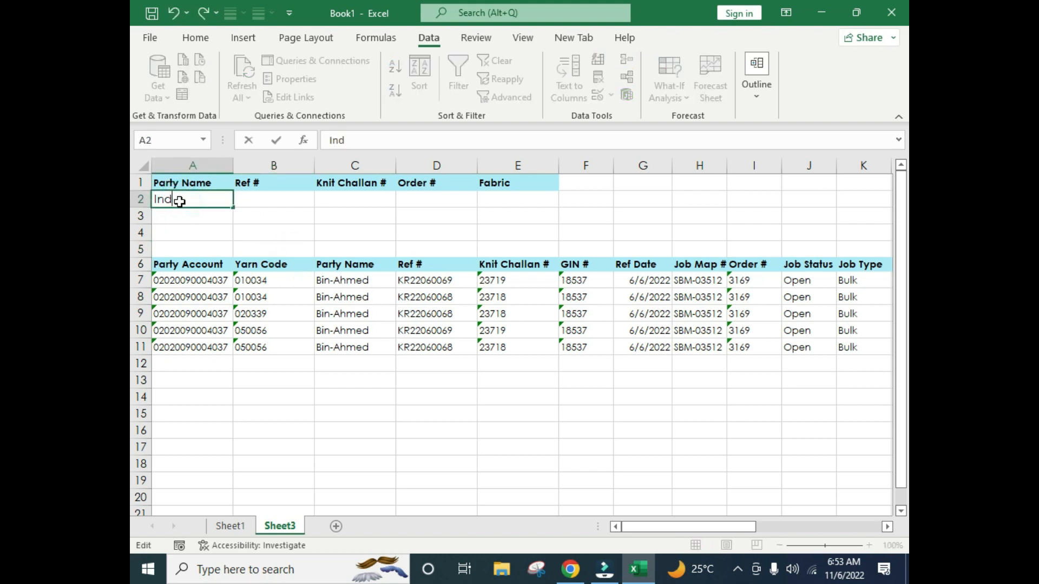
{"action": "key", "text": "Return"}
Compare the Ind criterion with the extracted party names on Sheet3 and the Party Name column on Sheet1
{"action": "left_click", "coordinate": [223, 296]}
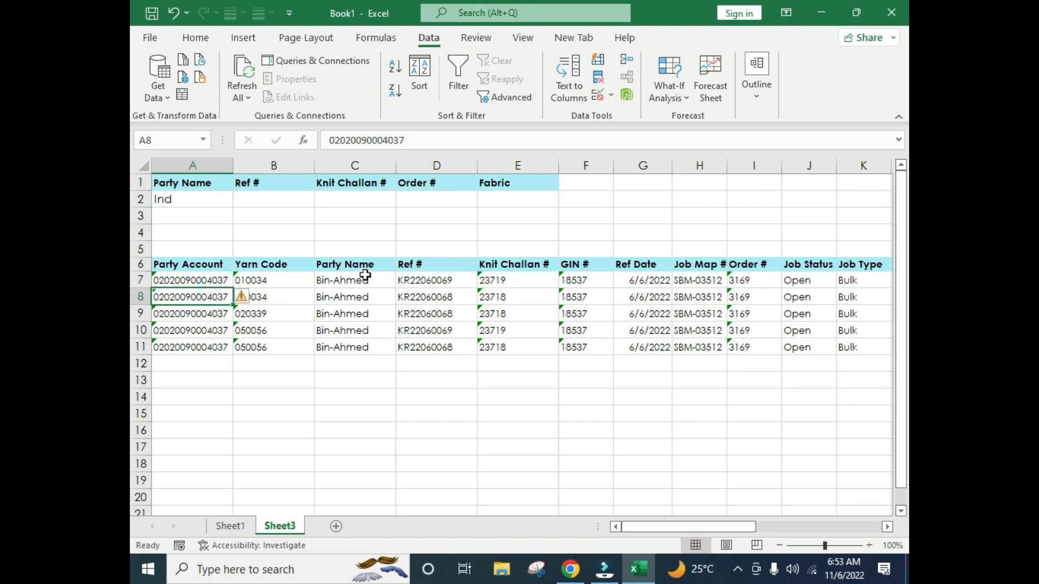
{"action": "left_click_drag", "start_coordinate": [365, 276], "coordinate": [360, 352]}
{"action": "left_click", "coordinate": [231, 526]}
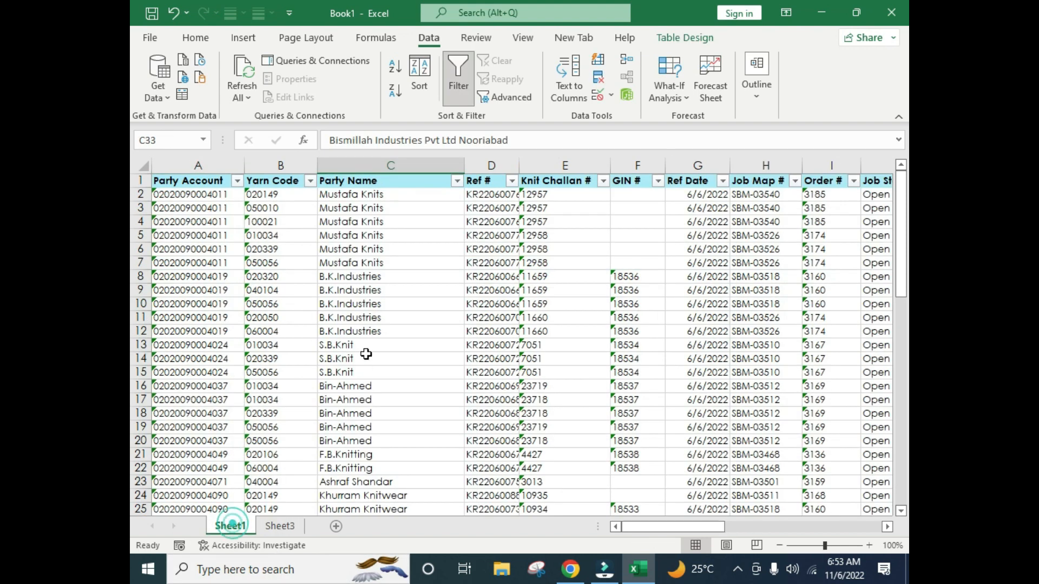
{"action": "left_click_drag", "start_coordinate": [361, 221], "coordinate": [357, 457]}
{"action": "left_click", "coordinate": [279, 526]}
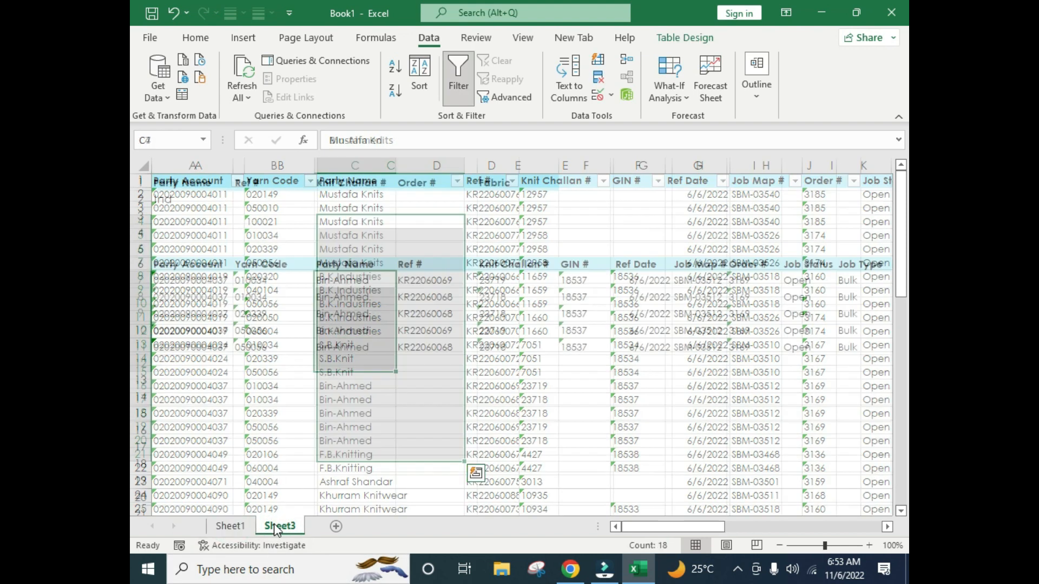
{"action": "left_click", "coordinate": [201, 202]}
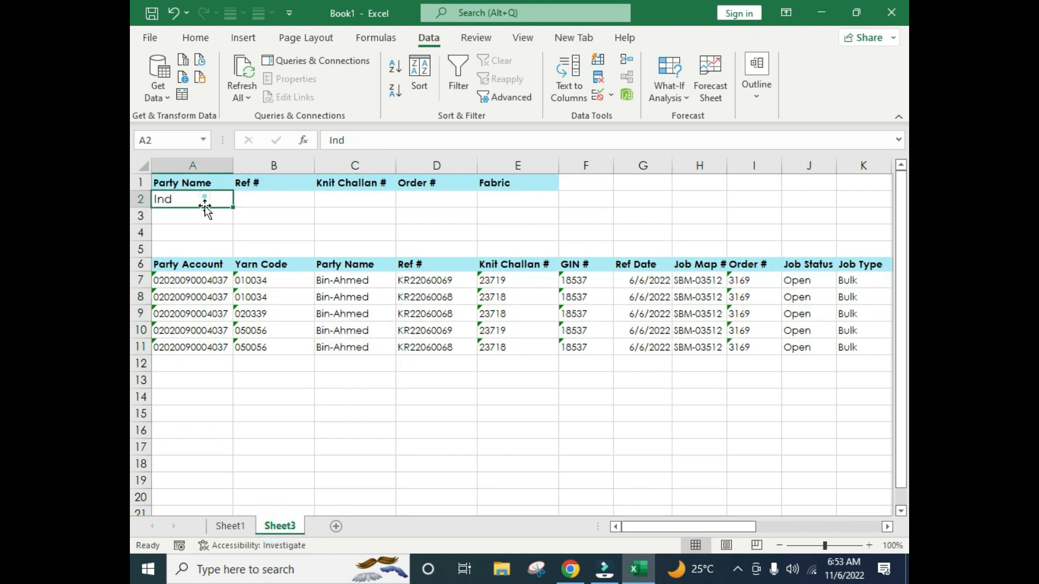
{"action": "left_click", "coordinate": [230, 526]}
{"action": "left_click", "coordinate": [336, 233]}
{"action": "left_click_drag", "start_coordinate": [303, 345], "coordinate": [303, 331]}
{"action": "left_click", "coordinate": [398, 301]}
{"action": "left_click", "coordinate": [358, 439]}
{"action": "left_click_drag", "start_coordinate": [901, 219], "coordinate": [903, 184]}
{"action": "left_click", "coordinate": [302, 524]}
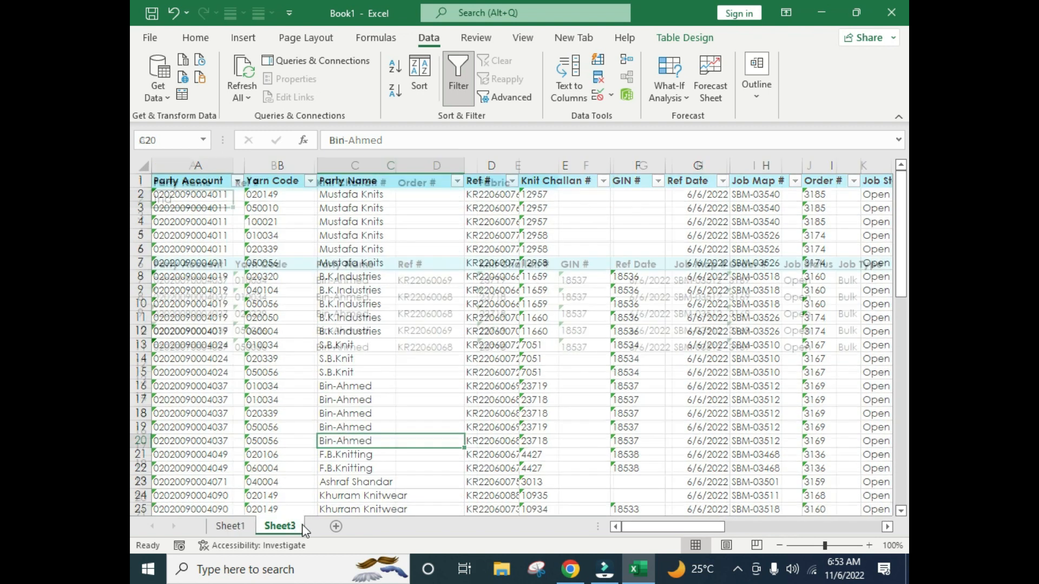
Replace the Party Name criterion in A2 of Sheet3 with the wildcard text *ind*
{"action": "left_click", "coordinate": [188, 201]}
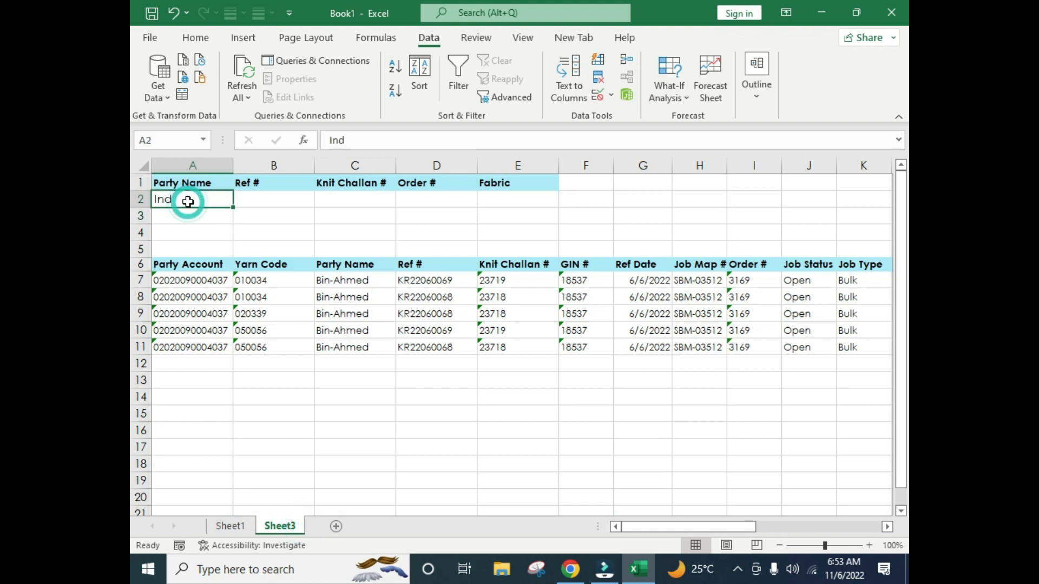
{"action": "left_click", "coordinate": [206, 237]}
{"action": "left_click", "coordinate": [206, 198]}
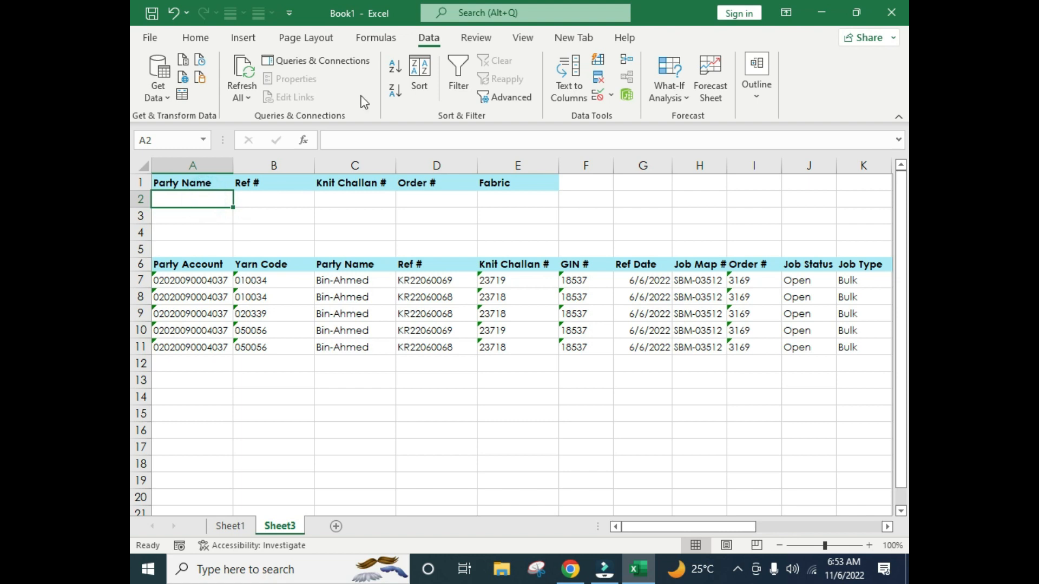
{"action": "type", "text": "*"}
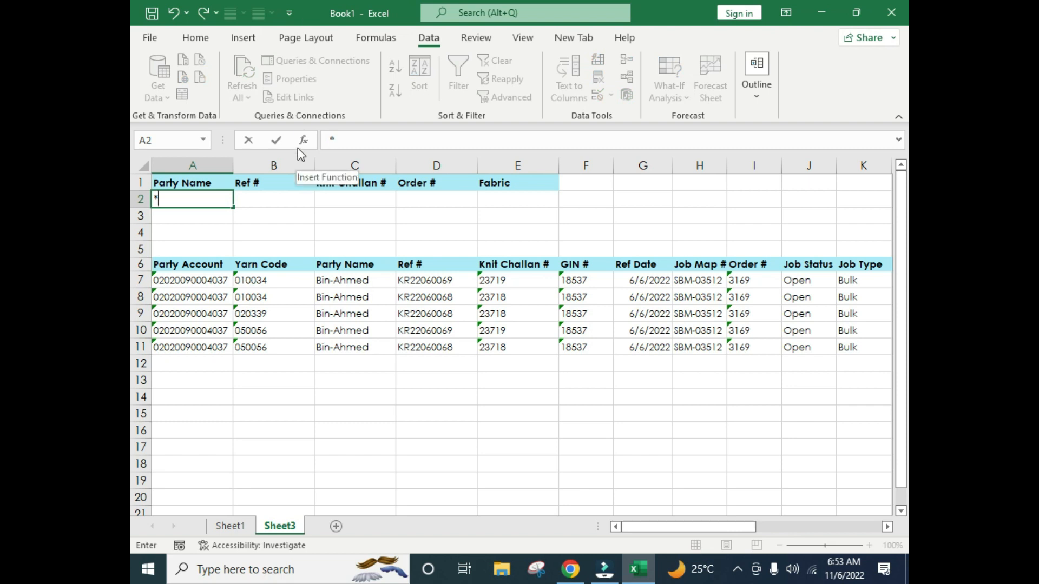
{"action": "type", "text": "ind"}
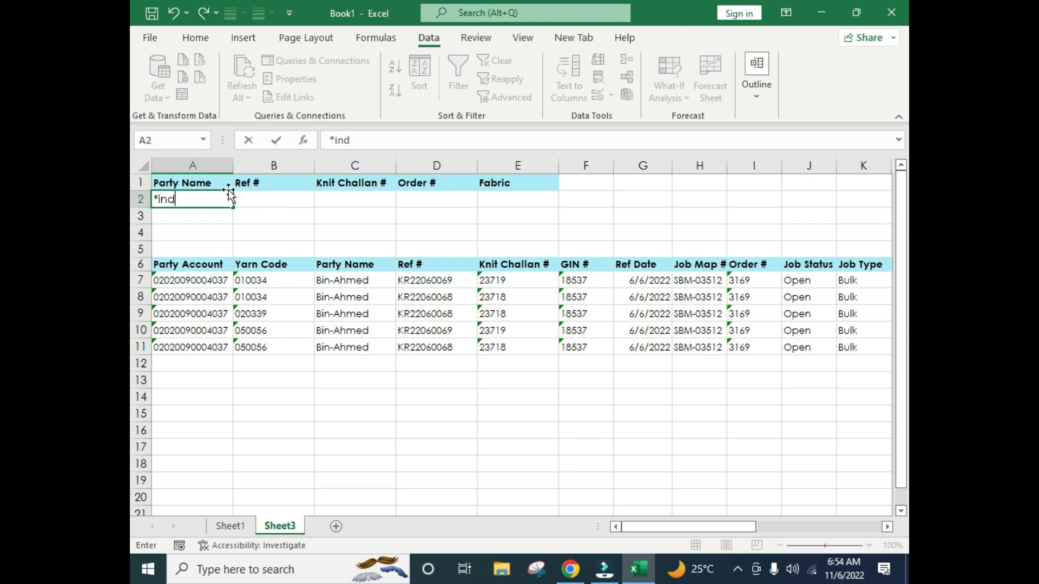
{"action": "left_click", "coordinate": [174, 200]}
{"action": "double_click", "coordinate": [181, 198]}
Examine the wildcard criterion in A2 by highlighting the word ind and the asterisk on each side, and leave the cell
{"action": "left_click", "coordinate": [159, 200]}
{"action": "left_click_drag", "start_coordinate": [160, 201], "coordinate": [172, 211]}
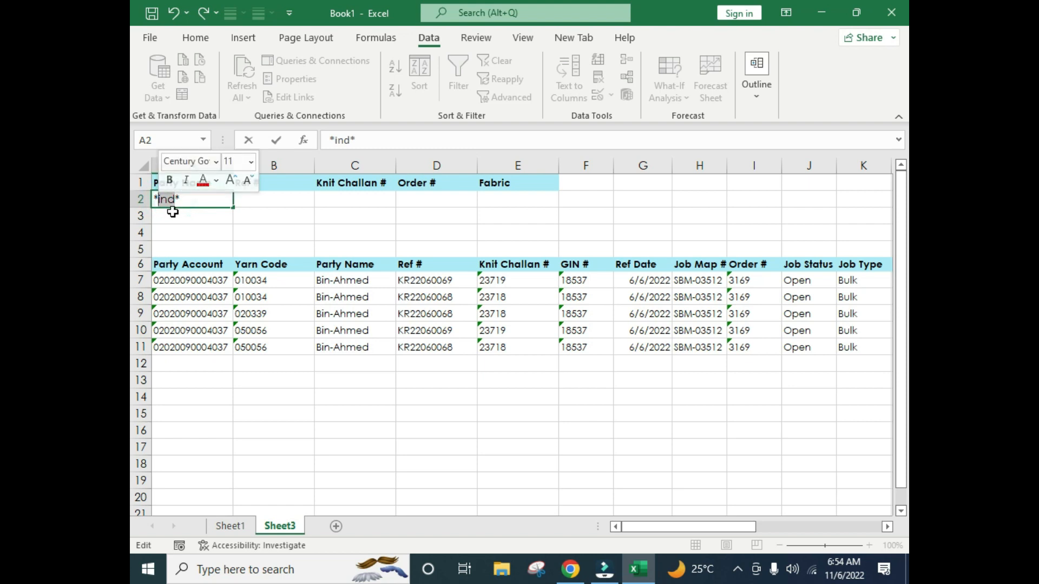
{"action": "left_click", "coordinate": [159, 200]}
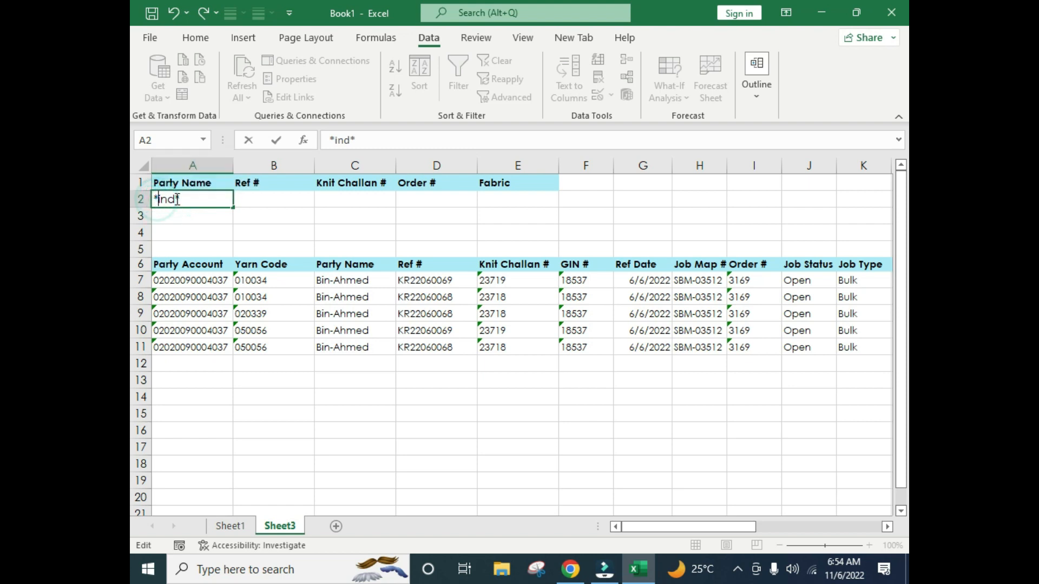
{"action": "double_click", "coordinate": [168, 200]}
{"action": "left_click_drag", "start_coordinate": [160, 198], "coordinate": [151, 199]}
{"action": "left_click", "coordinate": [192, 200]}
{"action": "left_click_drag", "start_coordinate": [188, 198], "coordinate": [185, 200]}
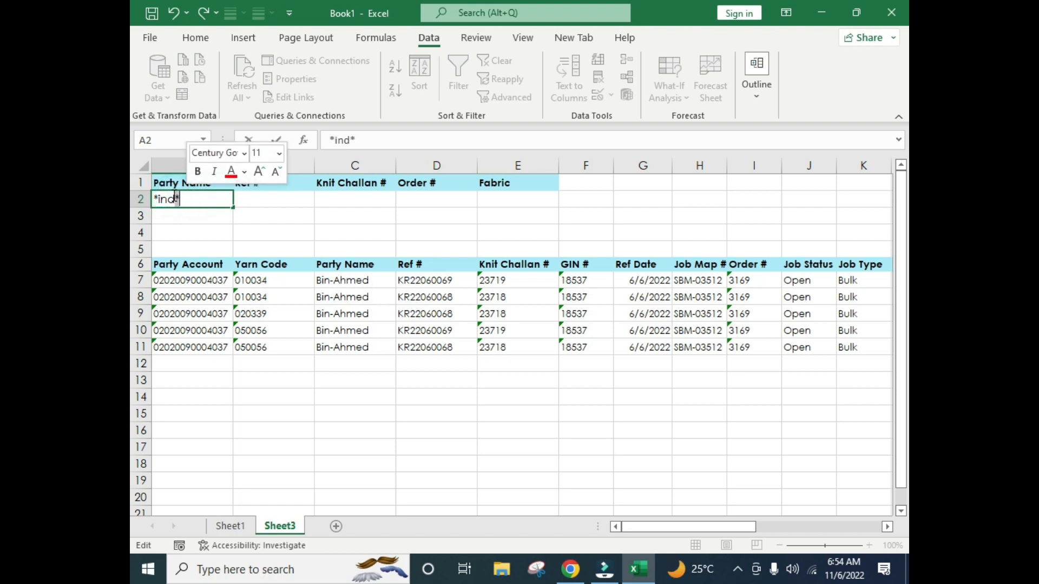
{"action": "mouse_move", "coordinate": [162, 200]}
{"action": "left_mouse_down"}
{"action": "mouse_move", "coordinate": [176, 200]}
{"action": "mouse_move", "coordinate": [147, 200]}
{"action": "left_mouse_up"}
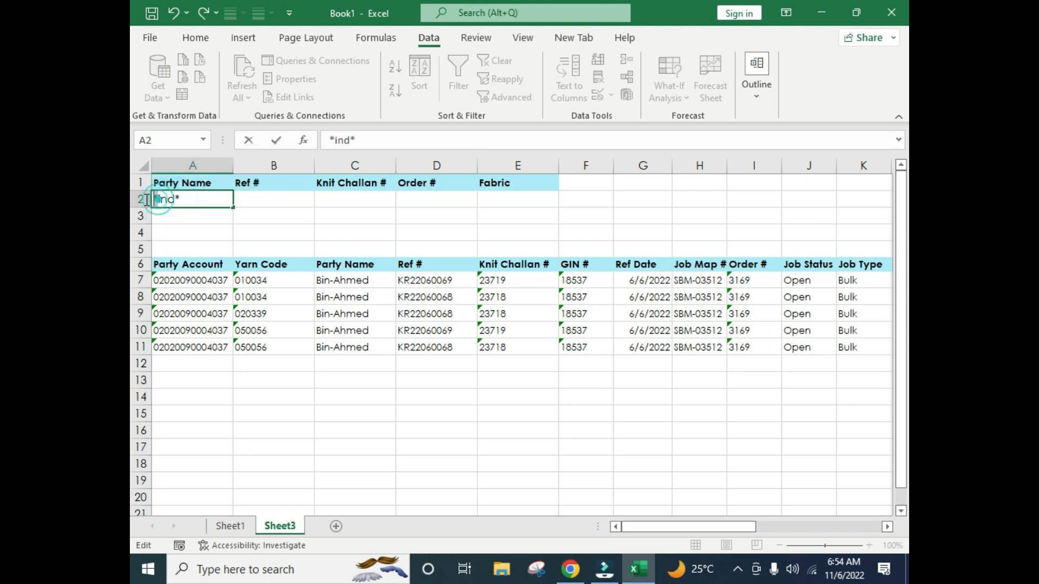
{"action": "left_click", "coordinate": [166, 199]}
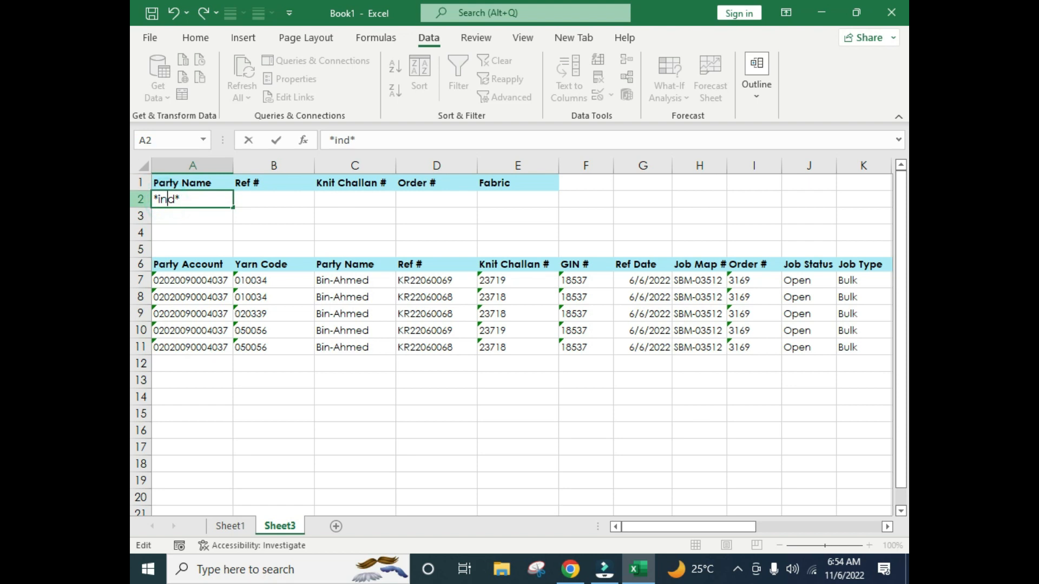
{"action": "left_click", "coordinate": [260, 349]}
Clear the Party Name criterion in A2 of Sheet3
{"action": "left_click", "coordinate": [192, 201]}
{"action": "left_click", "coordinate": [219, 265]}
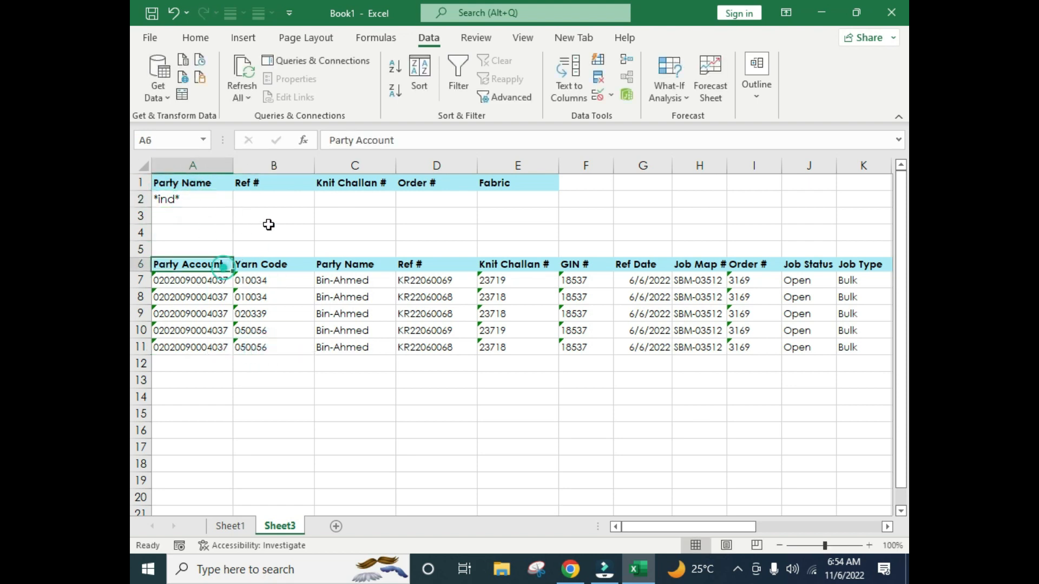
{"action": "left_click", "coordinate": [270, 226]}
{"action": "left_click", "coordinate": [315, 261]}
{"action": "left_click", "coordinate": [185, 201]}
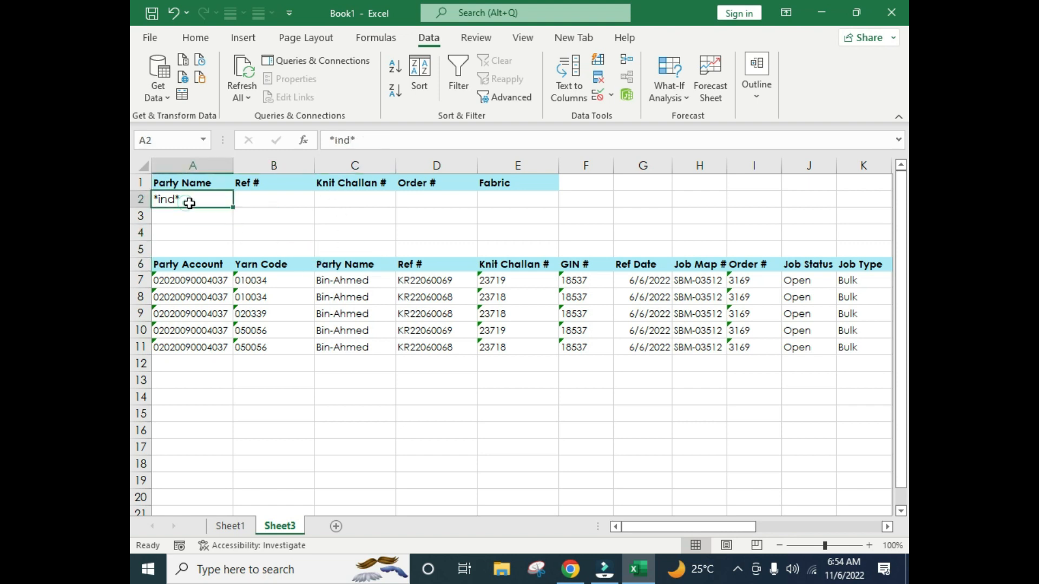
{"action": "key", "text": "Delete"}
{"action": "left_click", "coordinate": [271, 267]}
{"action": "left_click", "coordinate": [281, 331]}
{"action": "left_click", "coordinate": [280, 238]}
{"action": "left_click", "coordinate": [192, 199]}
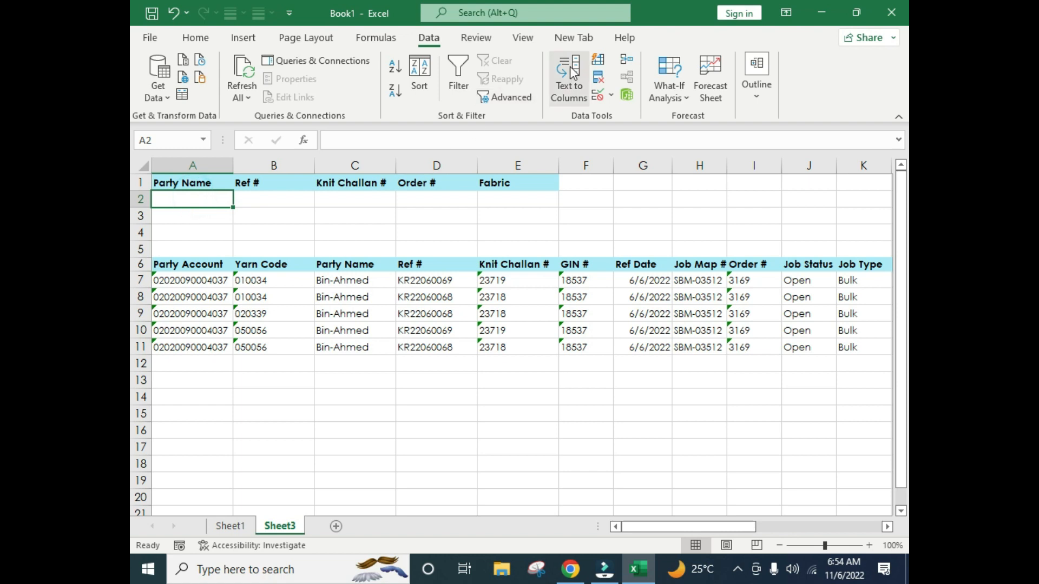
{"action": "left_click", "coordinate": [268, 247]}
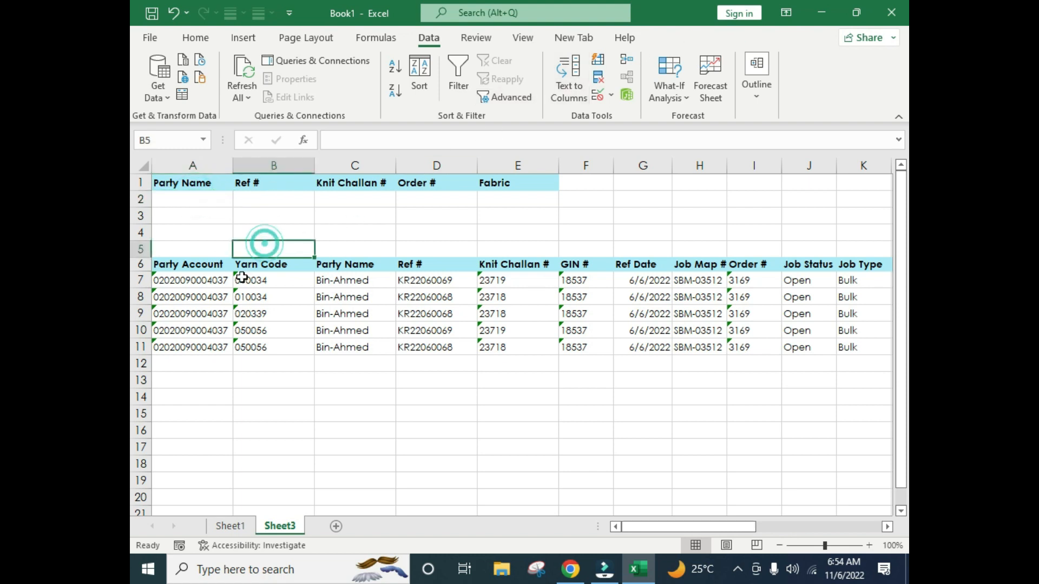
{"action": "left_click", "coordinate": [267, 263]}
{"action": "left_click", "coordinate": [348, 249]}
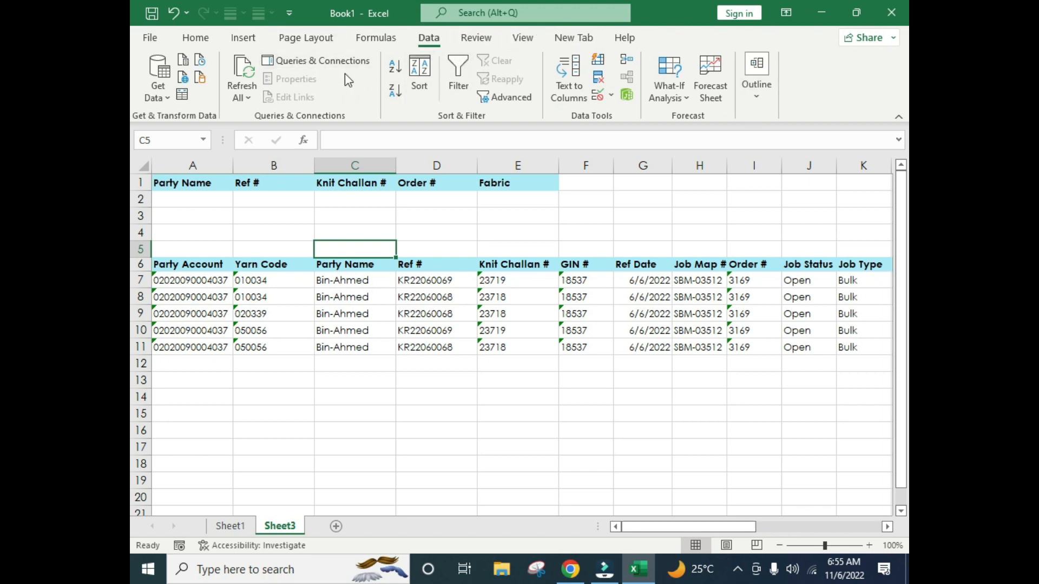
Enable the Developer tab through the ribbon customization options
{"action": "left_click", "coordinate": [323, 44]}
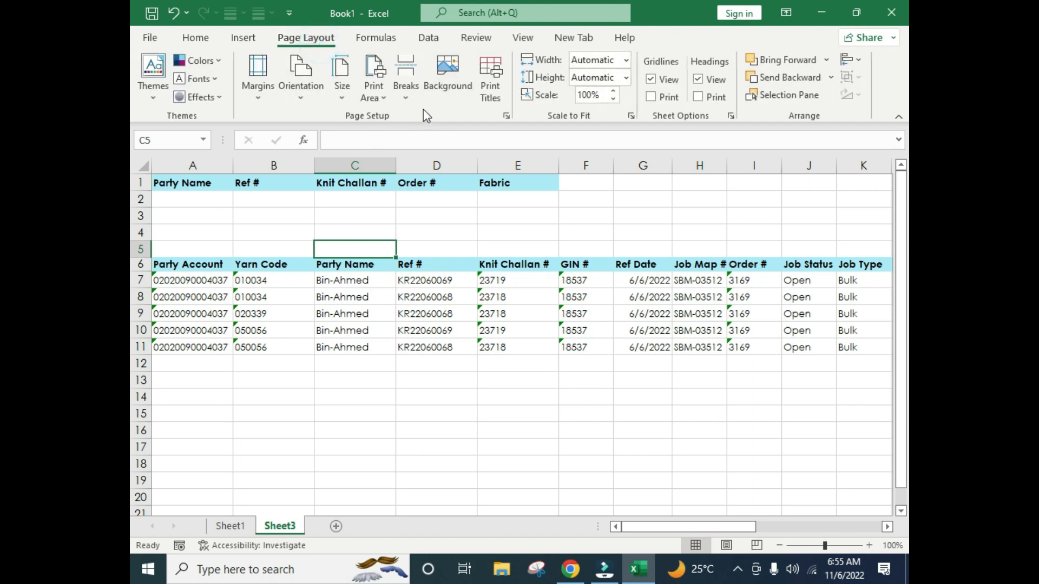
{"action": "right_click", "coordinate": [423, 109]}
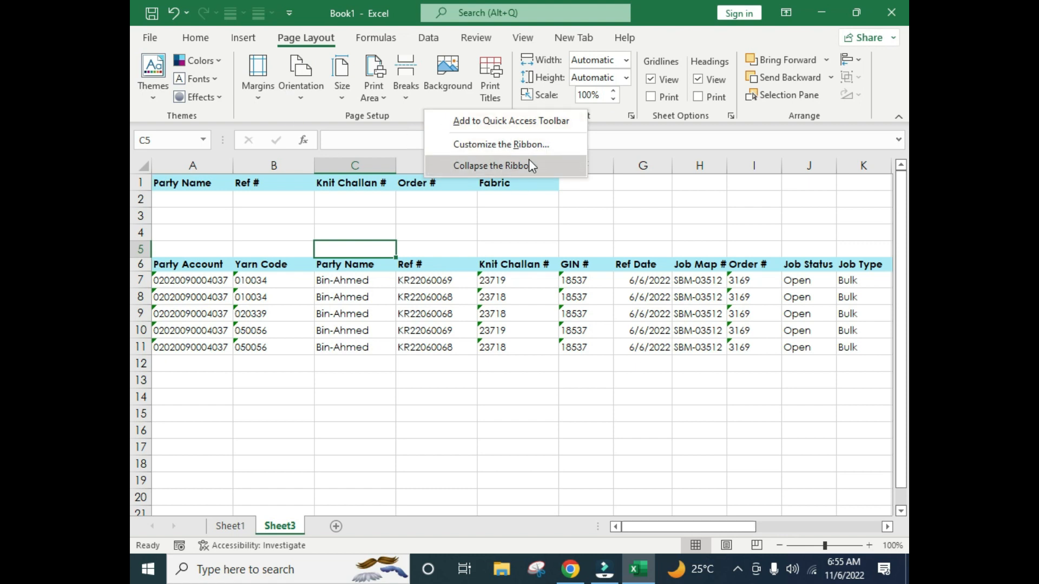
{"action": "left_click", "coordinate": [488, 146]}
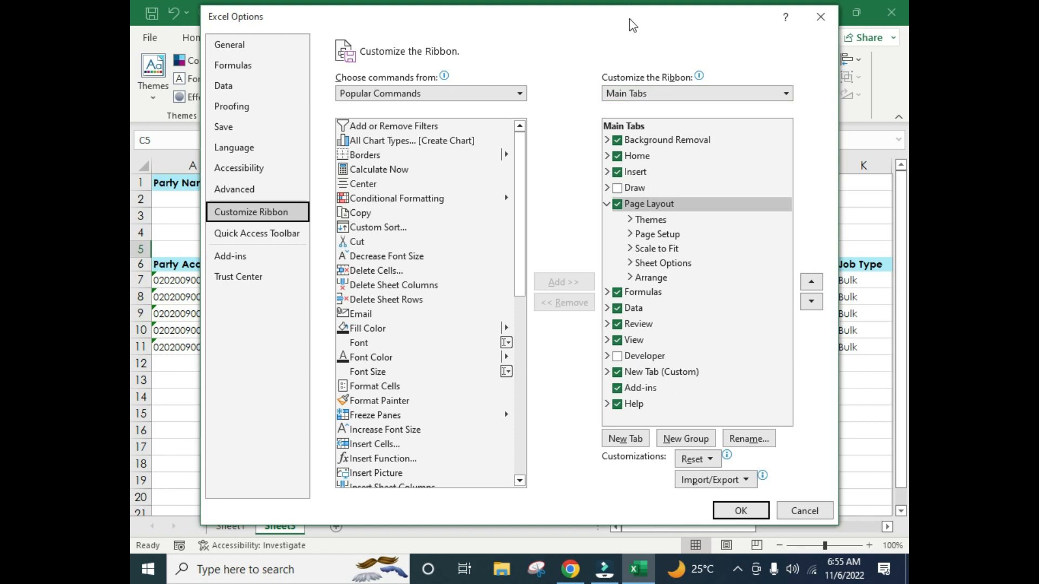
{"action": "left_click_drag", "start_coordinate": [631, 24], "coordinate": [577, 20]}
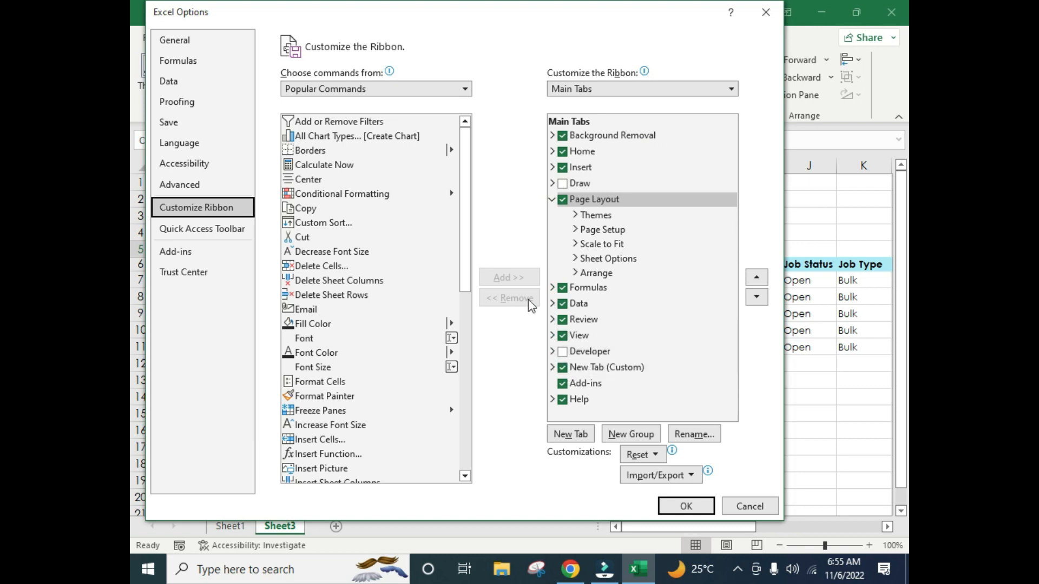
{"action": "left_click", "coordinate": [562, 351]}
{"action": "left_click_drag", "start_coordinate": [595, 10], "coordinate": [681, 83]}
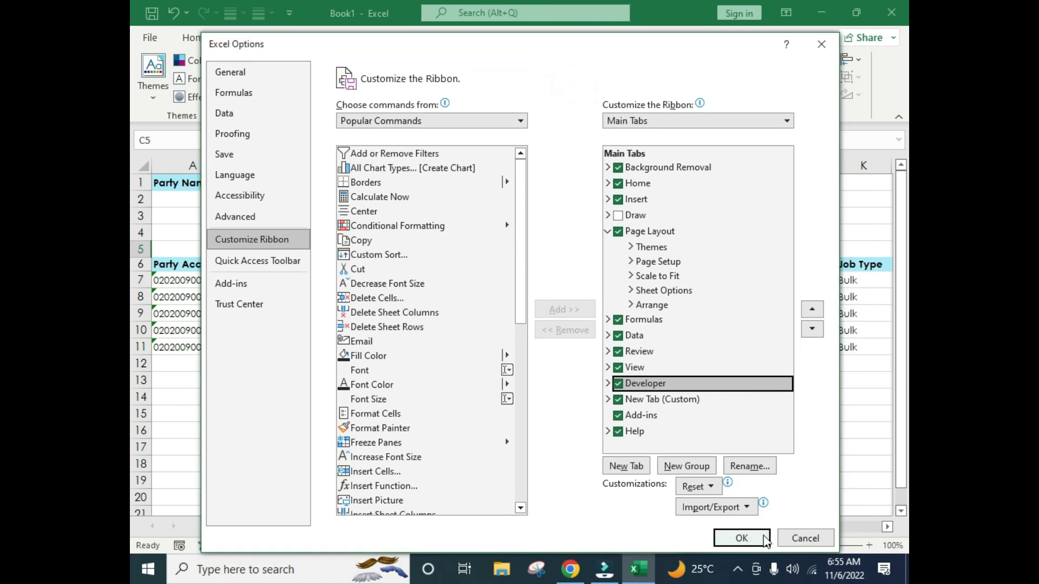
{"action": "left_click", "coordinate": [771, 577]}
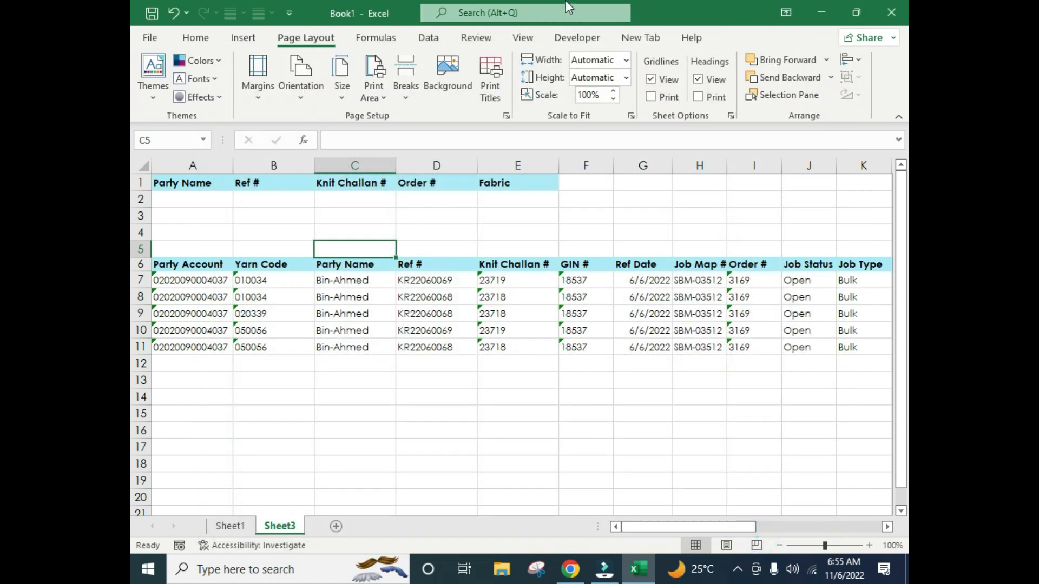
Insert an ActiveX text box fitted to cell C4 on Sheet3 and move it down onto C5, above the Party Name header
{"action": "left_click", "coordinate": [563, 44]}
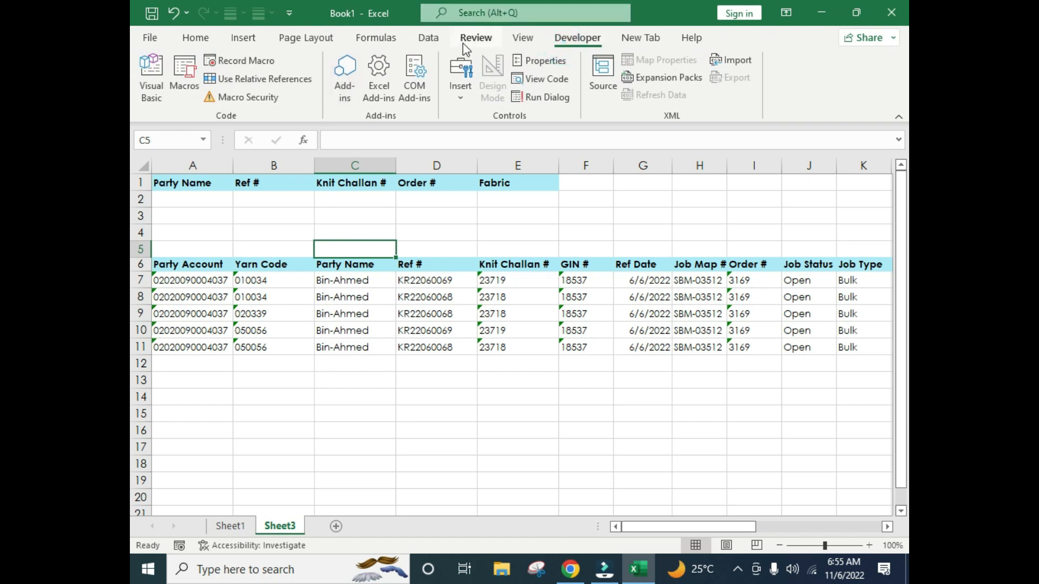
{"action": "left_click", "coordinate": [459, 98]}
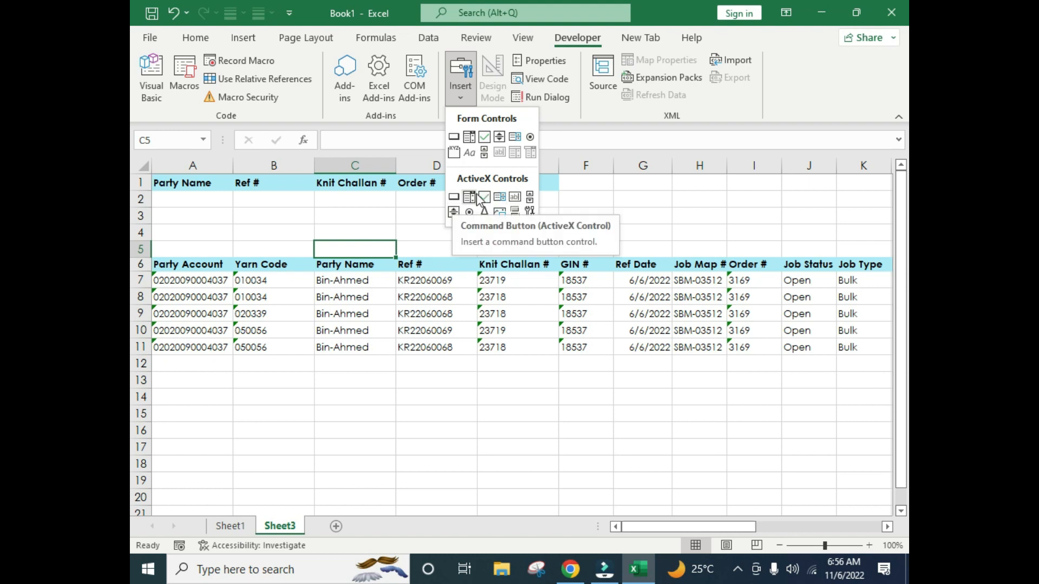
{"action": "left_click", "coordinate": [515, 203]}
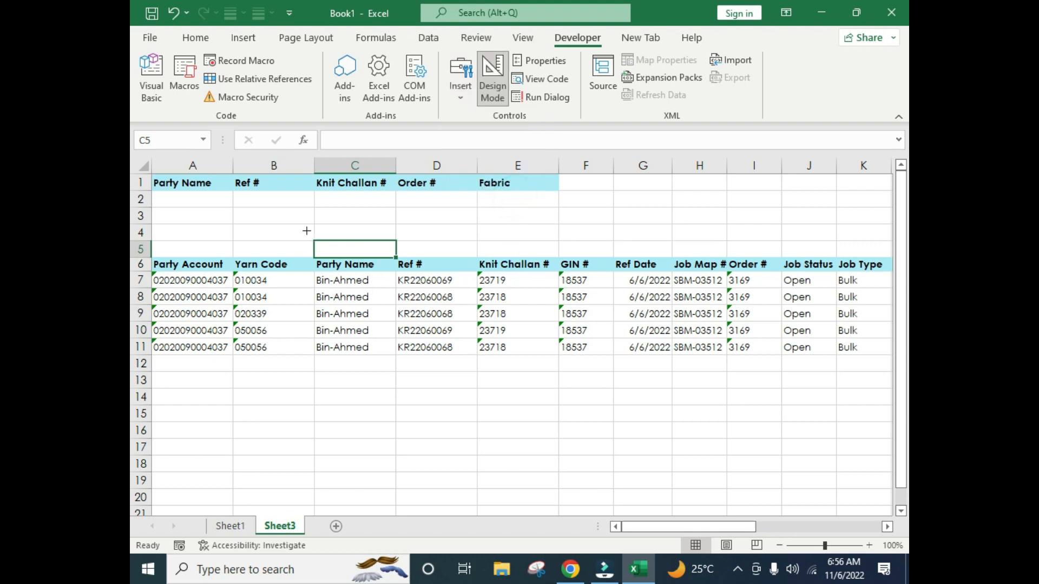
{"action": "left_click_drag", "start_coordinate": [313, 225], "coordinate": [397, 240]}
{"action": "key", "text": "alt"}
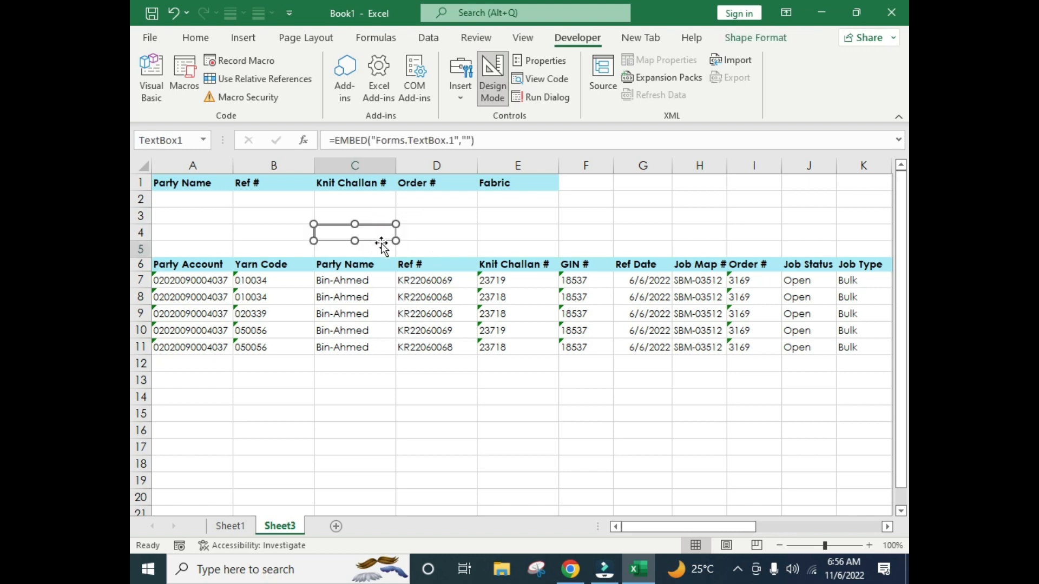
{"action": "left_click_drag", "start_coordinate": [376, 227], "coordinate": [374, 243]}
{"action": "left_click", "coordinate": [446, 232]}
Select the text box over C5 and open its context menu
{"action": "left_click", "coordinate": [372, 294]}
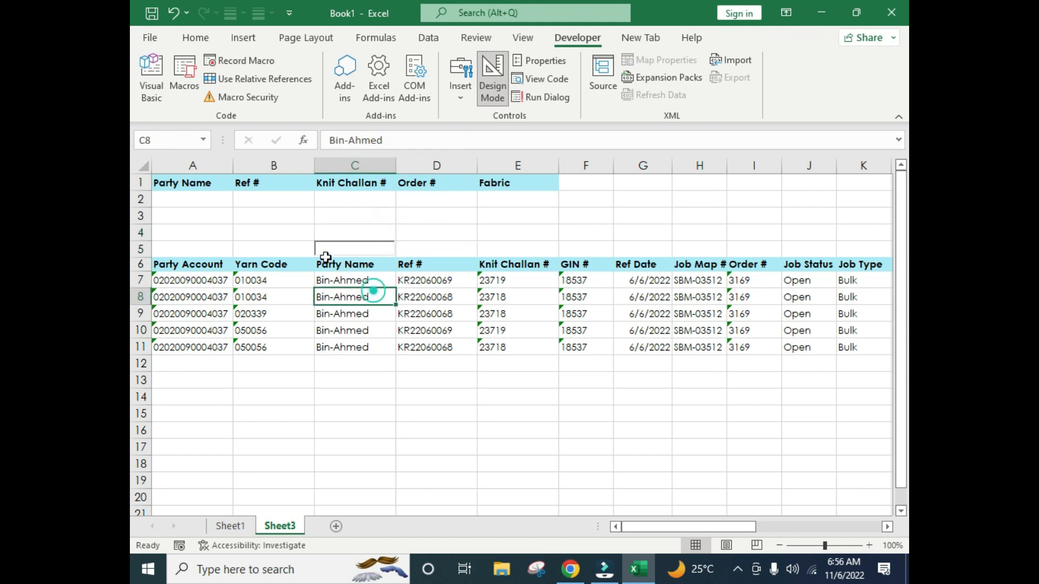
{"action": "left_click", "coordinate": [329, 250]}
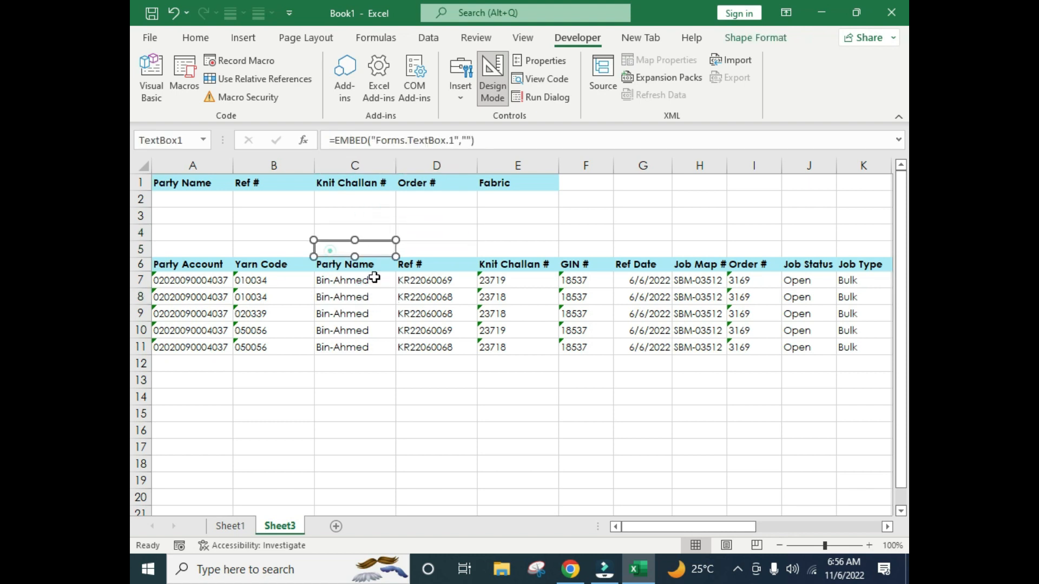
{"action": "right_click", "coordinate": [361, 251]}
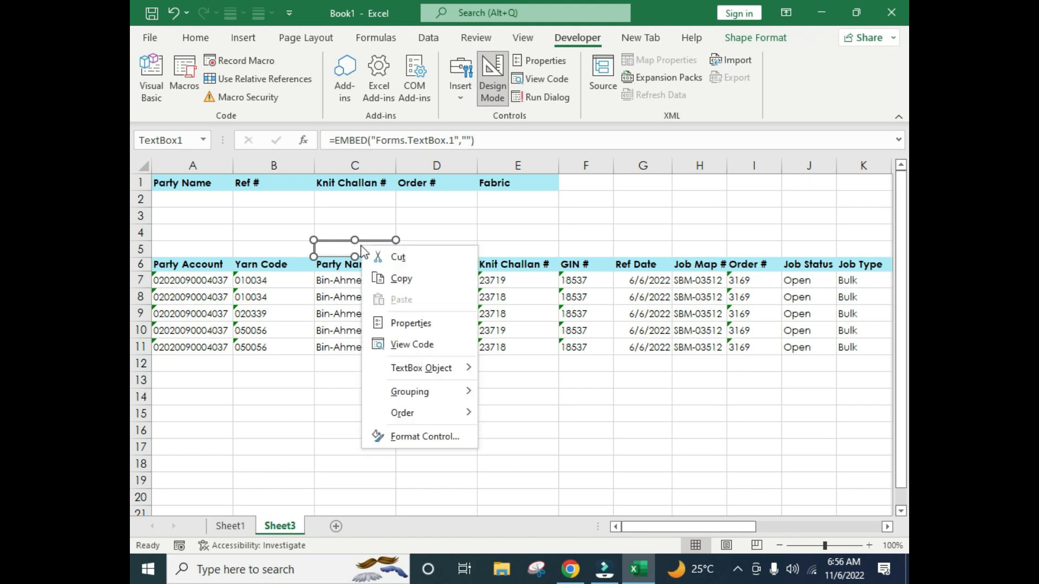
Inspect the properties of the text box in cell C5 and close them again
{"action": "left_click", "coordinate": [407, 324]}
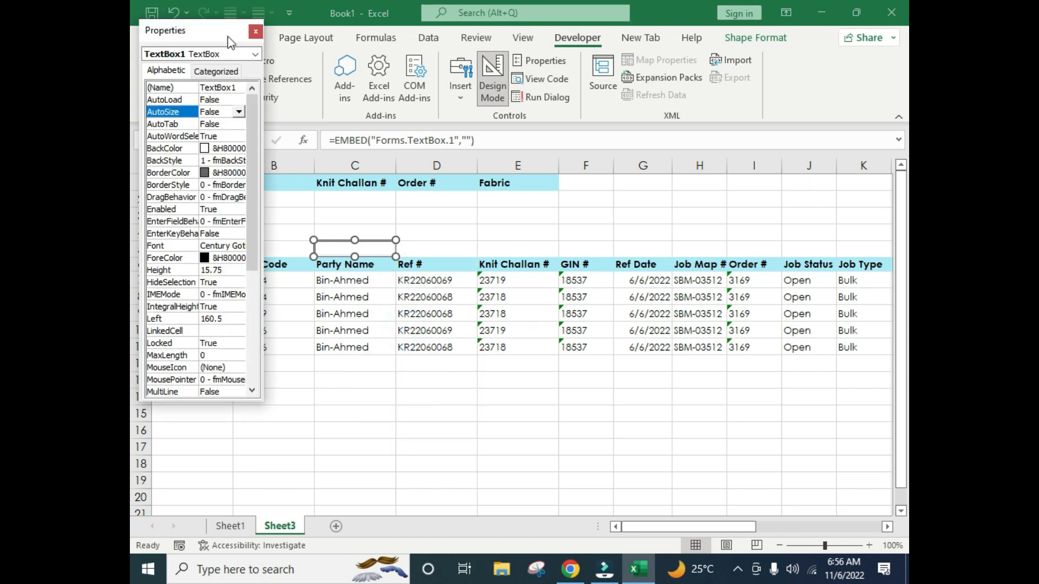
{"action": "left_click_drag", "start_coordinate": [201, 32], "coordinate": [541, 112]}
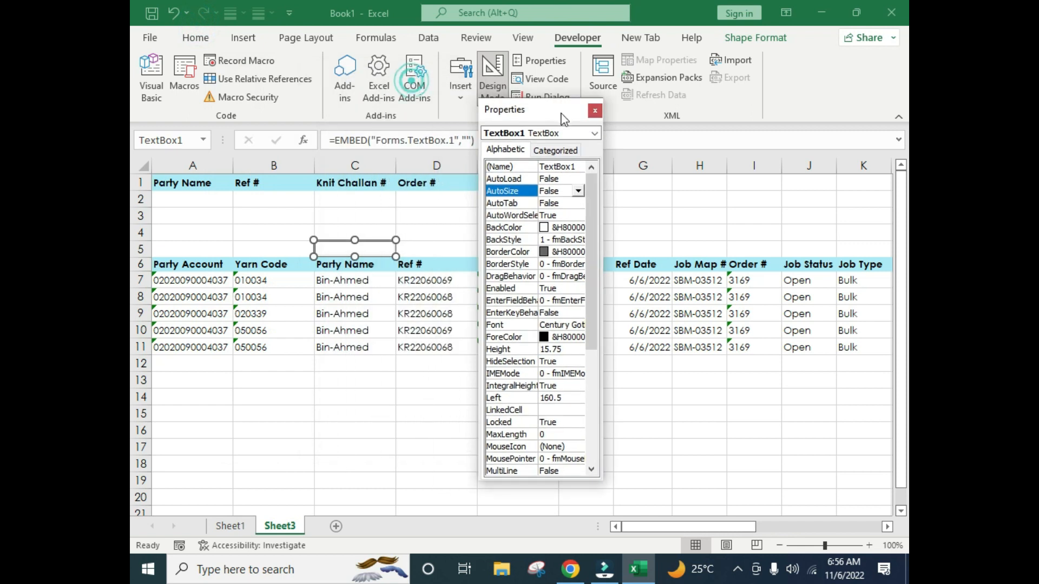
{"action": "left_click", "coordinate": [595, 110]}
{"action": "left_click", "coordinate": [427, 318]}
{"action": "left_click", "coordinate": [217, 233]}
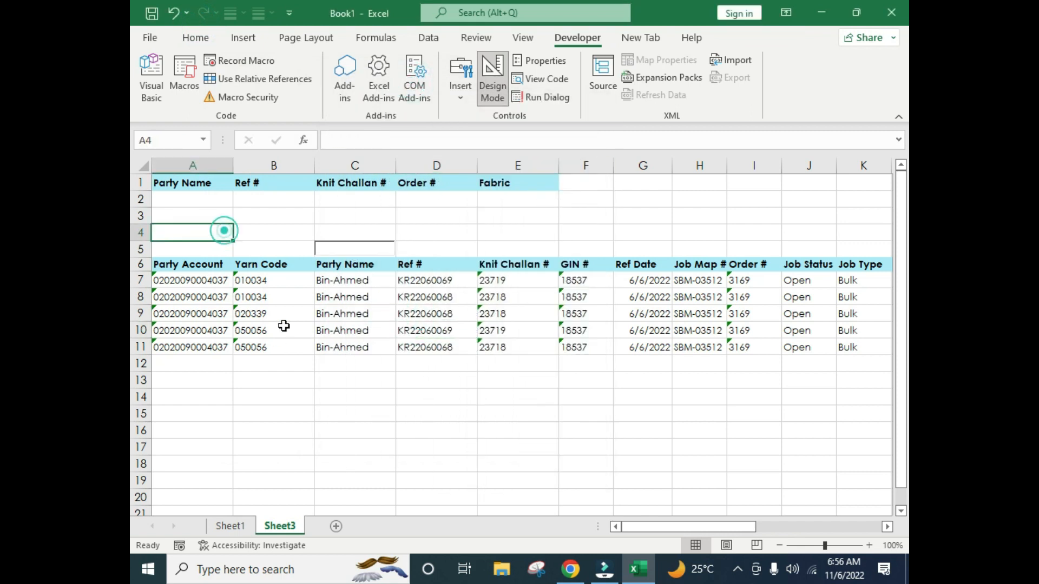
Clear the contents of rows 7 to 17 below the header row on Sheet3
{"action": "left_click", "coordinate": [286, 318]}
{"action": "left_click_drag", "start_coordinate": [191, 281], "coordinate": [706, 386]}
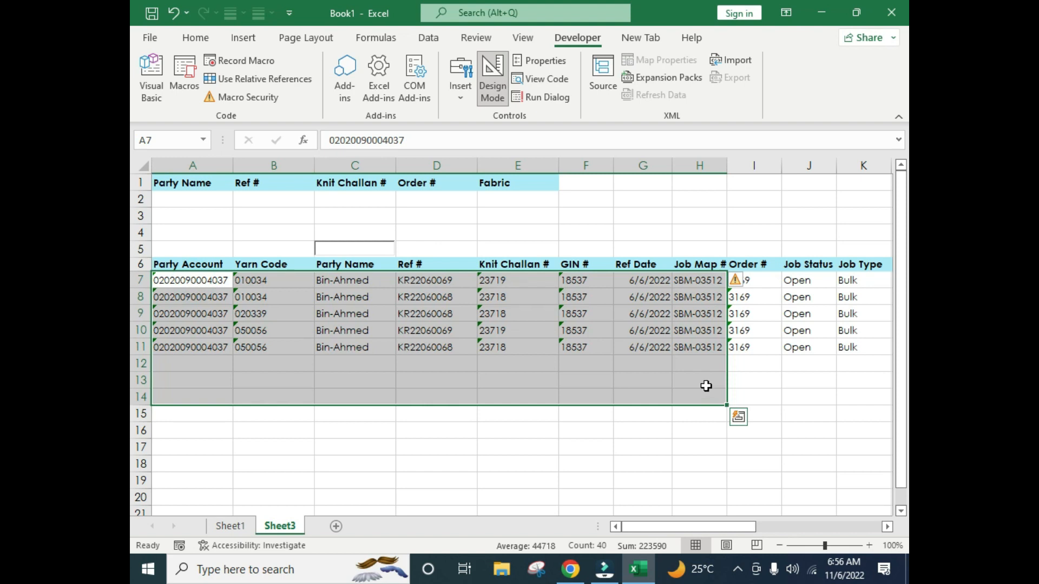
{"action": "left_click", "coordinate": [470, 386]}
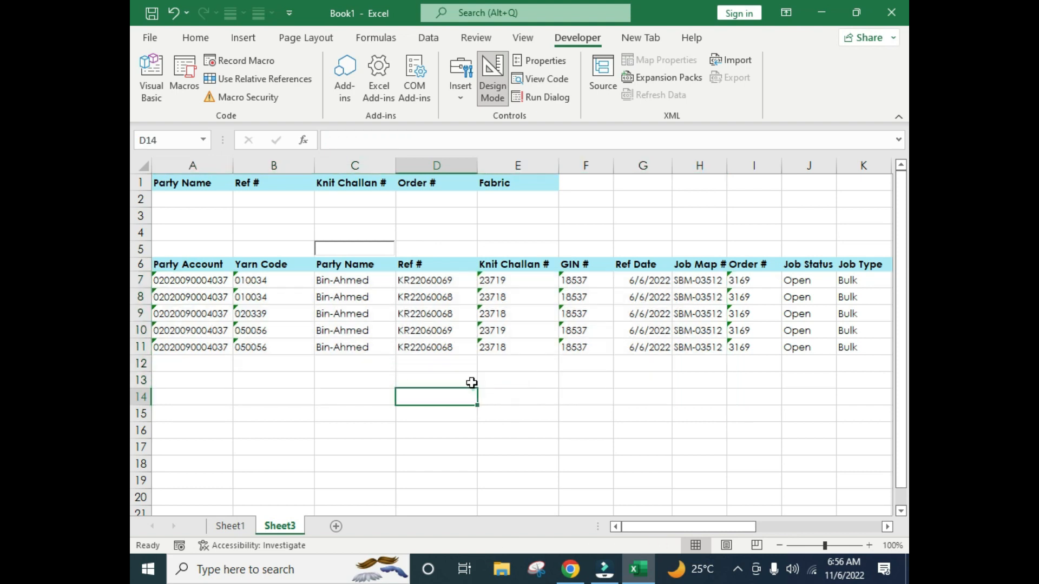
{"action": "left_click", "coordinate": [141, 282]}
{"action": "left_click_drag", "start_coordinate": [142, 282], "coordinate": [178, 460]}
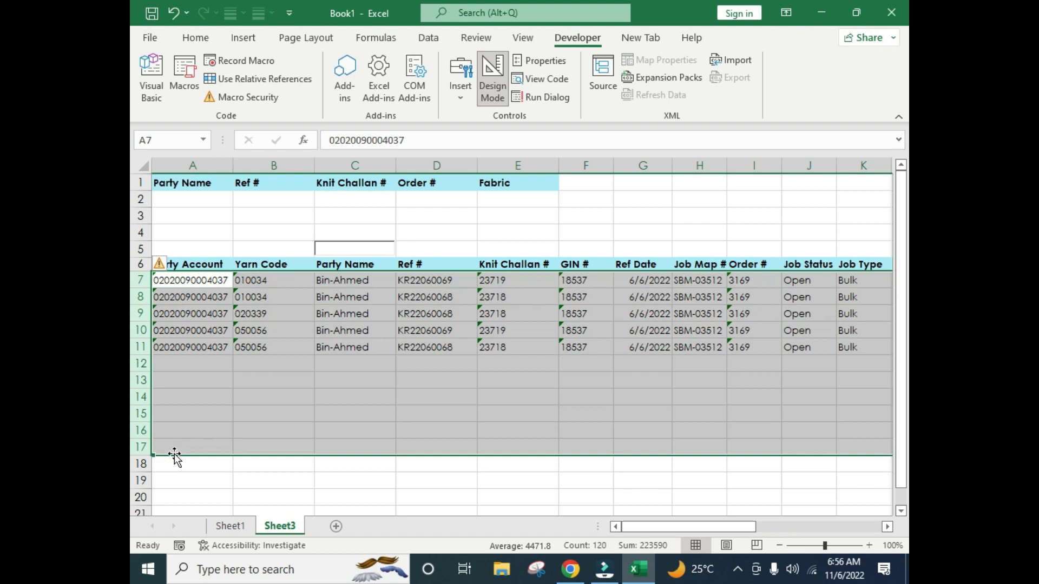
{"action": "key", "text": "Delete"}
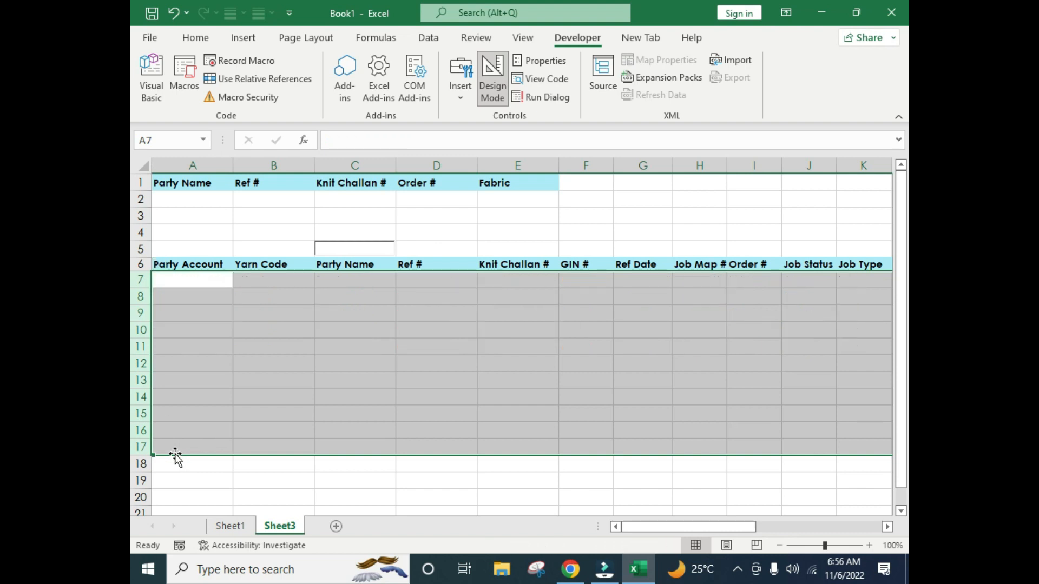
{"action": "left_click", "coordinate": [329, 324]}
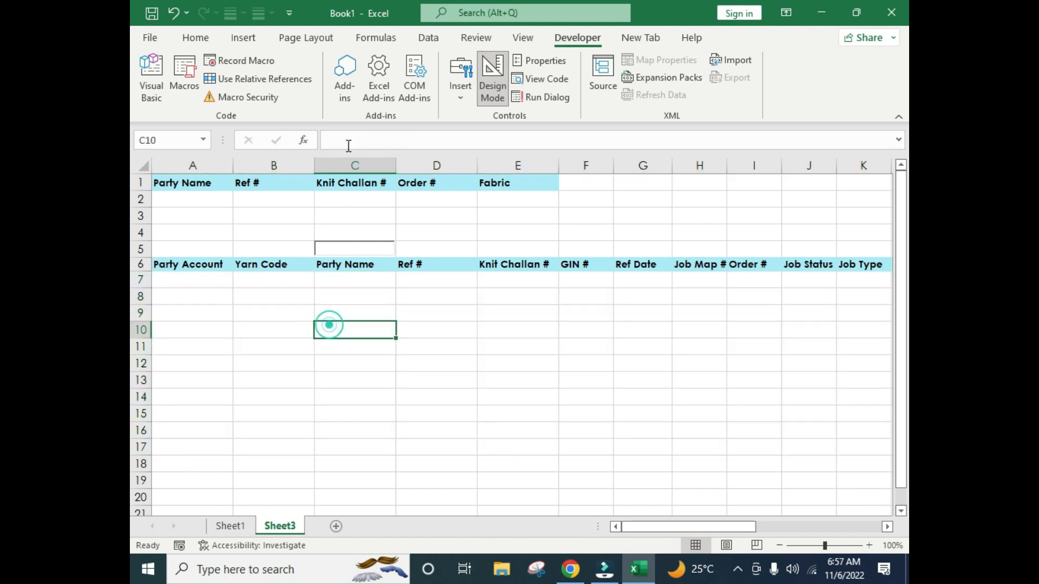
{"action": "left_click", "coordinate": [362, 244]}
{"action": "left_click", "coordinate": [211, 216]}
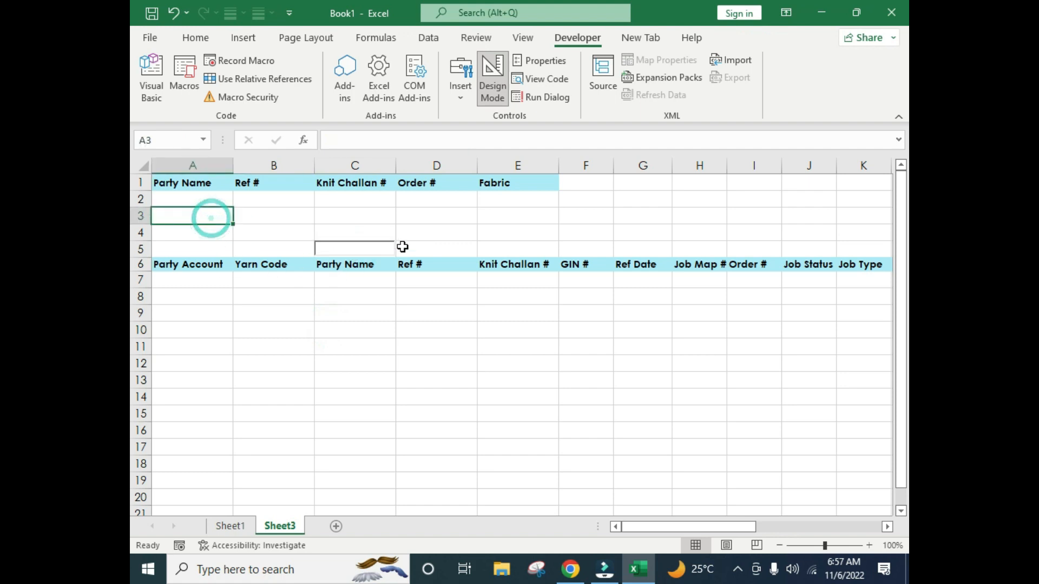
{"action": "left_click", "coordinate": [355, 252]}
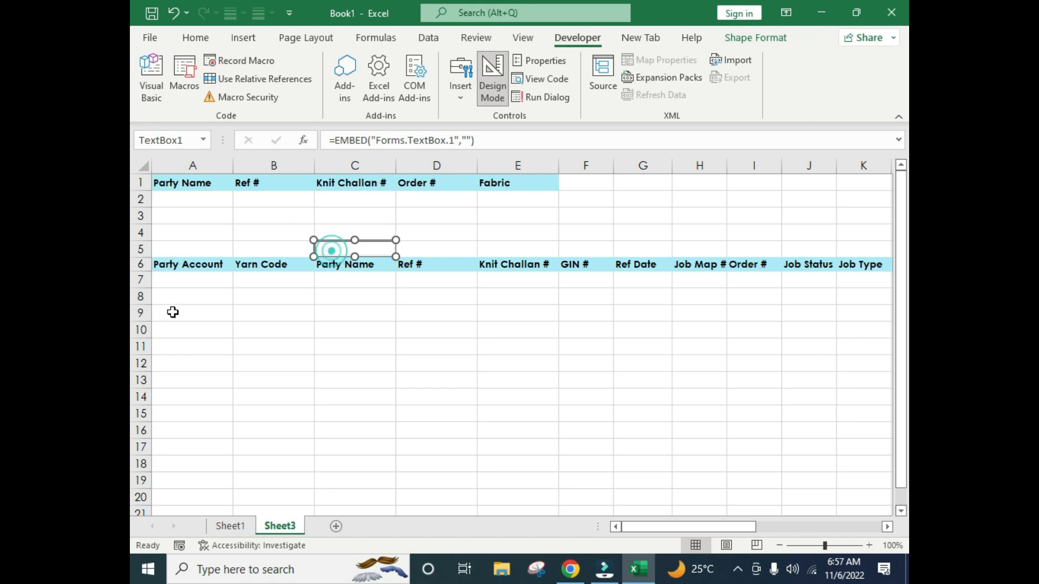
{"action": "left_click", "coordinate": [536, 224]}
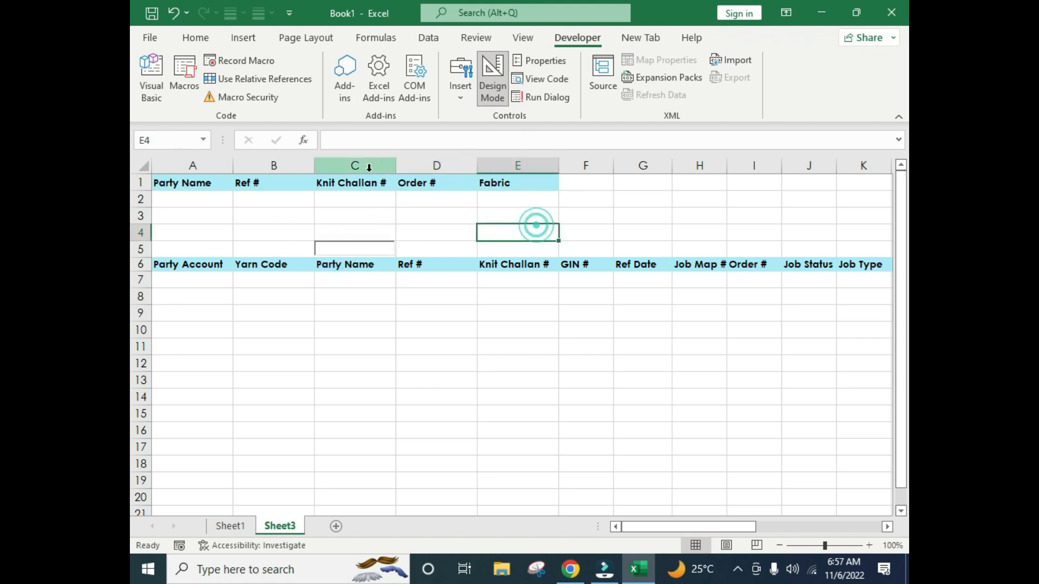
{"action": "left_click", "coordinate": [374, 361]}
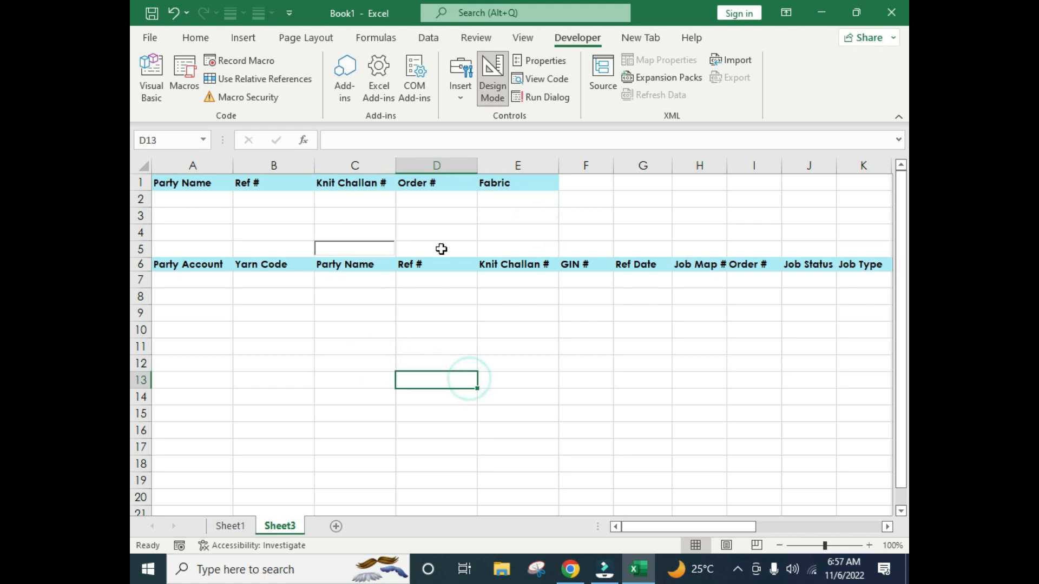
{"action": "left_click", "coordinate": [444, 221]}
{"action": "left_click", "coordinate": [358, 249]}
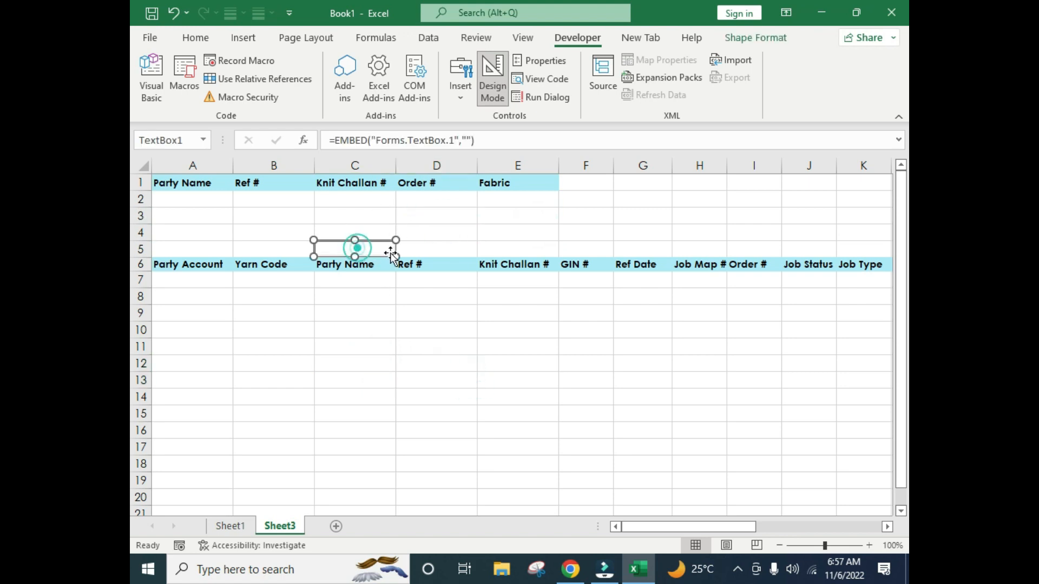
Try a SUM formula referencing cell E4 in cell D12, and clear the cell again
{"action": "left_click", "coordinate": [424, 360]}
{"action": "type", "text": "=sum"}
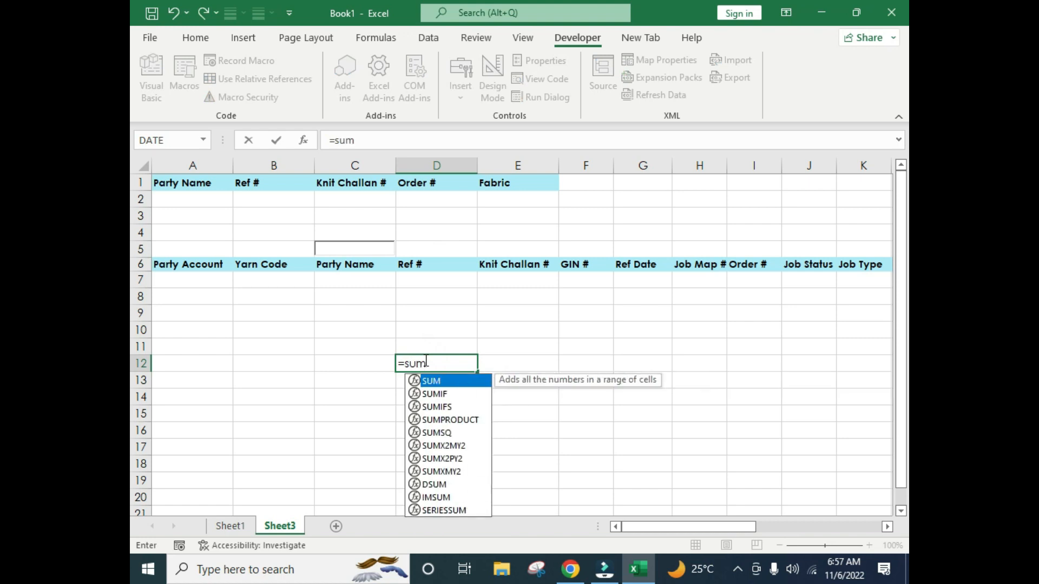
{"action": "key", "text": "Tab"}
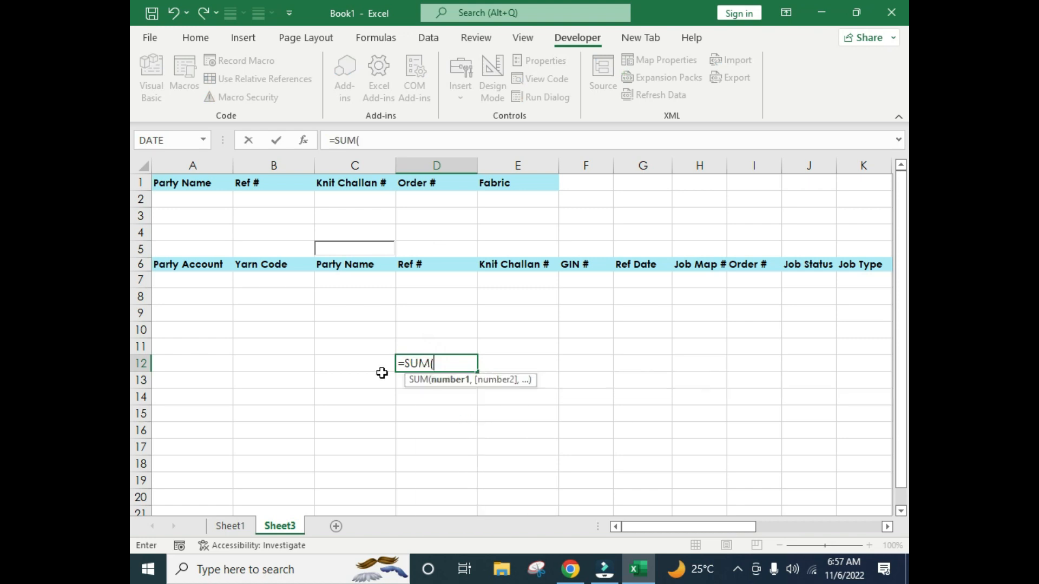
{"action": "left_click", "coordinate": [492, 226]}
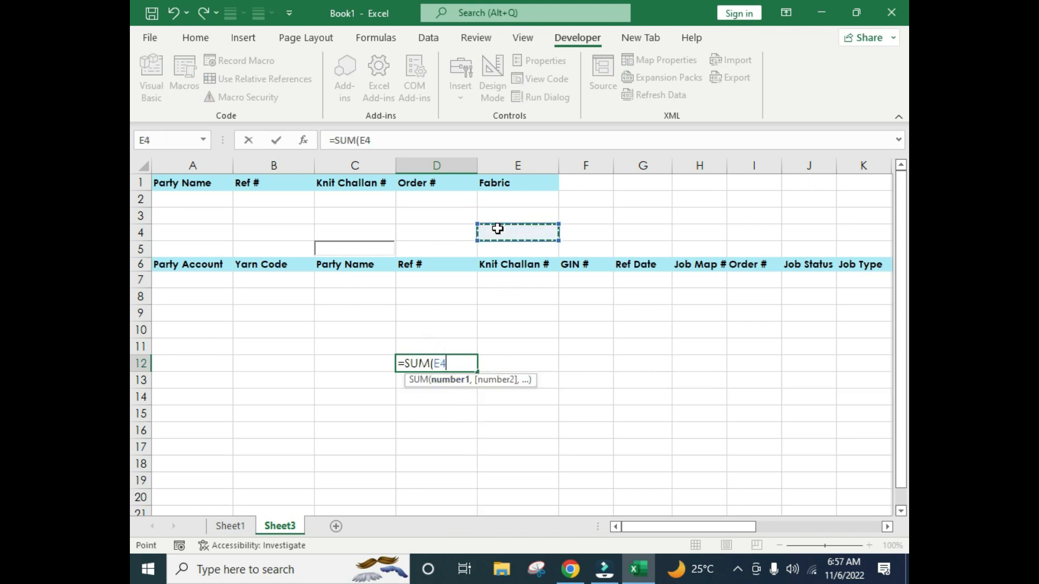
{"action": "left_click", "coordinate": [336, 250]}
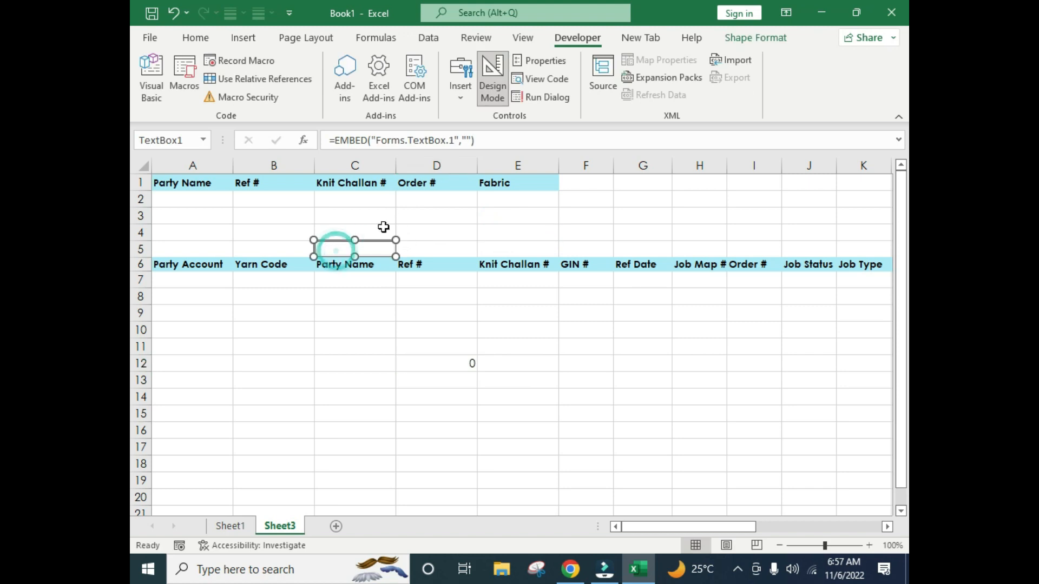
{"action": "left_click", "coordinate": [438, 367]}
{"action": "key", "text": "Delete"}
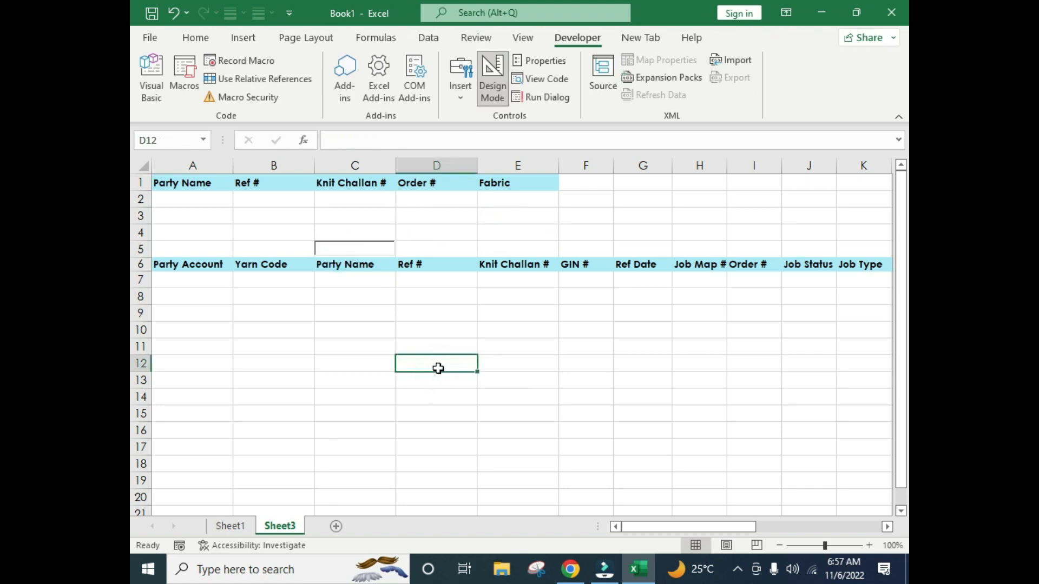
{"action": "left_click", "coordinate": [356, 249]}
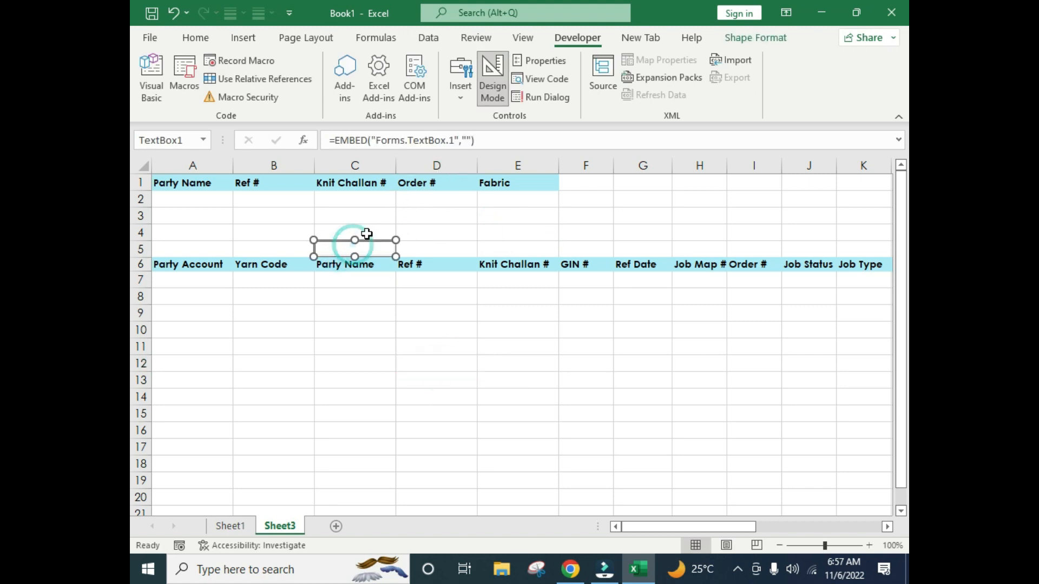
{"action": "left_click", "coordinate": [507, 231]}
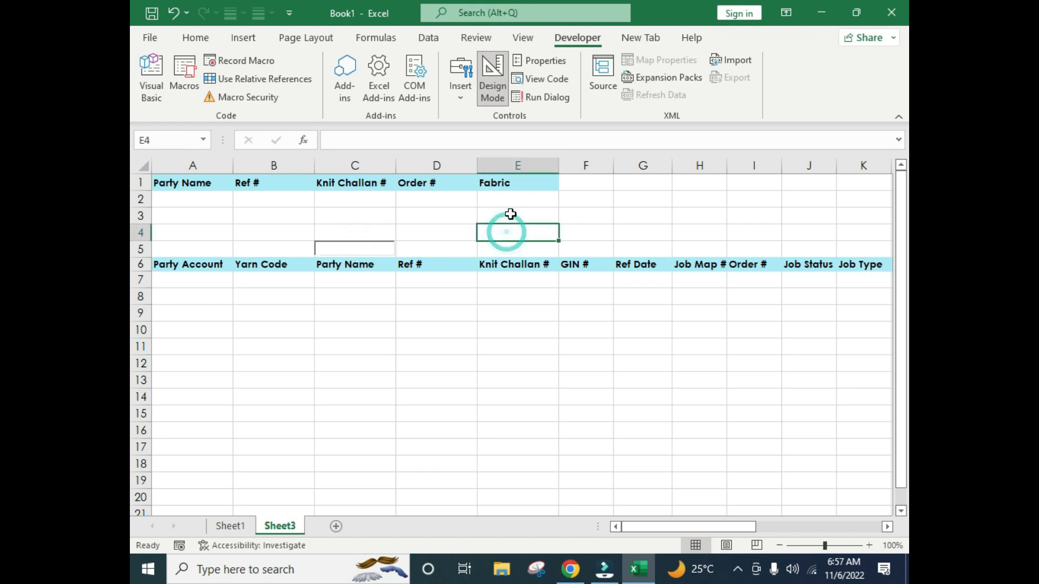
{"action": "left_click", "coordinate": [279, 218]}
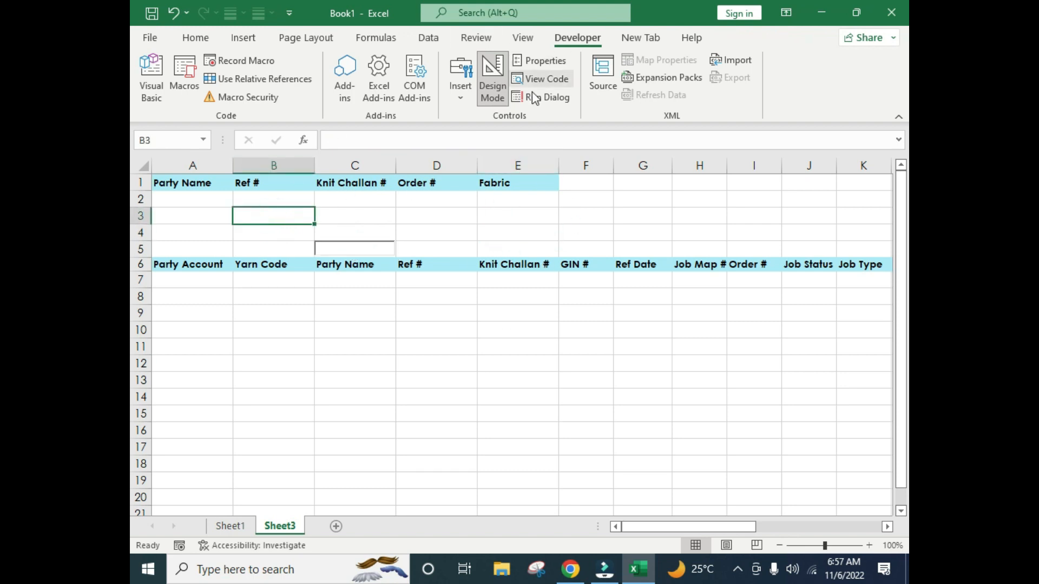
{"action": "left_click", "coordinate": [414, 237]}
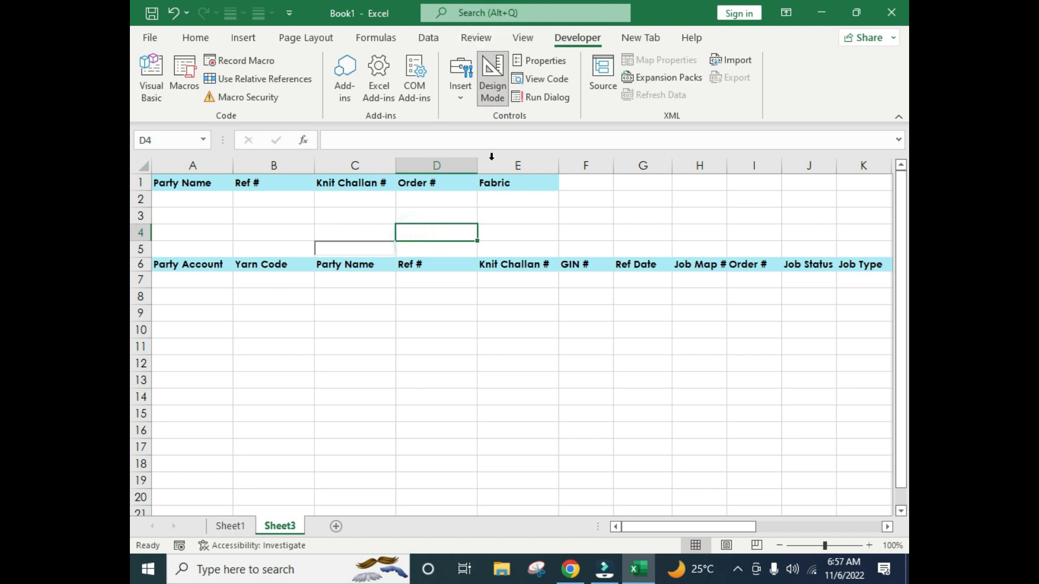
{"action": "left_click", "coordinate": [350, 252]}
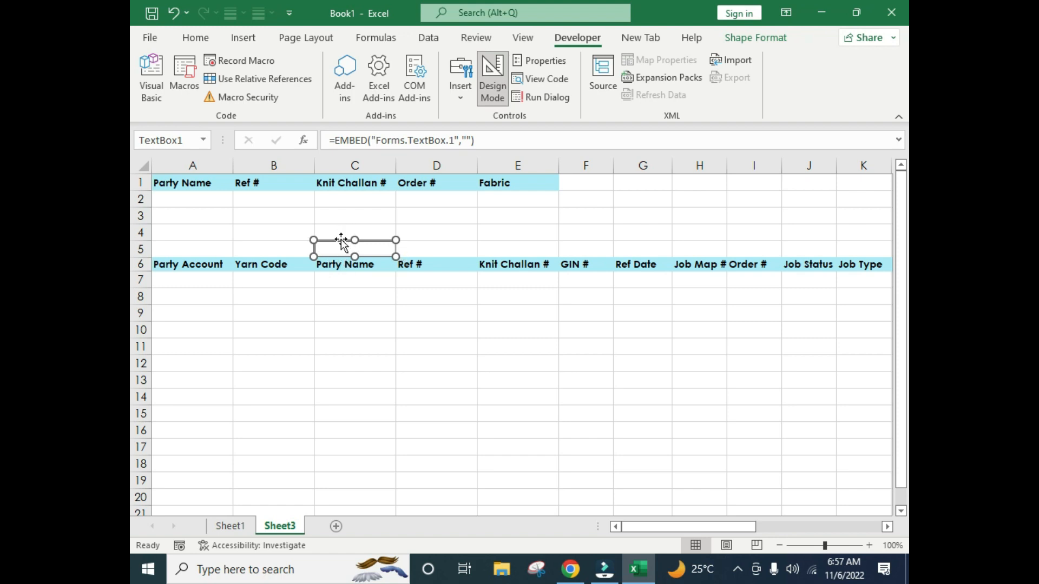
{"action": "left_click", "coordinate": [320, 294]}
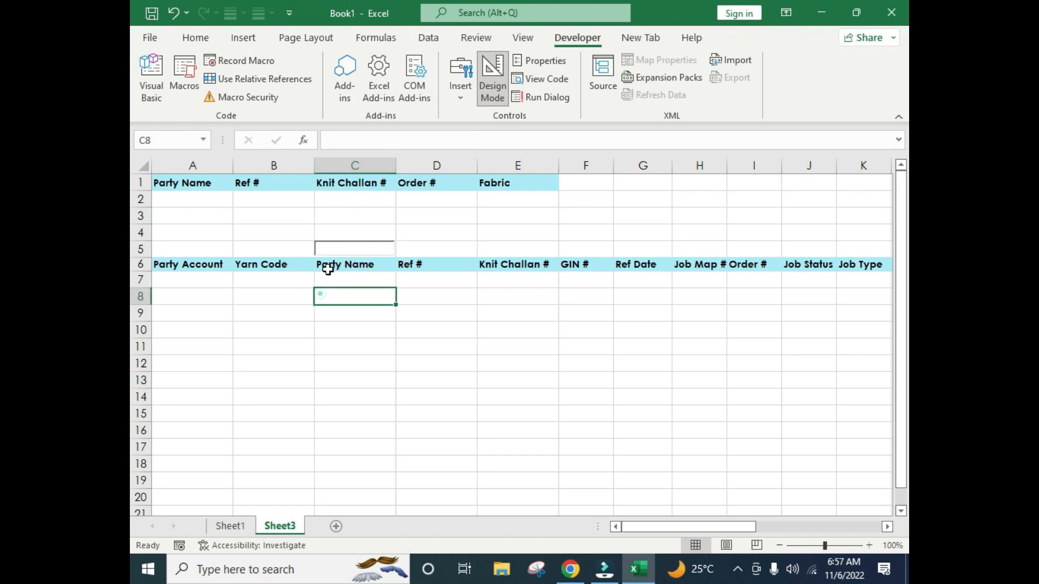
Turn off Design Mode and enter the test text "fdsfsd" in the text box above the lower Party Name header
{"action": "left_click", "coordinate": [493, 78]}
{"action": "left_click", "coordinate": [459, 278]}
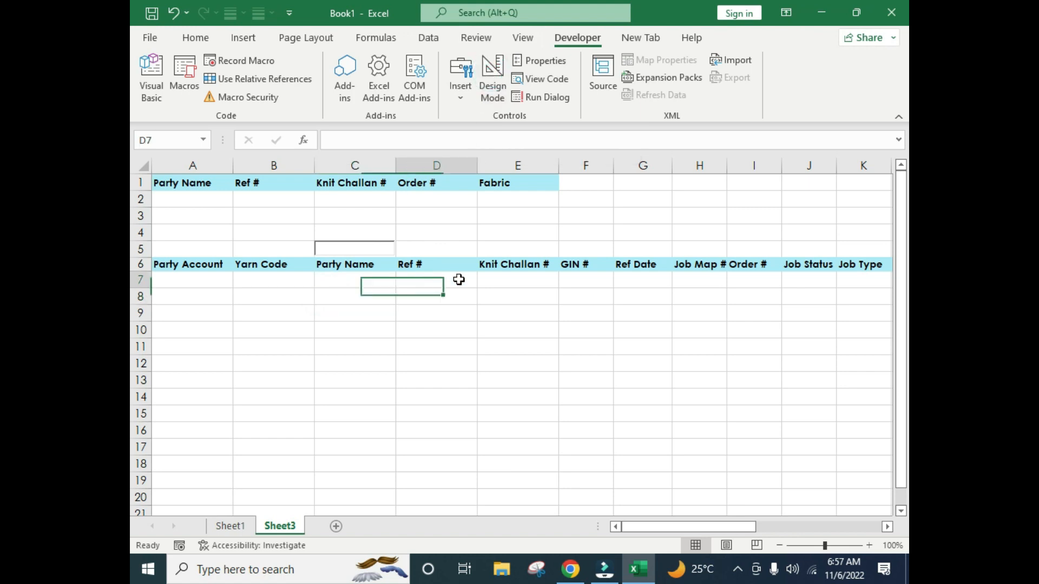
{"action": "left_click", "coordinate": [349, 250]}
{"action": "type", "text": "fdsfsd"}
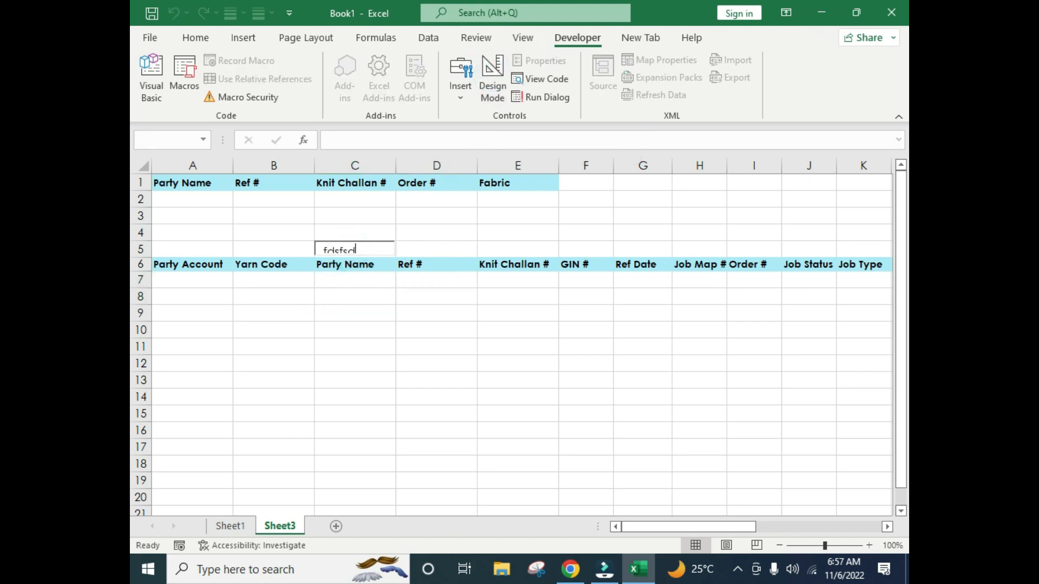
{"action": "left_click", "coordinate": [393, 297]}
{"action": "left_click", "coordinate": [209, 248]}
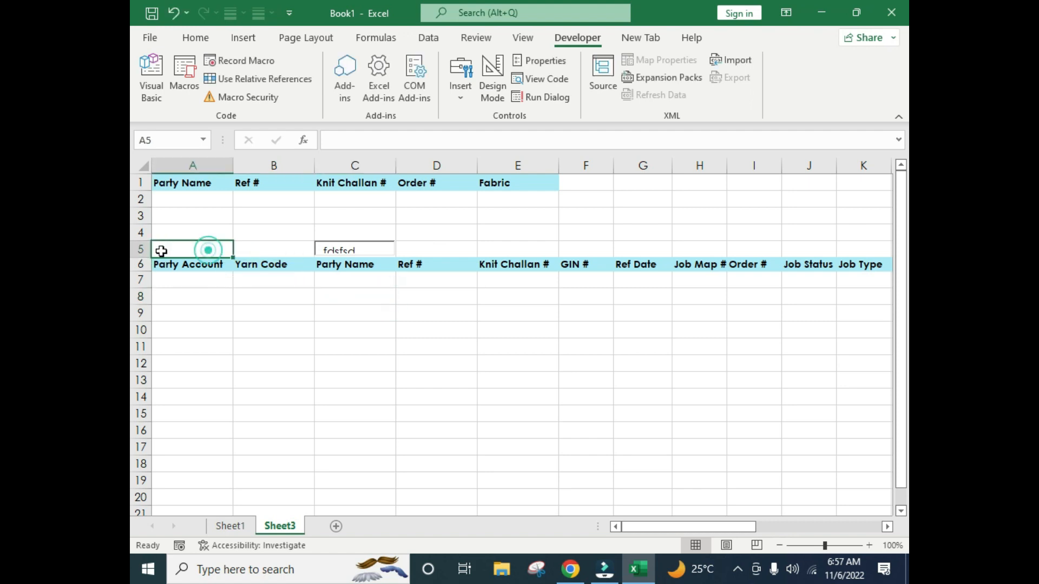
Increase the height of row 5 and delete the test text from the text box
{"action": "left_click_drag", "start_coordinate": [138, 258], "coordinate": [139, 263]}
{"action": "left_click", "coordinate": [329, 250]}
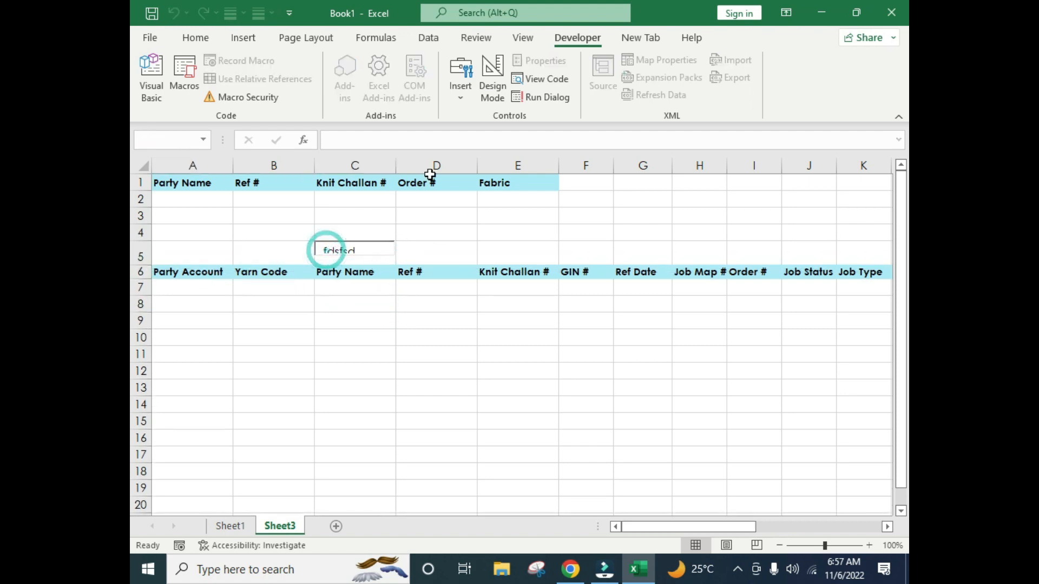
{"action": "left_click_drag", "start_coordinate": [361, 253], "coordinate": [308, 251]}
{"action": "left_click", "coordinate": [380, 252]}
{"action": "left_click_drag", "start_coordinate": [373, 250], "coordinate": [173, 237]}
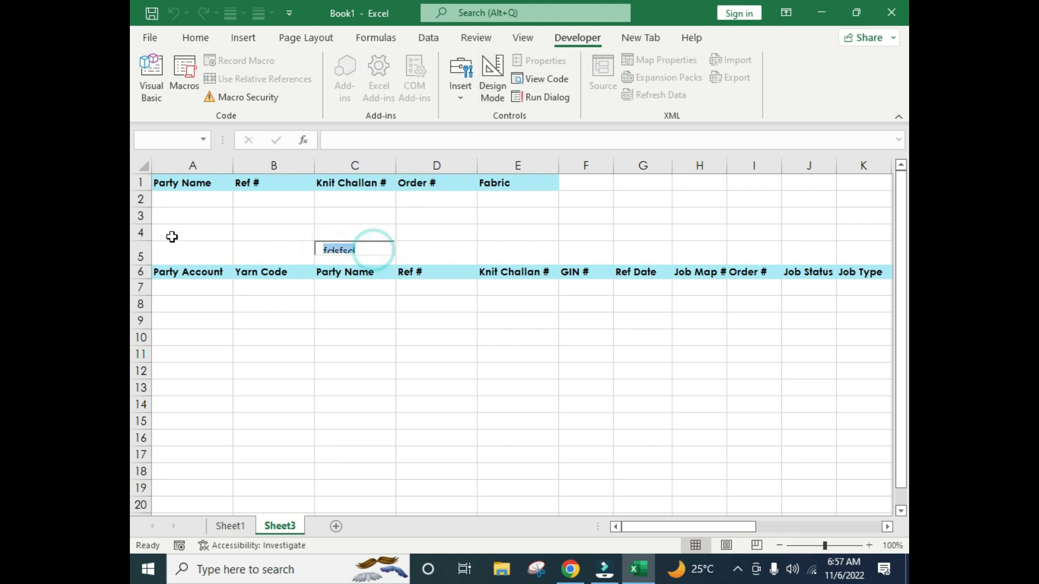
{"action": "key", "text": "Delete"}
Reduce the height of row 5 slightly
{"action": "left_click", "coordinate": [339, 255]}
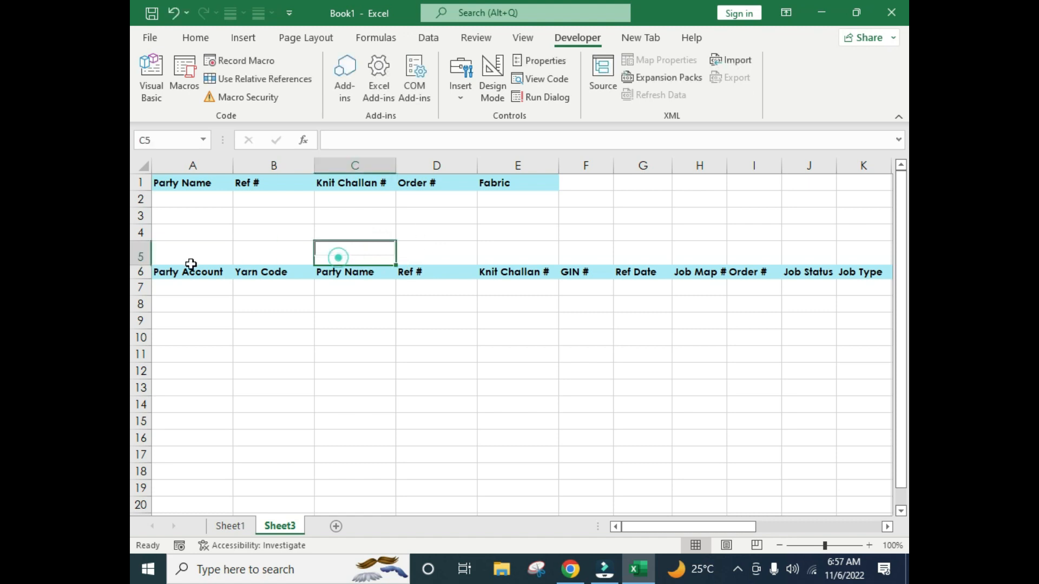
{"action": "left_click_drag", "start_coordinate": [144, 265], "coordinate": [144, 266]}
{"action": "left_click", "coordinate": [357, 334]}
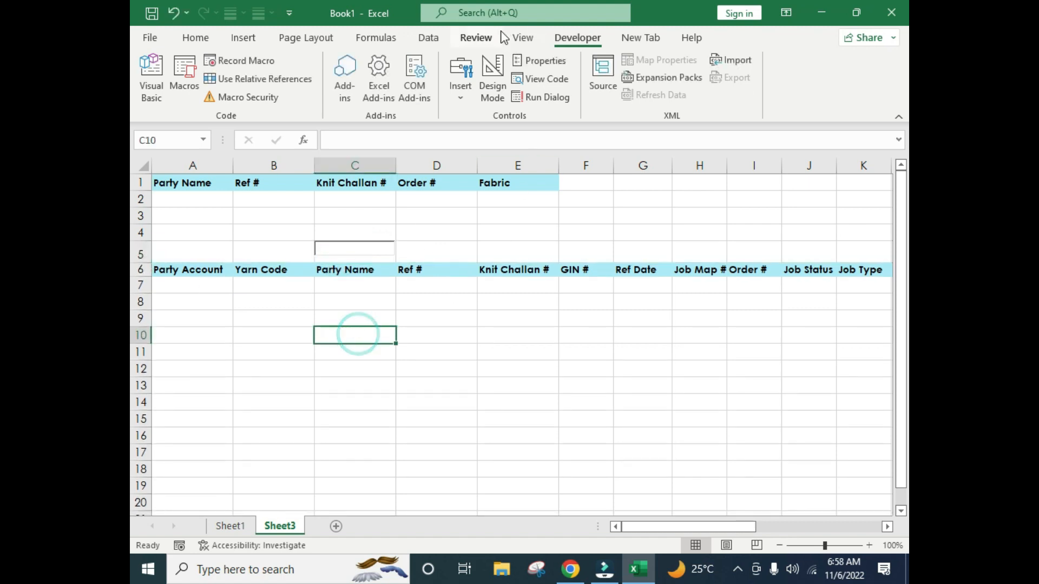
Turn on Design Mode and stretch the text box downward to fill the height of cell C5
{"action": "left_click", "coordinate": [493, 80]}
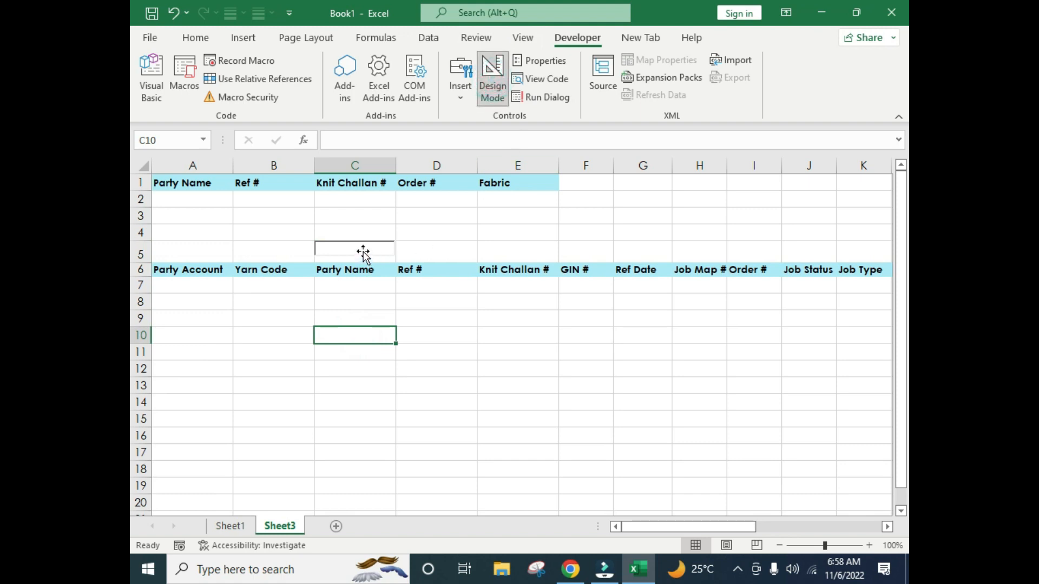
{"action": "left_click", "coordinate": [362, 253]}
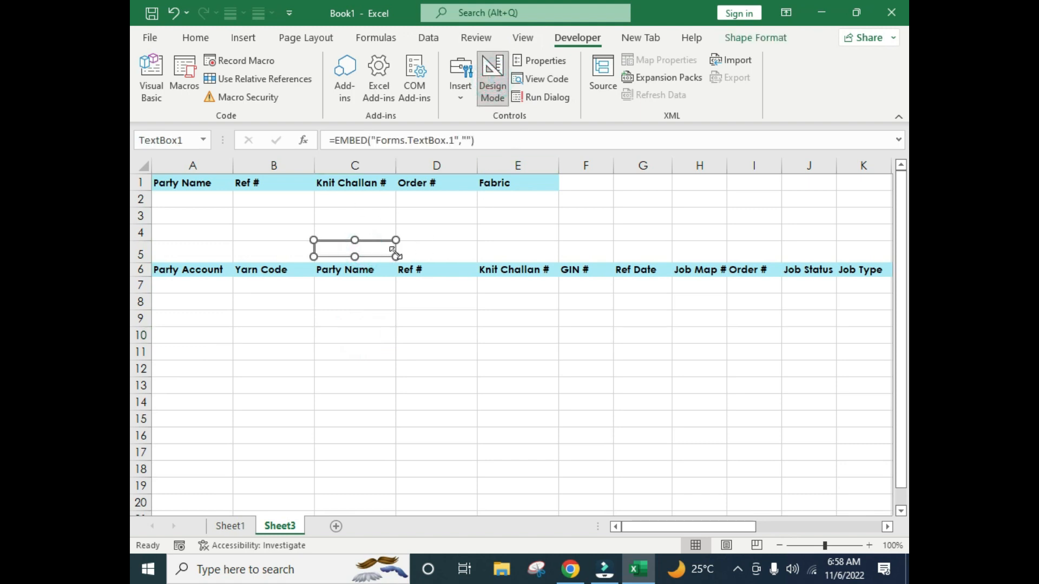
{"action": "mouse_move", "coordinate": [395, 252]}
{"action": "left_mouse_down"}
{"action": "mouse_move", "coordinate": [436, 216]}
{"action": "mouse_move", "coordinate": [496, 242]}
{"action": "mouse_move", "coordinate": [343, 260]}
{"action": "mouse_move", "coordinate": [395, 263]}
{"action": "left_mouse_up"}
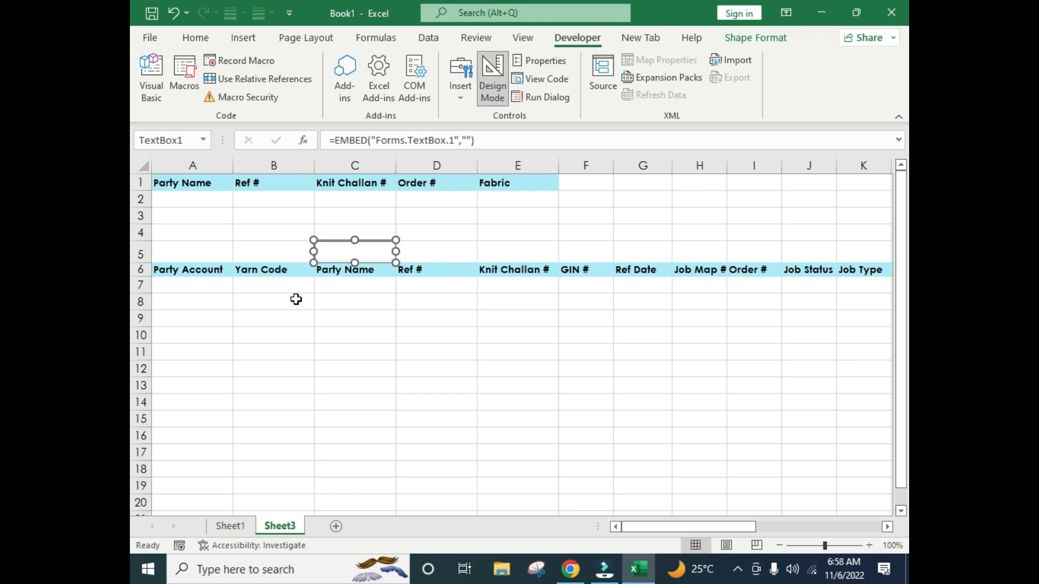
{"action": "left_click", "coordinate": [449, 297]}
{"action": "left_click", "coordinate": [383, 284]}
{"action": "left_click_drag", "start_coordinate": [194, 285], "coordinate": [825, 405]}
{"action": "left_click", "coordinate": [407, 351]}
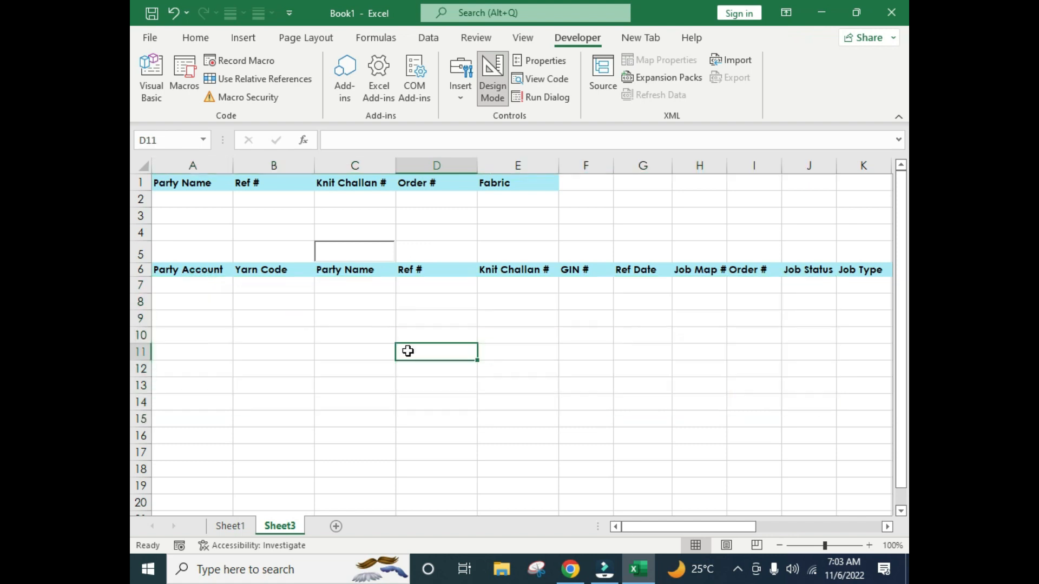
Turn off Design Mode, enter the test text "fzxcv" in the text box above the lower Party Name header and delete it
{"action": "left_click", "coordinate": [339, 246]}
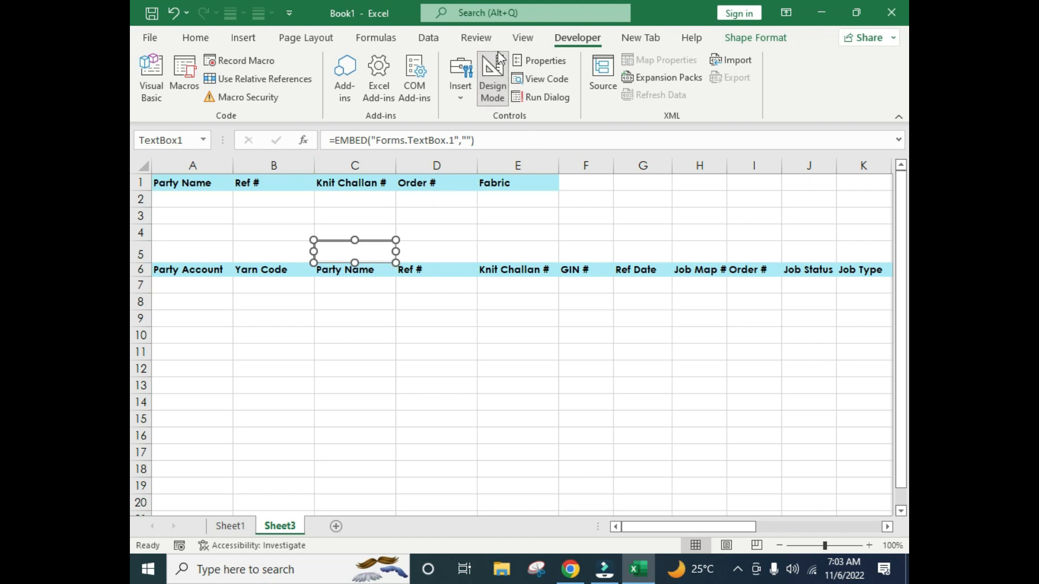
{"action": "left_click", "coordinate": [492, 76]}
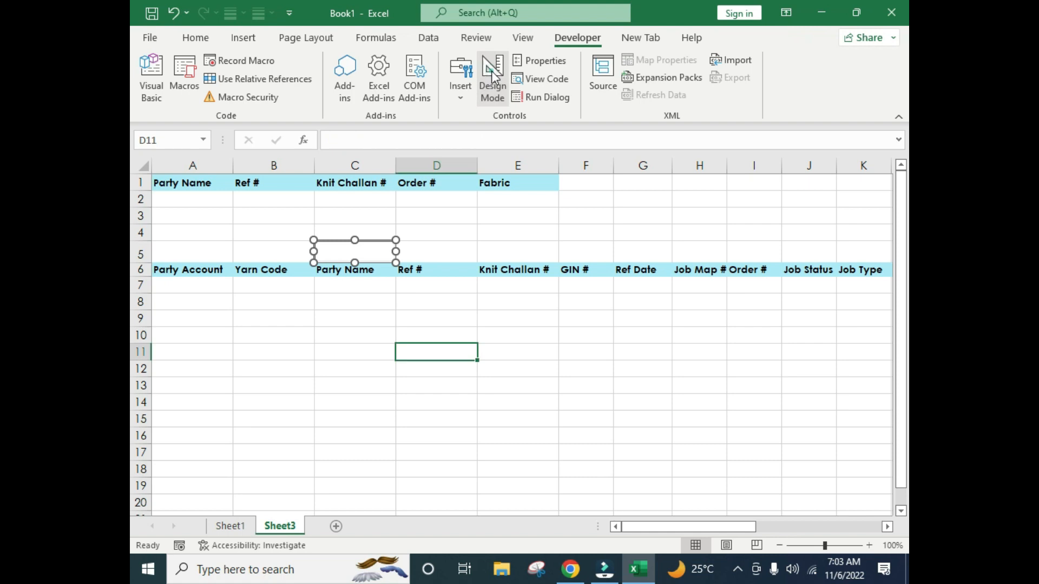
{"action": "left_click", "coordinate": [434, 299]}
{"action": "left_click", "coordinate": [347, 251]}
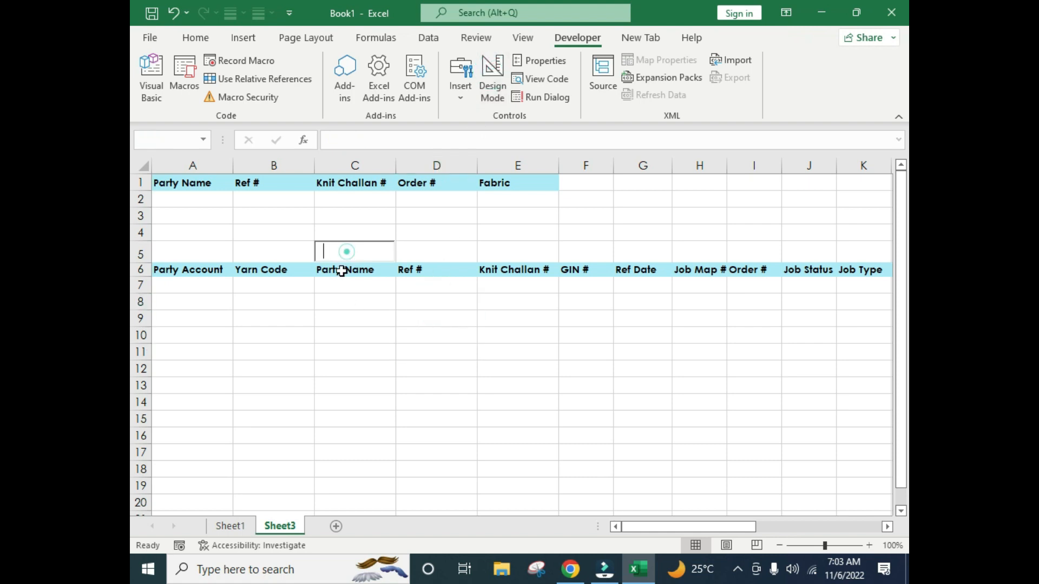
{"action": "type", "text": "fzxcv"}
{"action": "left_click_drag", "start_coordinate": [365, 251], "coordinate": [228, 253]}
{"action": "key", "text": "BackSpace"}
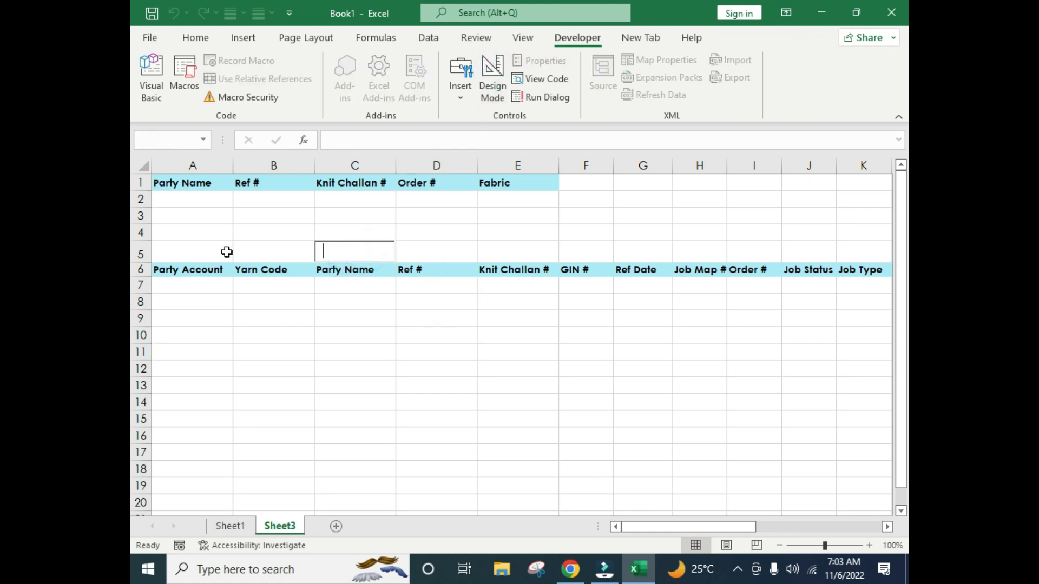
Turn on Design Mode and open the properties of the text box above Party Name in an enlarged Properties window
{"action": "left_click", "coordinate": [493, 87]}
{"action": "left_click", "coordinate": [434, 303]}
{"action": "left_click", "coordinate": [414, 364]}
{"action": "left_click", "coordinate": [350, 252]}
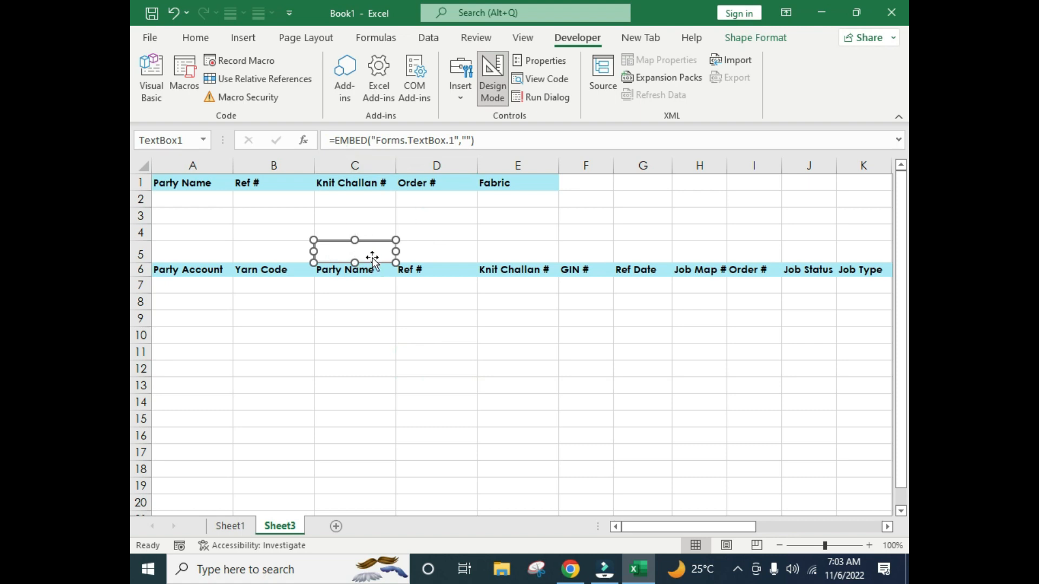
{"action": "right_click", "coordinate": [368, 251]}
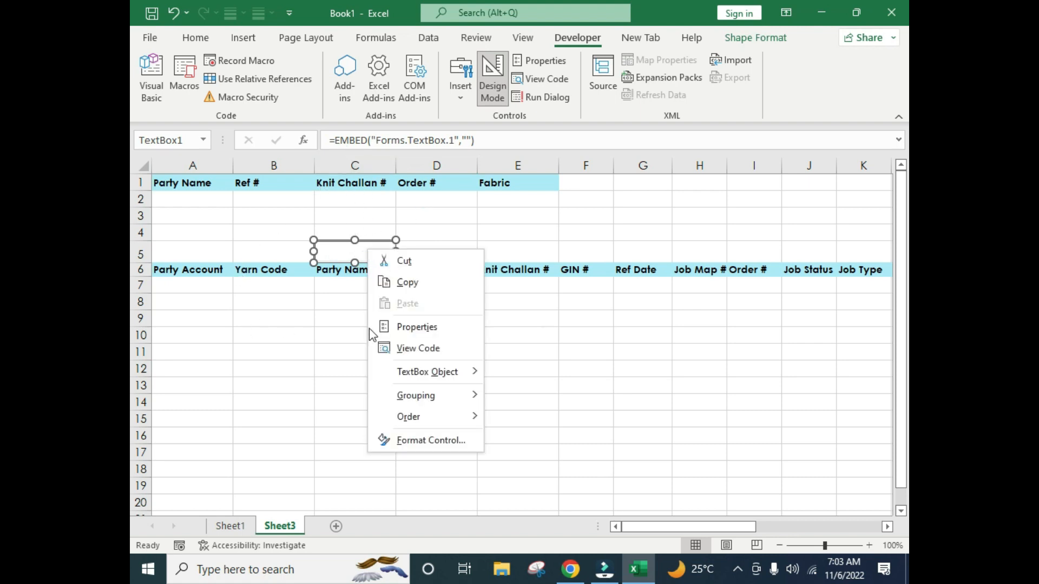
{"action": "left_click", "coordinate": [414, 327]}
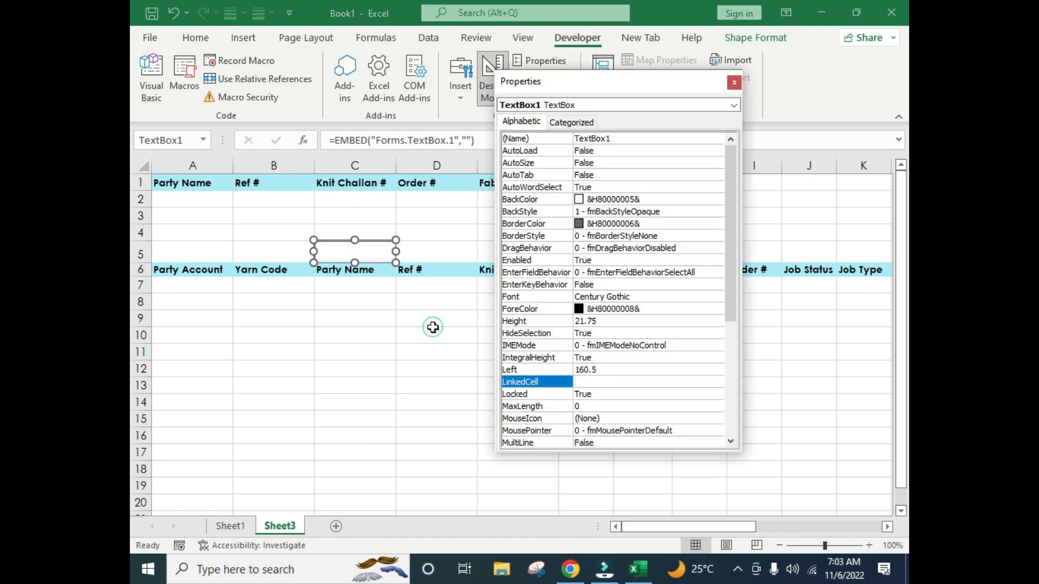
{"action": "left_click", "coordinate": [733, 83]}
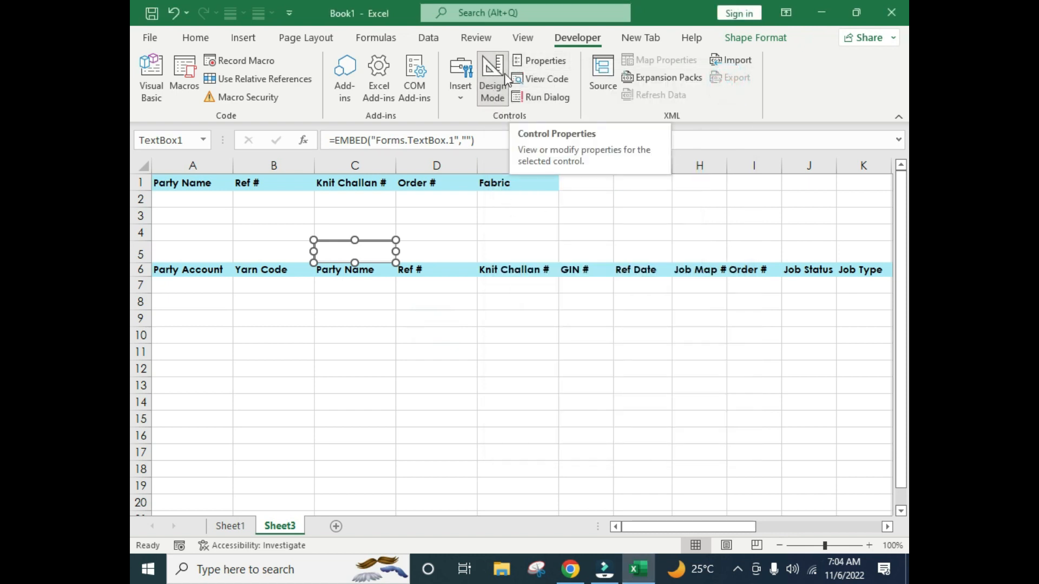
{"action": "left_click", "coordinate": [543, 61]}
{"action": "left_click_drag", "start_coordinate": [598, 86], "coordinate": [534, 92]}
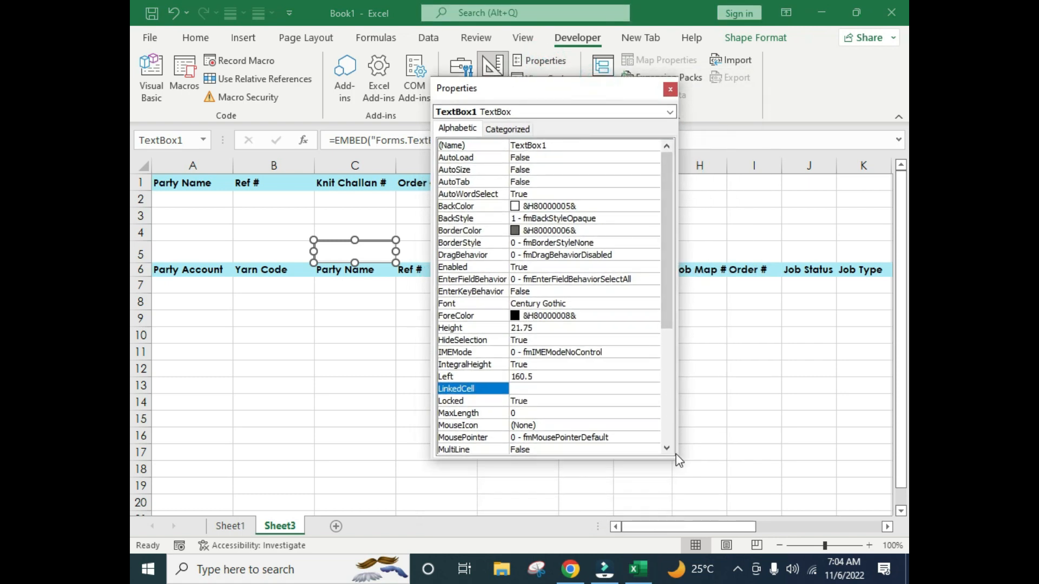
{"action": "left_click_drag", "start_coordinate": [680, 459], "coordinate": [774, 538]}
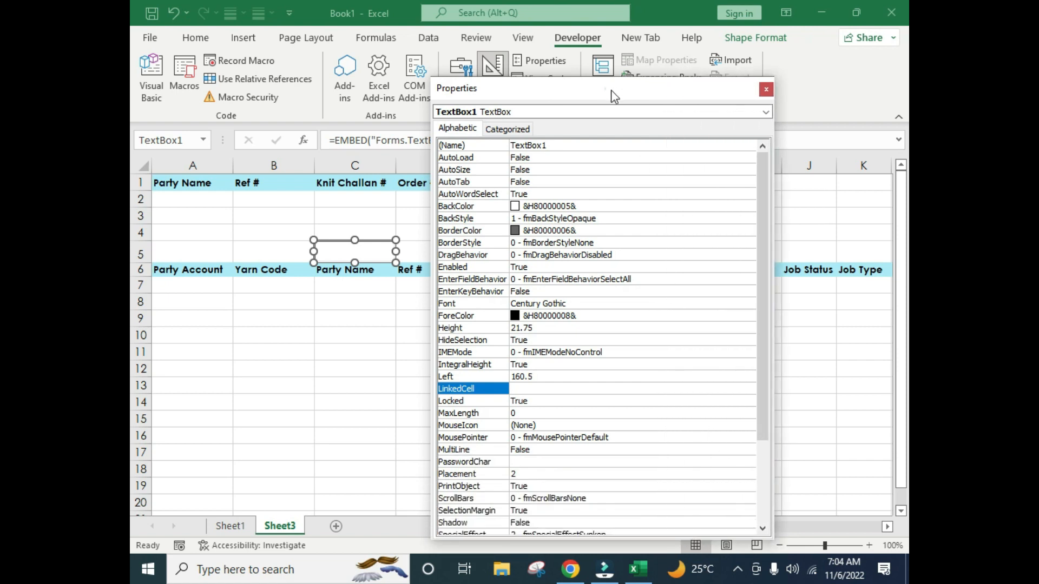
{"action": "left_click_drag", "start_coordinate": [611, 90], "coordinate": [678, 44]}
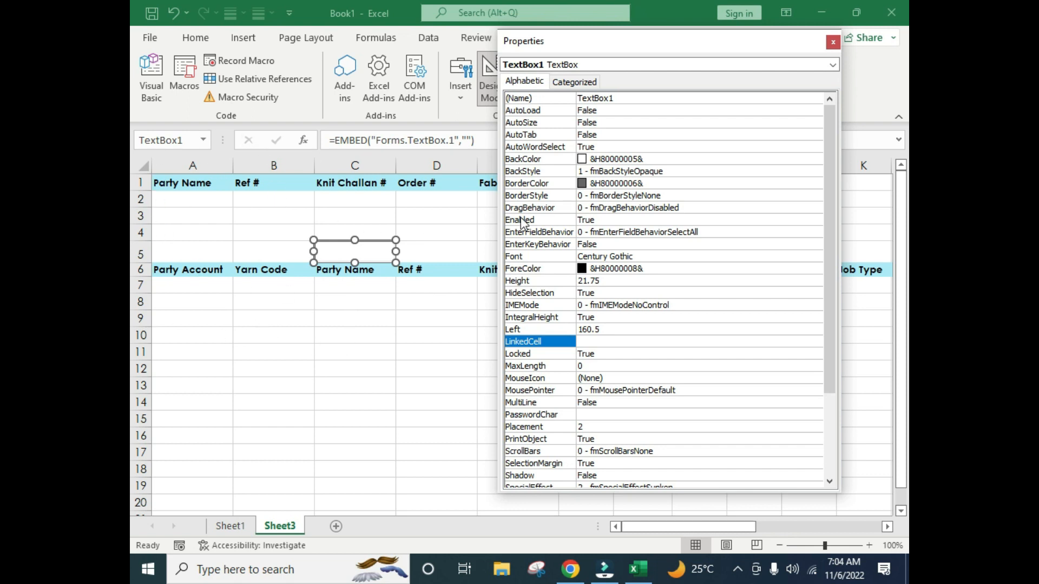
Set the text box's LinkedCell property to A4 and close its properties
{"action": "left_click", "coordinate": [570, 136]}
{"action": "left_click", "coordinate": [552, 173]}
{"action": "left_click", "coordinate": [550, 233]}
{"action": "left_click", "coordinate": [549, 293]}
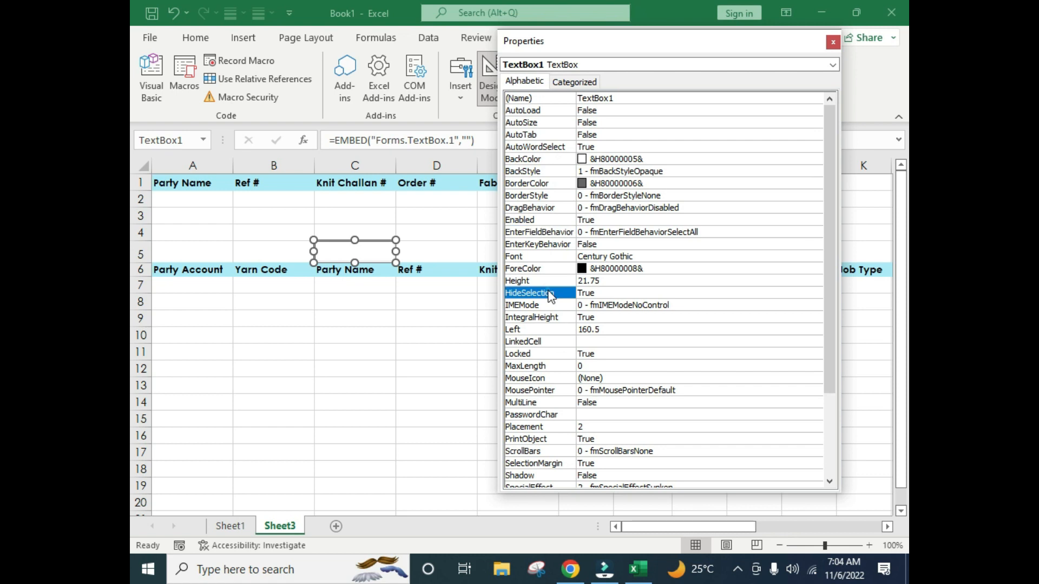
{"action": "left_click", "coordinate": [523, 207]}
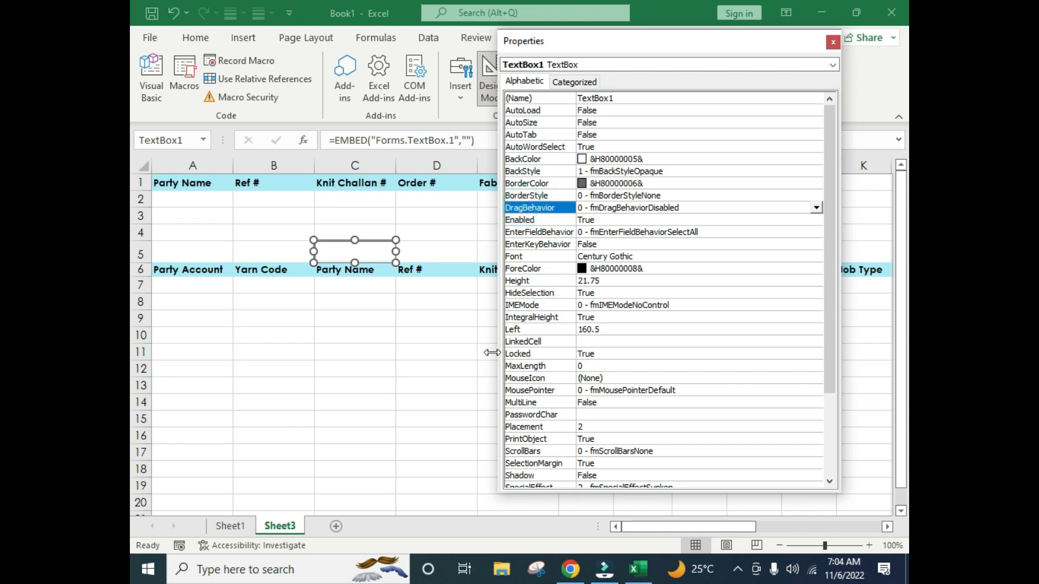
{"action": "left_click", "coordinate": [531, 343]}
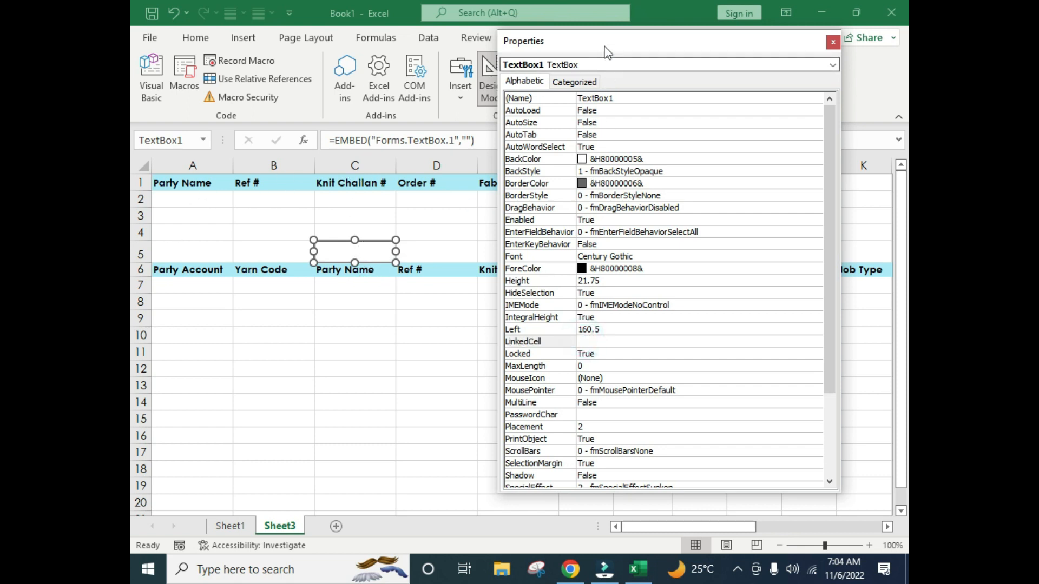
{"action": "left_click_drag", "start_coordinate": [603, 47], "coordinate": [617, 71]}
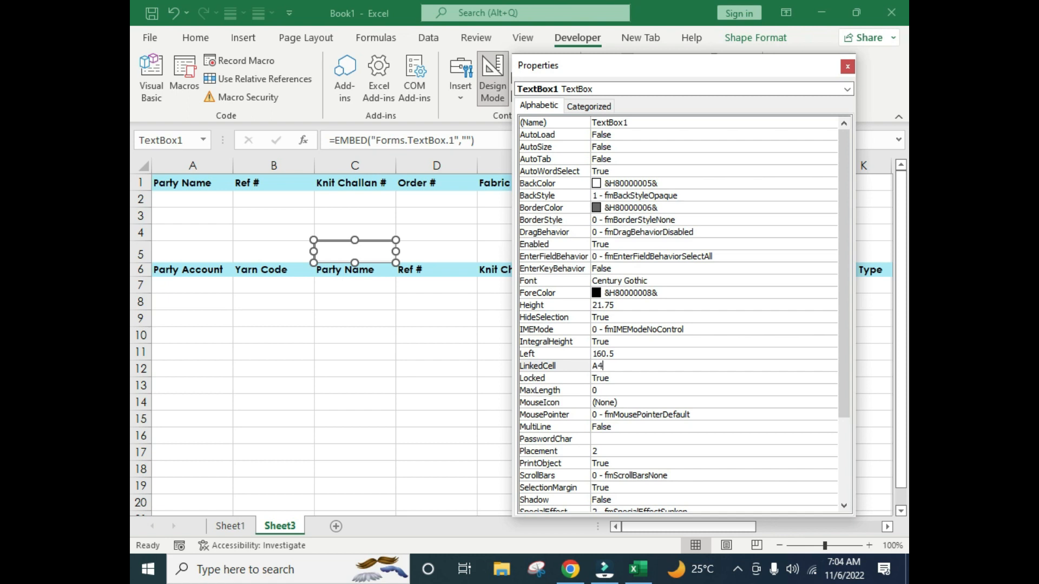
{"action": "key", "text": "Return"}
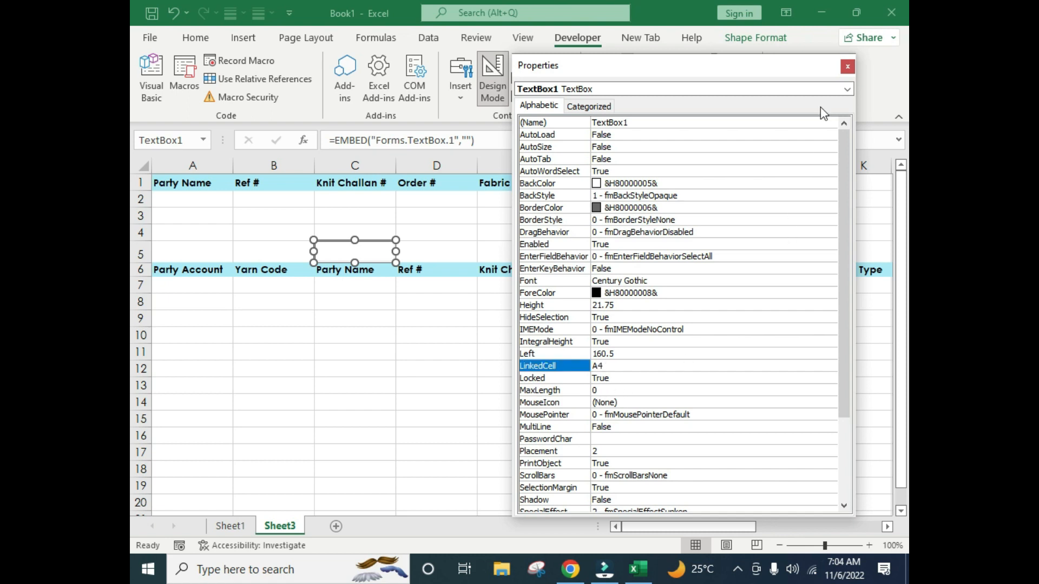
{"action": "left_click_drag", "start_coordinate": [782, 65], "coordinate": [674, 80]}
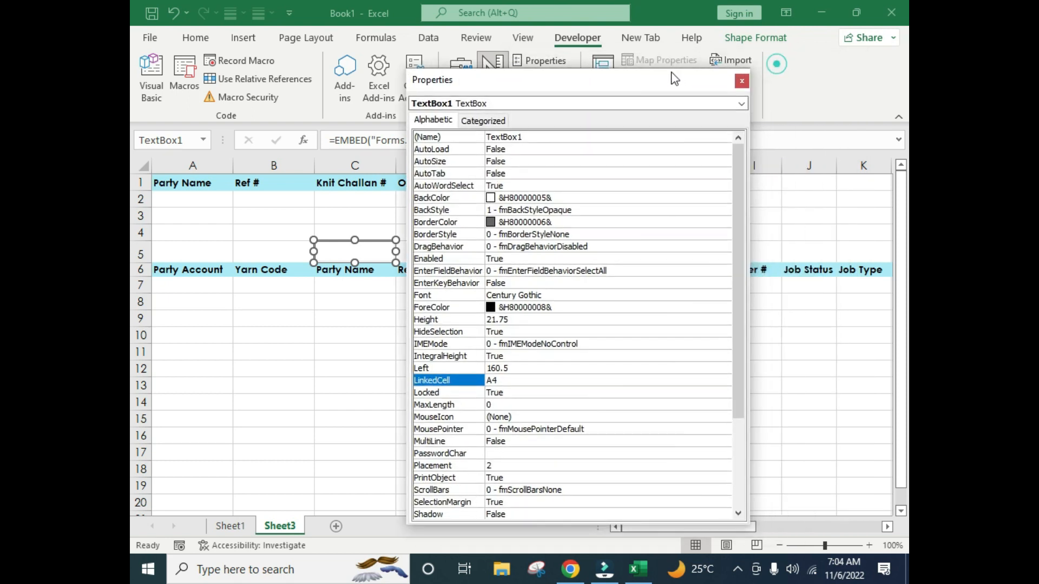
{"action": "left_click", "coordinate": [742, 81]}
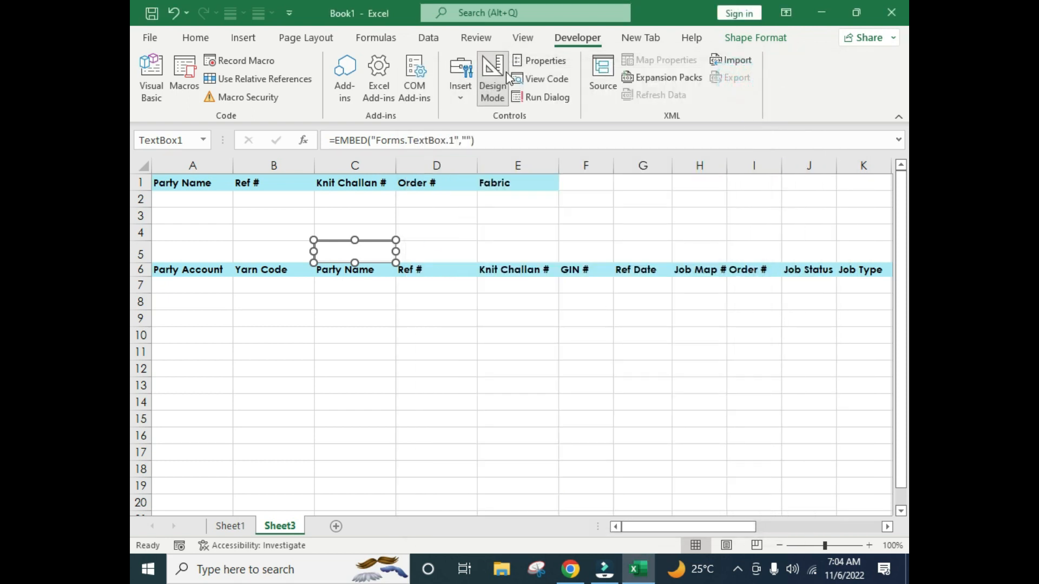
Turn off Design Mode and enter the test text "dgbgs" in the text box to test its link to cell A4
{"action": "left_click", "coordinate": [499, 87]}
{"action": "left_click", "coordinate": [352, 319]}
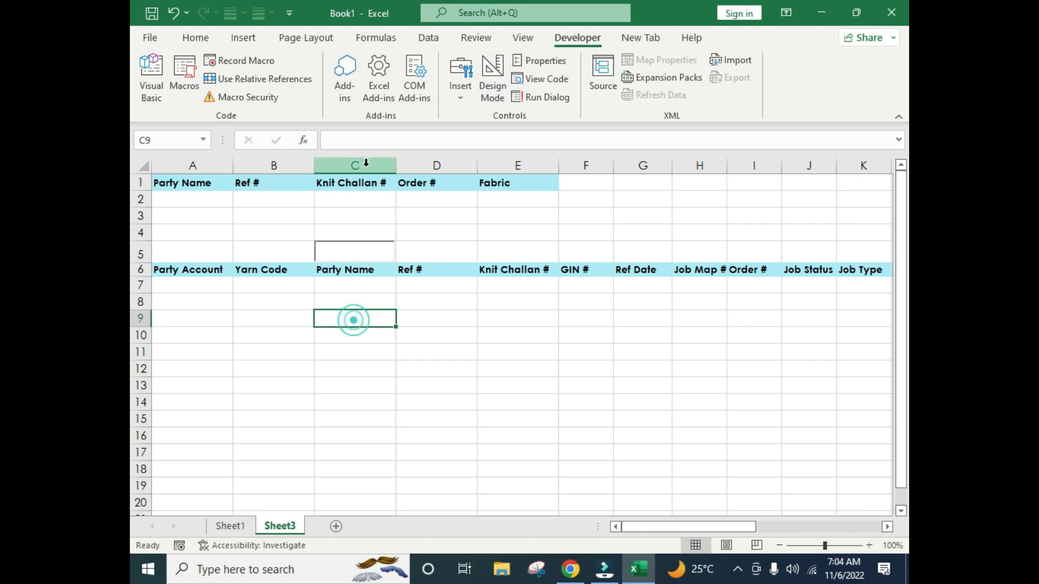
{"action": "left_click", "coordinate": [337, 250]}
{"action": "type", "text": "dgbgs"}
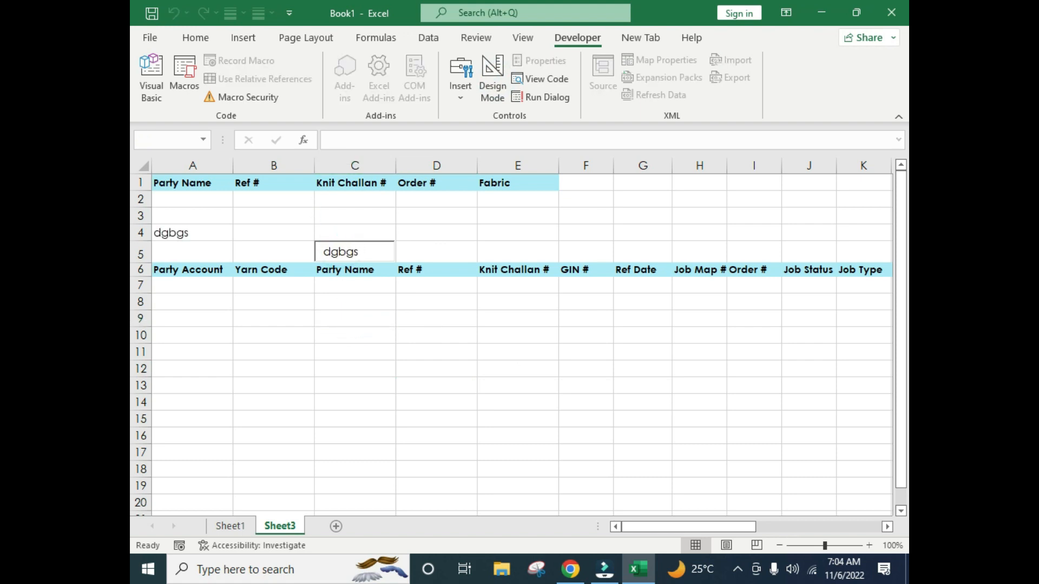
Replace the text box's test text with "cnscnh", extend it with "sd" and clear the text box
{"action": "key", "text": "BackSpace"}
{"action": "key", "text": "BackSpace"}
{"action": "key", "text": "BackSpace"}
{"action": "type", "text": "cnscnh"}
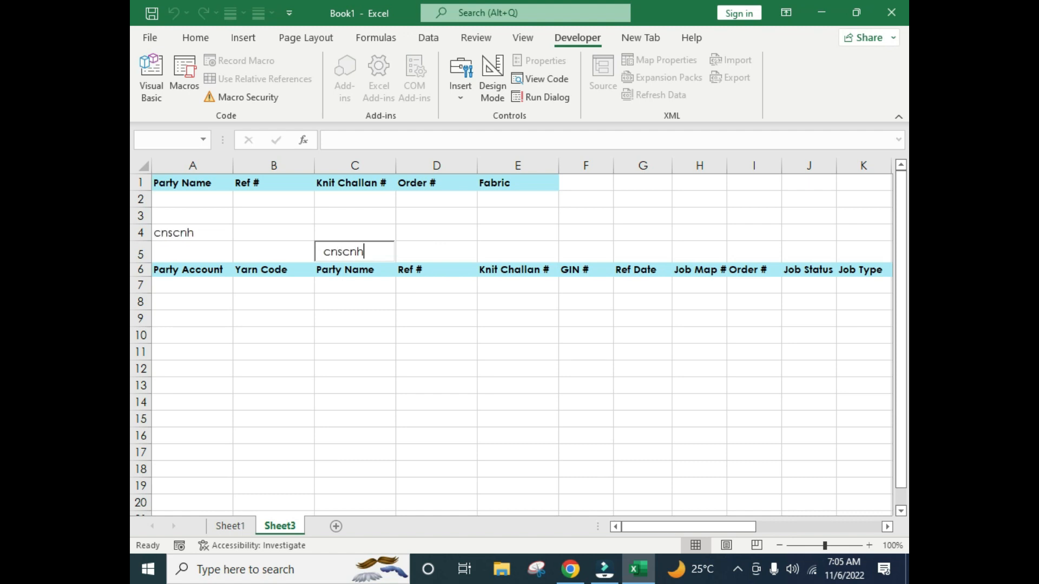
{"action": "type", "text": "sd"}
{"action": "key", "text": "BackSpace"}
{"action": "key", "text": "BackSpace"}
{"action": "key", "text": "BackSpace"}
{"action": "key", "text": "BackSpace"}
{"action": "key", "text": "BackSpace"}
{"action": "key", "text": "BackSpace"}
{"action": "key", "text": "BackSpace"}
{"action": "key", "text": "BackSpace"}
{"action": "left_click", "coordinate": [441, 297]}
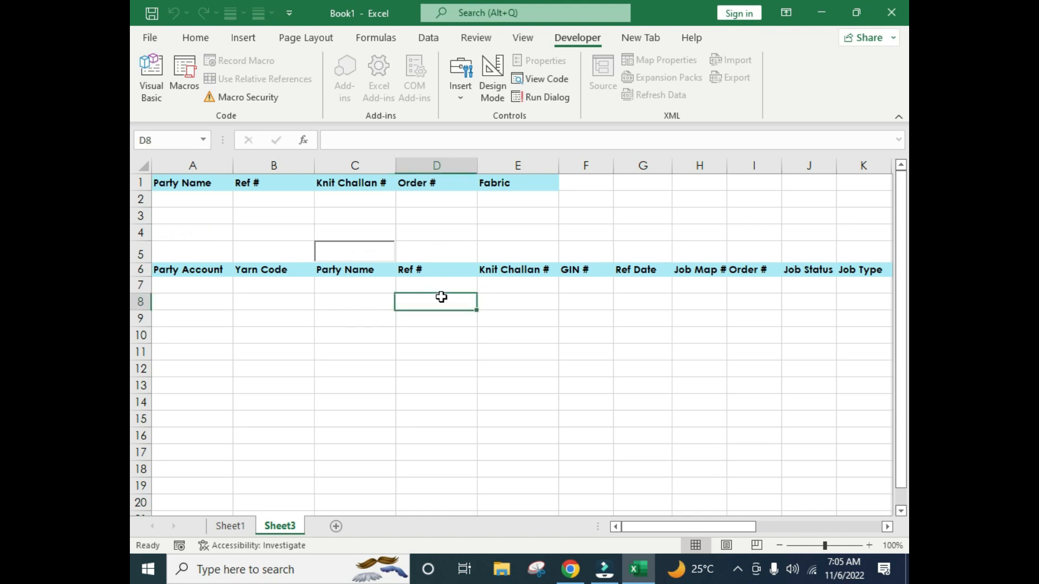
{"action": "left_click", "coordinate": [335, 299]}
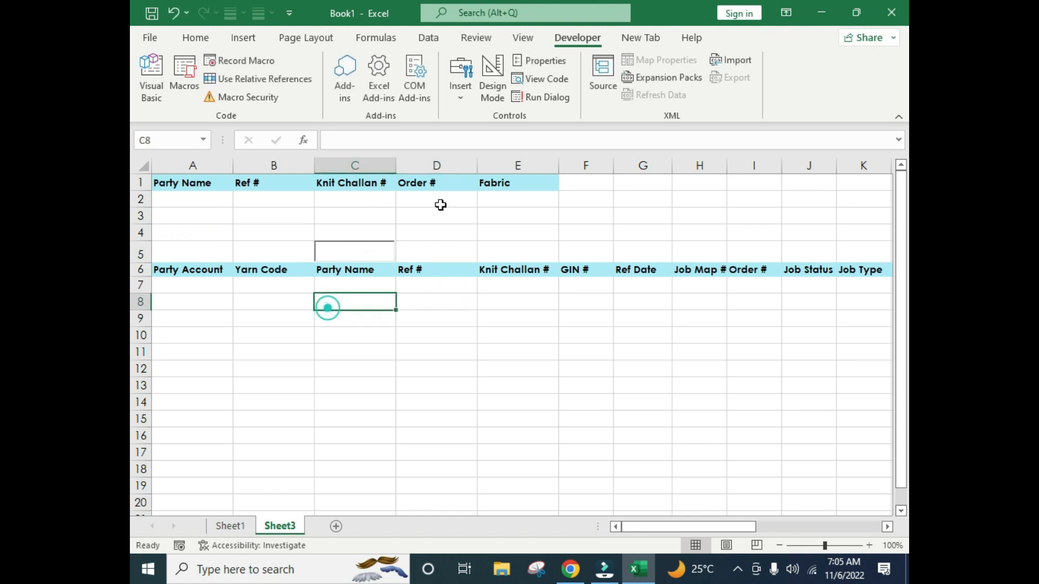
Look briefly at Sheet1 and highlight the criteria range A1:E2 on Sheet3
{"action": "left_click", "coordinate": [234, 532]}
{"action": "left_click", "coordinate": [278, 526]}
{"action": "left_click_drag", "start_coordinate": [204, 184], "coordinate": [516, 199]}
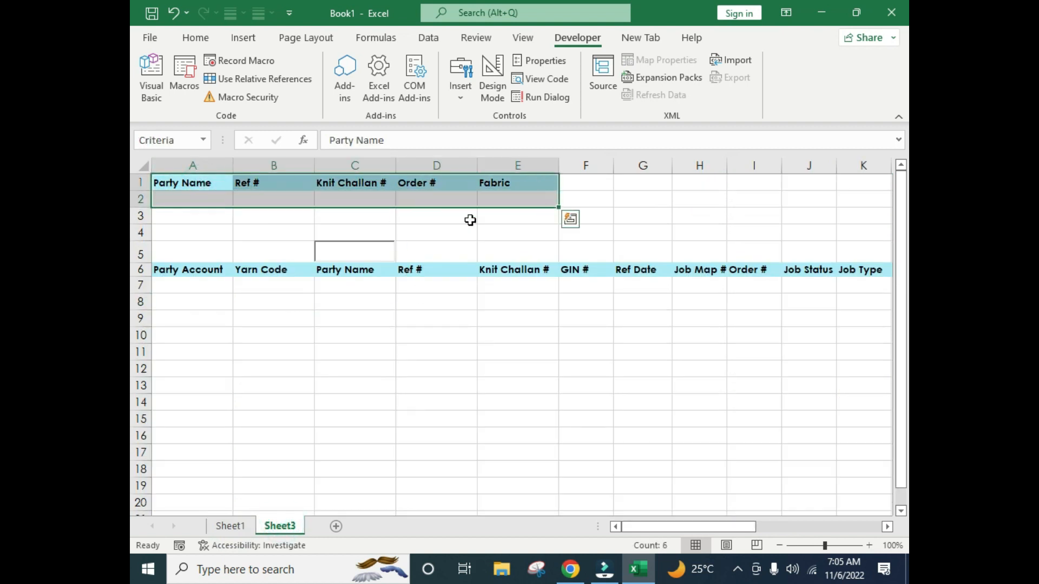
{"action": "left_click", "coordinate": [220, 219]}
Enter the wildcard criterion *cvc* in cell A2 under Party Name, highlight its parts and delete the entry
{"action": "left_click", "coordinate": [226, 200]}
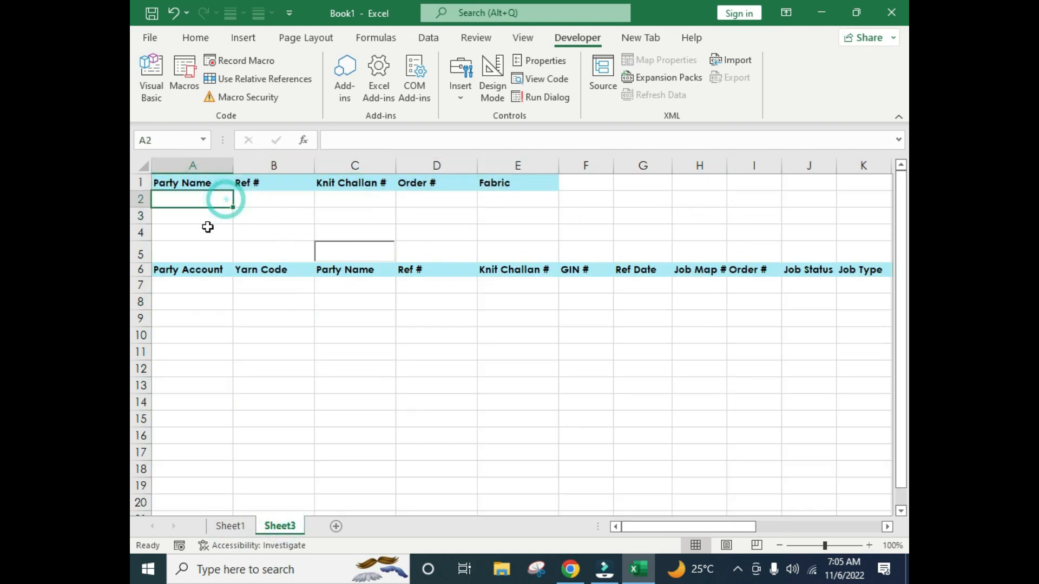
{"action": "type", "text": "*"}
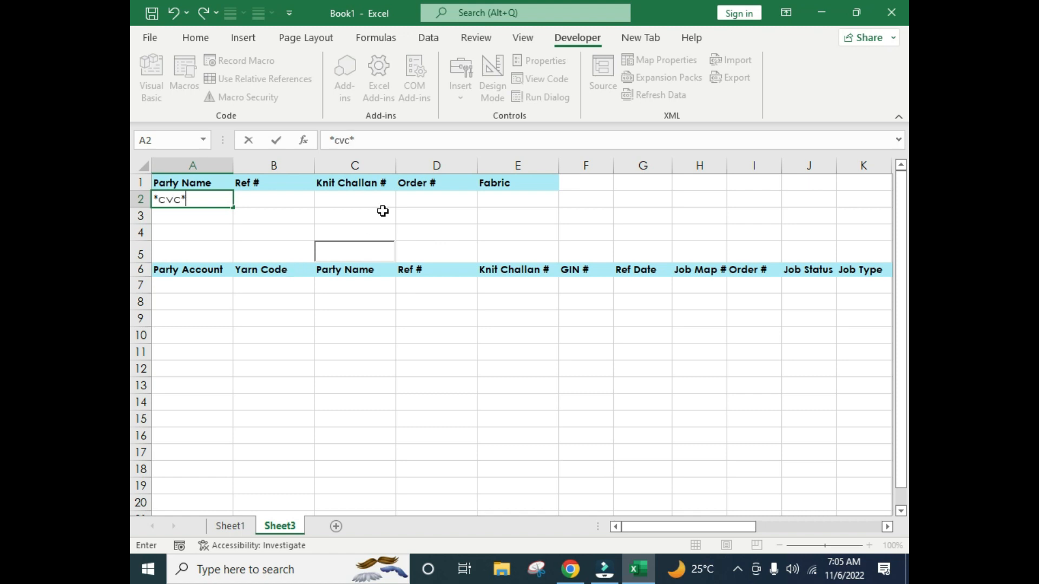
{"action": "left_click", "coordinate": [181, 200]}
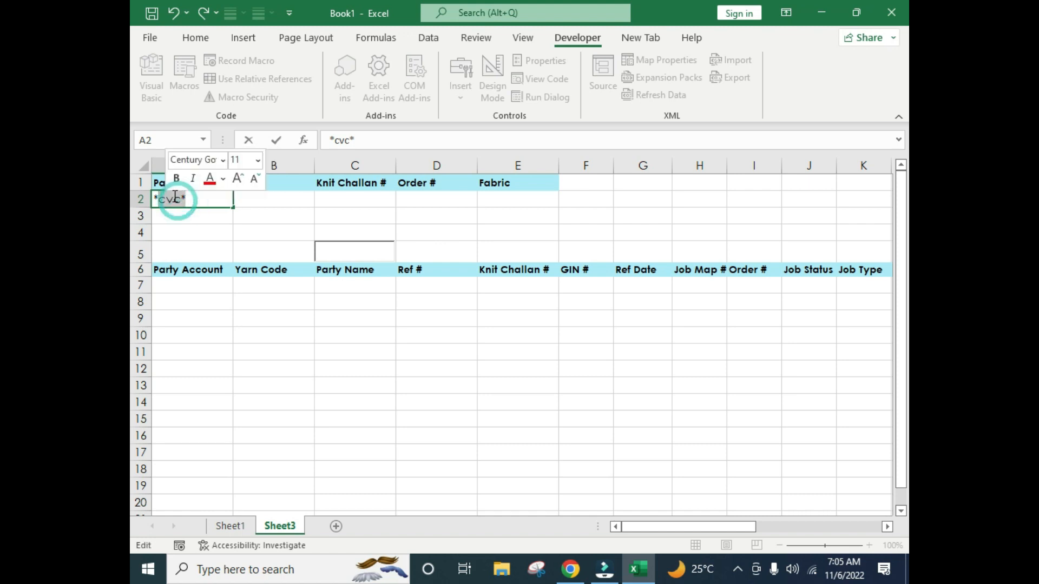
{"action": "left_click", "coordinate": [180, 201]}
{"action": "left_click_drag", "start_coordinate": [181, 200], "coordinate": [186, 199]}
{"action": "left_click", "coordinate": [188, 198]}
{"action": "double_click", "coordinate": [187, 199]}
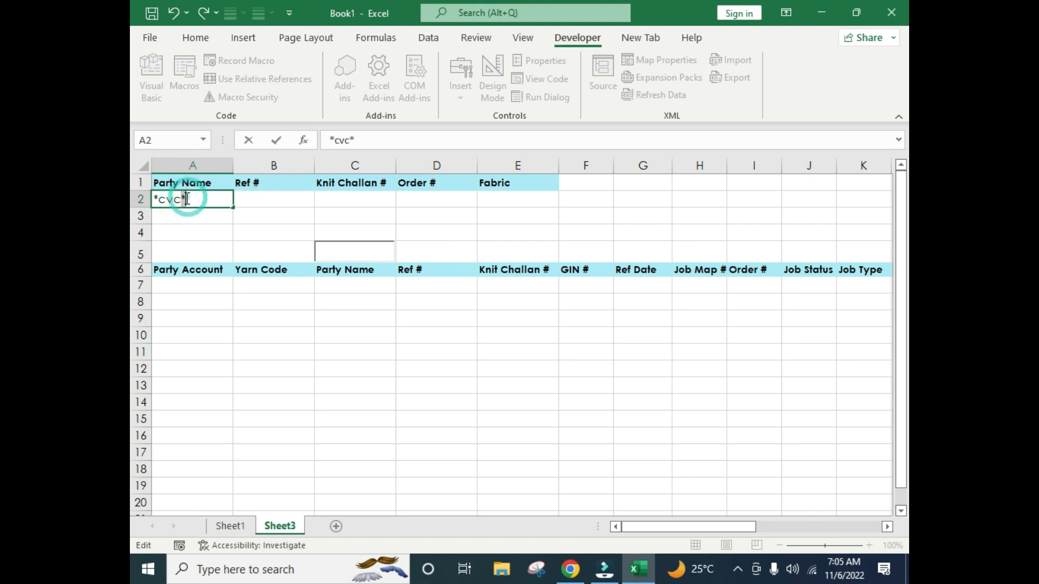
{"action": "left_click_drag", "start_coordinate": [158, 200], "coordinate": [180, 199]}
{"action": "left_click", "coordinate": [180, 199]}
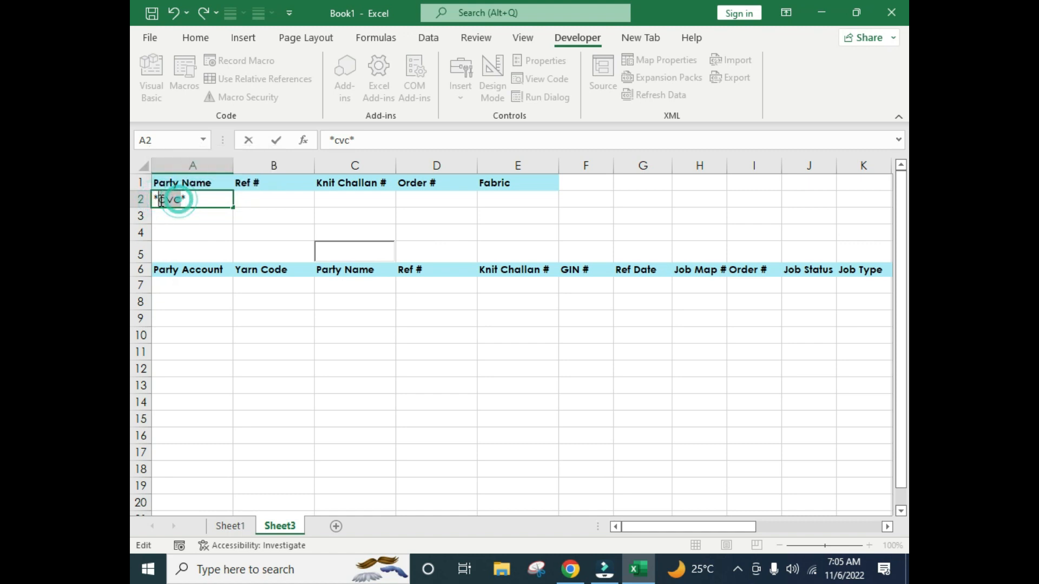
{"action": "left_click", "coordinate": [204, 198]}
{"action": "left_click", "coordinate": [187, 229]}
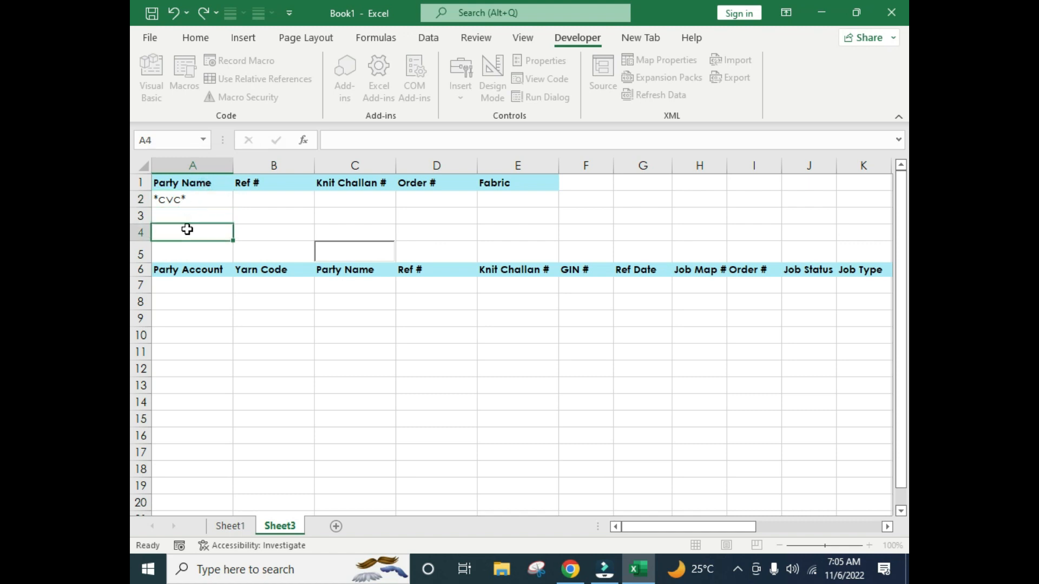
{"action": "left_click", "coordinate": [211, 199]}
{"action": "key", "text": "Delete"}
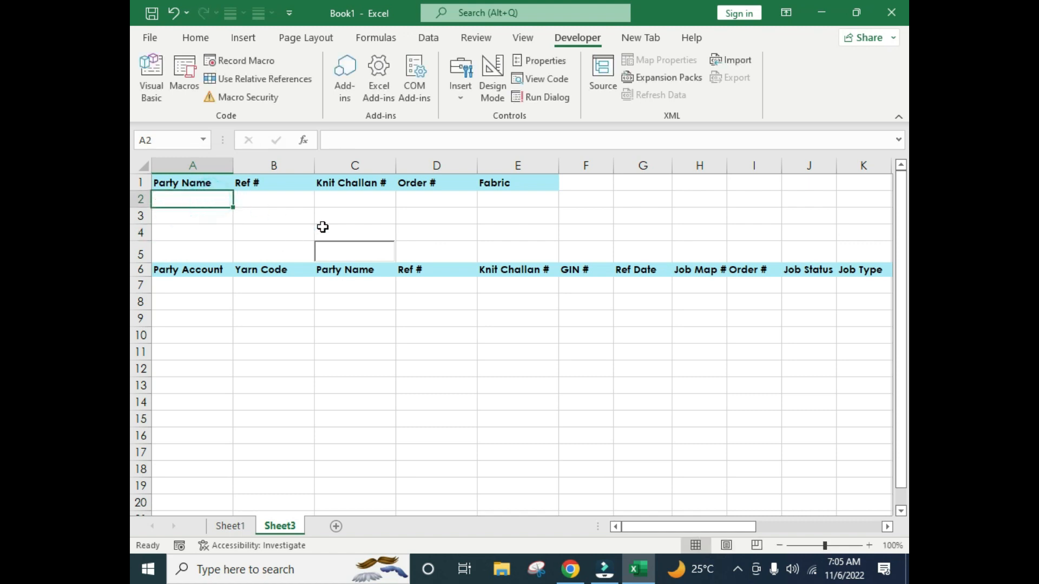
Enter "bin" in the text box above Party Name and select its linked cell A4
{"action": "left_click", "coordinate": [345, 259]}
{"action": "type", "text": "bin"}
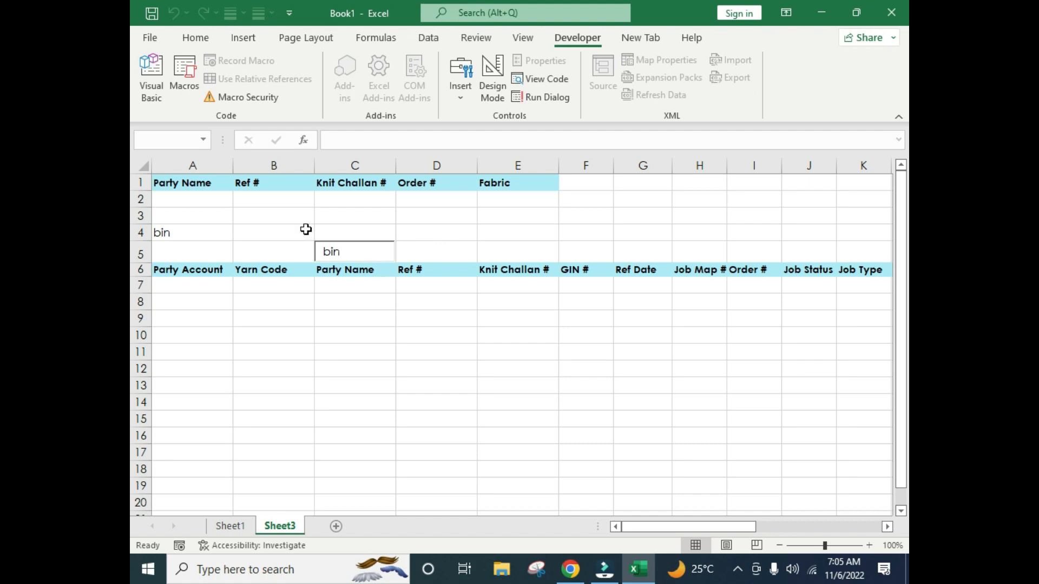
{"action": "left_click", "coordinate": [186, 233]}
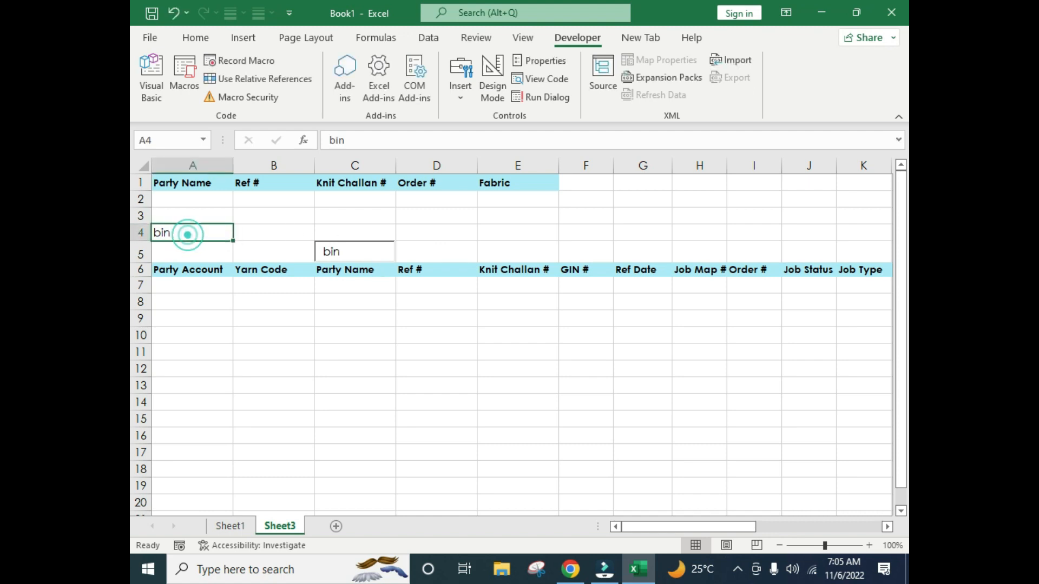
Enter the wildcard criterion *bin* in cell A2 under Party Name and delete the entry
{"action": "left_click", "coordinate": [338, 250]}
{"action": "left_click", "coordinate": [192, 197]}
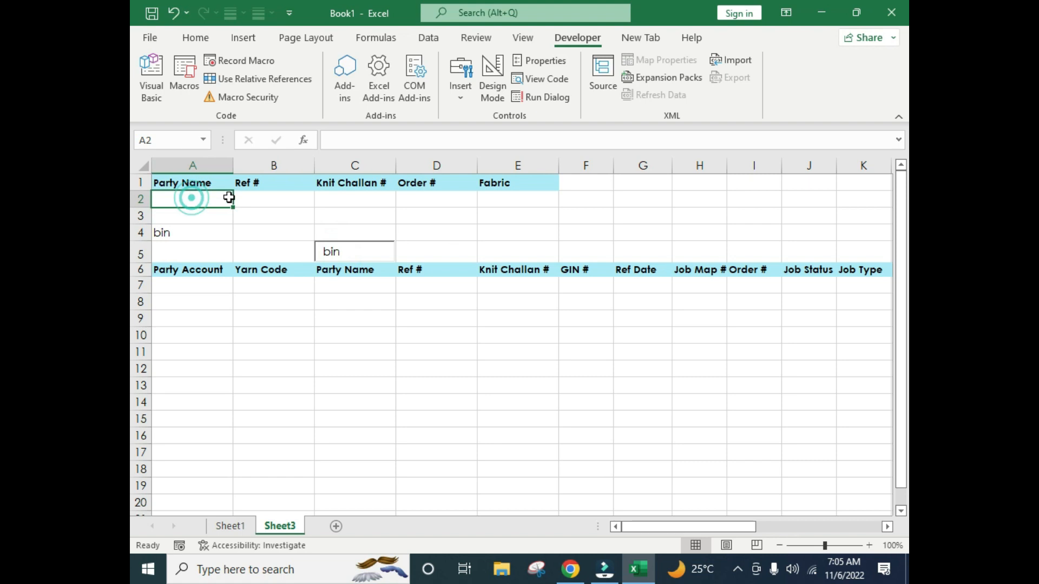
{"action": "type", "text": "*"}
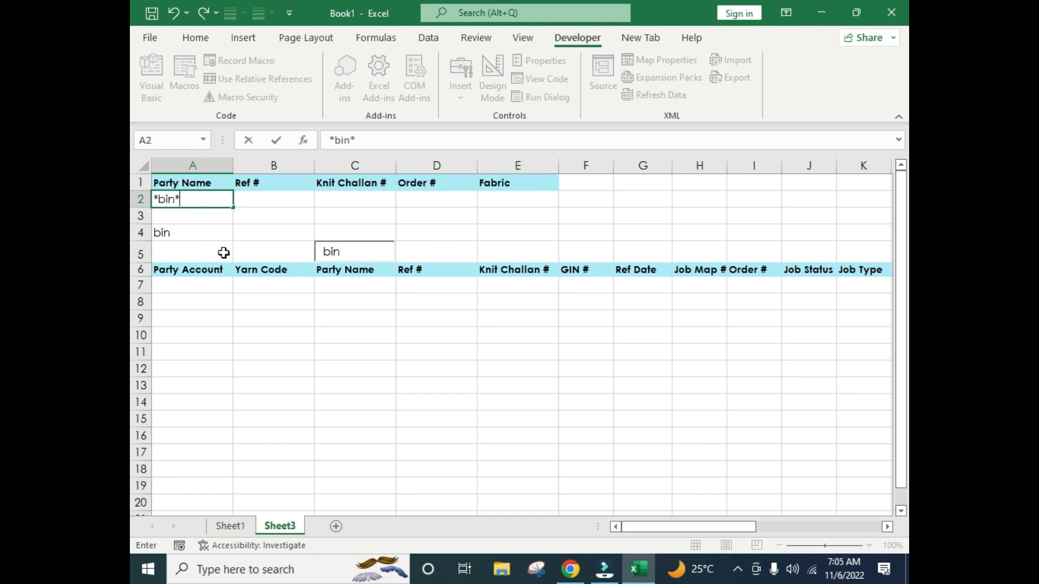
{"action": "left_click", "coordinate": [183, 252]}
{"action": "left_click", "coordinate": [204, 199]}
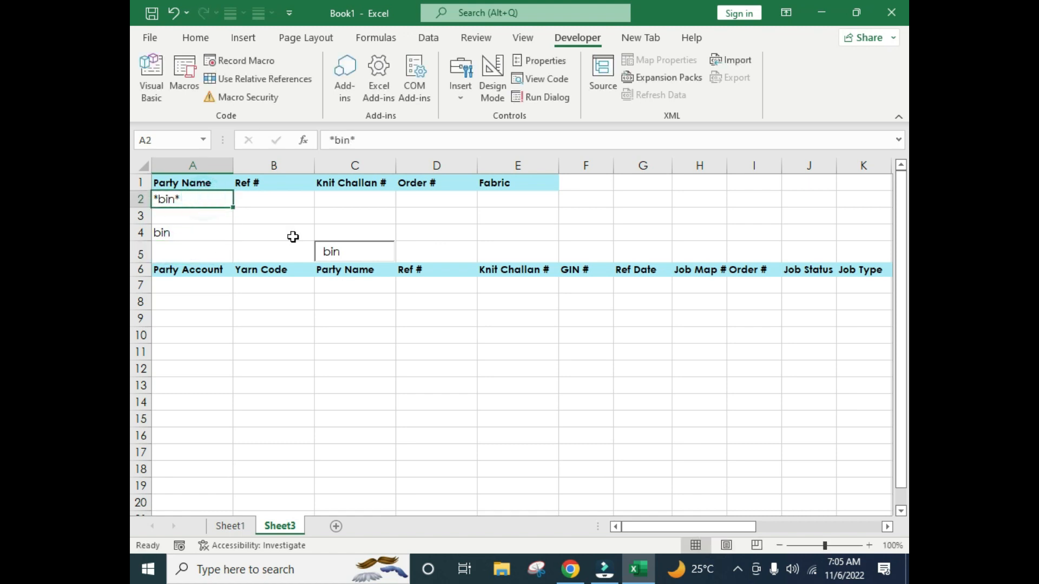
{"action": "left_click", "coordinate": [251, 244]}
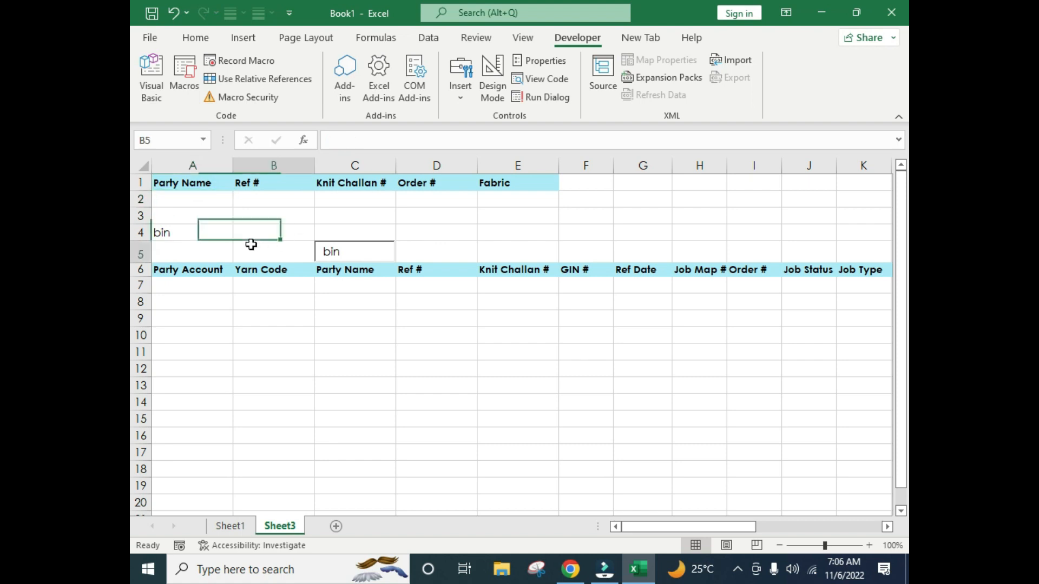
{"action": "left_click", "coordinate": [278, 222]}
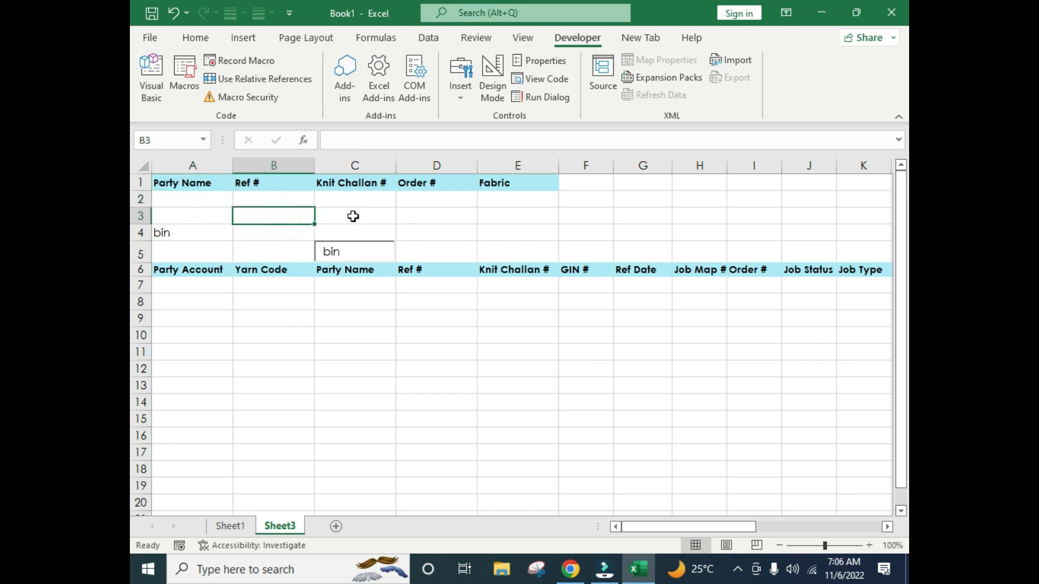
Begin a wildcard formula in cell A2 with an opening quoted asterisk, ="*", and highlight that part
{"action": "left_click", "coordinate": [197, 201]}
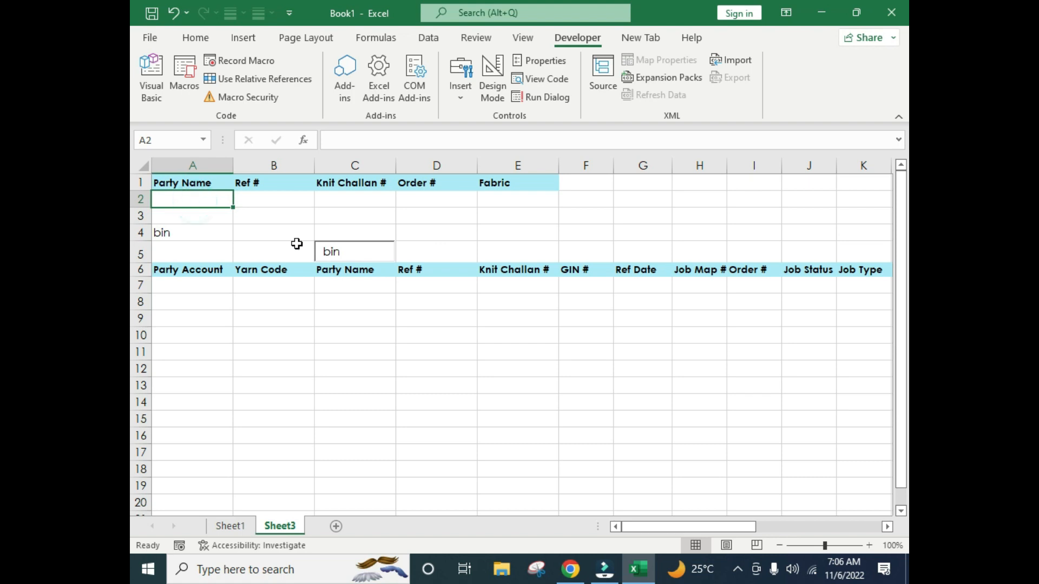
{"action": "type", "text": "=\"*"}
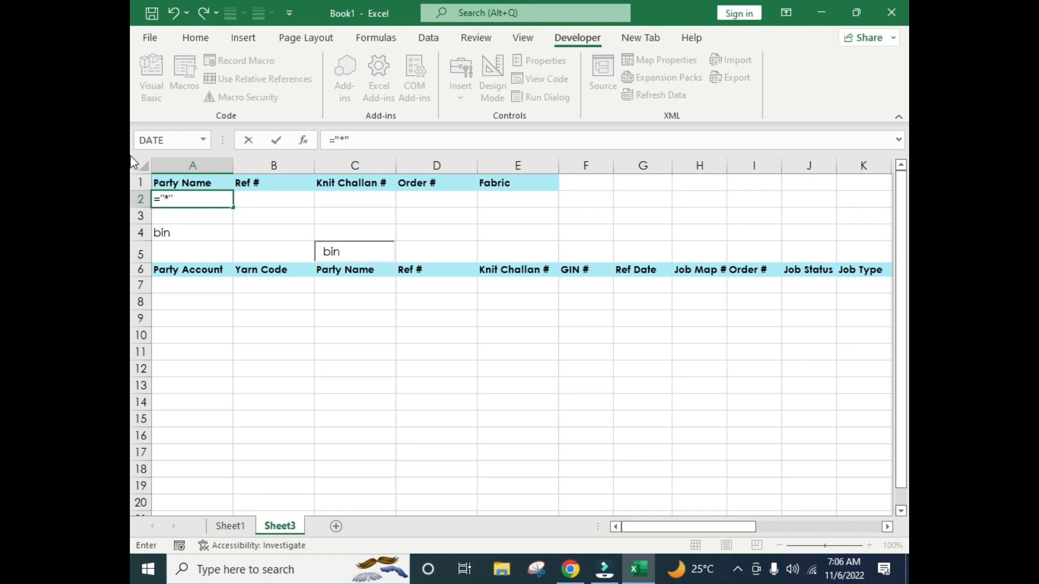
{"action": "left_click", "coordinate": [206, 234]}
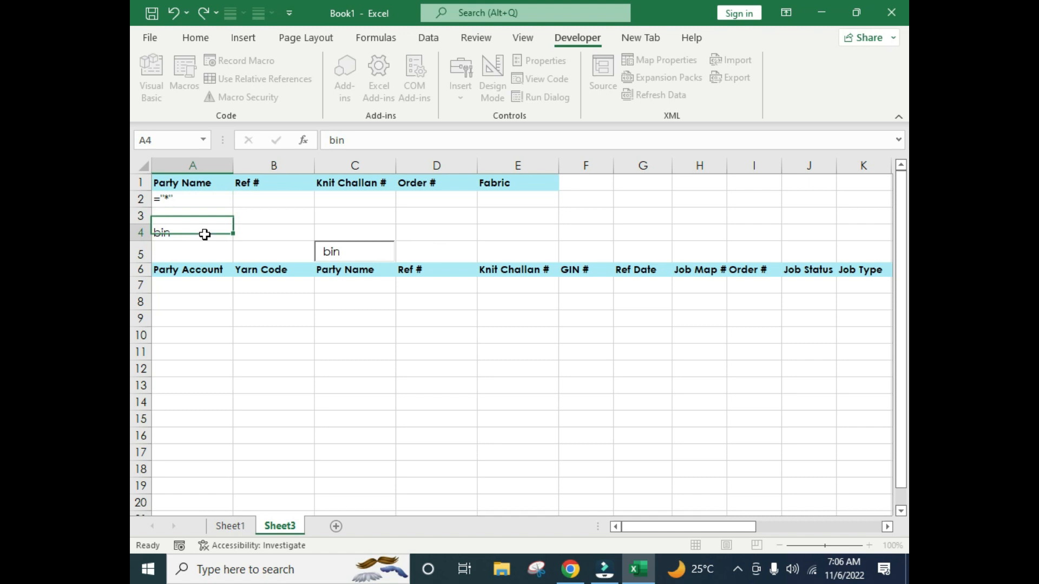
{"action": "double_click", "coordinate": [200, 200]}
{"action": "left_click_drag", "start_coordinate": [197, 199], "coordinate": [160, 201]}
{"action": "left_click", "coordinate": [193, 198]}
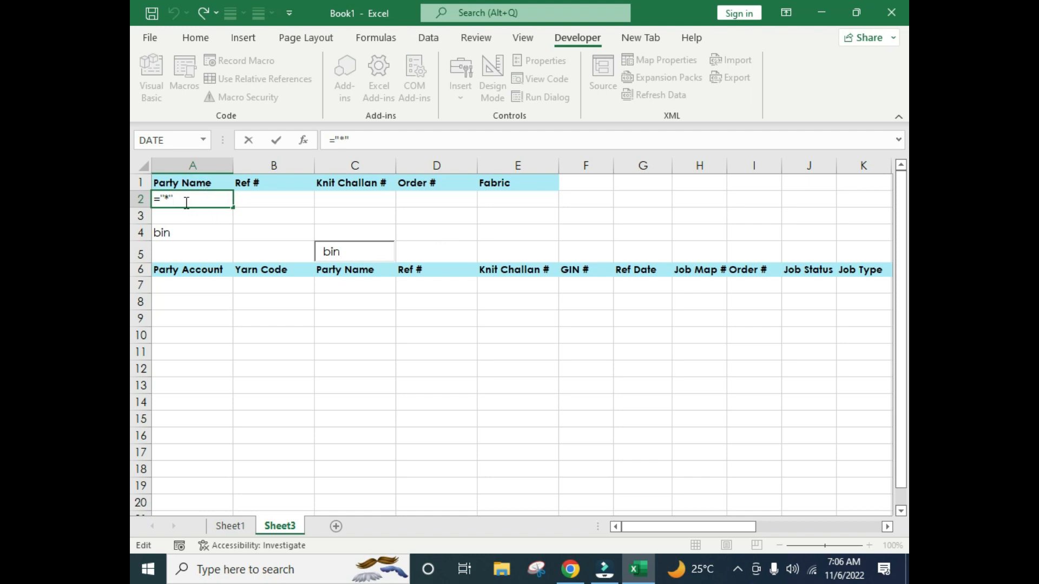
Extend the formula in cell A2 to ="*"&A4&"*" so it wraps the linked cell's text in asterisks
{"action": "left_click", "coordinate": [173, 200]}
{"action": "left_click", "coordinate": [177, 201]}
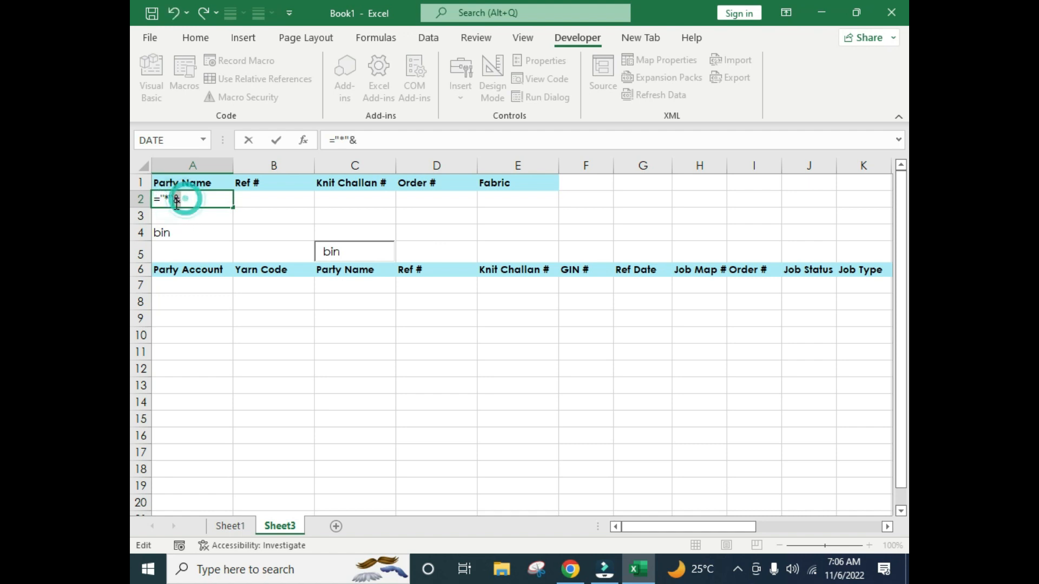
{"action": "left_click", "coordinate": [175, 198]}
{"action": "left_click_drag", "start_coordinate": [172, 197], "coordinate": [163, 201]}
{"action": "left_click", "coordinate": [196, 199]}
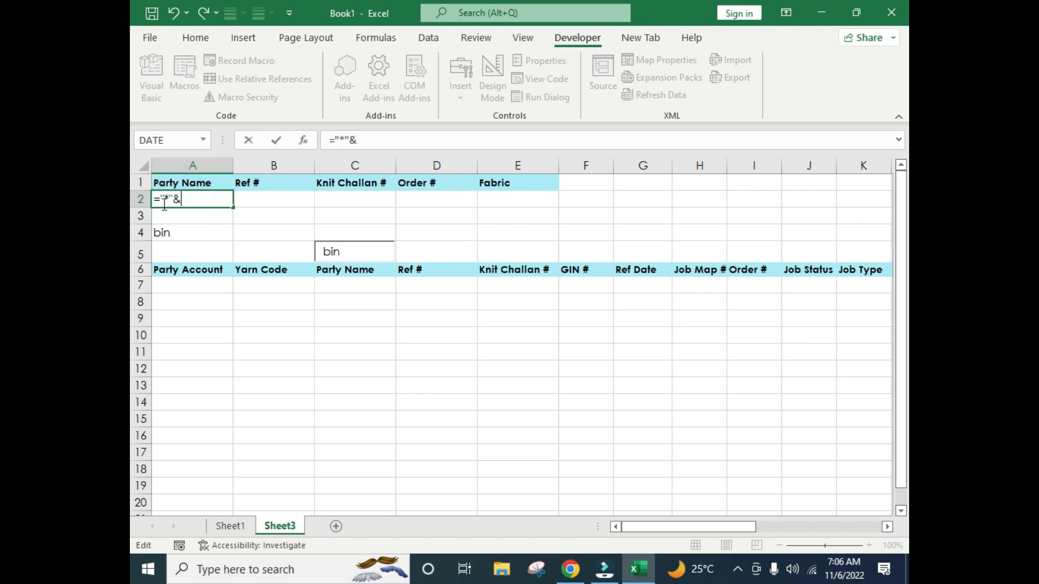
{"action": "left_click", "coordinate": [162, 200]}
{"action": "left_click", "coordinate": [200, 197]}
{"action": "left_click", "coordinate": [165, 226]}
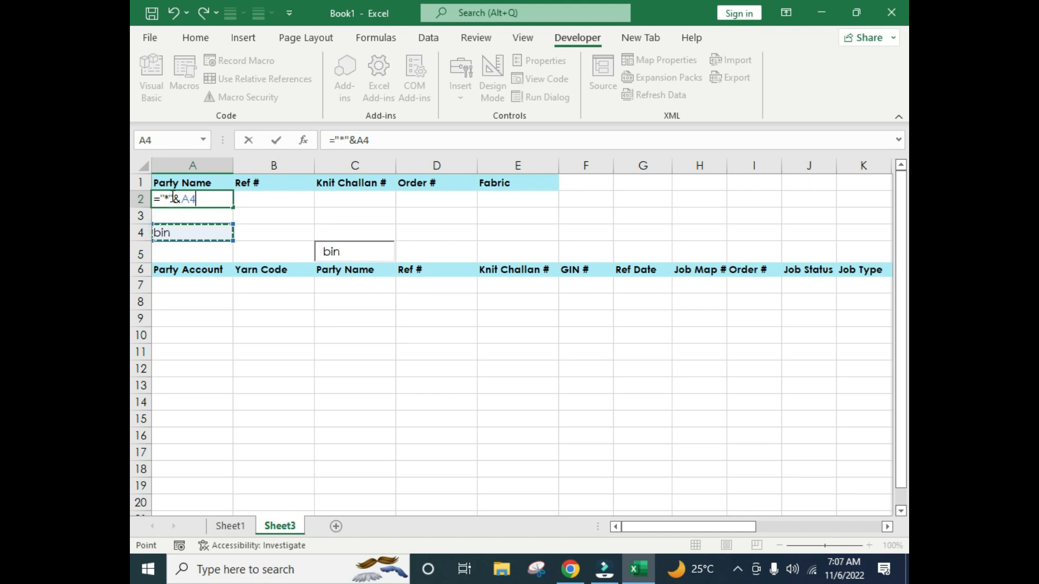
{"action": "left_click_drag", "start_coordinate": [164, 200], "coordinate": [171, 198]}
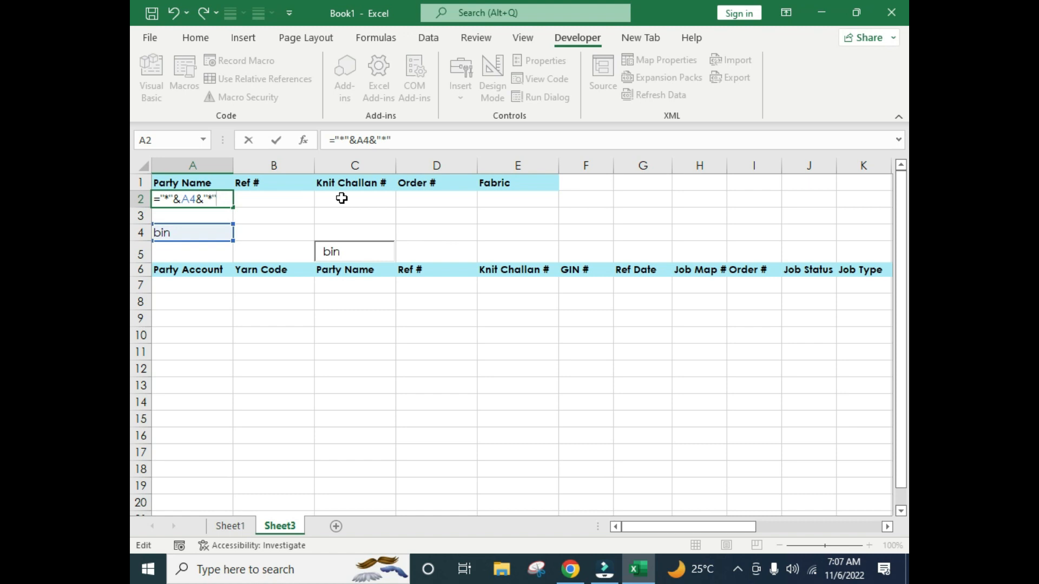
{"action": "key", "text": "Return"}
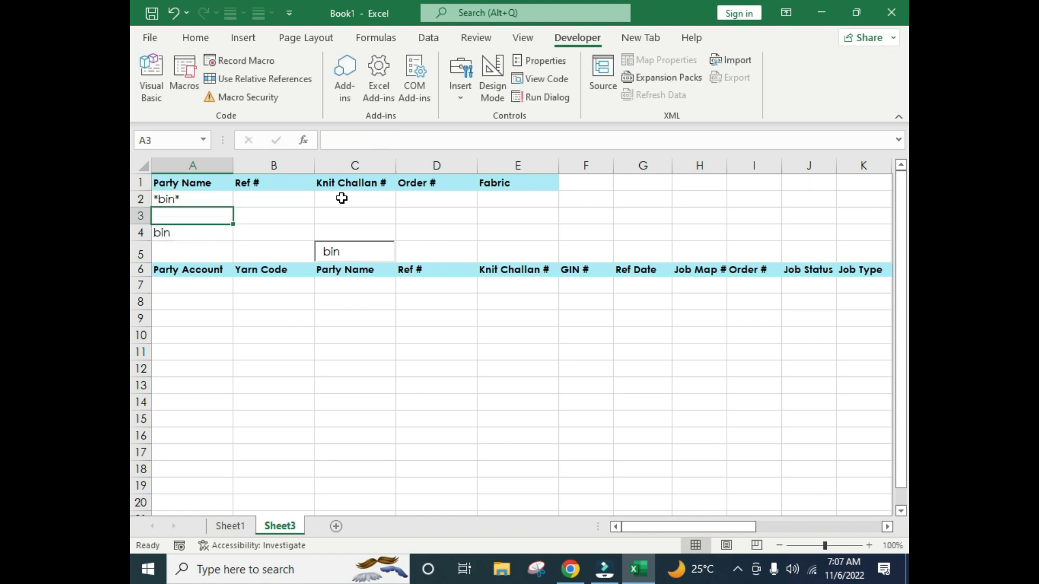
Compare cells A2 and A4, replace the text box's text with "ind" and check the criterion in A2
{"action": "left_click", "coordinate": [173, 198]}
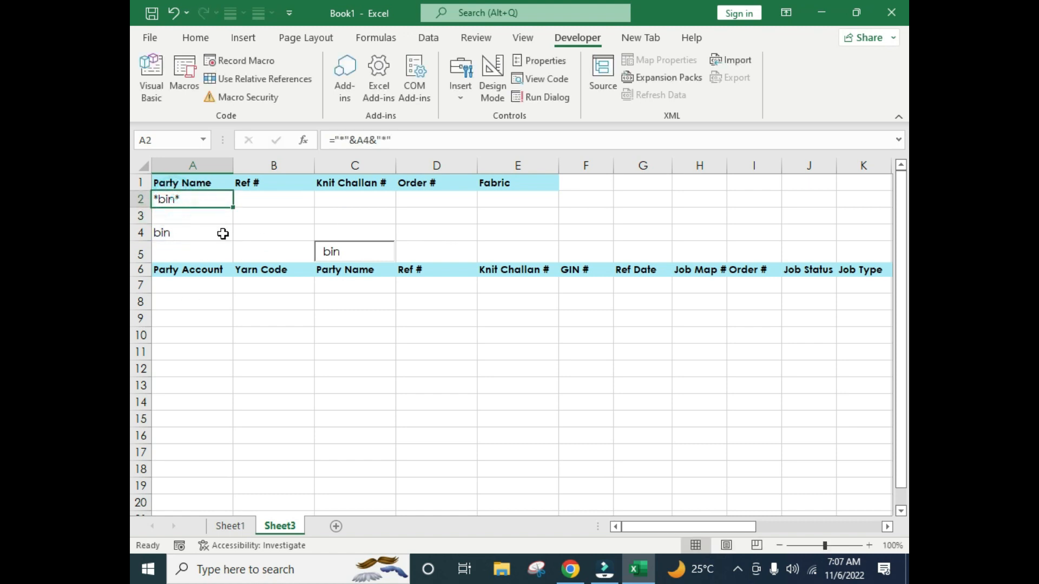
{"action": "left_click", "coordinate": [172, 233]}
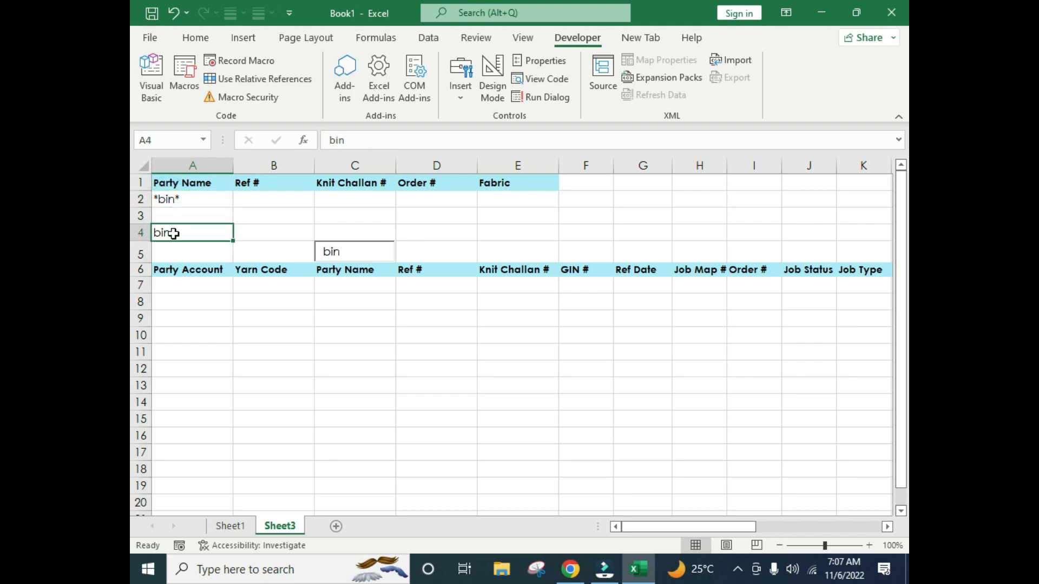
{"action": "double_click", "coordinate": [361, 252]}
{"action": "type", "text": "ind"}
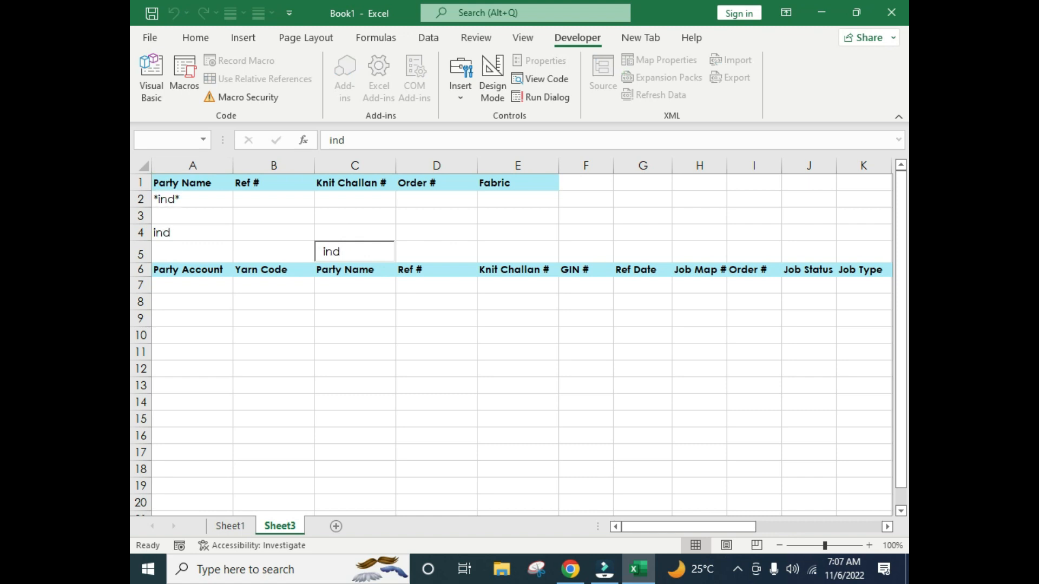
{"action": "left_click", "coordinate": [137, 203]}
{"action": "left_click", "coordinate": [239, 215]}
{"action": "left_click", "coordinate": [179, 199]}
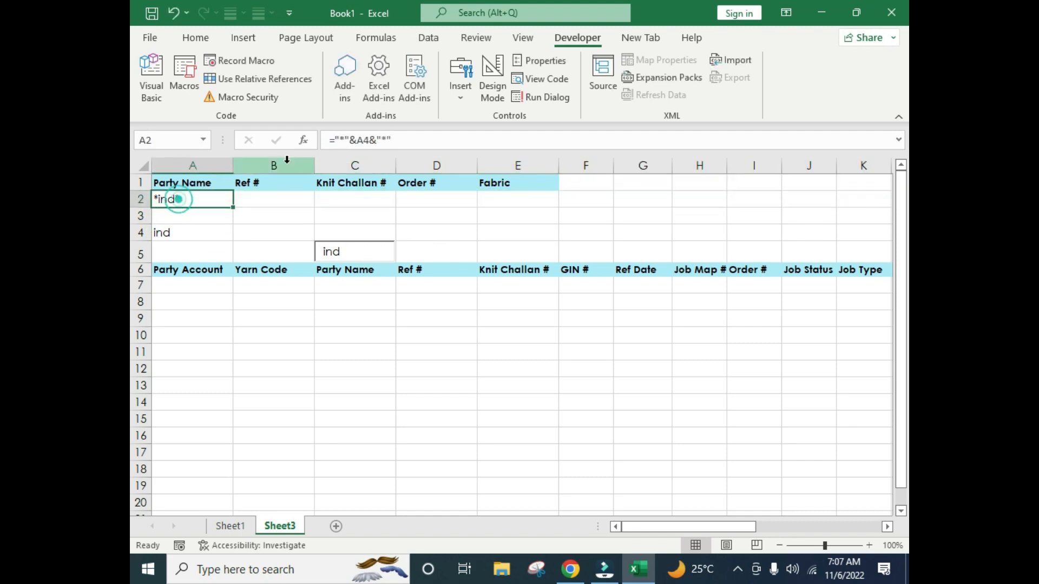
Clear the text box above Party Name and check its linked cell A4
{"action": "double_click", "coordinate": [361, 253]}
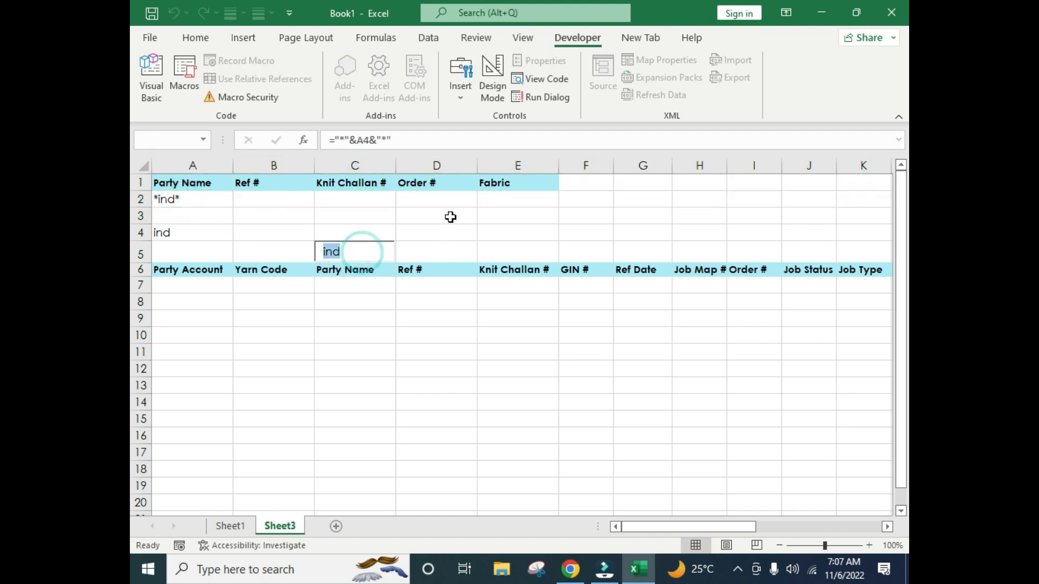
{"action": "key", "text": "BackSpace"}
{"action": "left_click", "coordinate": [378, 322]}
{"action": "left_click", "coordinate": [341, 251]}
{"action": "left_click", "coordinate": [318, 286]}
{"action": "left_click", "coordinate": [210, 238]}
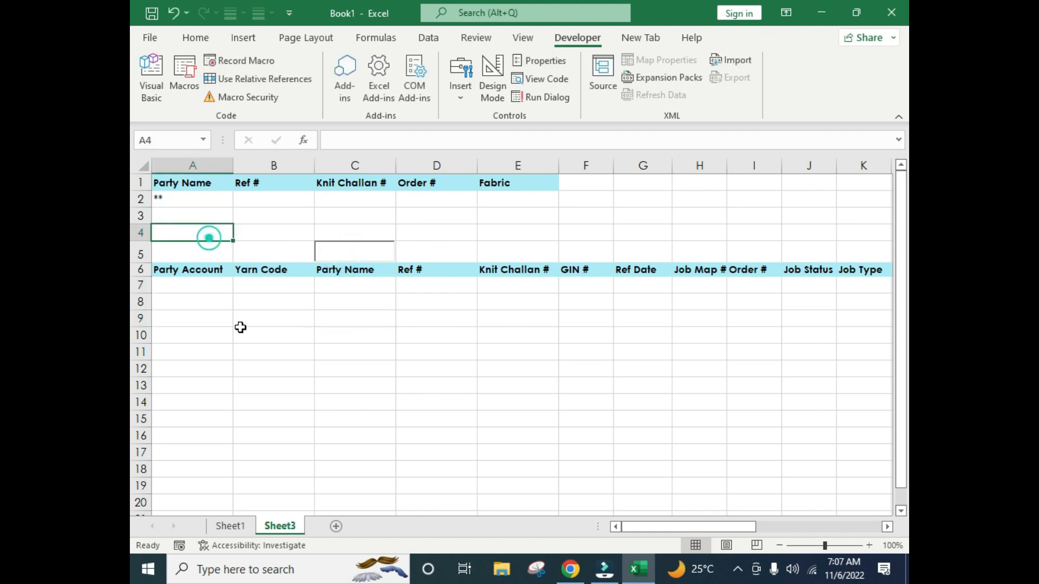
{"action": "left_click", "coordinate": [226, 268]}
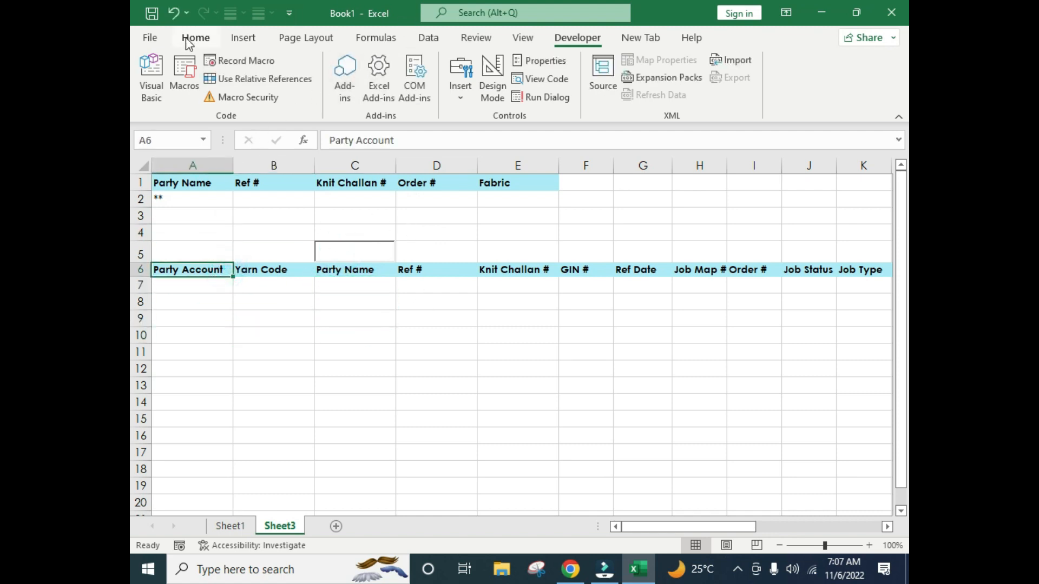
{"action": "left_click", "coordinate": [427, 37]}
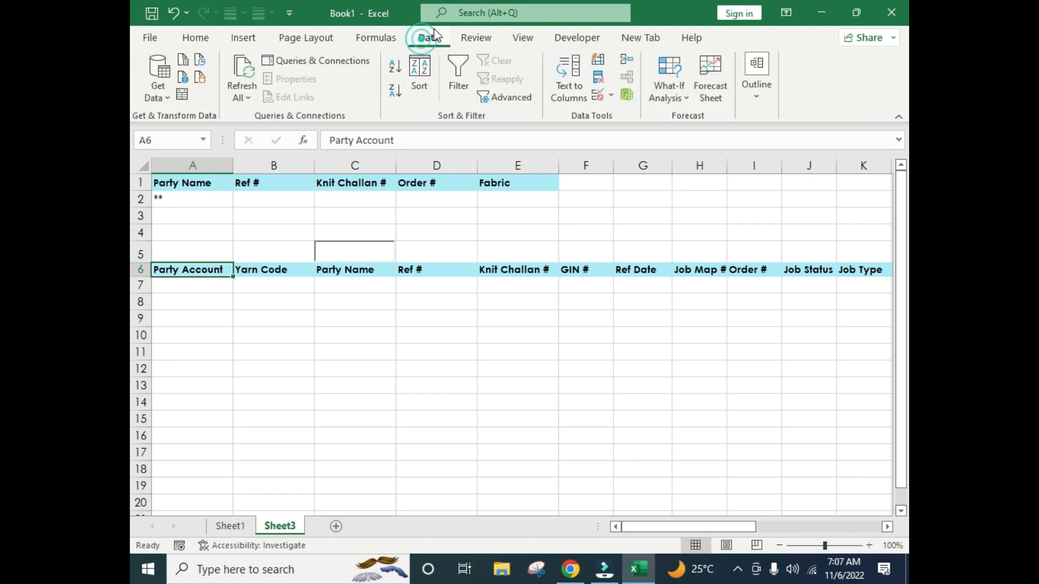
{"action": "left_click", "coordinate": [522, 39]}
{"action": "left_click", "coordinate": [461, 234]}
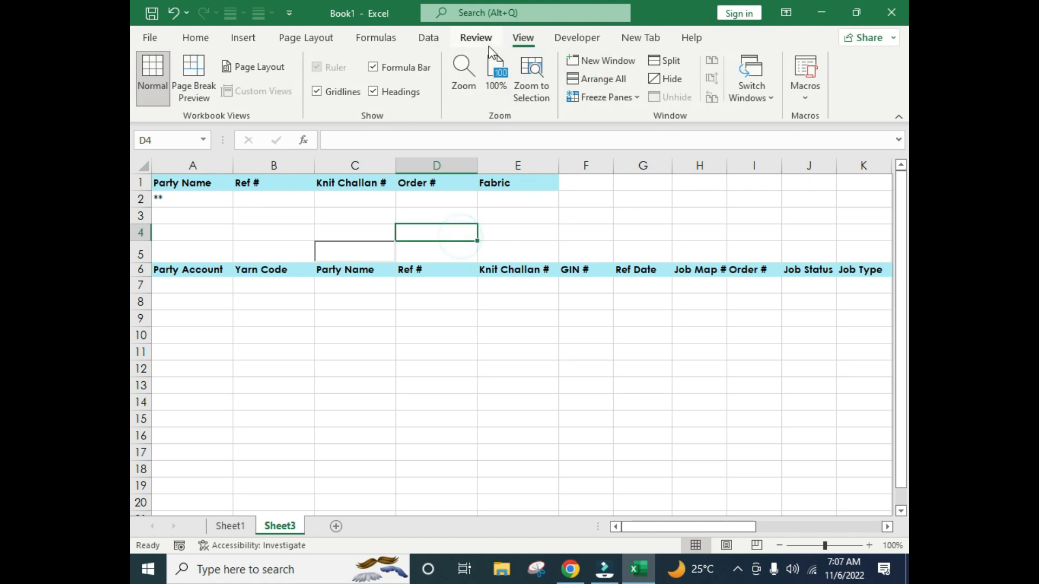
{"action": "left_click", "coordinate": [426, 38]}
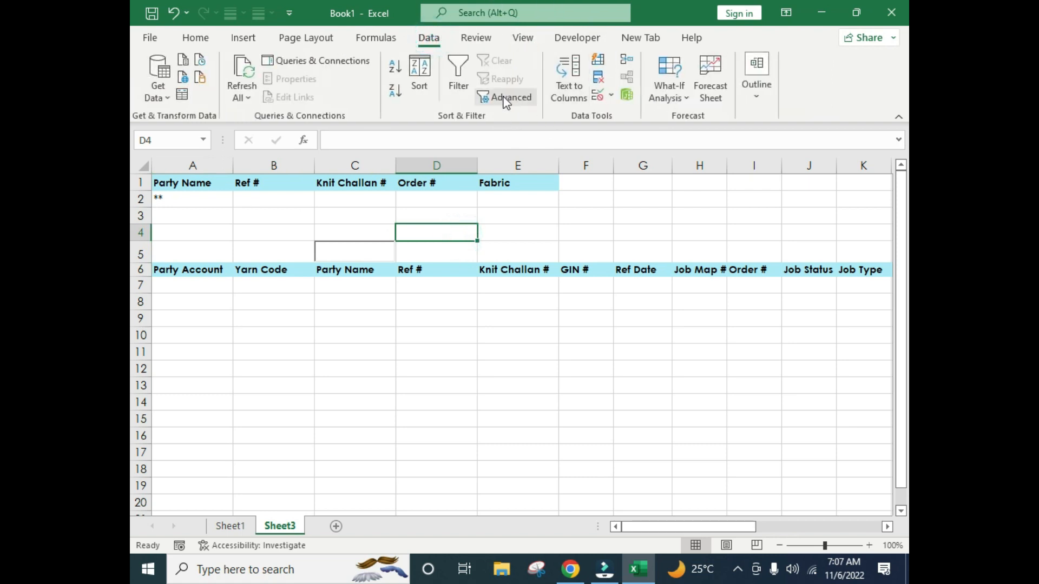
{"action": "left_click", "coordinate": [510, 226]}
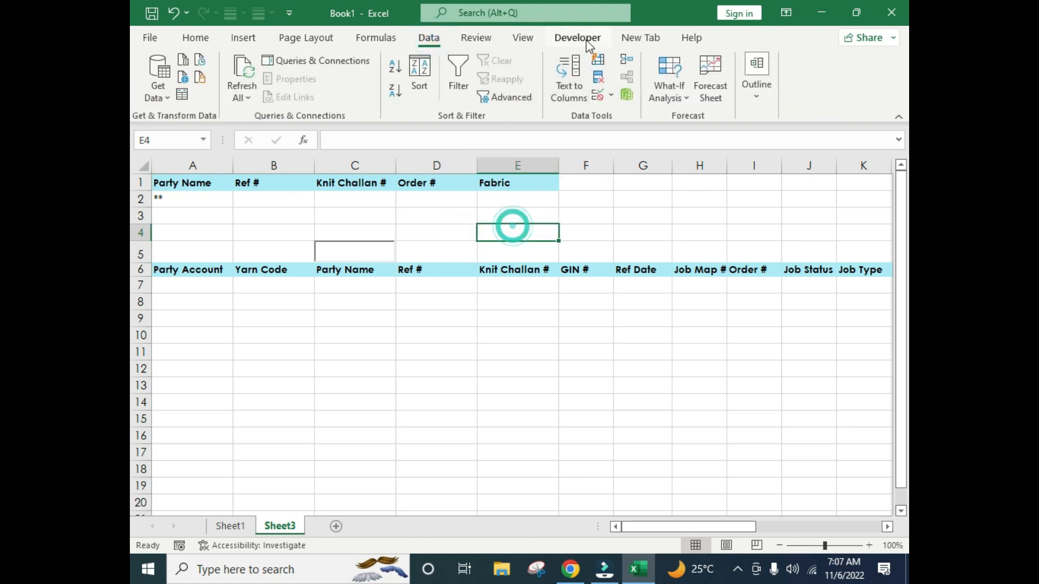
{"action": "left_click", "coordinate": [508, 42]}
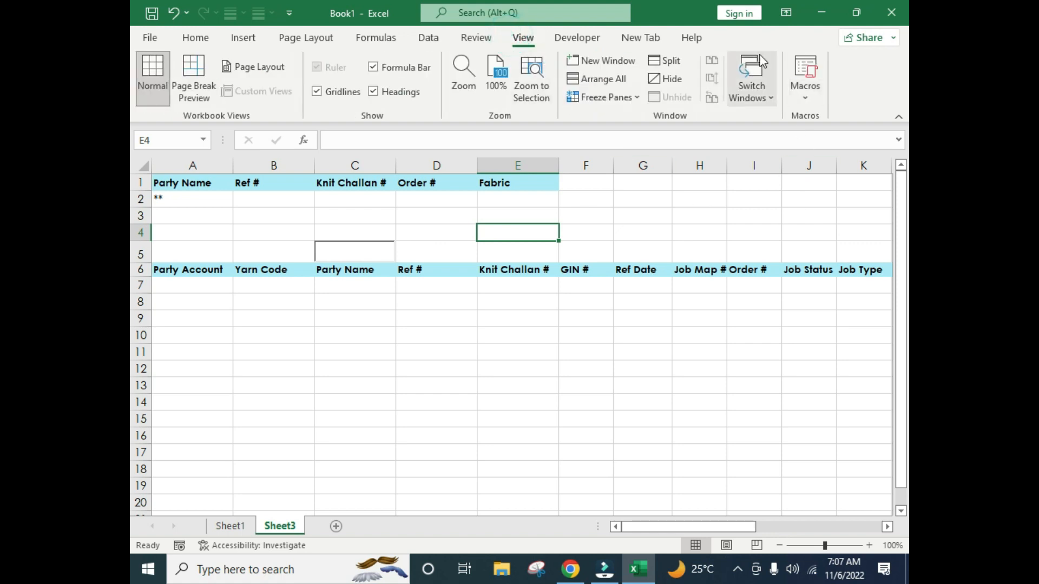
{"action": "left_click", "coordinate": [385, 38]}
{"action": "left_click", "coordinate": [242, 38]}
{"action": "left_click", "coordinate": [197, 39]}
{"action": "left_click", "coordinate": [243, 39]}
{"action": "left_click", "coordinate": [320, 39]}
{"action": "left_click", "coordinate": [385, 39]}
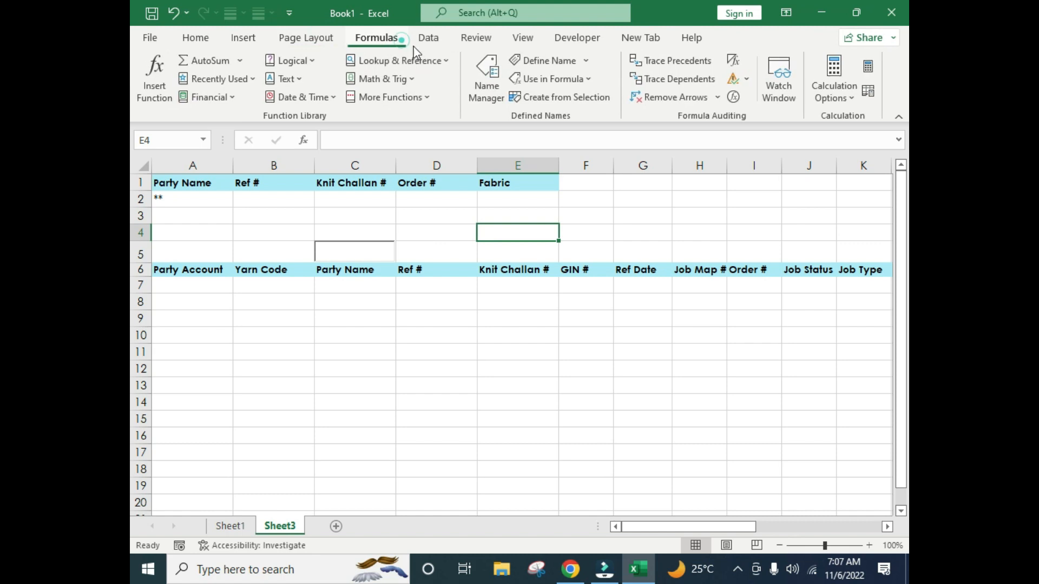
{"action": "left_click", "coordinate": [523, 39]}
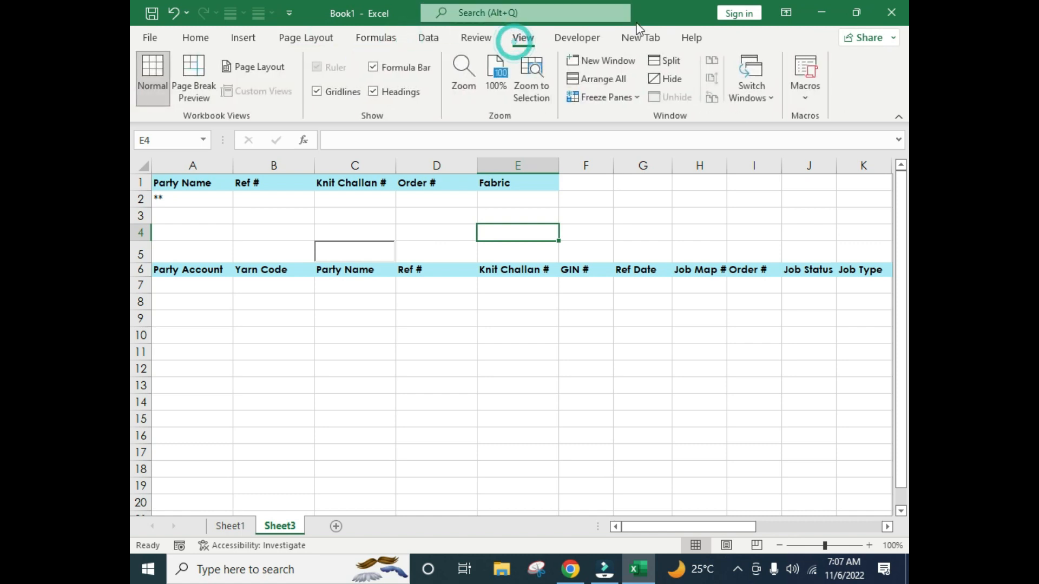
{"action": "left_click", "coordinate": [568, 39]}
{"action": "left_click", "coordinate": [525, 38]}
{"action": "left_click", "coordinate": [565, 38]}
{"action": "left_click", "coordinate": [532, 38]}
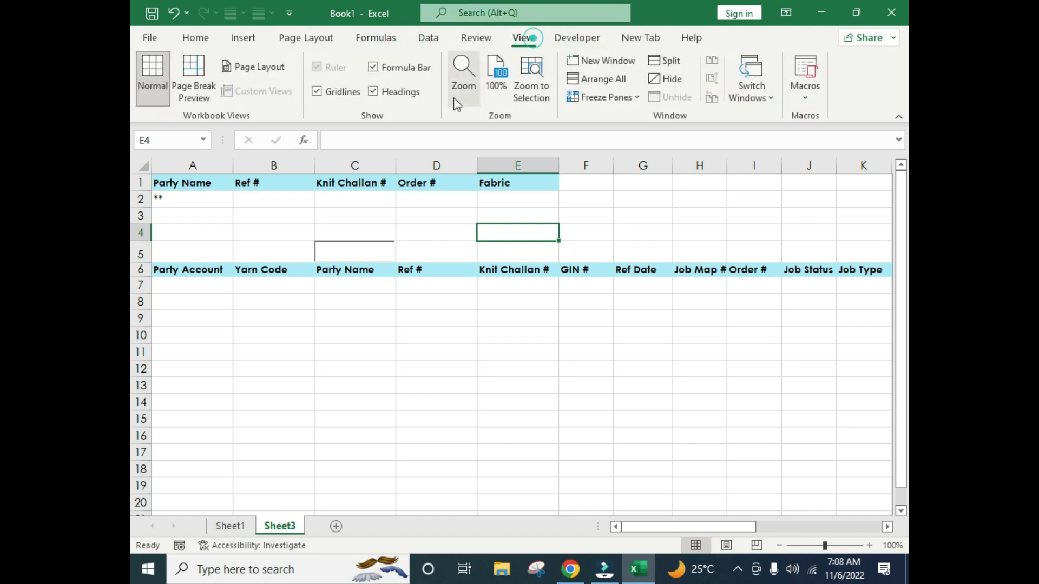
{"action": "left_click", "coordinate": [580, 37]}
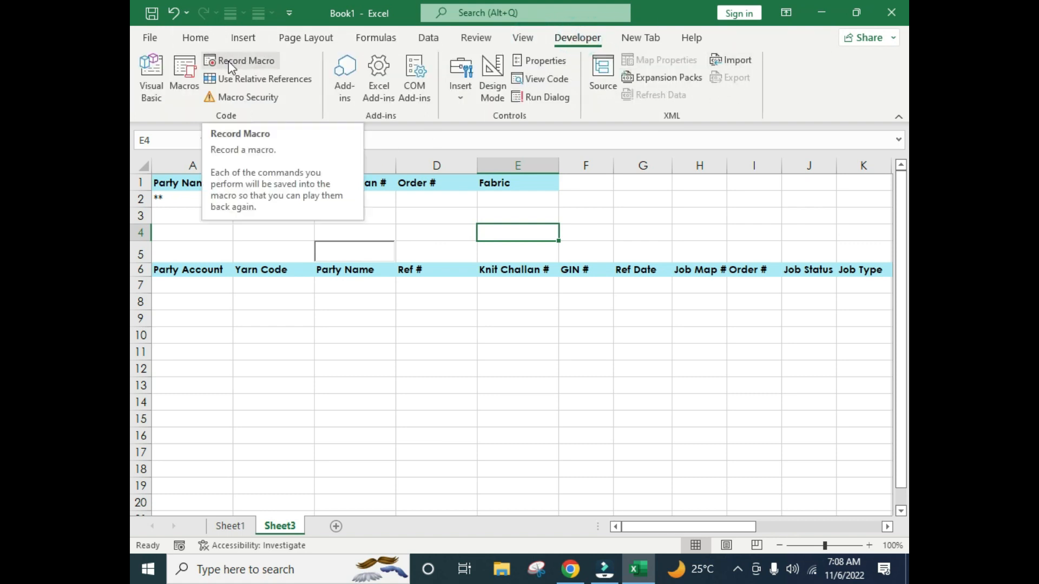
{"action": "left_click", "coordinate": [522, 37]}
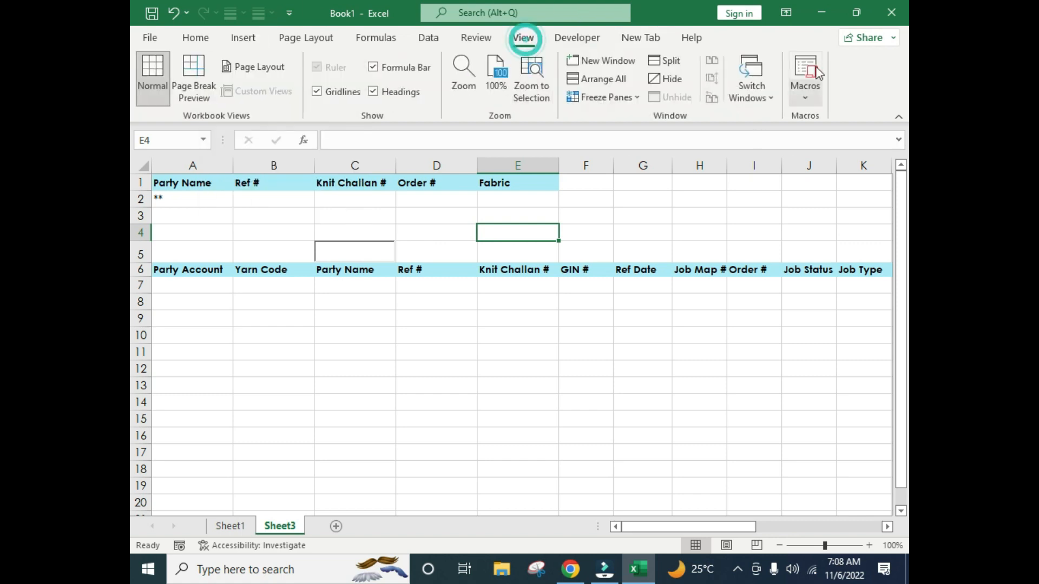
{"action": "left_click", "coordinate": [806, 98]}
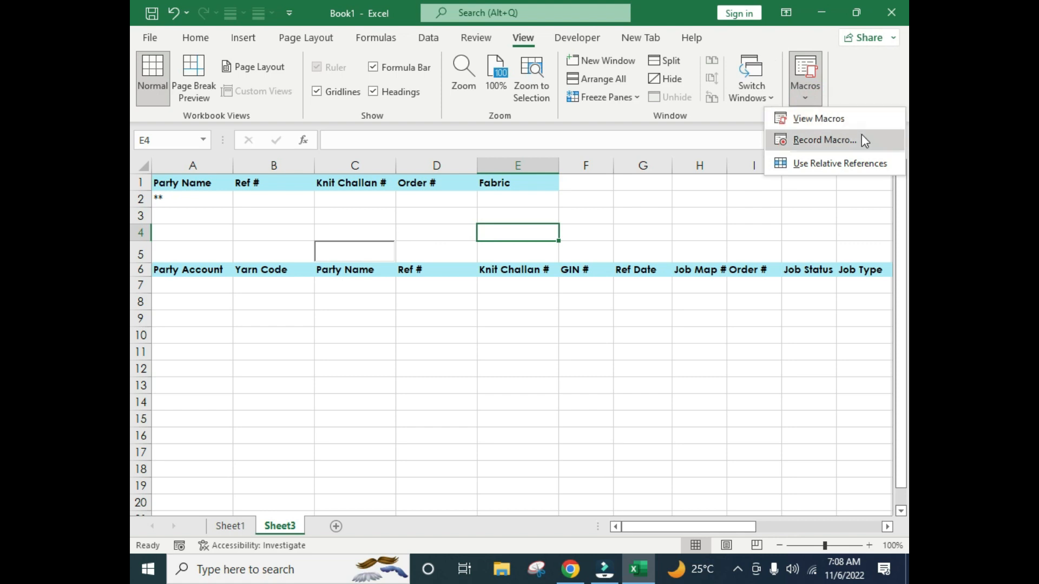
{"action": "left_click", "coordinate": [816, 119]}
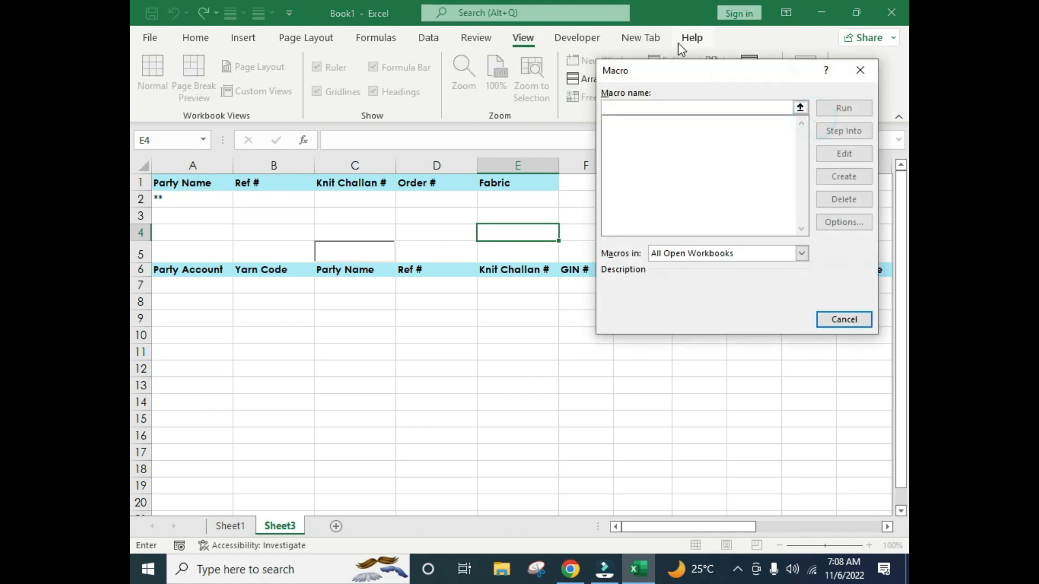
{"action": "left_click", "coordinate": [690, 121]}
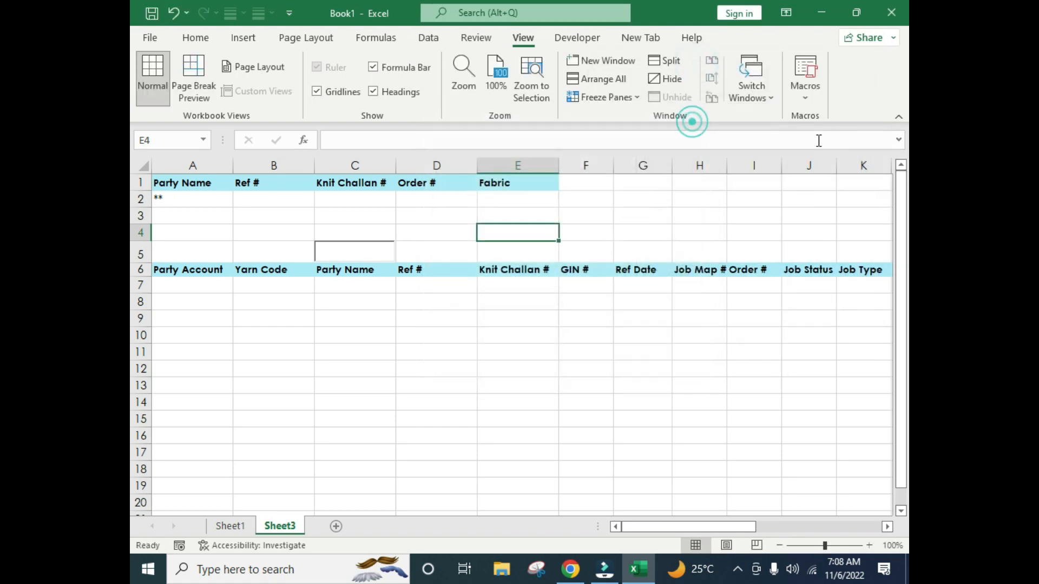
{"action": "left_click", "coordinate": [801, 94]}
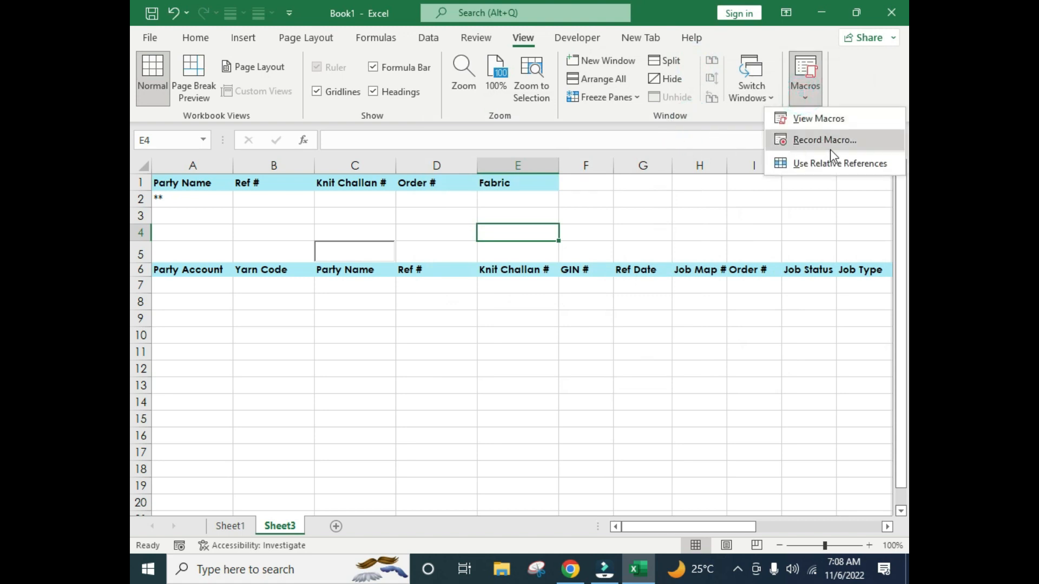
{"action": "left_click", "coordinate": [601, 324]}
{"action": "left_click", "coordinate": [464, 304]}
{"action": "left_click", "coordinate": [621, 309]}
{"action": "left_click", "coordinate": [585, 234]}
{"action": "left_click", "coordinate": [588, 302]}
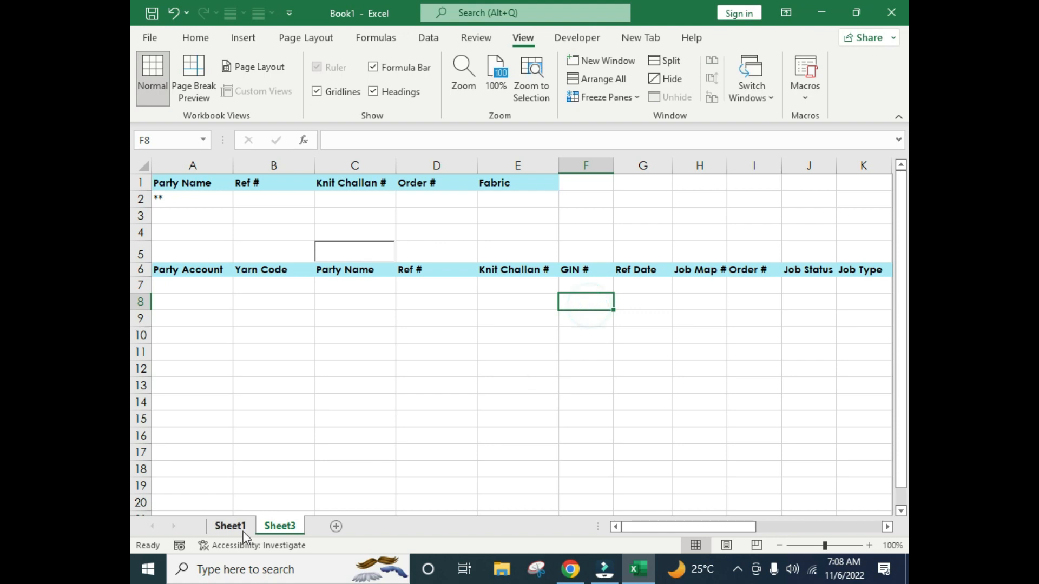
Switch to Sheet1 and look over the Party Name entries in its source data
{"action": "left_click", "coordinate": [230, 525]}
{"action": "left_click", "coordinate": [311, 386]}
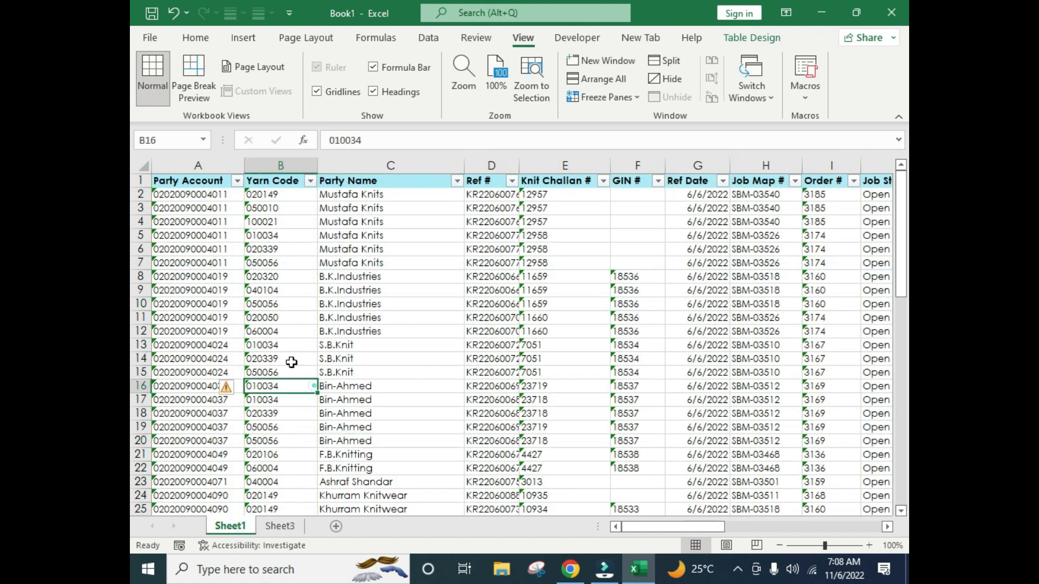
{"action": "left_click", "coordinate": [153, 180]}
{"action": "left_click", "coordinate": [207, 239]}
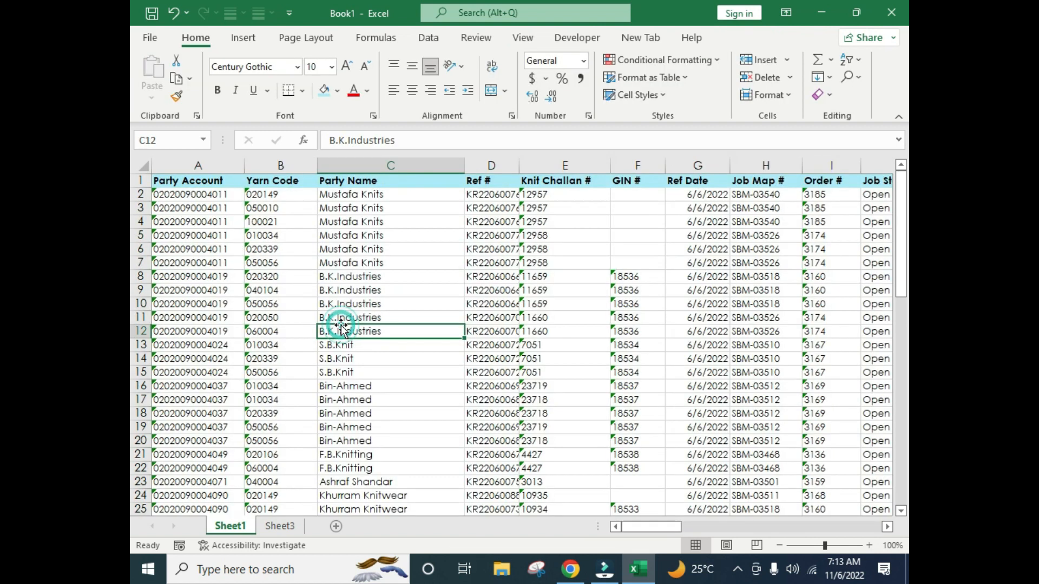
{"action": "left_click", "coordinate": [448, 375]}
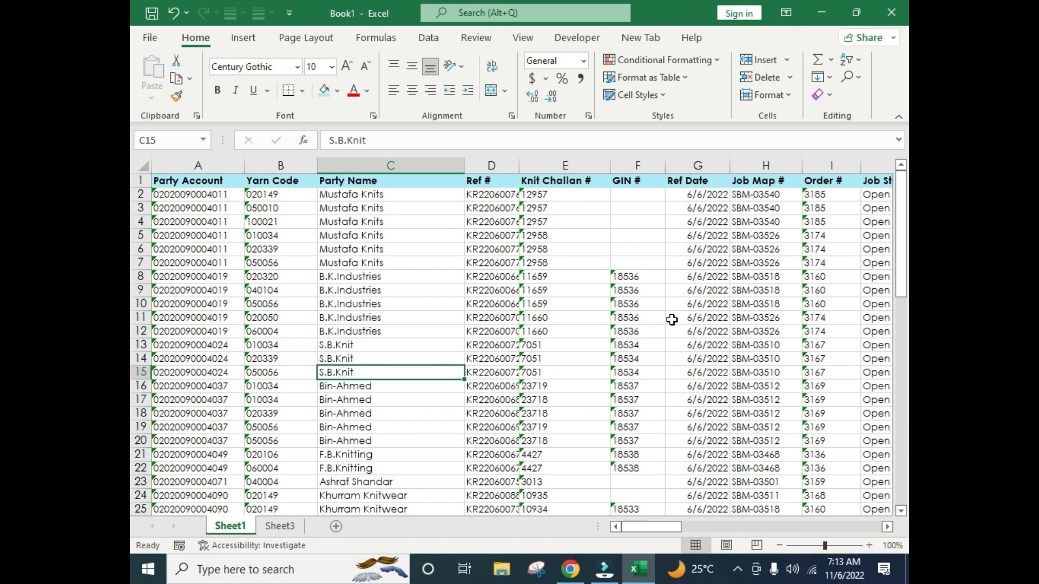
Convert Sheet1's whole data range $A$1:$Y$62 into a table with headers
{"action": "key", "text": "ctrl+a"}
{"action": "mouse_move", "coordinate": [901, 234]}
{"action": "left_mouse_down"}
{"action": "mouse_move", "coordinate": [899, 463]}
{"action": "mouse_move", "coordinate": [900, 227]}
{"action": "left_mouse_up"}
{"action": "mouse_move", "coordinate": [656, 531]}
{"action": "left_mouse_down"}
{"action": "mouse_move", "coordinate": [744, 532]}
{"action": "mouse_move", "coordinate": [649, 531]}
{"action": "left_mouse_up"}
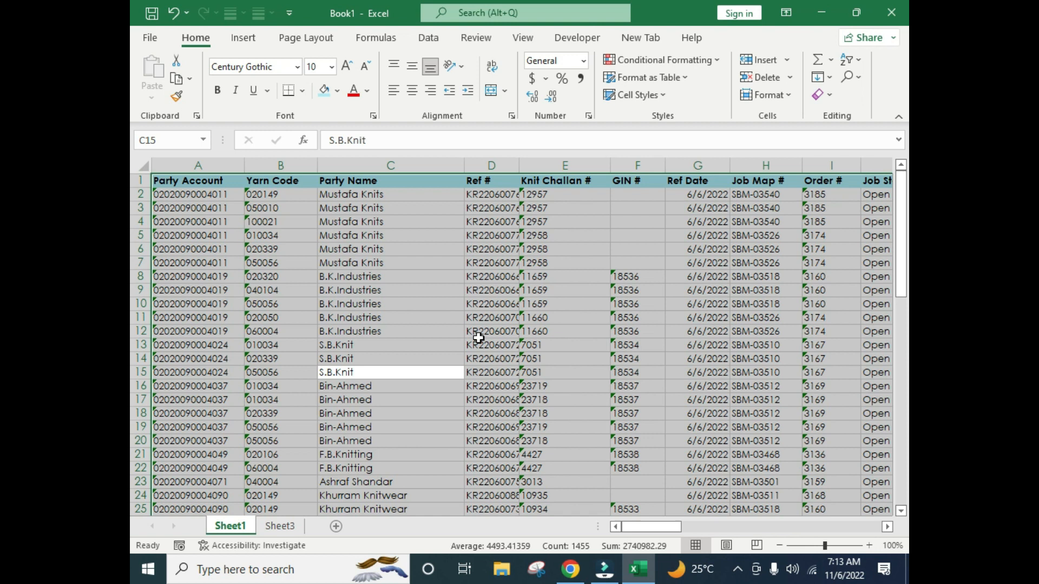
{"action": "key", "text": "ctrl+t"}
{"action": "left_click_drag", "start_coordinate": [441, 183], "coordinate": [473, 252]}
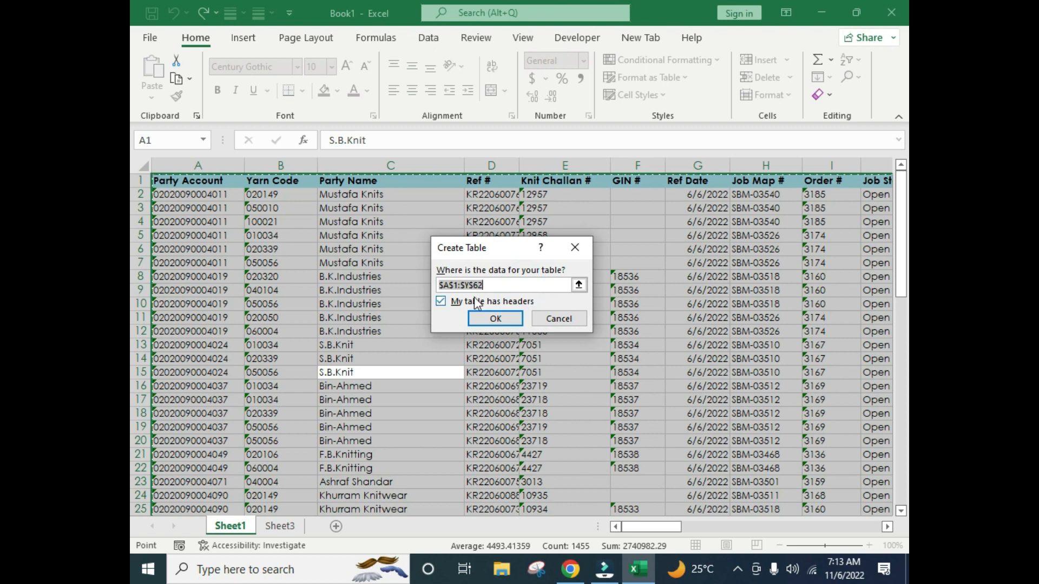
{"action": "left_click_drag", "start_coordinate": [511, 250], "coordinate": [523, 303]}
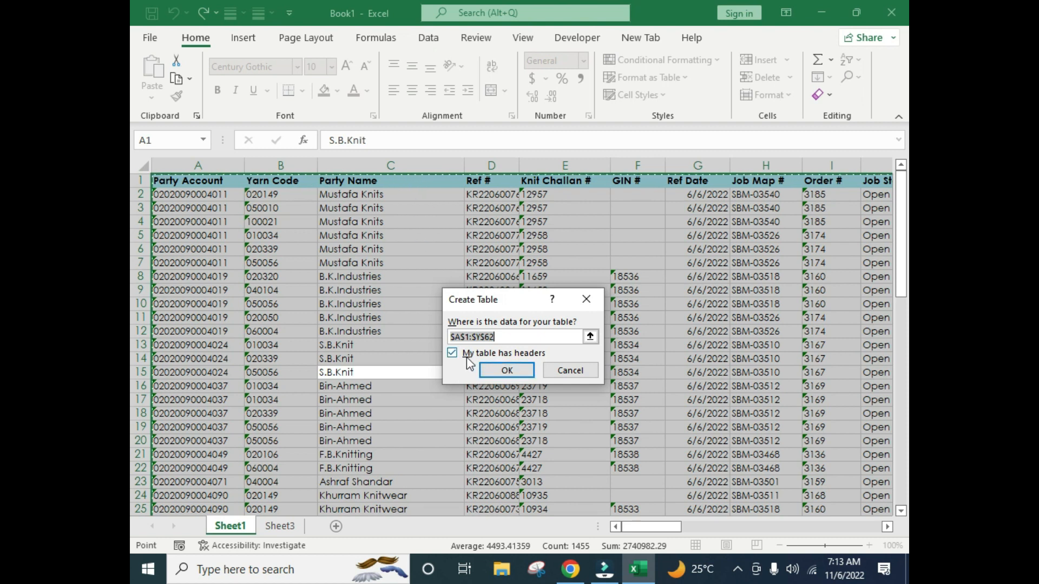
{"action": "left_click", "coordinate": [466, 358]}
{"action": "left_click", "coordinate": [466, 358]}
{"action": "left_click", "coordinate": [529, 373]}
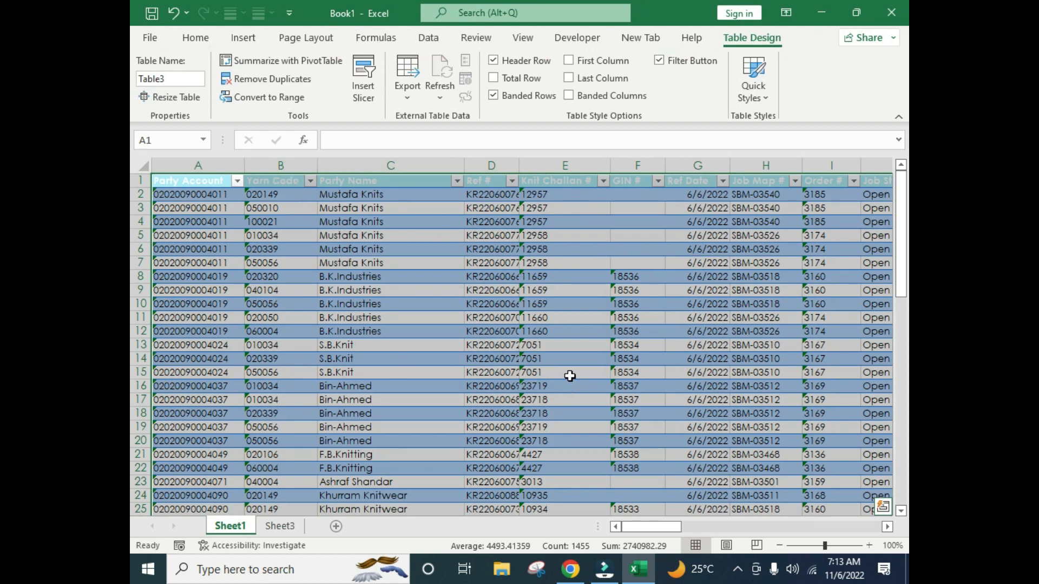
Clear the new table's style on Sheet1, check the rows down to the last record and return to the header row
{"action": "left_click", "coordinate": [772, 98]}
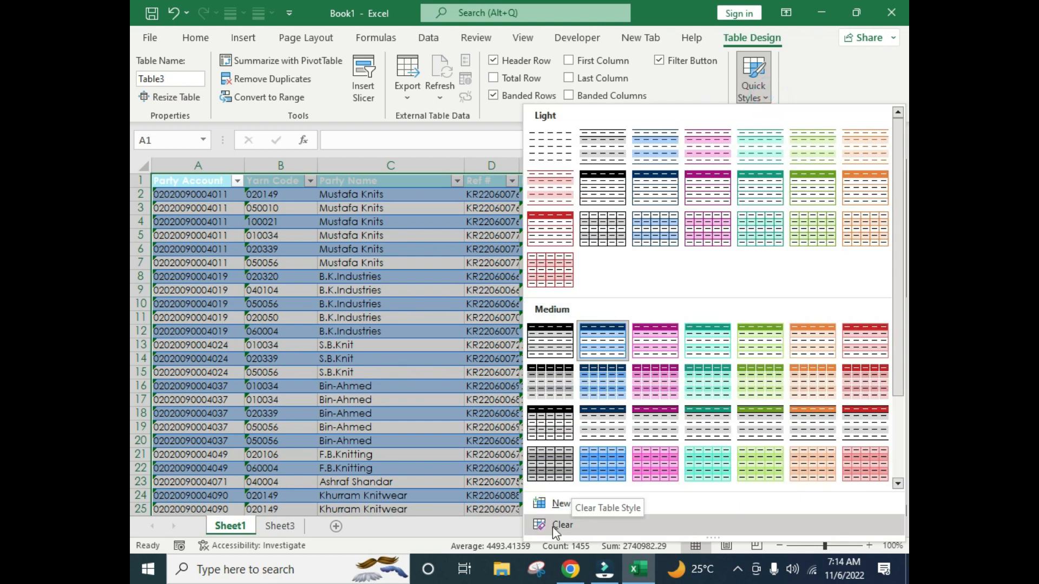
{"action": "left_click", "coordinate": [557, 525]}
{"action": "left_click", "coordinate": [391, 349]}
{"action": "left_click_drag", "start_coordinate": [263, 198], "coordinate": [436, 366]}
{"action": "scroll", "coordinate": [436, 366], "scroll_direction": "down", "scroll_amount": 5}
{"action": "scroll", "coordinate": [435, 366], "scroll_direction": "down", "scroll_amount": 6}
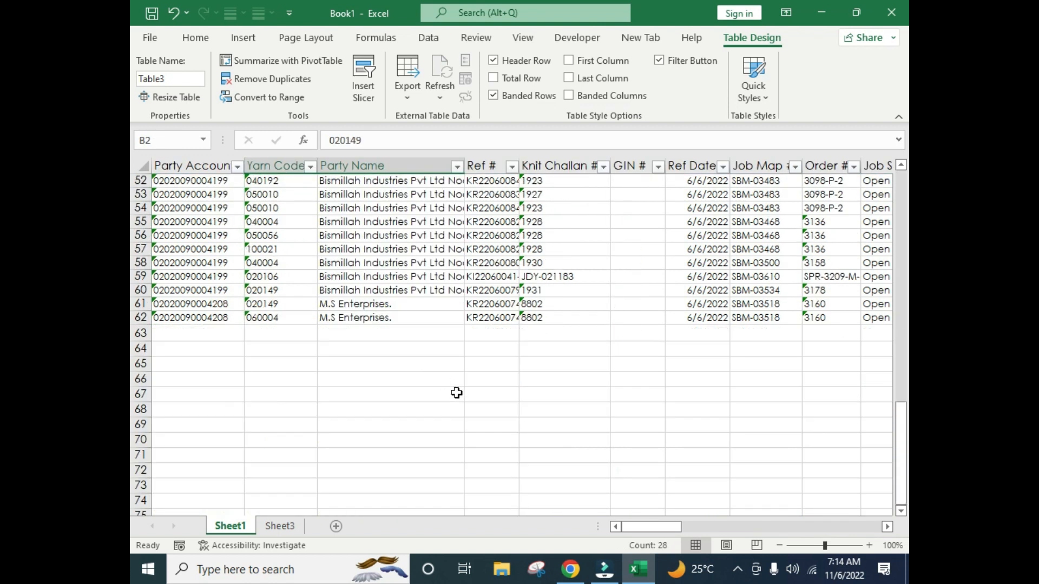
{"action": "mouse_move", "coordinate": [657, 528]}
{"action": "left_mouse_down"}
{"action": "mouse_move", "coordinate": [725, 527]}
{"action": "mouse_move", "coordinate": [657, 526]}
{"action": "left_mouse_up"}
{"action": "left_click", "coordinate": [481, 303]}
{"action": "key", "text": "ctrl+Up"}
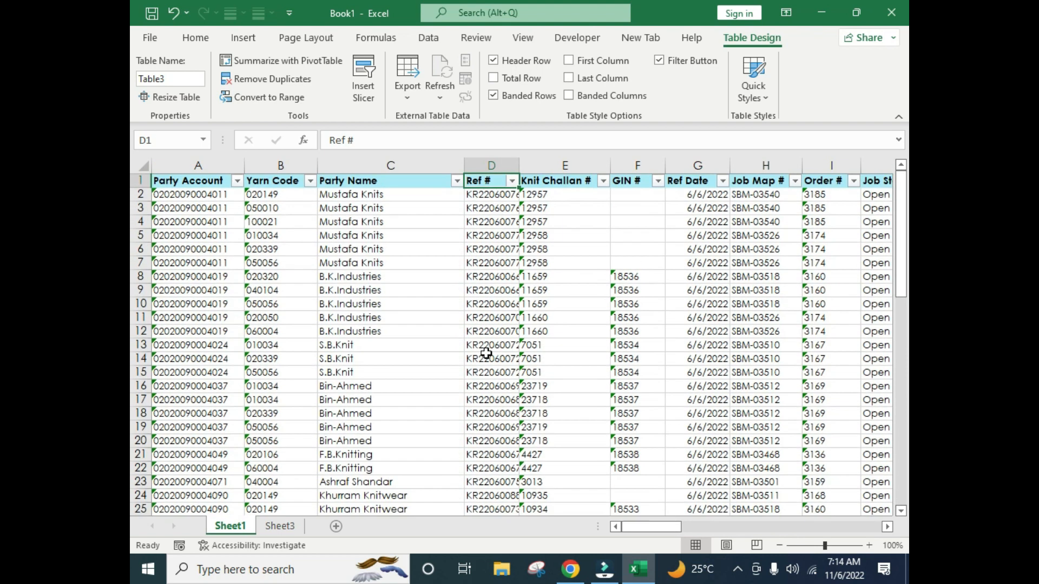
Return to Sheet3 and set up a new macro recording, entering Advanced as the start of its name
{"action": "left_click", "coordinate": [279, 528]}
{"action": "left_click", "coordinate": [628, 371]}
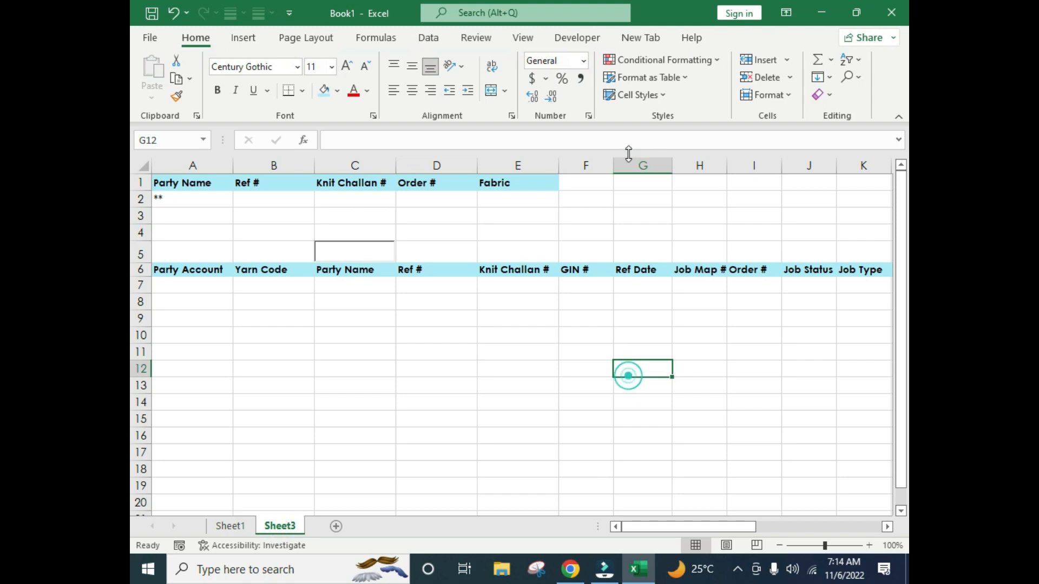
{"action": "left_click", "coordinate": [524, 39]}
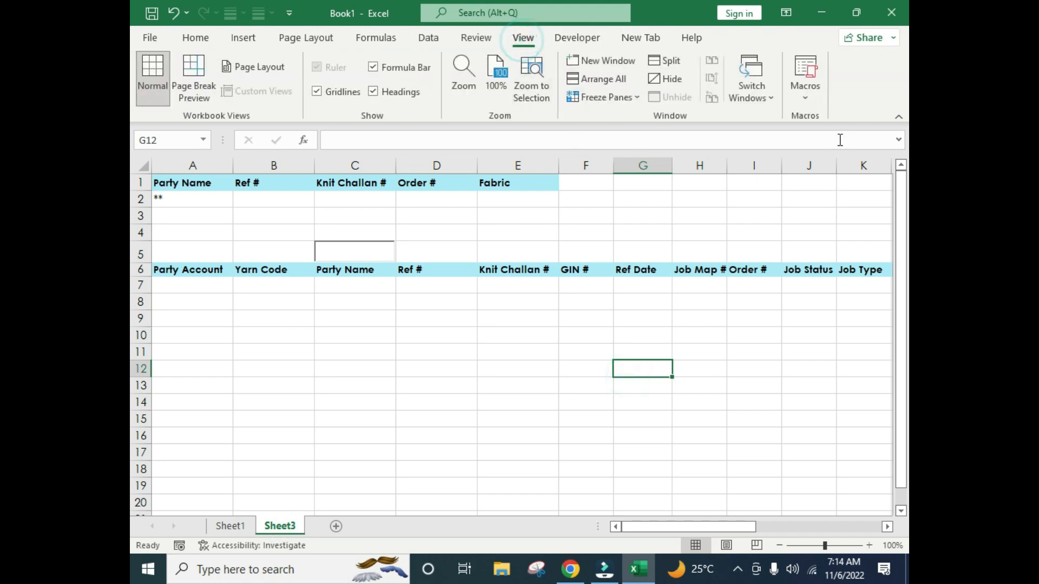
{"action": "left_click", "coordinate": [805, 102]}
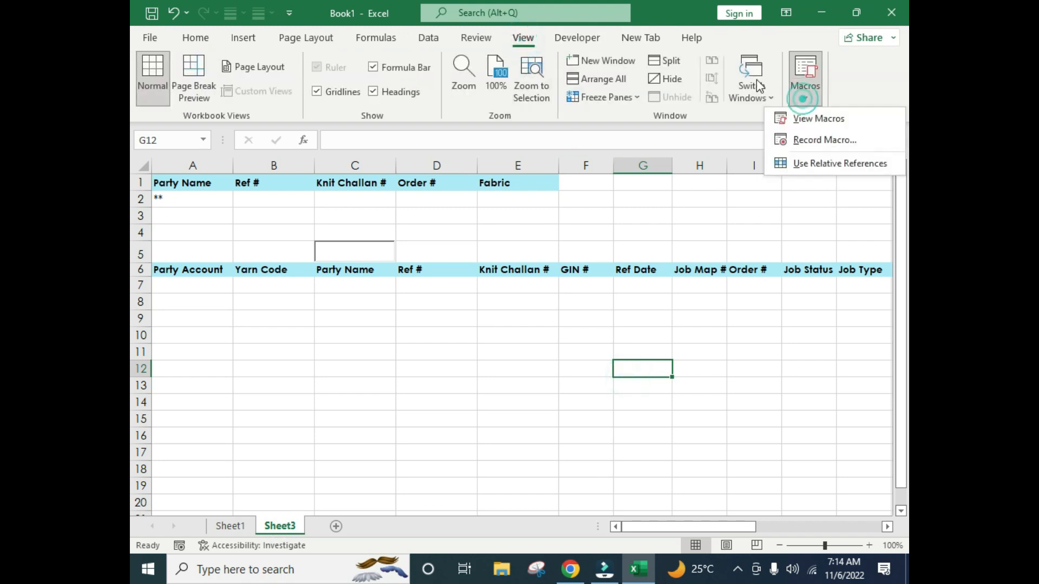
{"action": "left_click", "coordinate": [817, 141]}
{"action": "left_click", "coordinate": [532, 198]}
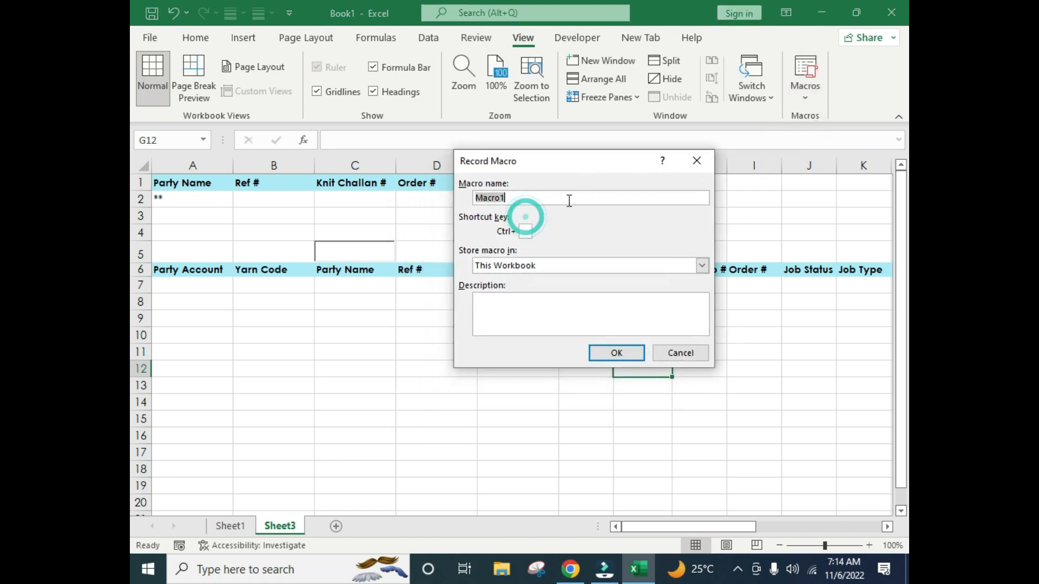
{"action": "left_click_drag", "start_coordinate": [593, 199], "coordinate": [436, 201]}
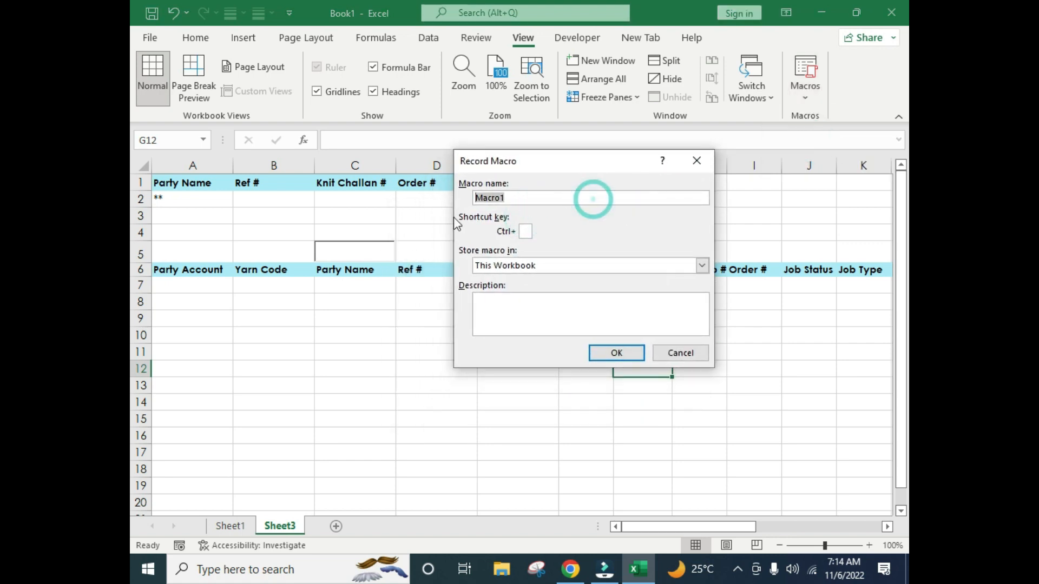
{"action": "type", "text": "Advanced"}
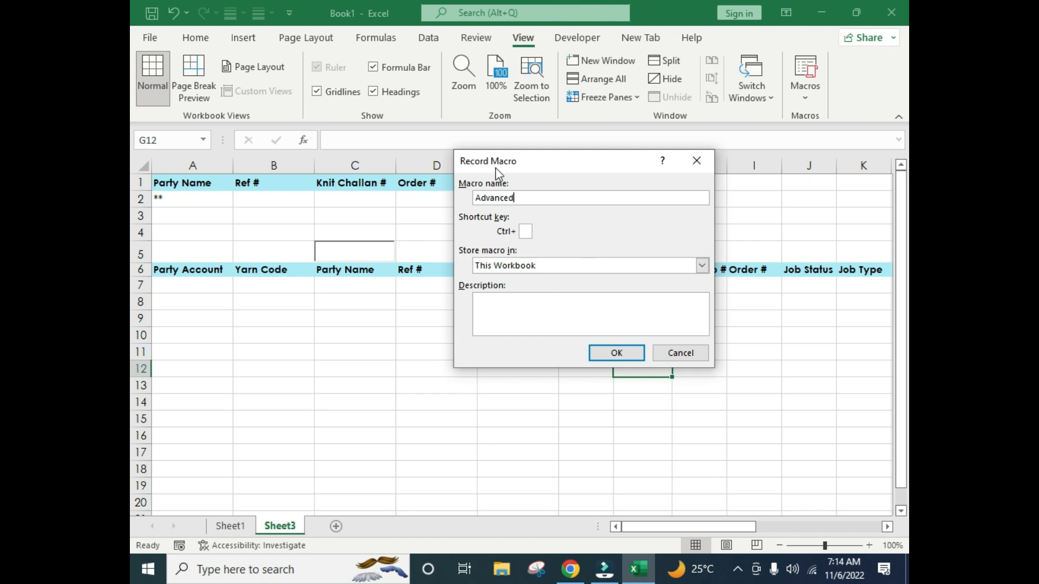
Complete the macro name as AdvancedFilter, keep it stored in This Workbook and start recording
{"action": "left_click_drag", "start_coordinate": [497, 172], "coordinate": [510, 162]}
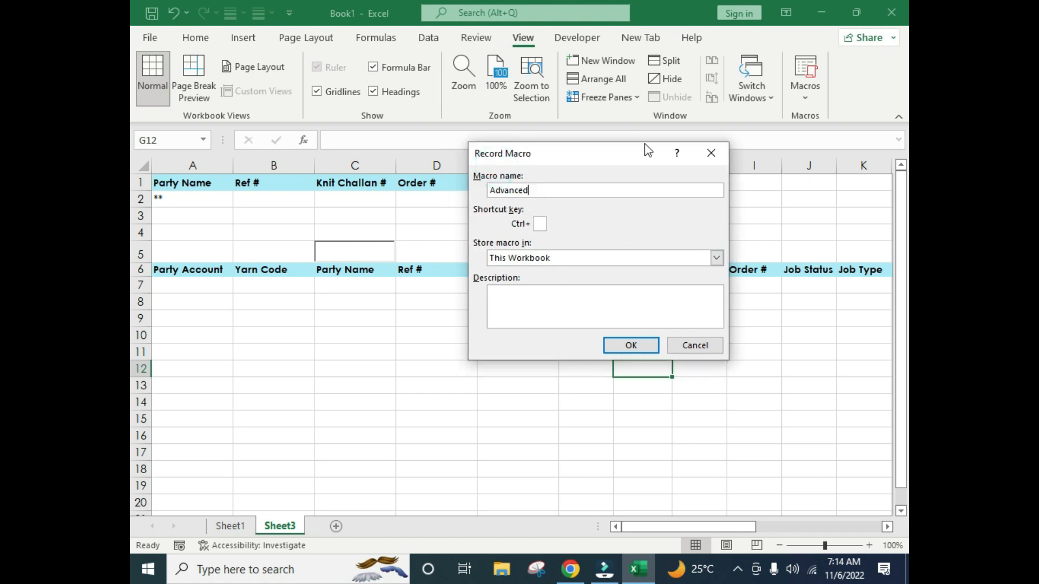
{"action": "left_click", "coordinate": [500, 303]}
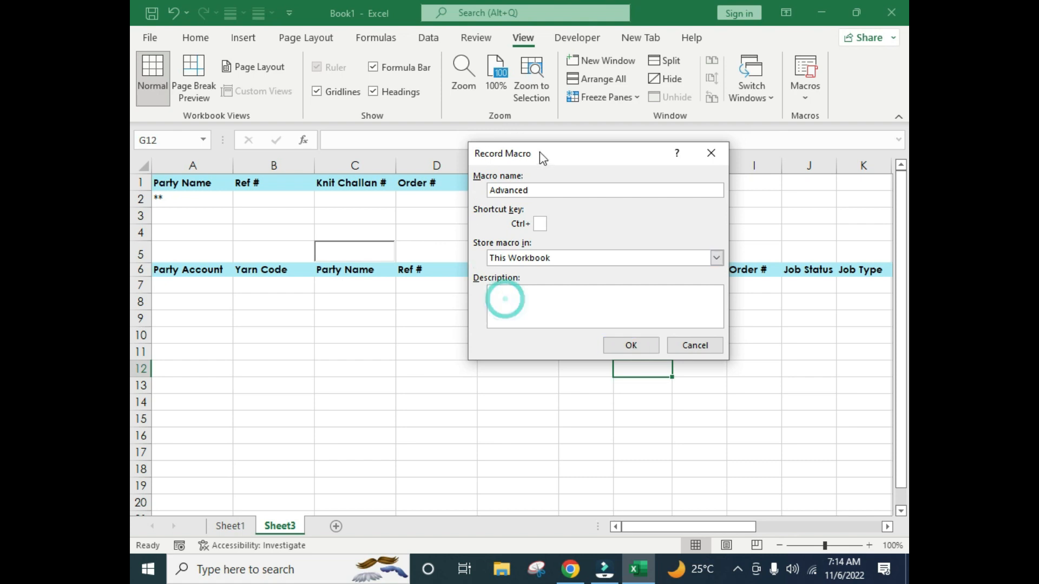
{"action": "left_click_drag", "start_coordinate": [538, 155], "coordinate": [567, 216]}
{"action": "left_click_drag", "start_coordinate": [566, 252], "coordinate": [518, 253]}
{"action": "left_click", "coordinate": [563, 250]}
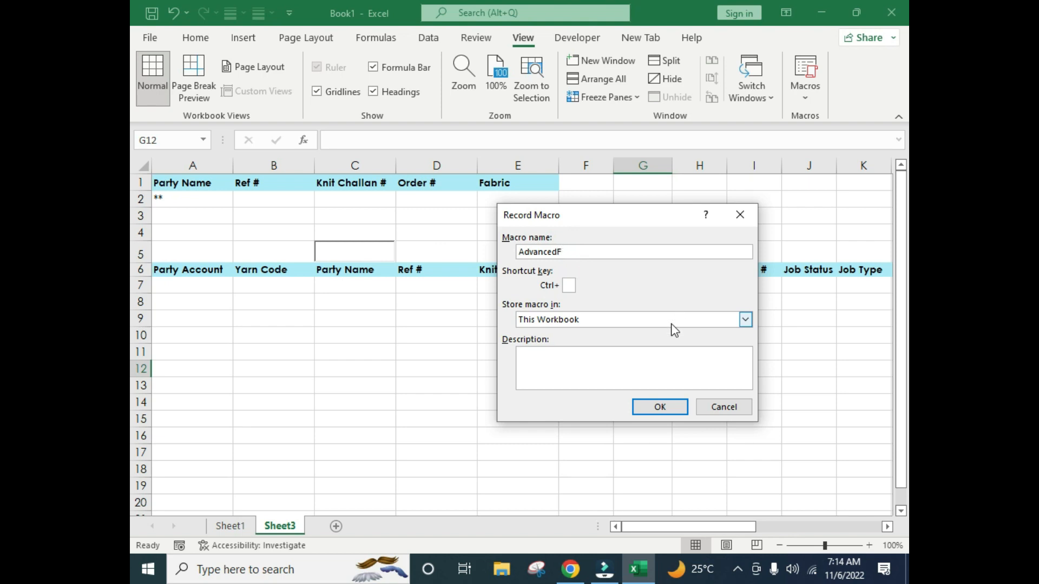
{"action": "key", "text": "BackSpace"}
{"action": "left_click_drag", "start_coordinate": [584, 222], "coordinate": [590, 274]}
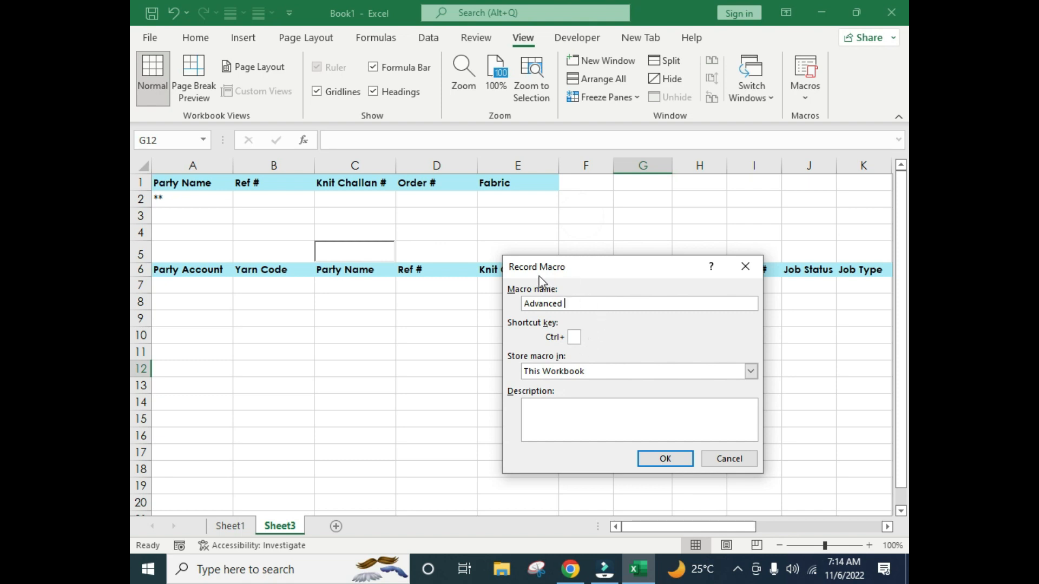
{"action": "left_click_drag", "start_coordinate": [595, 264], "coordinate": [589, 207]}
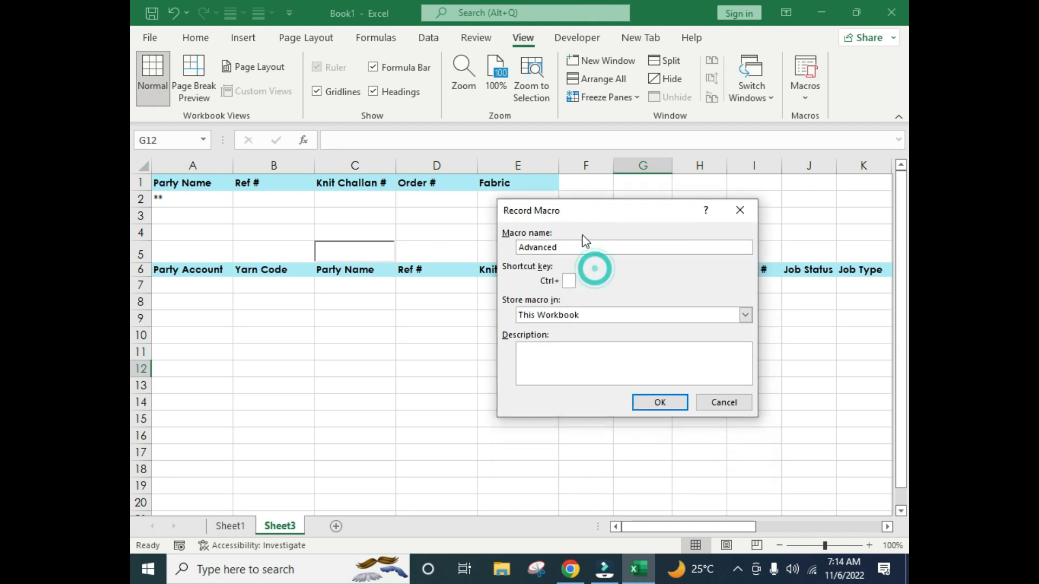
{"action": "left_click", "coordinate": [573, 251]}
{"action": "type", "text": "Filter"}
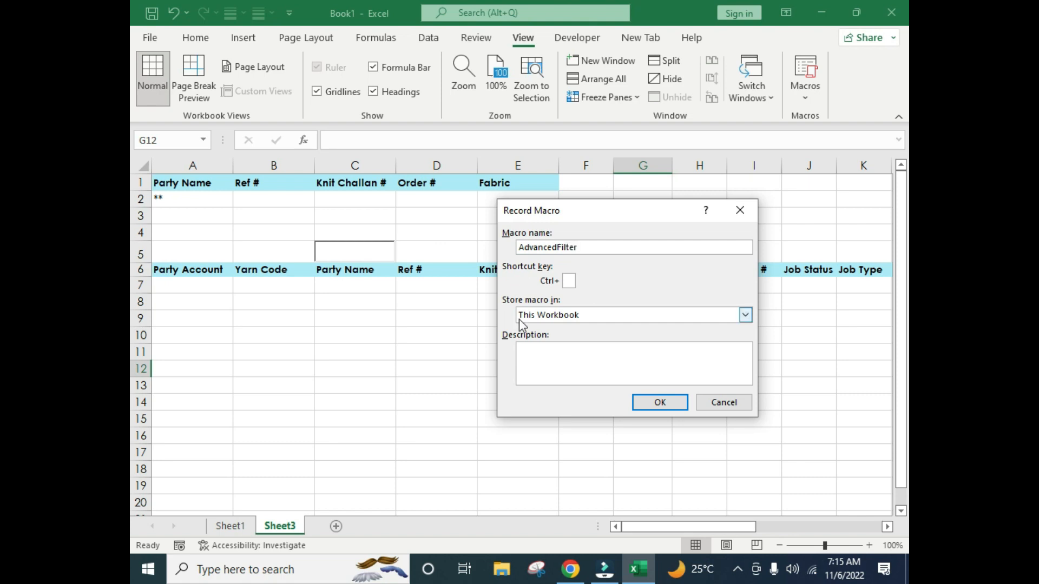
{"action": "left_click_drag", "start_coordinate": [632, 217], "coordinate": [582, 130]}
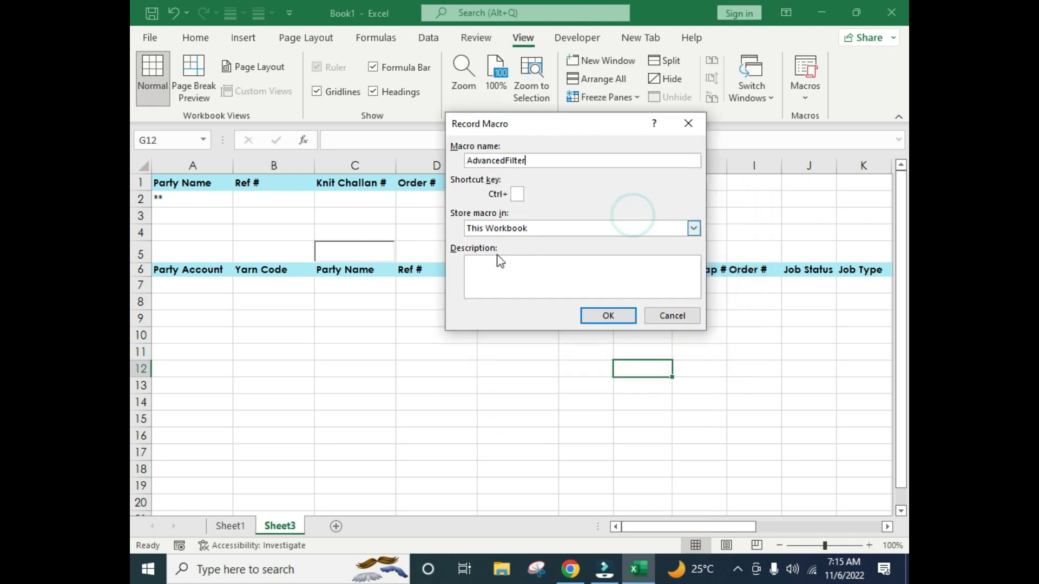
{"action": "left_click", "coordinate": [608, 319]}
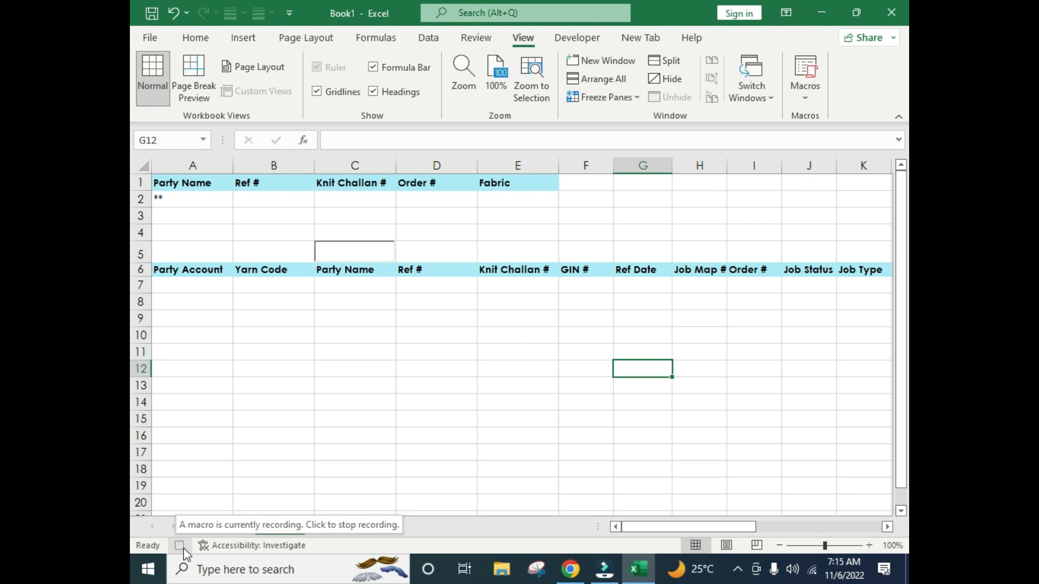
Start an advanced filter from an empty cell on Sheet3
{"action": "left_click", "coordinate": [547, 333]}
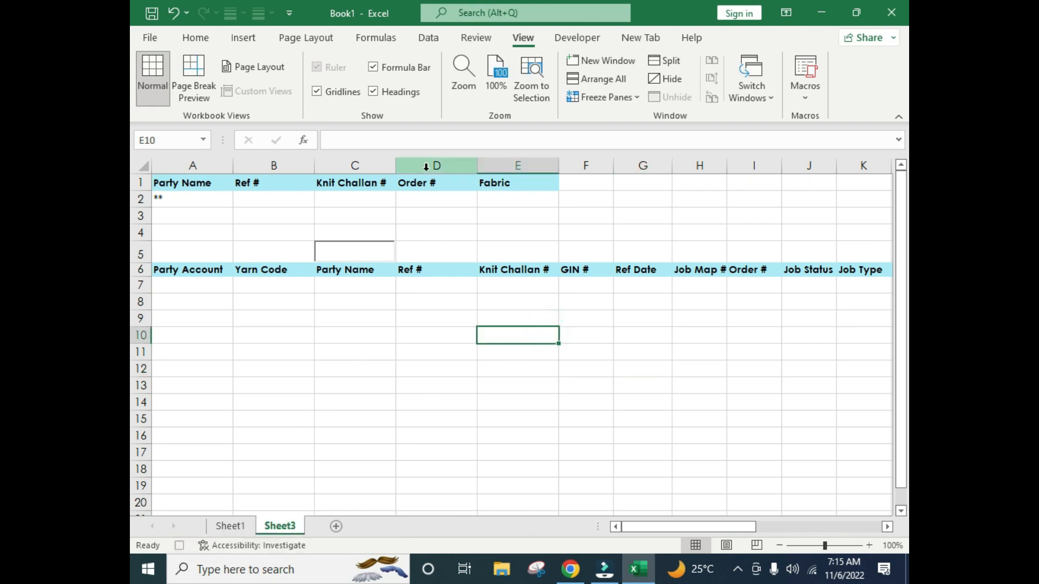
{"action": "left_click", "coordinate": [428, 38]}
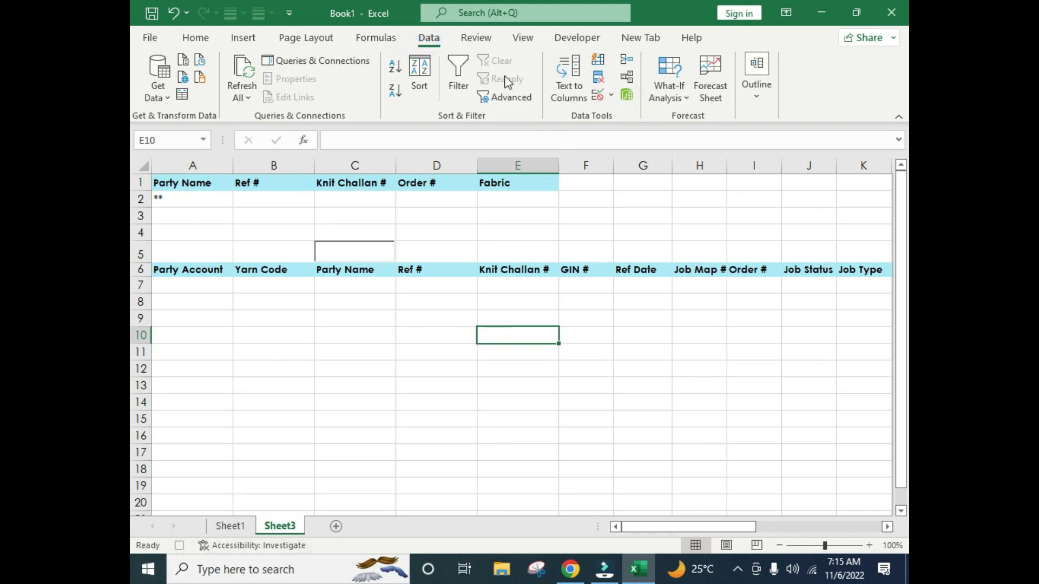
{"action": "left_click", "coordinate": [615, 332]}
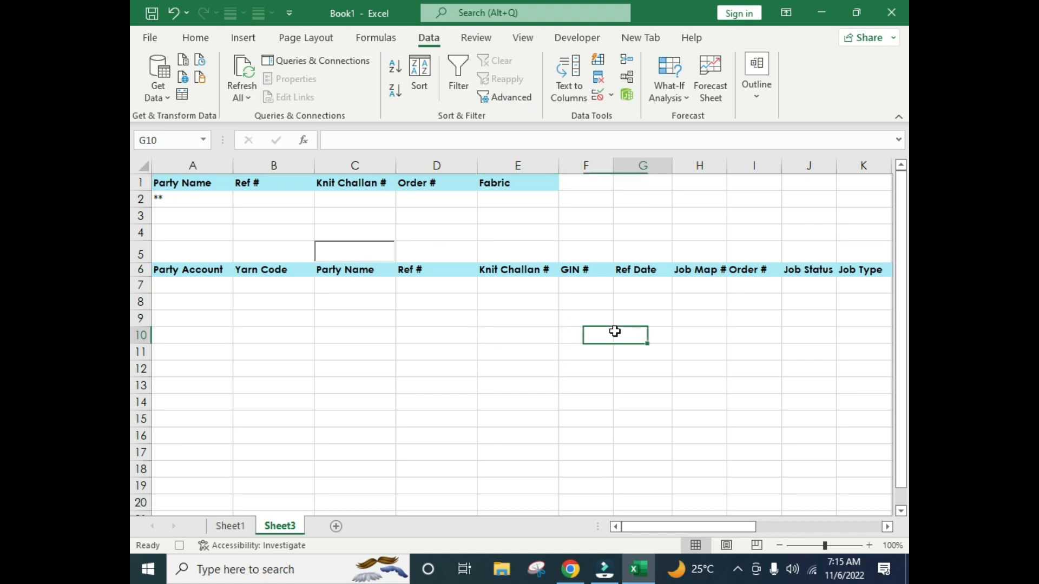
{"action": "left_click", "coordinate": [576, 214]}
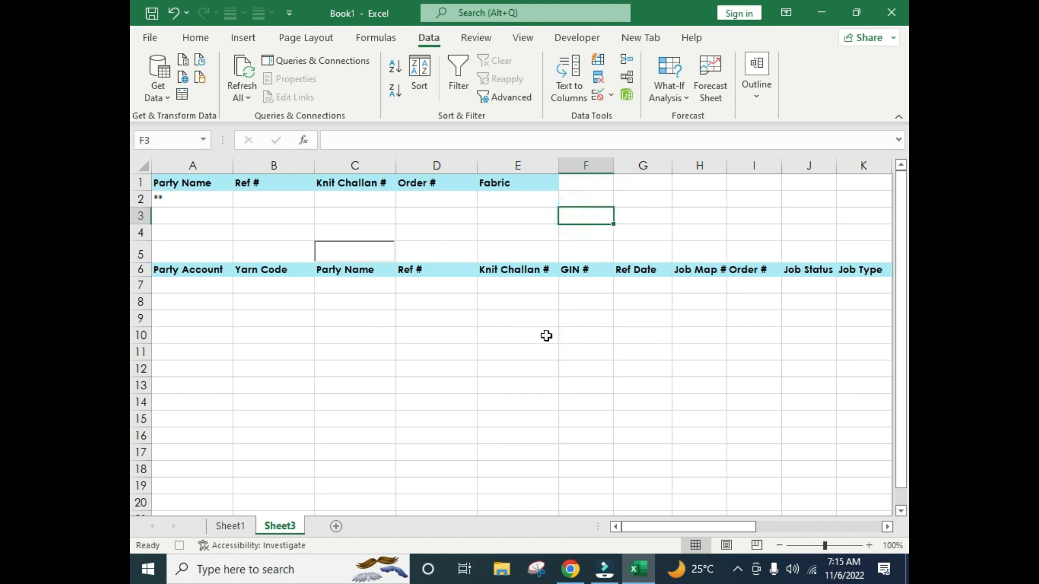
{"action": "left_click", "coordinate": [544, 319]}
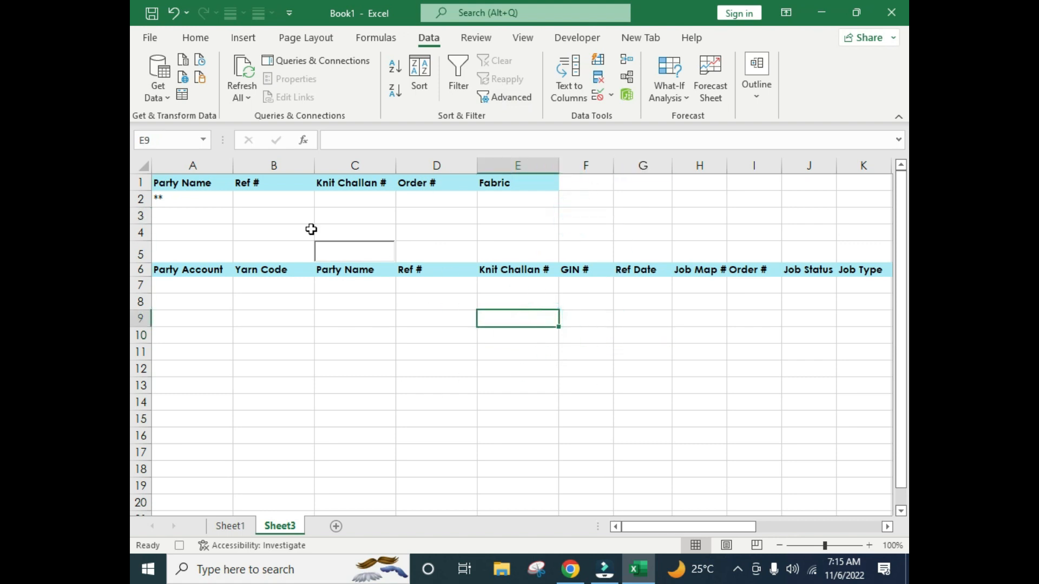
{"action": "left_click", "coordinate": [657, 237]}
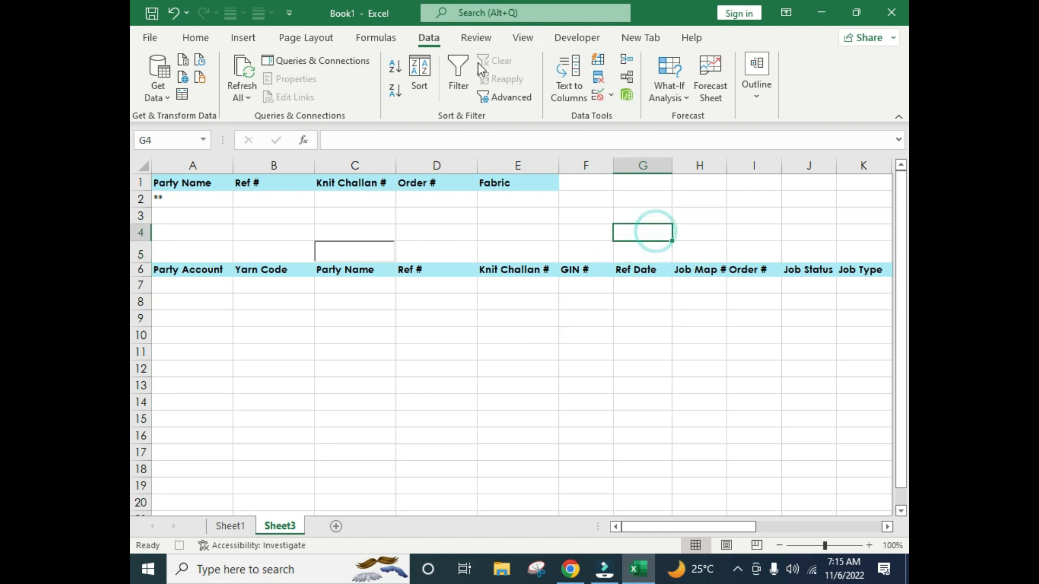
{"action": "left_click", "coordinate": [509, 100]}
{"action": "left_click_drag", "start_coordinate": [571, 141], "coordinate": [631, 134]}
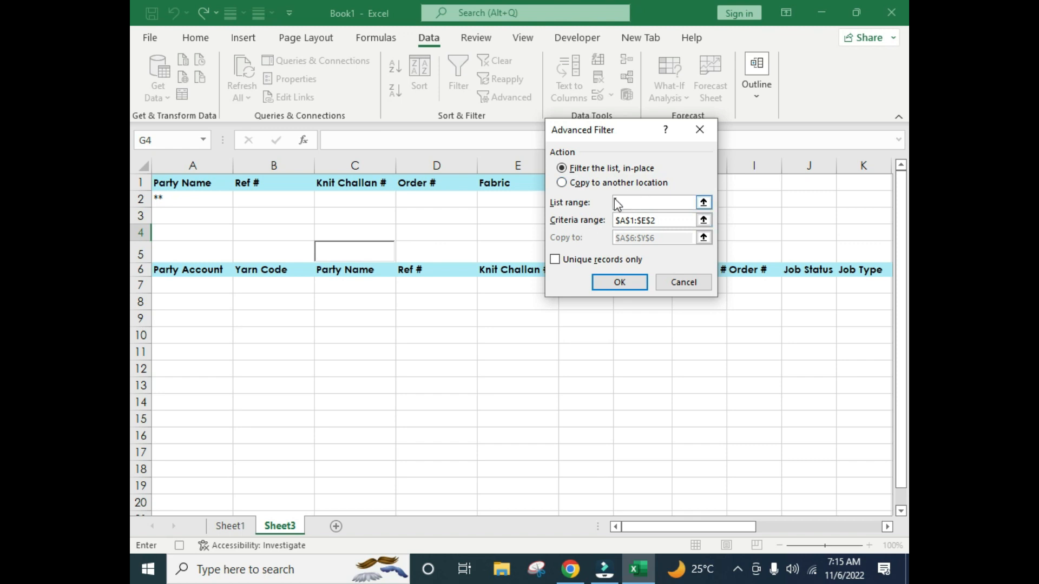
Set the filter's list range to Sheet1's entire table including headers, Table3[#All]
{"action": "left_click", "coordinate": [240, 525]}
{"action": "left_click_drag", "start_coordinate": [587, 132], "coordinate": [667, 79]}
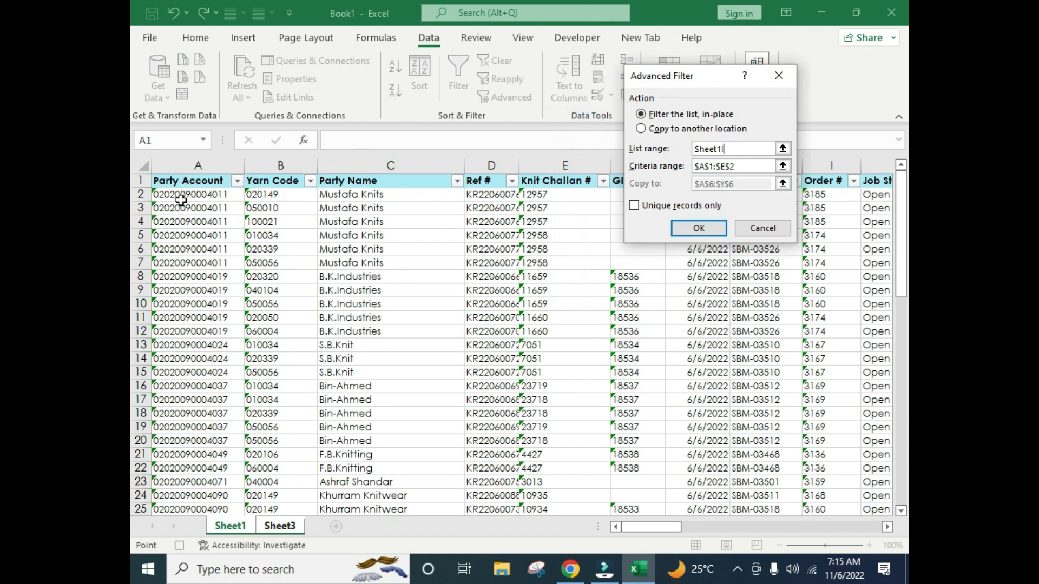
{"action": "left_click", "coordinate": [149, 168]}
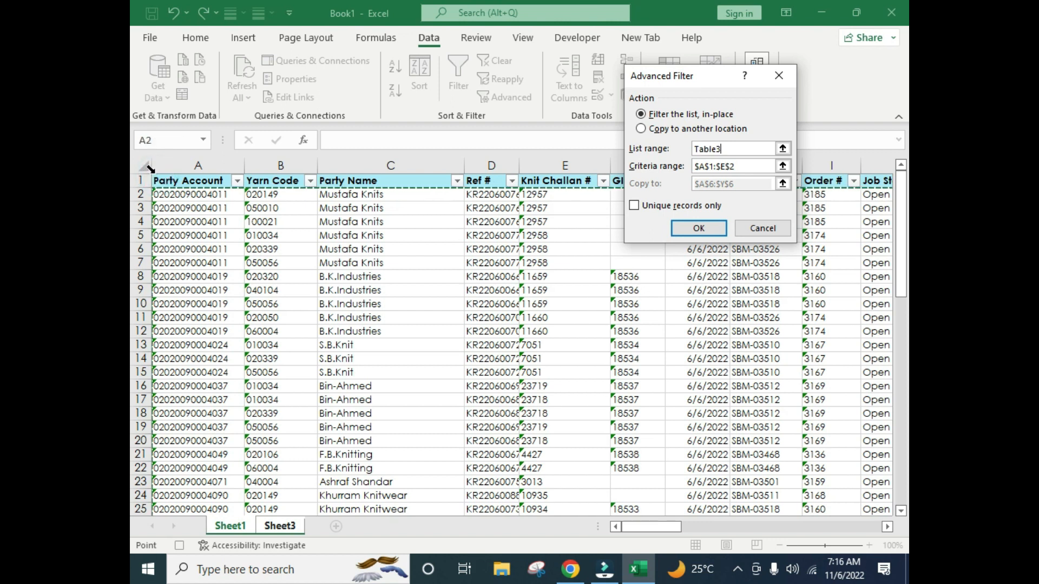
{"action": "left_click", "coordinate": [150, 169]}
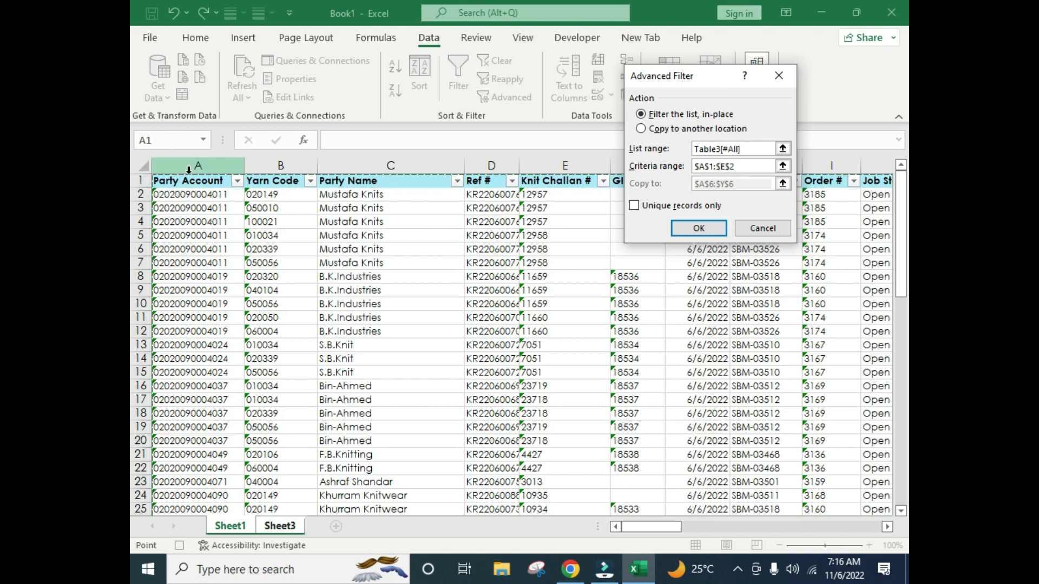
{"action": "scroll", "coordinate": [491, 271], "scroll_direction": "down", "scroll_amount": 16}
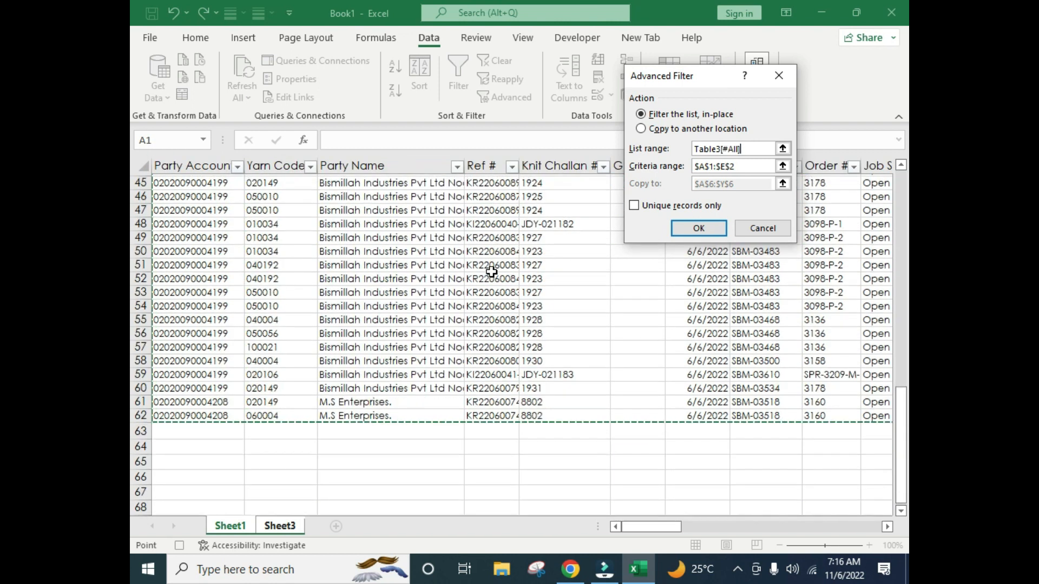
{"action": "scroll", "coordinate": [491, 271], "scroll_direction": "up", "scroll_amount": 16}
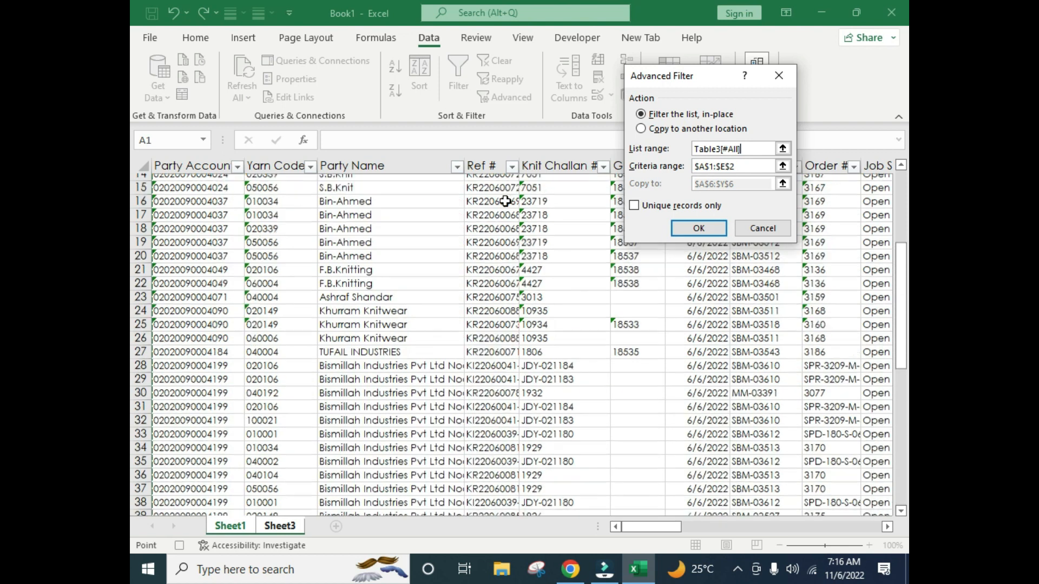
Replace the filter's criteria range with Sheet3's criteria block A1:E2, from Party Name to Fabric
{"action": "left_click_drag", "start_coordinate": [653, 76], "coordinate": [489, 151]}
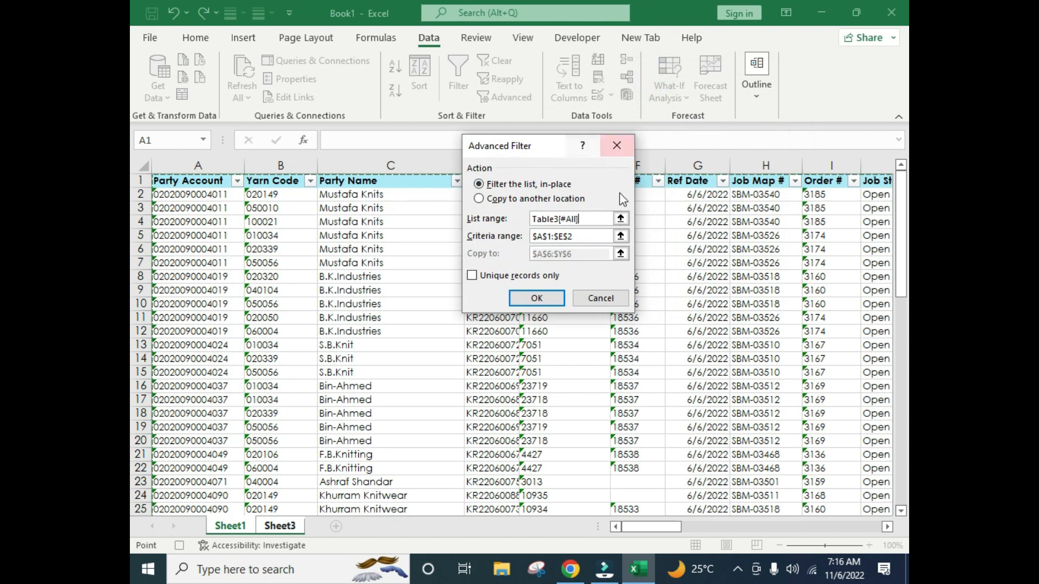
{"action": "left_click", "coordinate": [588, 239]}
{"action": "double_click", "coordinate": [587, 236]}
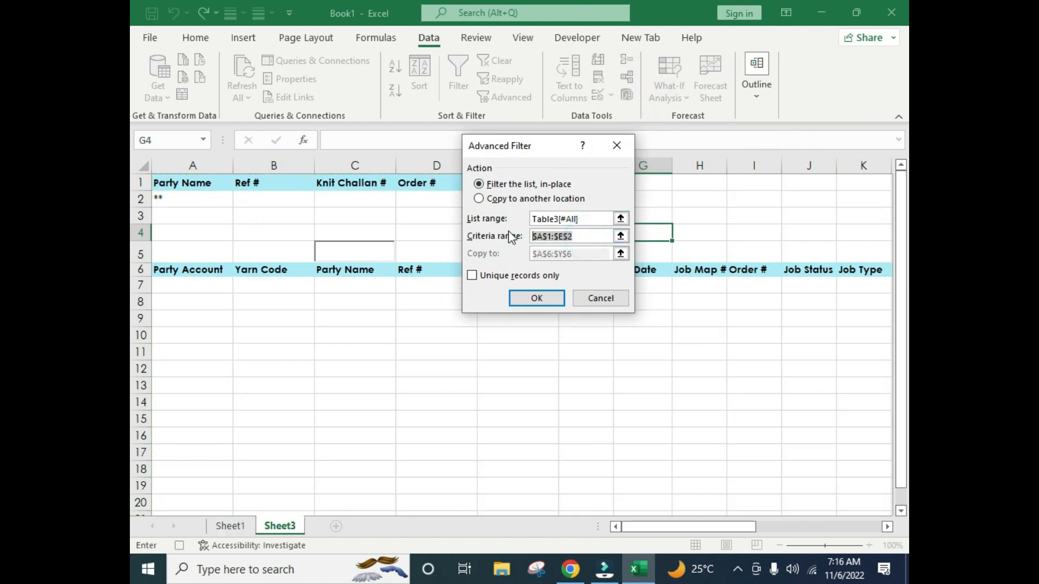
{"action": "key", "text": "BackSpace"}
{"action": "left_click_drag", "start_coordinate": [532, 144], "coordinate": [587, 290]}
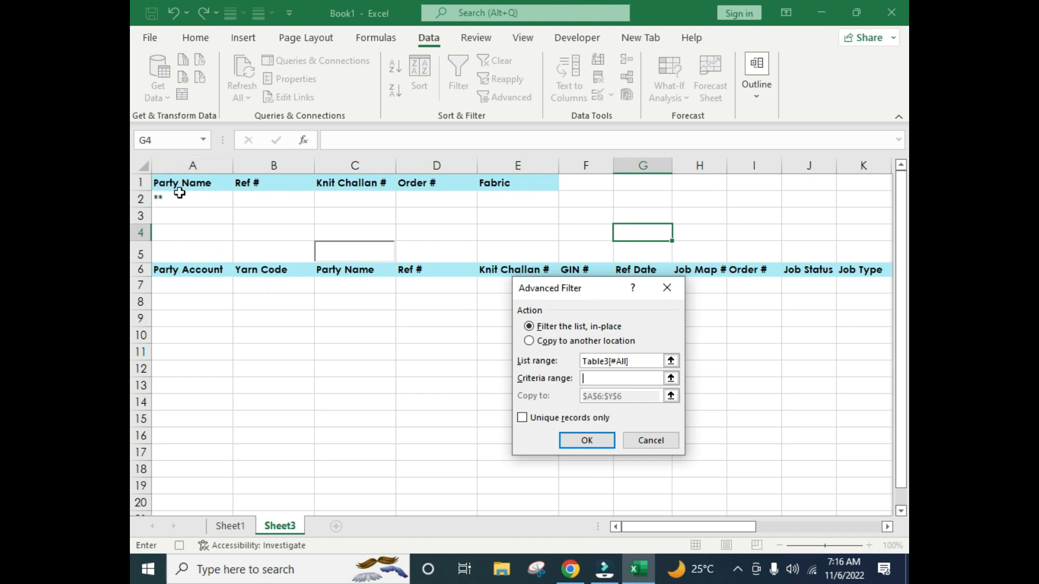
{"action": "left_click_drag", "start_coordinate": [179, 184], "coordinate": [181, 198]}
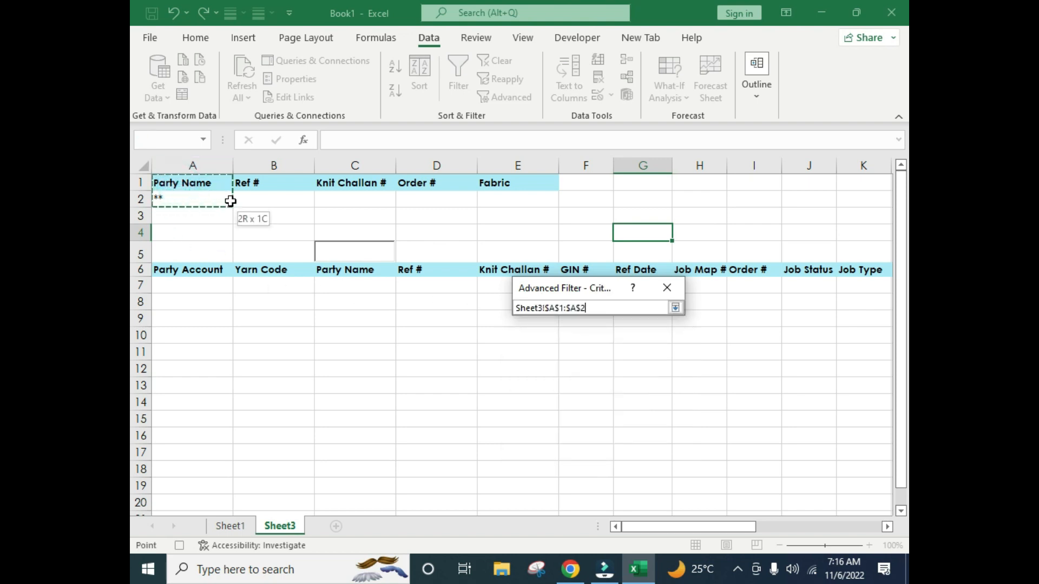
{"action": "left_click_drag", "start_coordinate": [363, 195], "coordinate": [551, 196]}
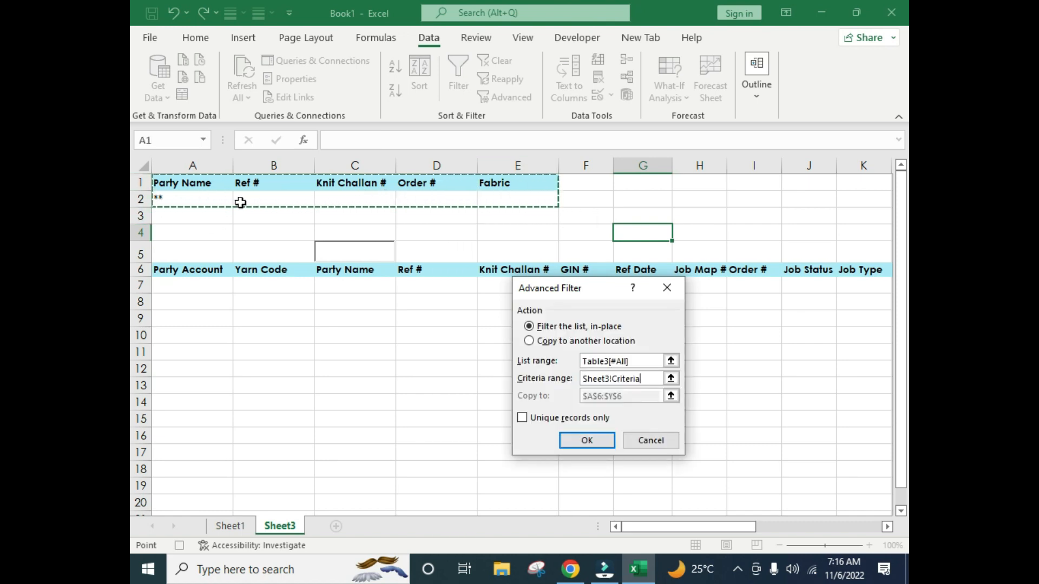
{"action": "left_click_drag", "start_coordinate": [572, 292], "coordinate": [666, 179]}
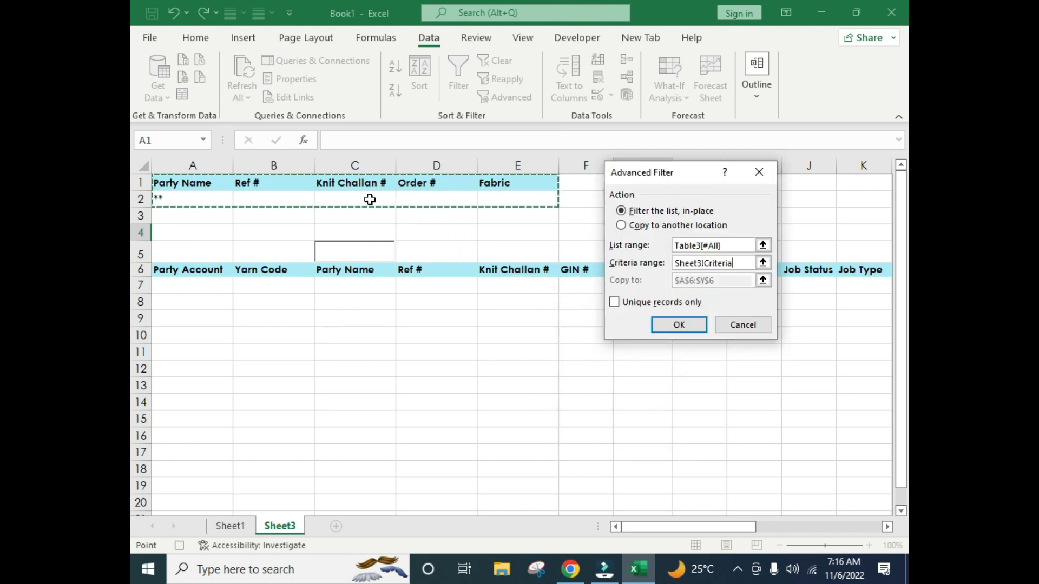
Choose copying to another location, set the destination to Sheet3's full header row A6:Y6 and run the filter
{"action": "left_click_drag", "start_coordinate": [642, 175], "coordinate": [593, 61]}
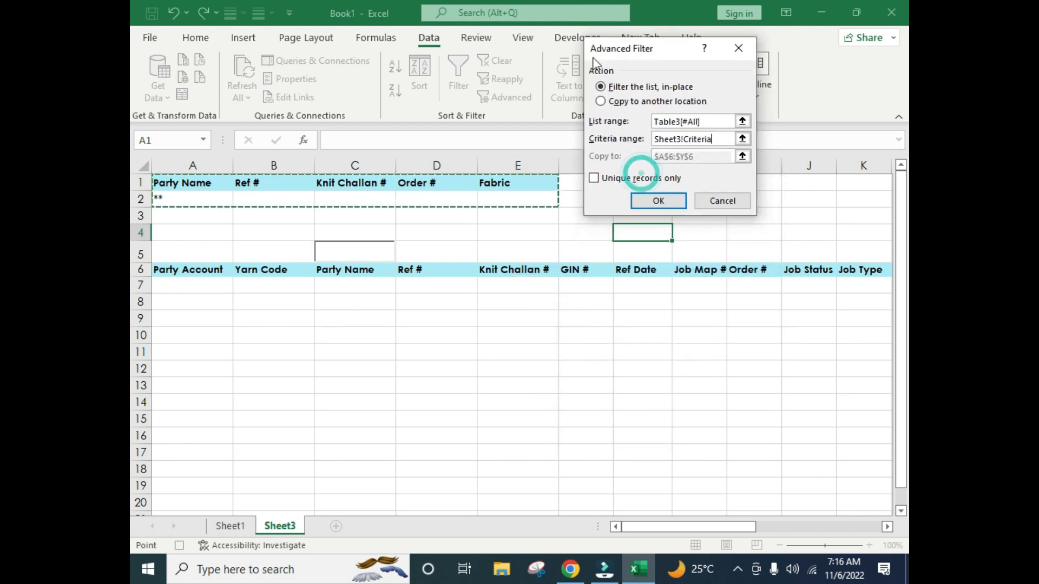
{"action": "left_click", "coordinate": [622, 102]}
{"action": "left_click", "coordinate": [697, 156]}
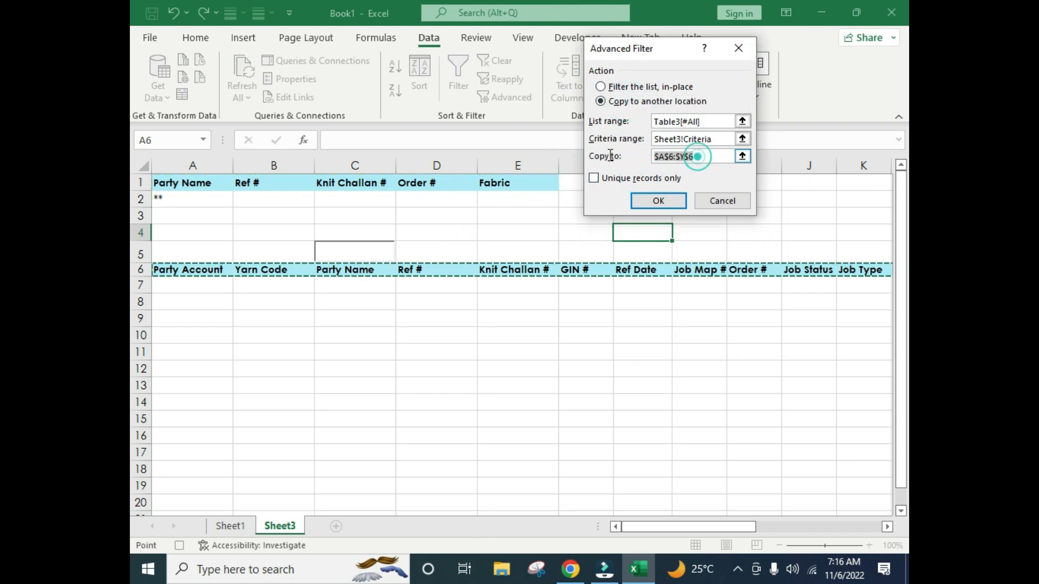
{"action": "key", "text": "BackSpace"}
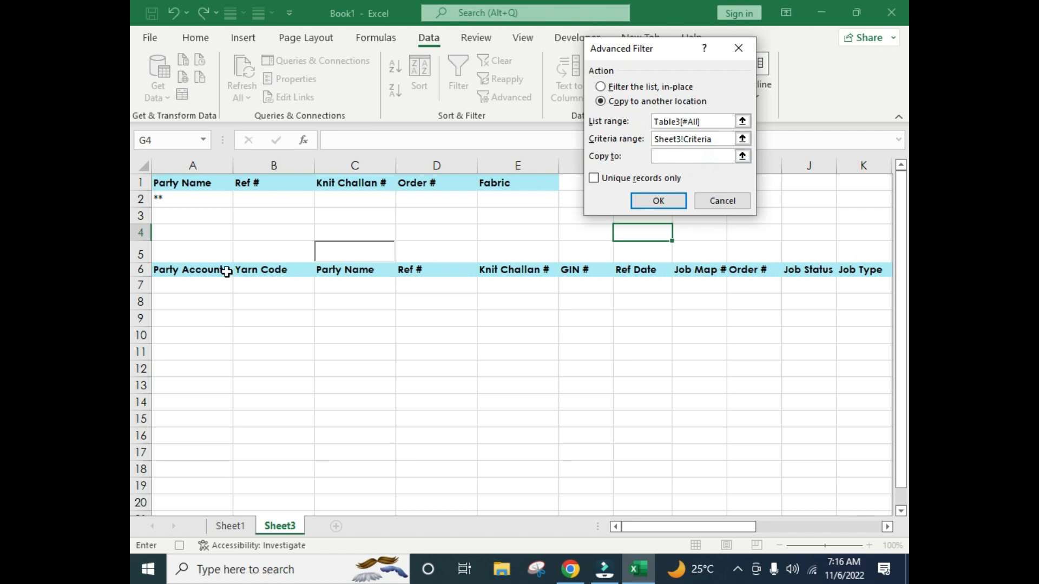
{"action": "left_click_drag", "start_coordinate": [160, 271], "coordinate": [589, 274]}
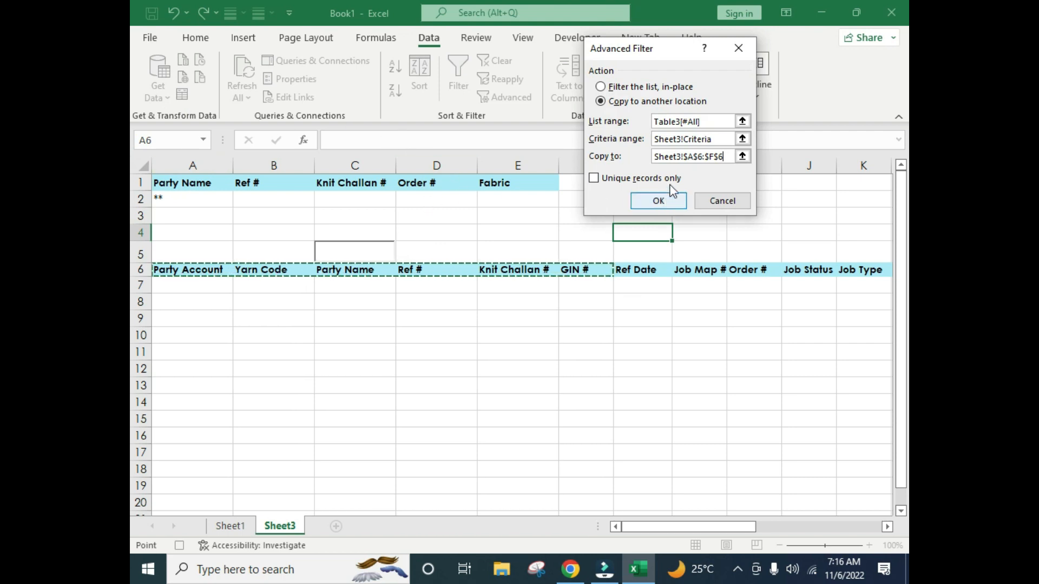
{"action": "double_click", "coordinate": [724, 157]}
{"action": "left_click_drag", "start_coordinate": [165, 269], "coordinate": [798, 280]}
{"action": "left_click_drag", "start_coordinate": [768, 529], "coordinate": [622, 535]}
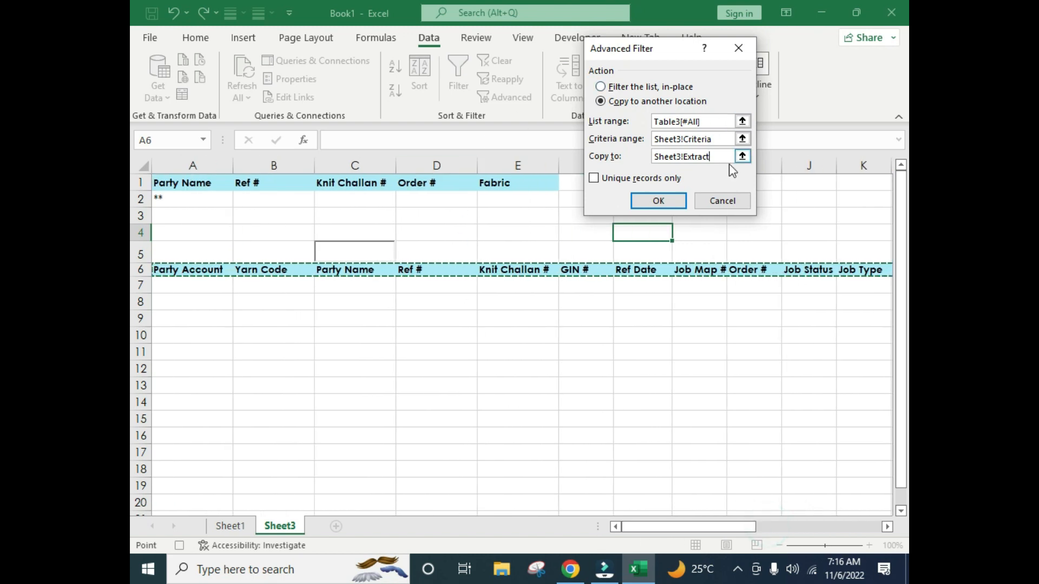
{"action": "left_click", "coordinate": [658, 200]}
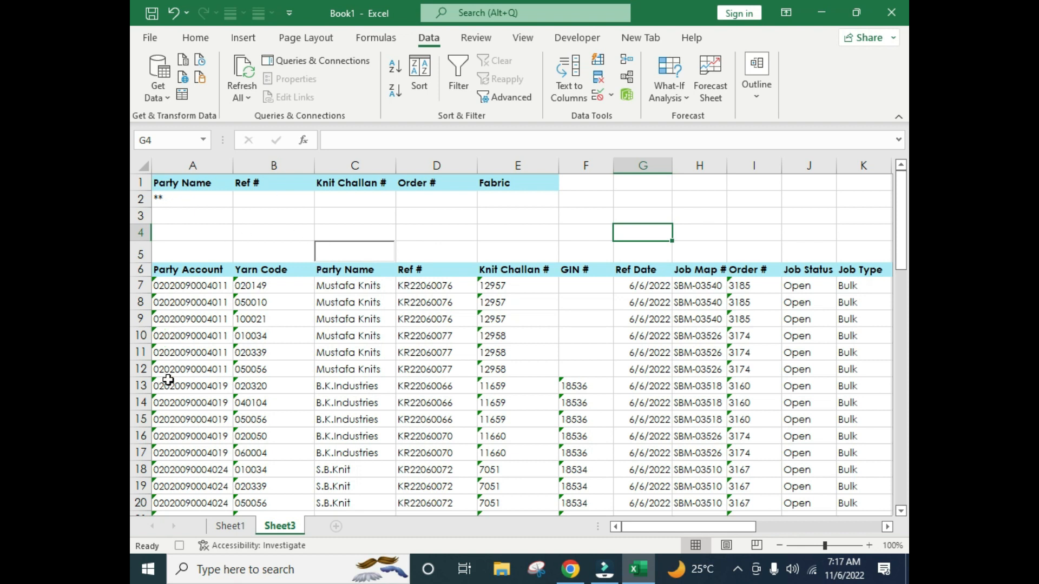
Stop recording the AdvancedFilter macro
{"action": "left_click", "coordinate": [179, 547]}
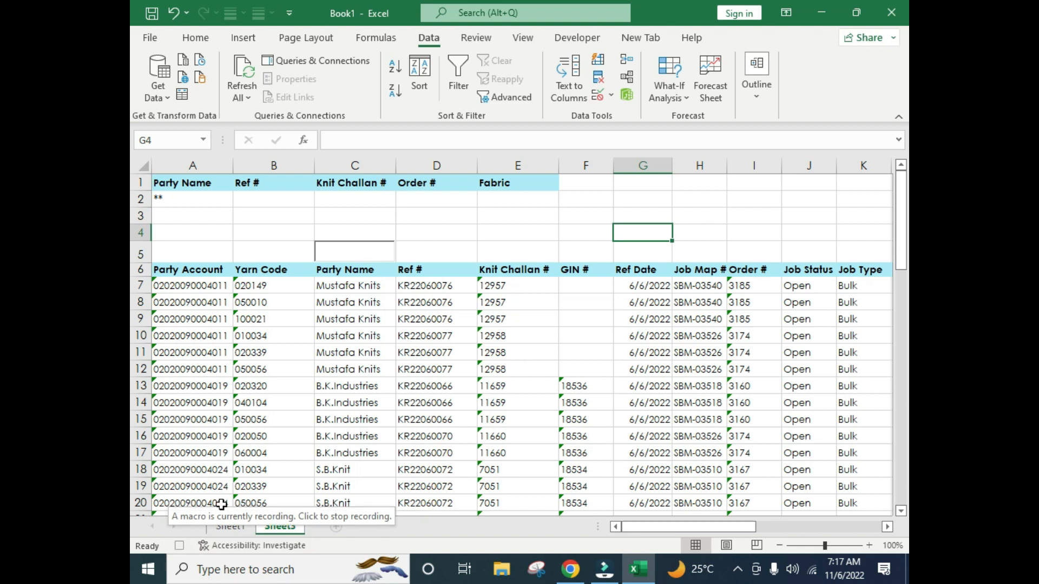
{"action": "left_click", "coordinate": [524, 37]}
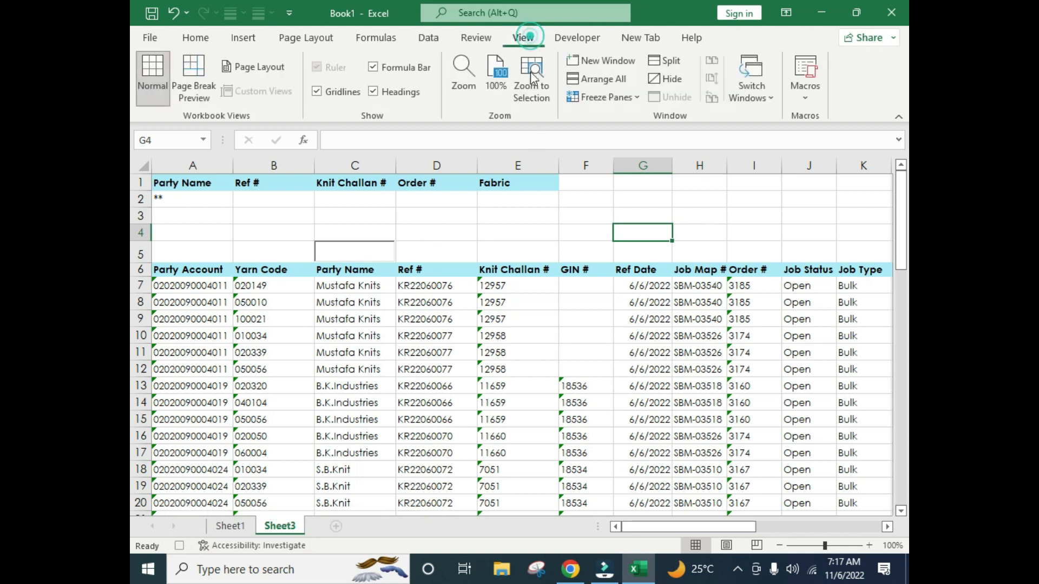
{"action": "left_click", "coordinate": [810, 102]}
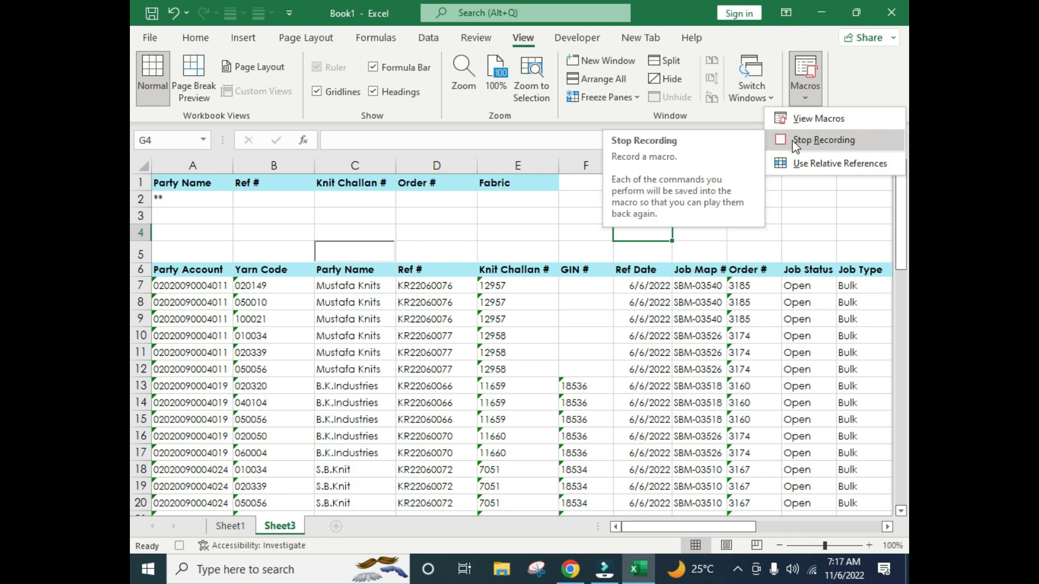
{"action": "left_click", "coordinate": [827, 140]}
{"action": "left_click", "coordinate": [470, 336]}
{"action": "left_click", "coordinate": [355, 216]}
{"action": "left_click", "coordinate": [426, 320]}
{"action": "left_click", "coordinate": [428, 253]}
{"action": "left_click", "coordinate": [417, 301]}
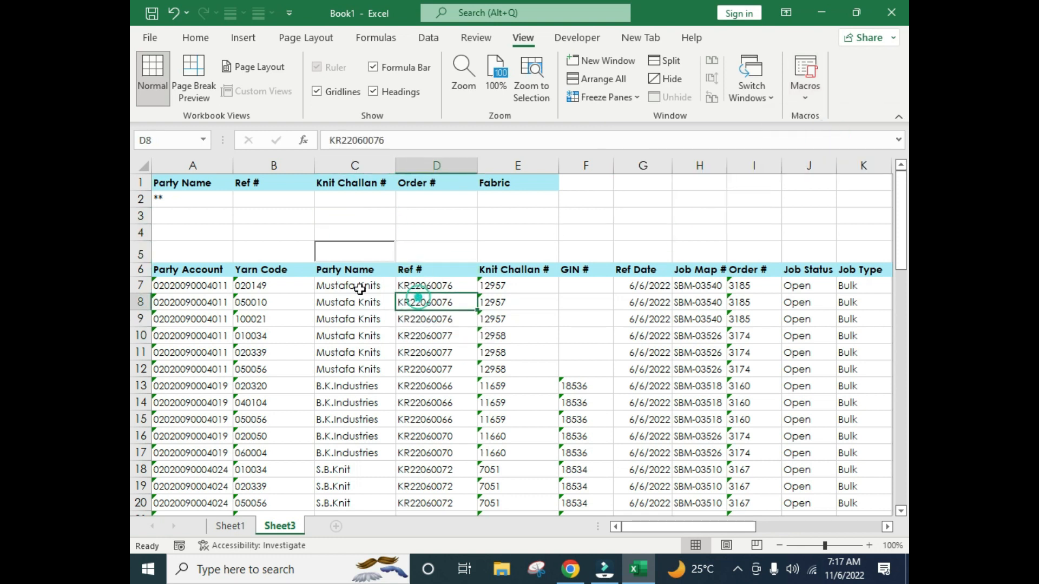
Enter bin in the search text box above the extracted Party Name column
{"action": "left_click", "coordinate": [340, 246]}
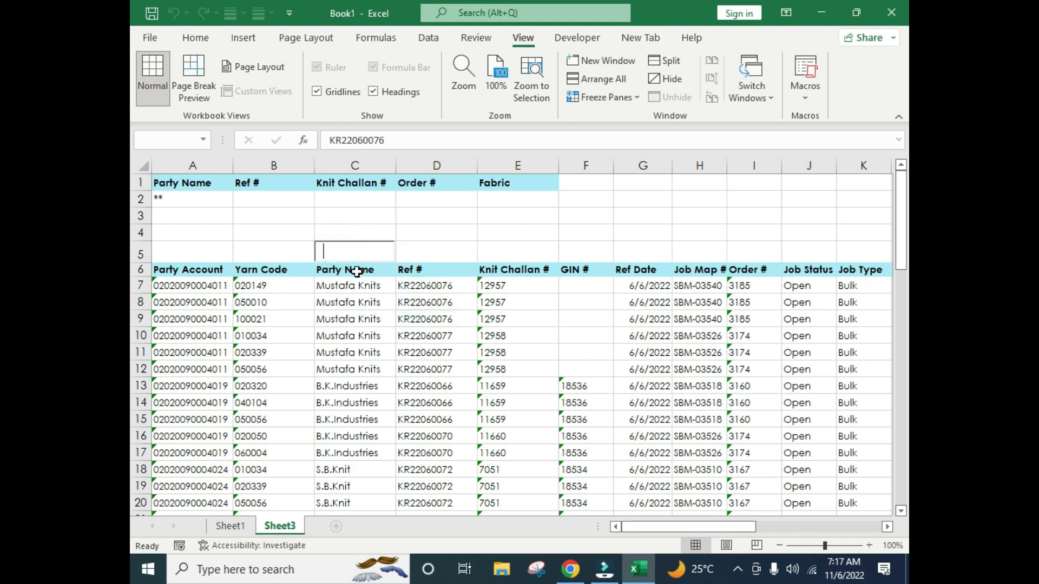
{"action": "type", "text": "bin"}
{"action": "left_click", "coordinate": [188, 189]}
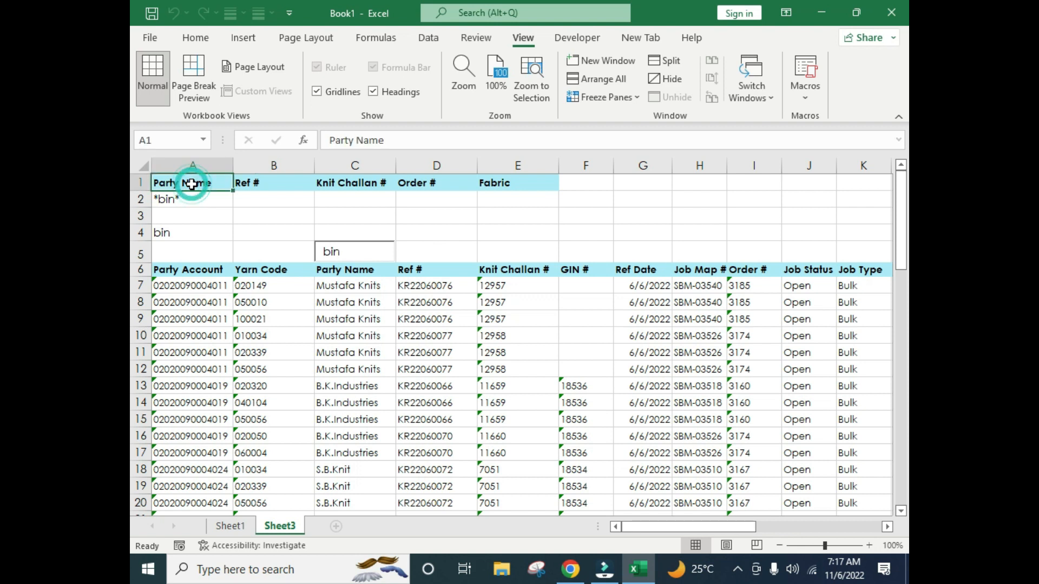
Compare the wildcard Party Name criterion in A2 with Sheet1's source table and the extracted rows on Sheet3
{"action": "left_click_drag", "start_coordinate": [166, 272], "coordinate": [394, 439]}
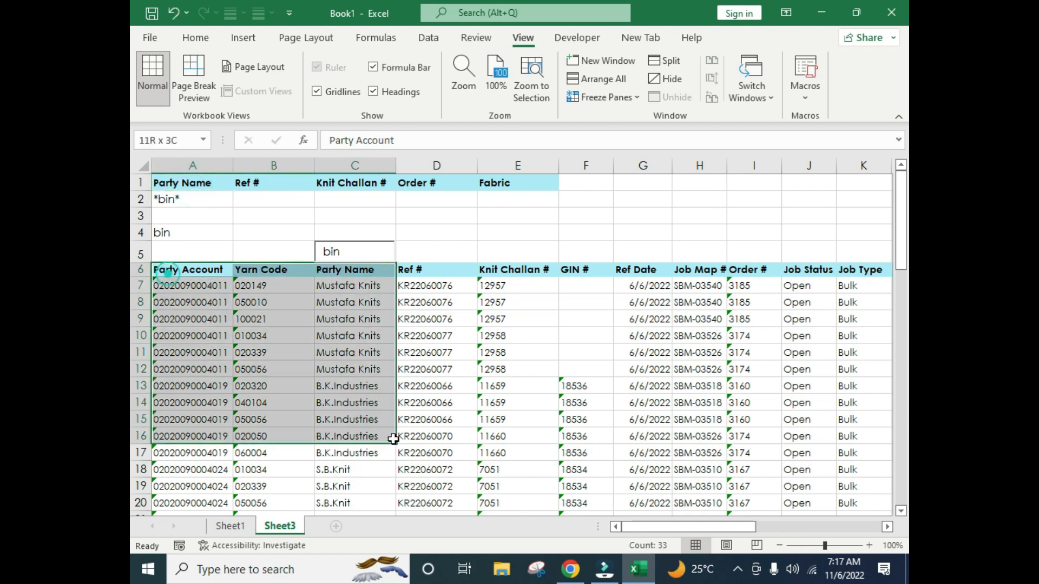
{"action": "left_click", "coordinate": [193, 185]}
{"action": "left_click_drag", "start_coordinate": [204, 183], "coordinate": [170, 198]}
{"action": "left_click", "coordinate": [168, 198]}
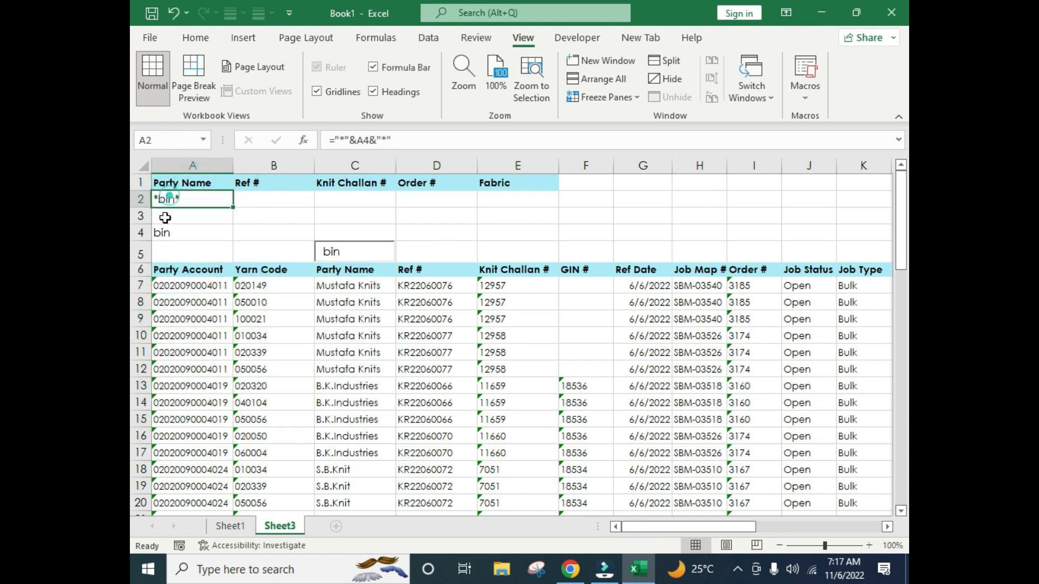
{"action": "left_click", "coordinate": [170, 183]}
{"action": "left_click", "coordinate": [169, 197]}
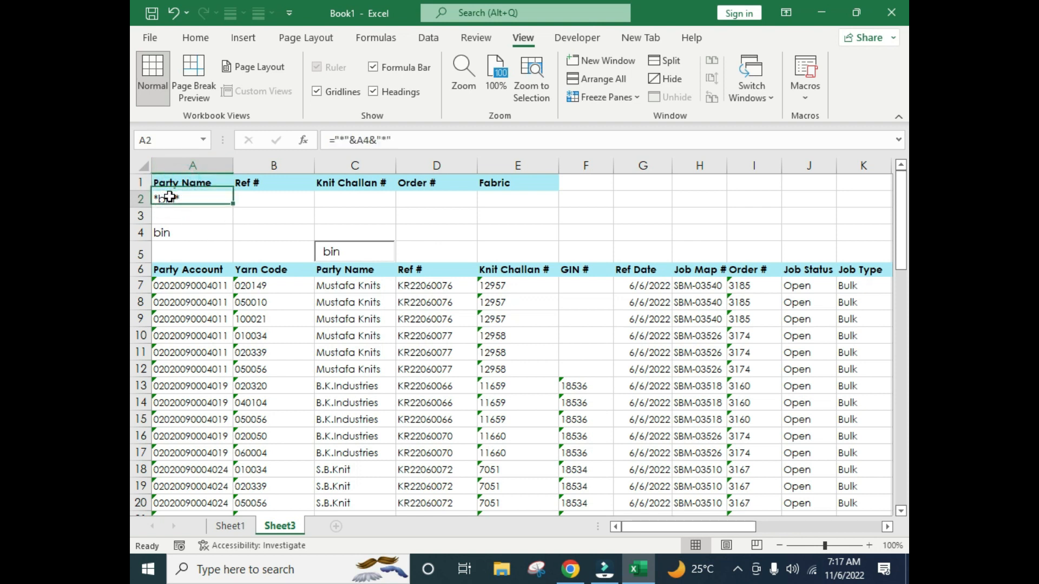
{"action": "left_click", "coordinate": [230, 526]}
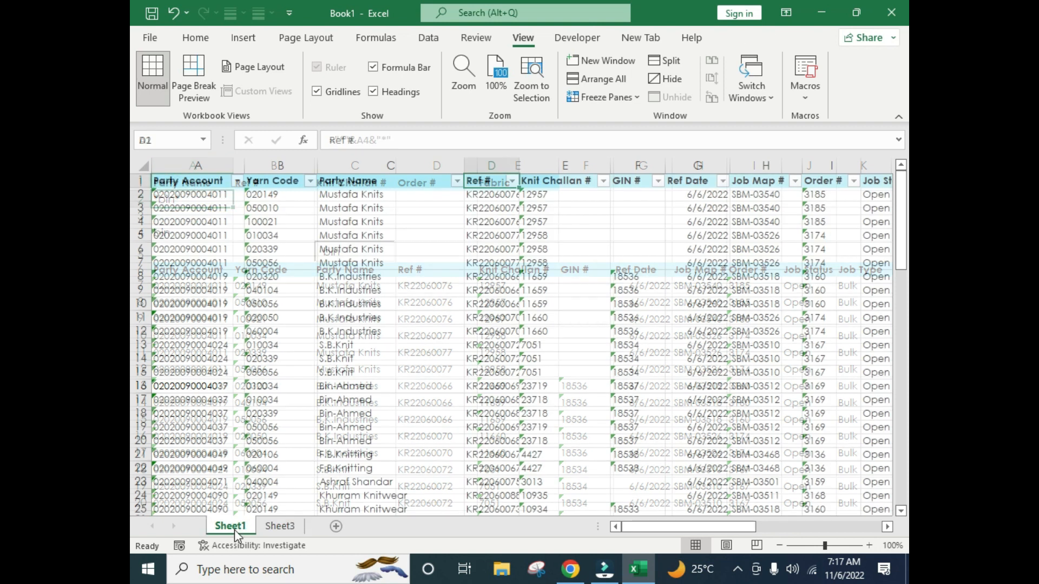
{"action": "left_click", "coordinate": [277, 527]}
{"action": "left_click_drag", "start_coordinate": [169, 286], "coordinate": [790, 451]}
{"action": "left_click", "coordinate": [594, 365]}
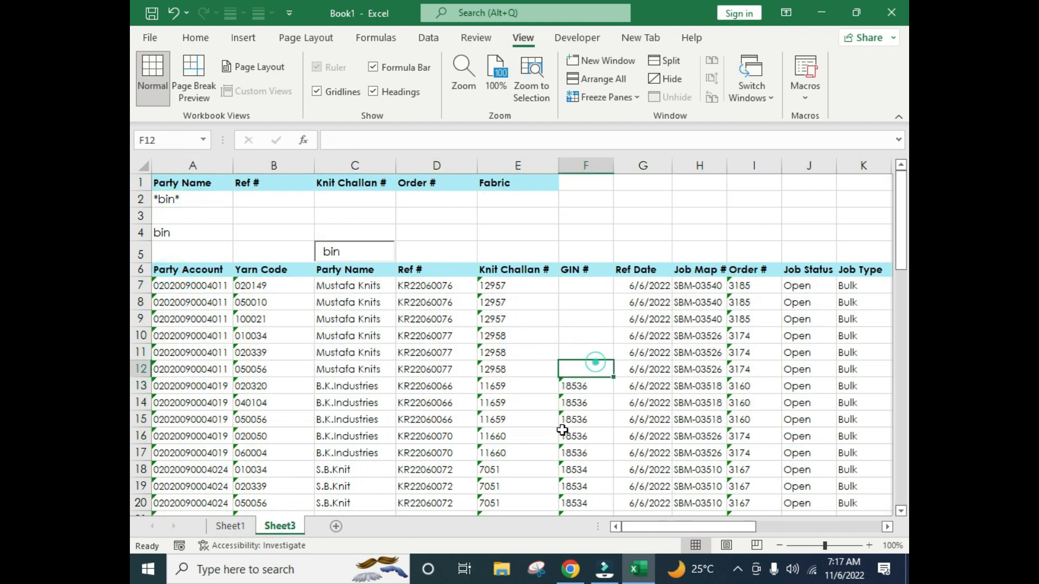
{"action": "left_click", "coordinate": [350, 224]}
{"action": "left_click", "coordinate": [401, 330]}
{"action": "left_click", "coordinate": [188, 197]}
{"action": "left_click", "coordinate": [205, 283]}
{"action": "left_click", "coordinate": [284, 198]}
{"action": "left_click", "coordinate": [452, 370]}
{"action": "left_click", "coordinate": [556, 232]}
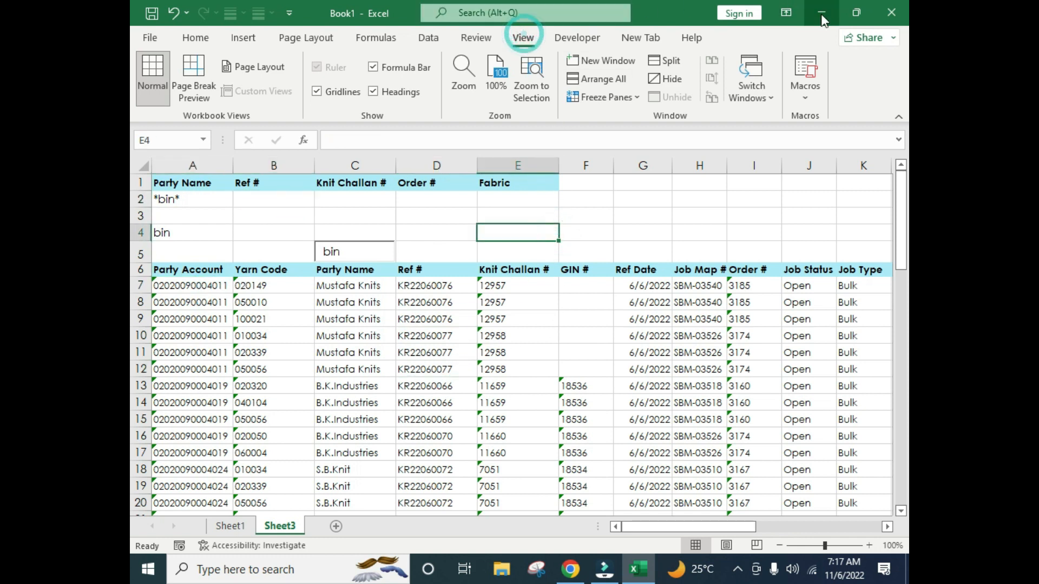
Run the AdvancedFilter macro for the bin search and check the extracted rows against the criterion in A2
{"action": "left_click", "coordinate": [805, 97]}
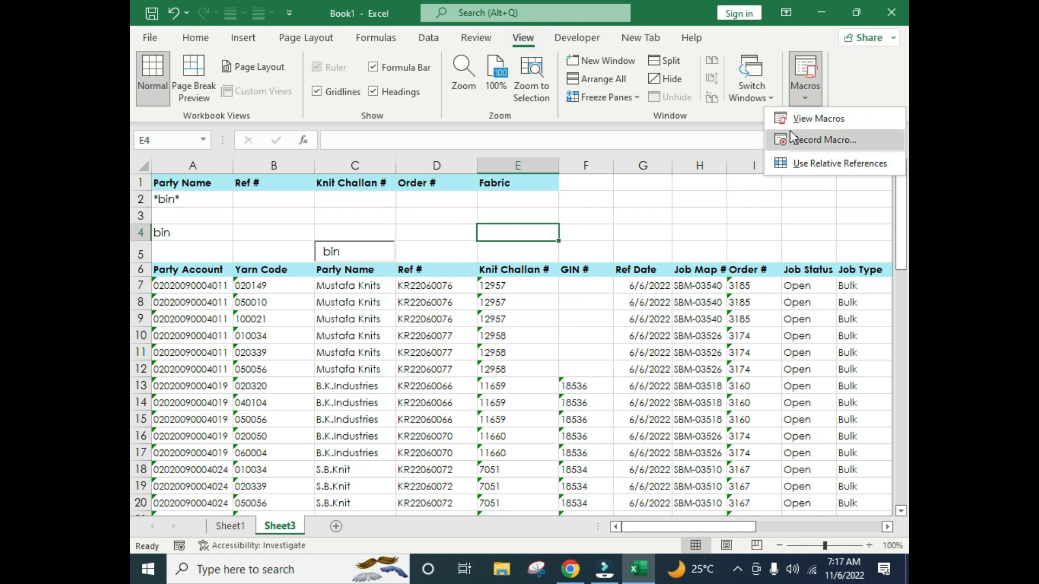
{"action": "left_click", "coordinate": [832, 120]}
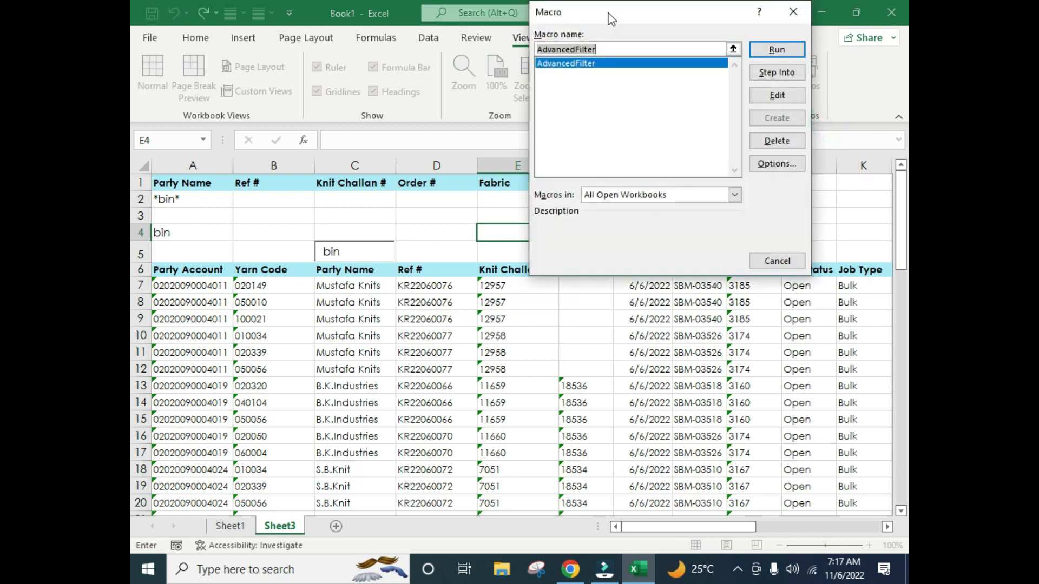
{"action": "left_click_drag", "start_coordinate": [626, 78], "coordinate": [631, 135]}
{"action": "left_click", "coordinate": [582, 206]}
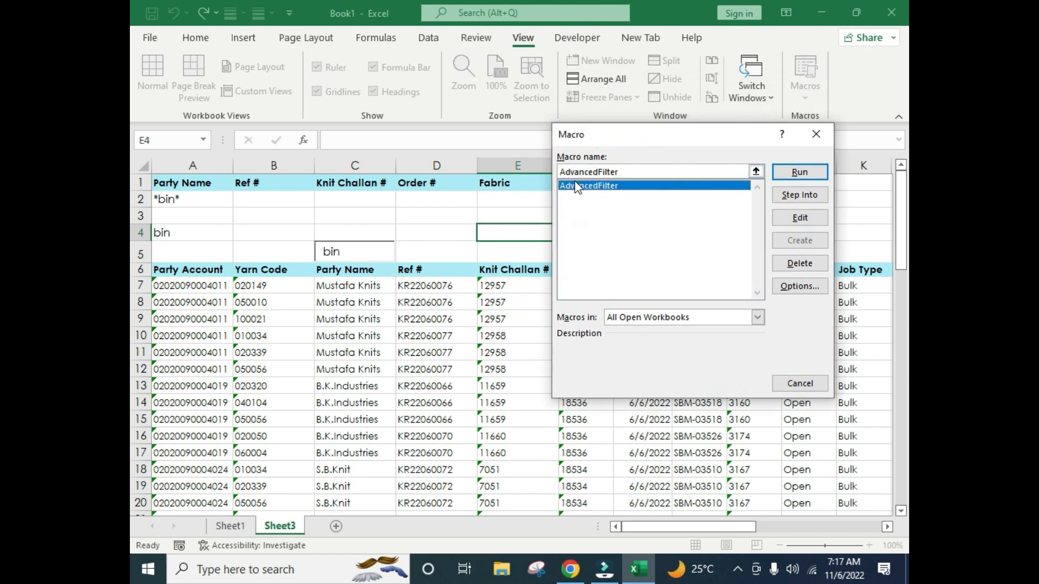
{"action": "left_click_drag", "start_coordinate": [600, 136], "coordinate": [575, 93]}
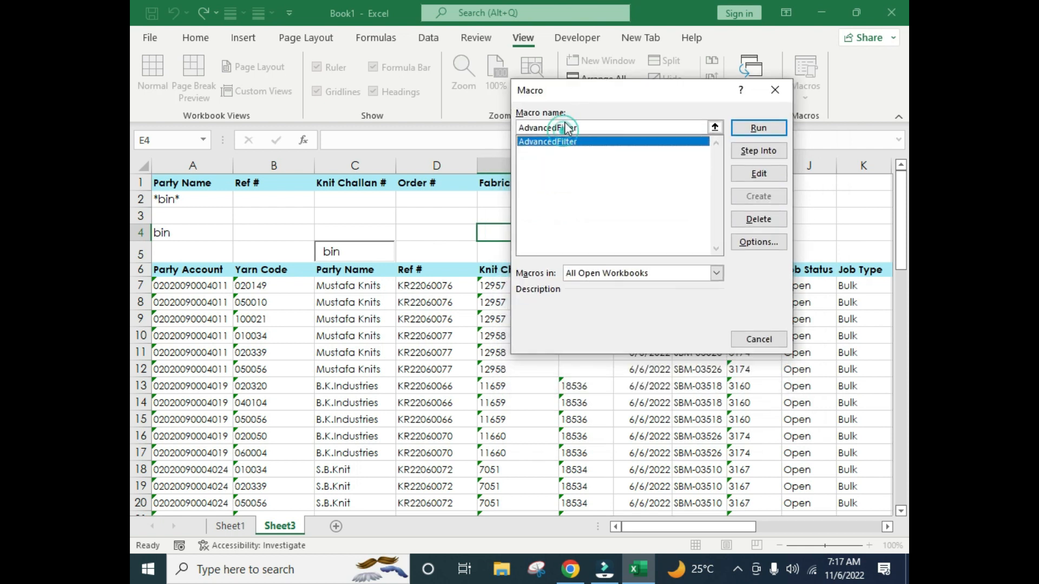
{"action": "left_click", "coordinate": [758, 129]}
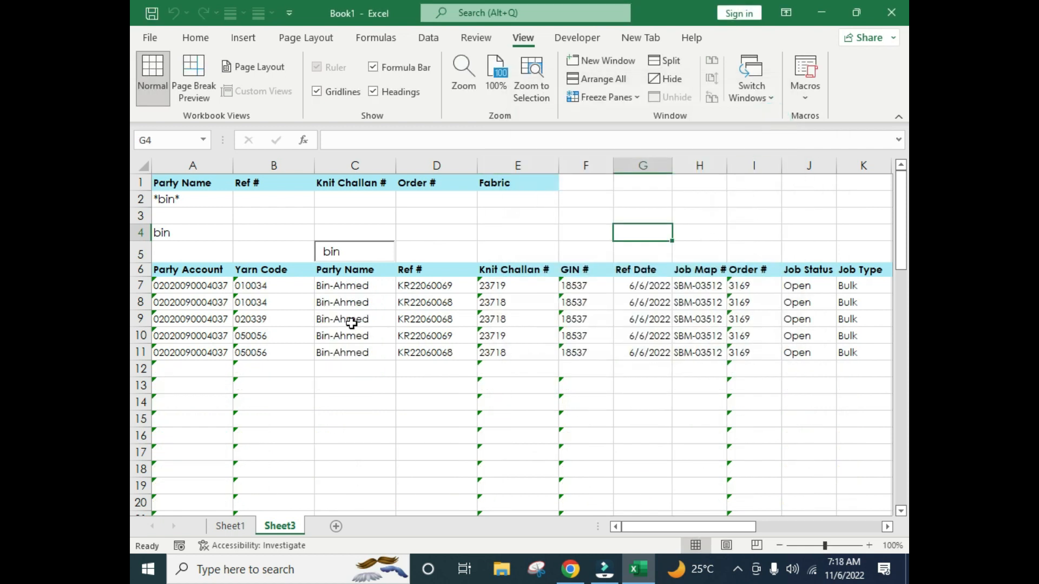
{"action": "left_click_drag", "start_coordinate": [191, 283], "coordinate": [877, 358]}
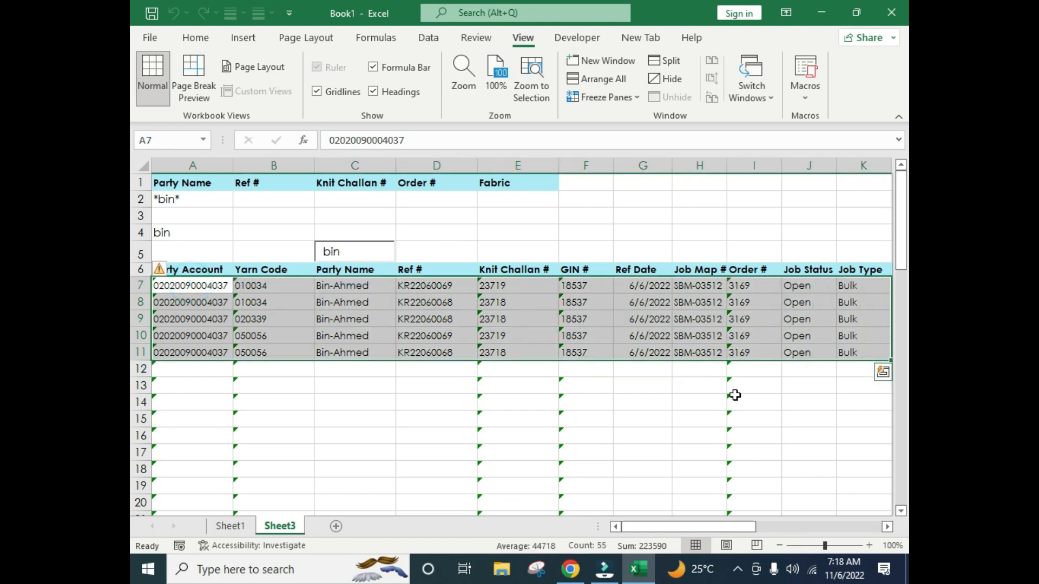
{"action": "left_click", "coordinate": [205, 197]}
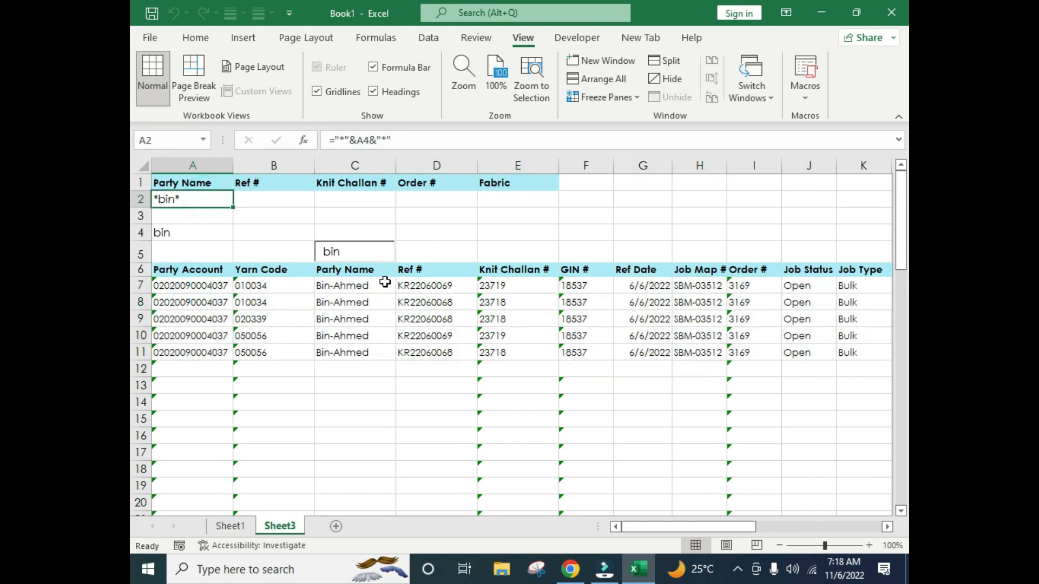
Replace the search text above the extracted Party Name column with us
{"action": "left_click_drag", "start_coordinate": [324, 253], "coordinate": [294, 249]}
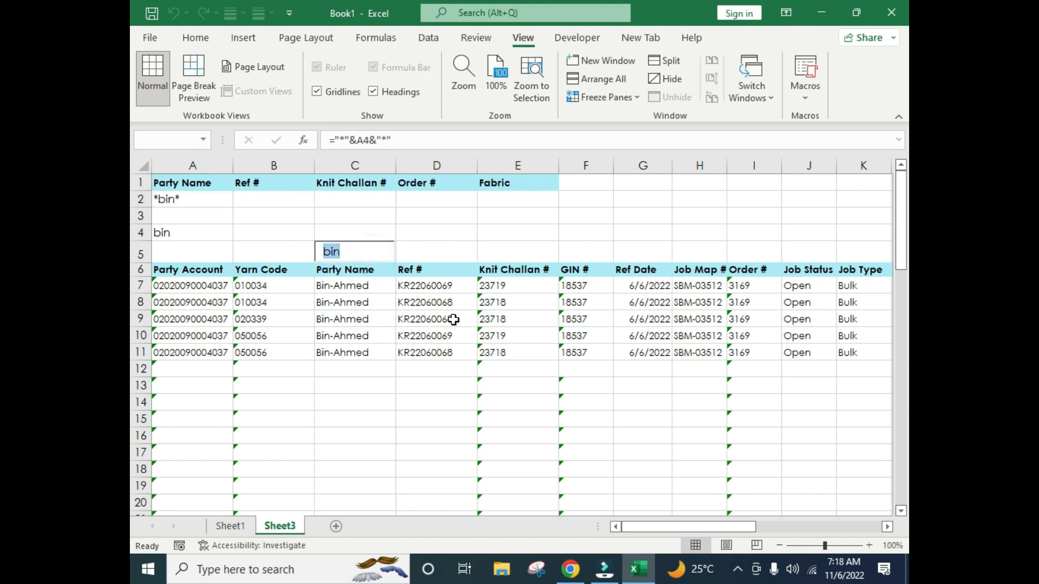
{"action": "type", "text": "us"}
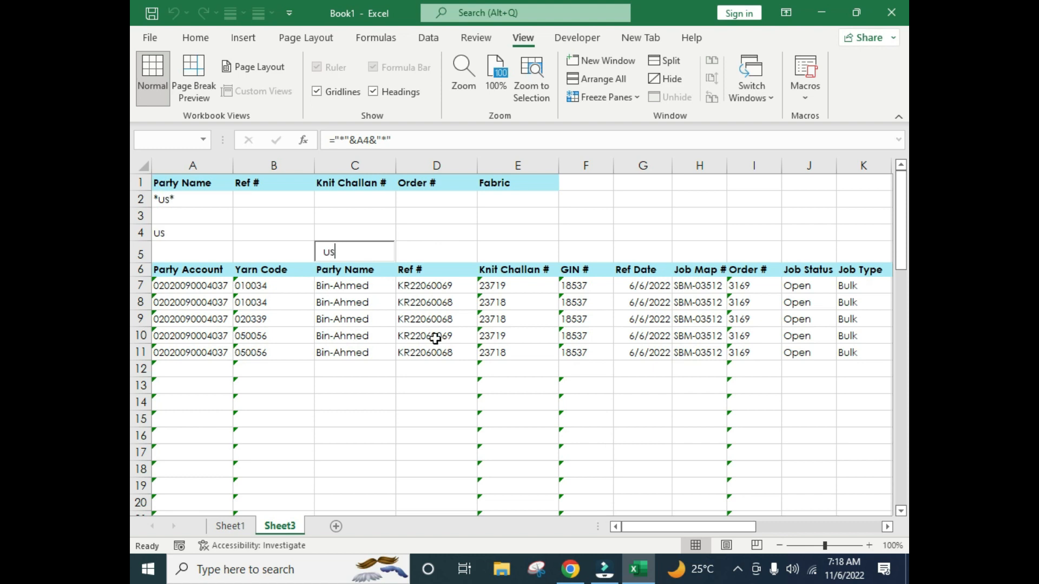
{"action": "left_click", "coordinate": [406, 373]}
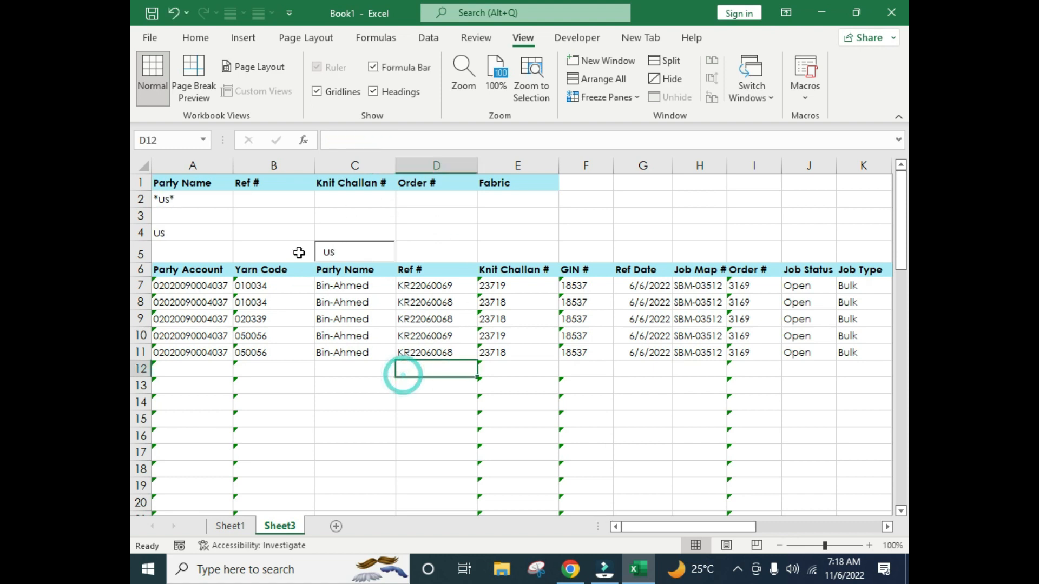
Examine the Party Name entries in Sheet1's source table for names containing us, and return to Sheet3
{"action": "left_click", "coordinate": [237, 528]}
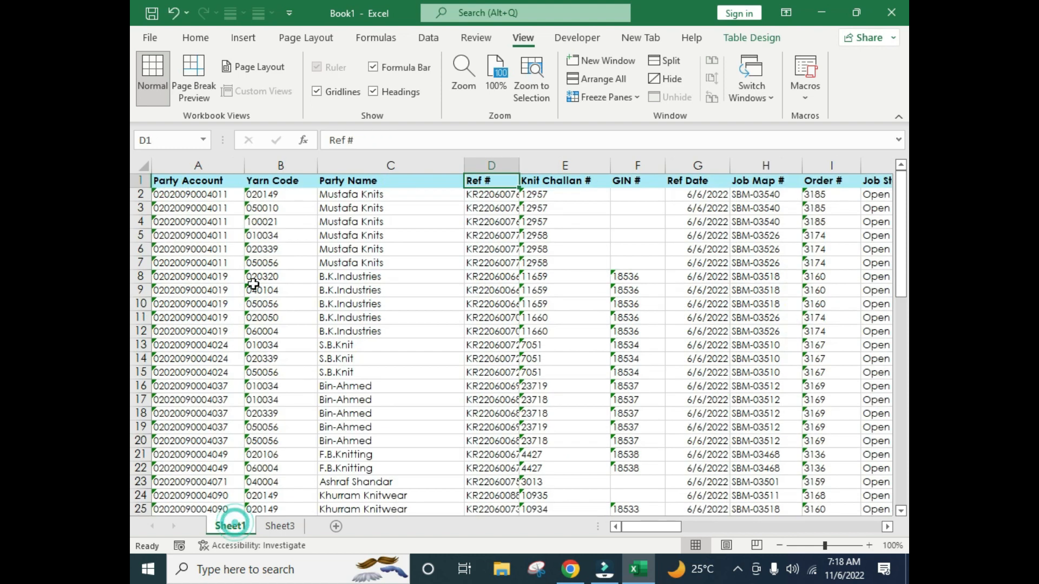
{"action": "left_click", "coordinate": [325, 211]}
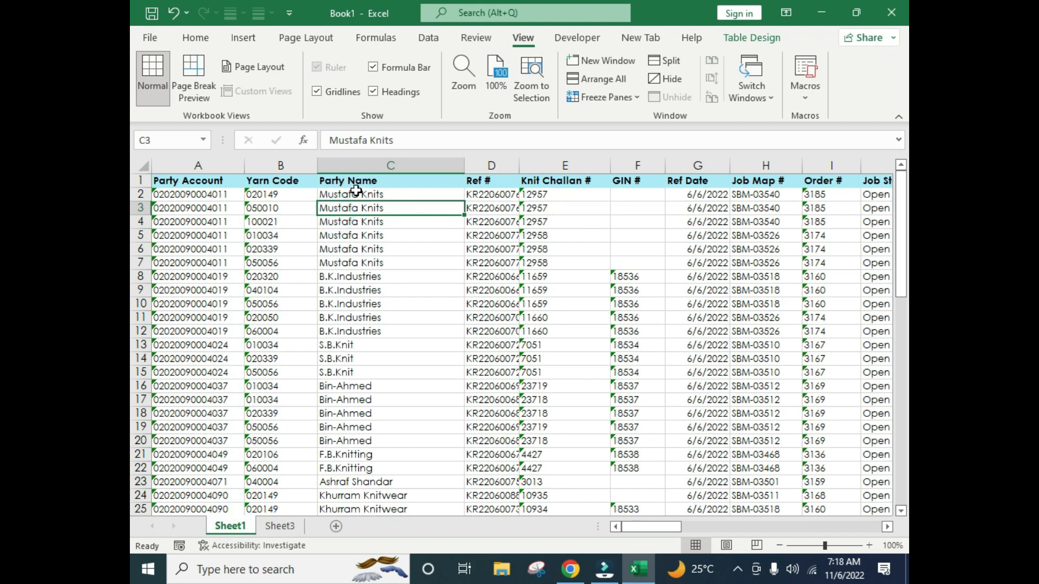
{"action": "left_click", "coordinate": [345, 228]}
{"action": "left_click", "coordinate": [339, 344]}
{"action": "left_click_drag", "start_coordinate": [345, 227], "coordinate": [351, 348]}
{"action": "left_click", "coordinate": [359, 304]}
{"action": "left_click", "coordinate": [280, 527]}
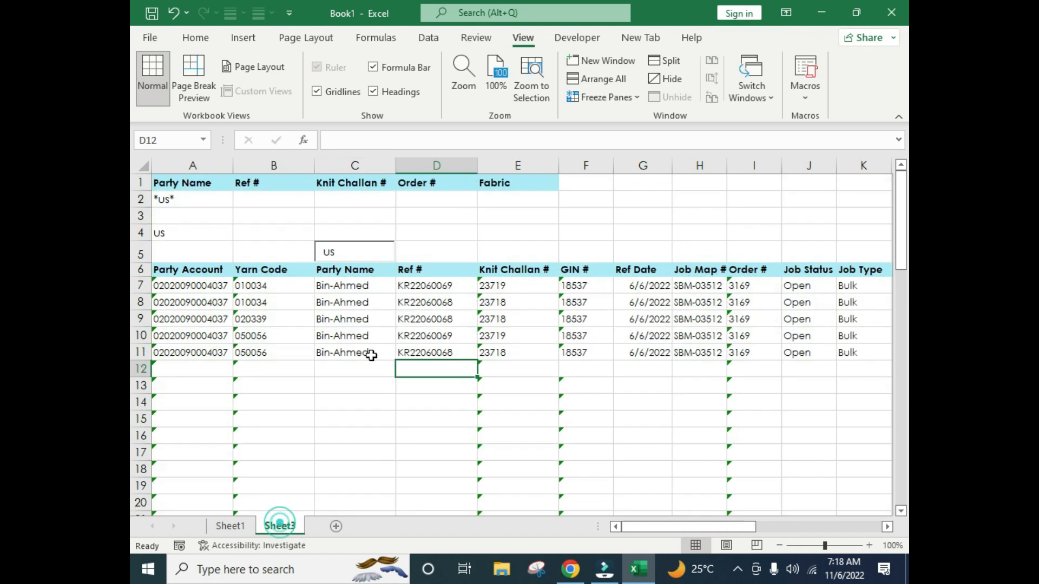
Run the AdvancedFilter macro on Sheet3 for the us search
{"action": "left_click", "coordinate": [371, 352]}
{"action": "left_click", "coordinate": [517, 222]}
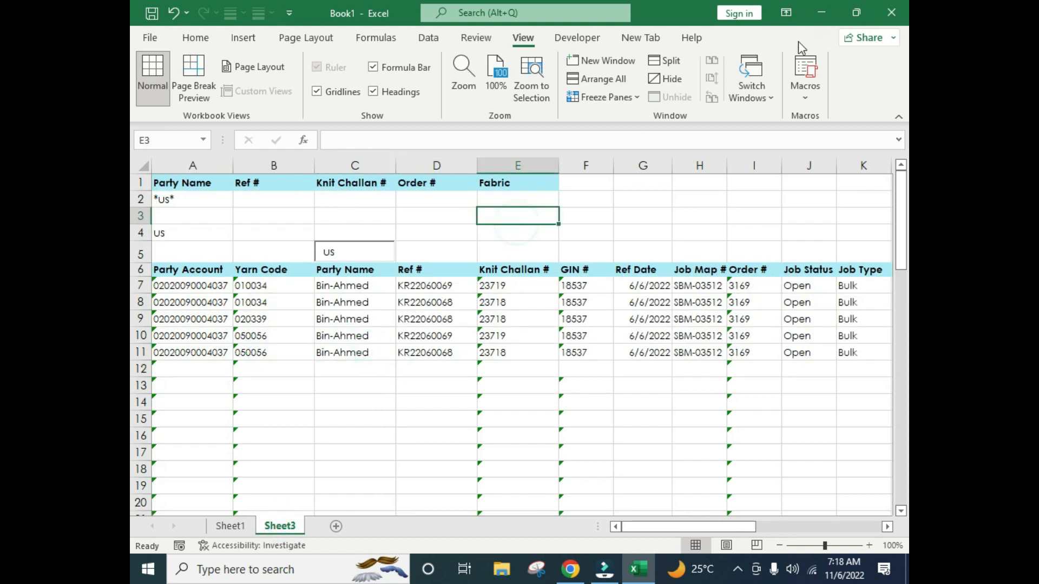
{"action": "left_click", "coordinate": [805, 92]}
{"action": "left_click", "coordinate": [816, 118]}
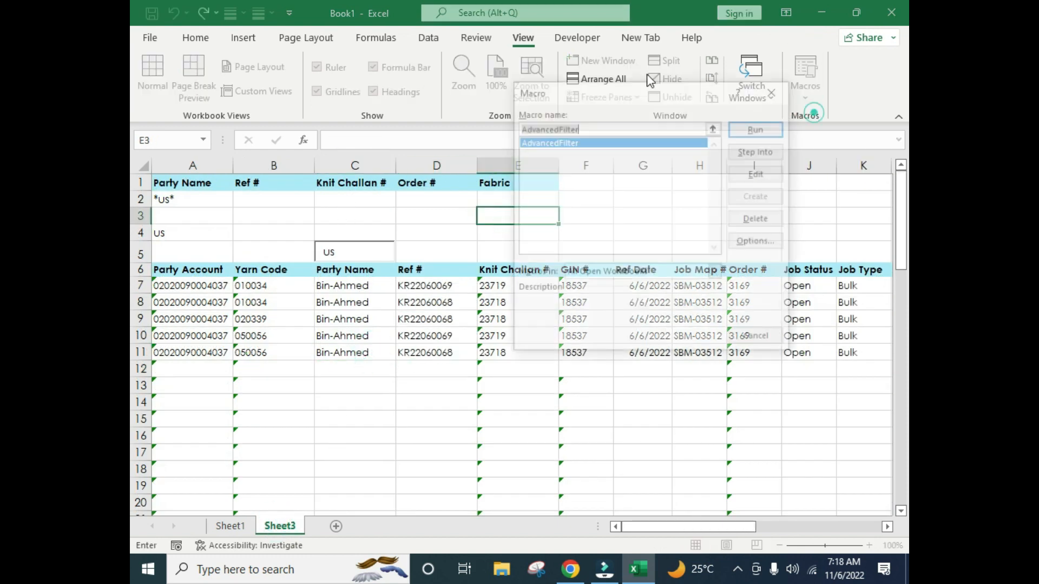
{"action": "left_click", "coordinate": [759, 128]}
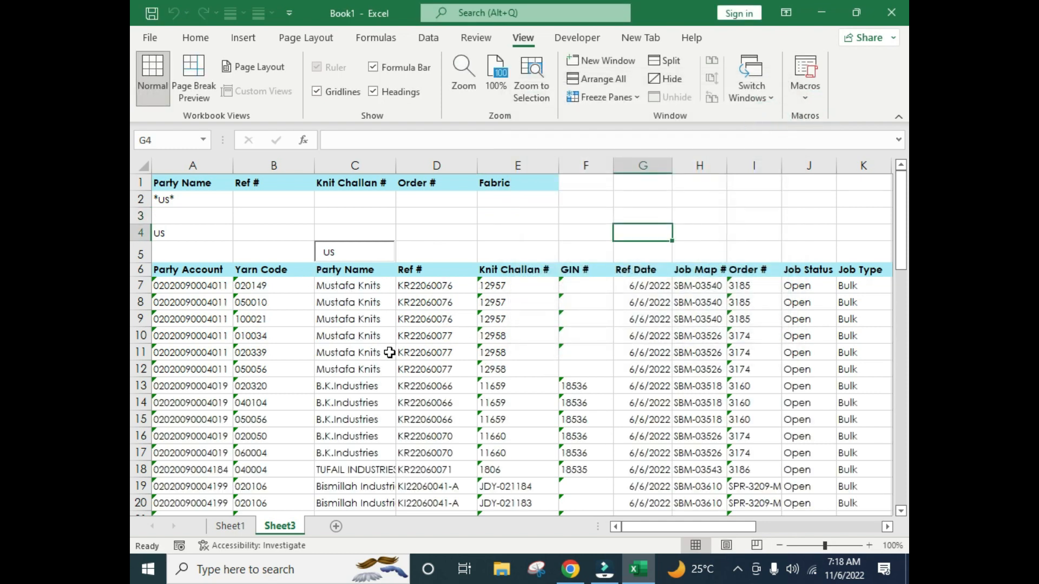
Review the Party Names in all the extracted rows on Sheet3 against the us criterion
{"action": "left_click", "coordinate": [338, 287]}
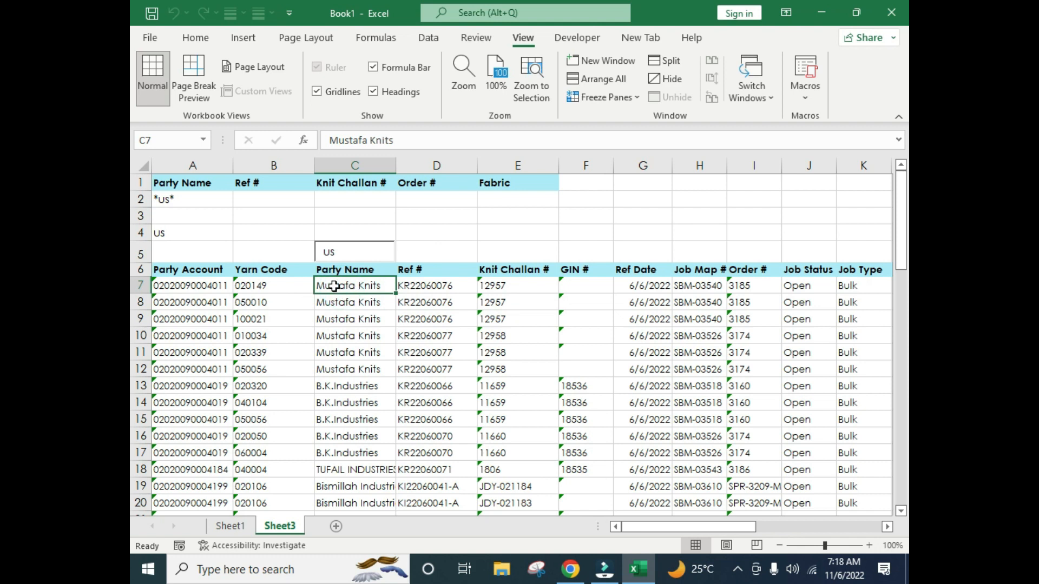
{"action": "scroll", "coordinate": [339, 297], "scroll_direction": "down", "scroll_amount": 3}
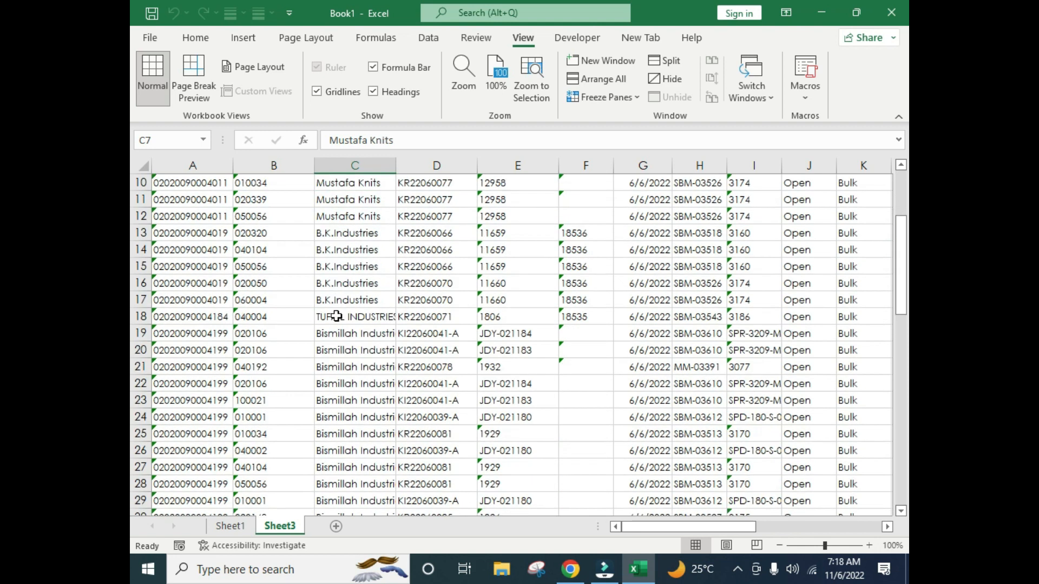
{"action": "left_click_drag", "start_coordinate": [333, 230], "coordinate": [343, 278]}
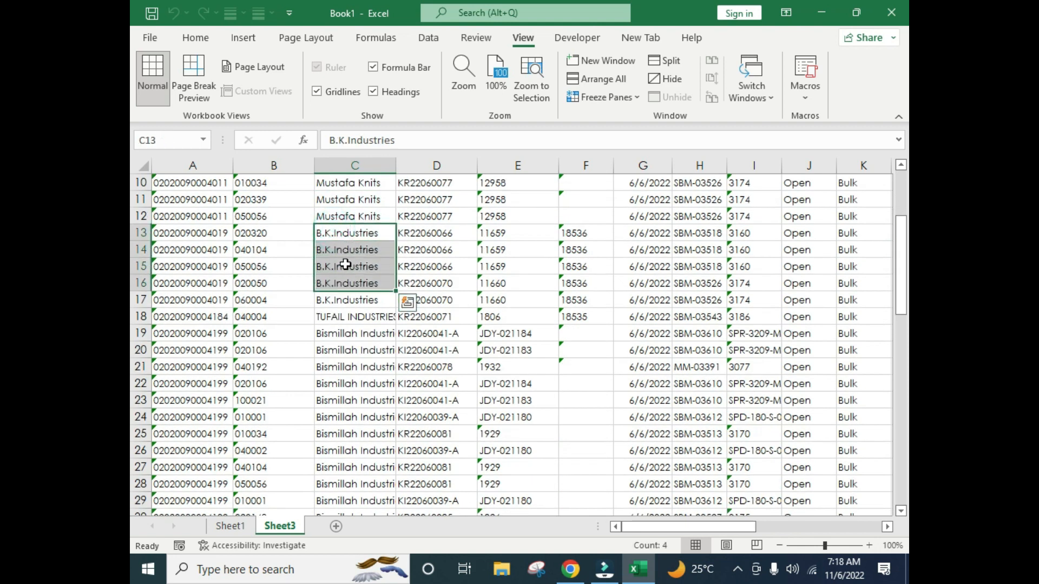
{"action": "scroll", "coordinate": [371, 373], "scroll_direction": "down", "scroll_amount": 2}
{"action": "left_click_drag", "start_coordinate": [352, 249], "coordinate": [371, 436]}
{"action": "scroll", "coordinate": [374, 436], "scroll_direction": "down", "scroll_amount": 5}
{"action": "scroll", "coordinate": [374, 436], "scroll_direction": "down", "scroll_amount": 4}
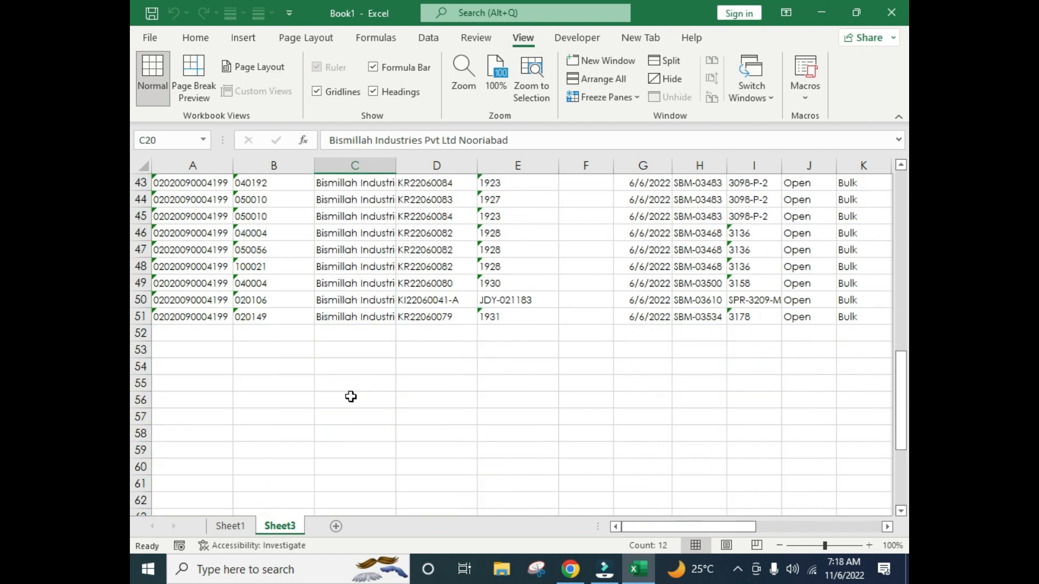
{"action": "left_click", "coordinate": [399, 276]}
{"action": "scroll", "coordinate": [331, 291], "scroll_direction": "up", "scroll_amount": 6}
{"action": "scroll", "coordinate": [331, 291], "scroll_direction": "up", "scroll_amount": 8}
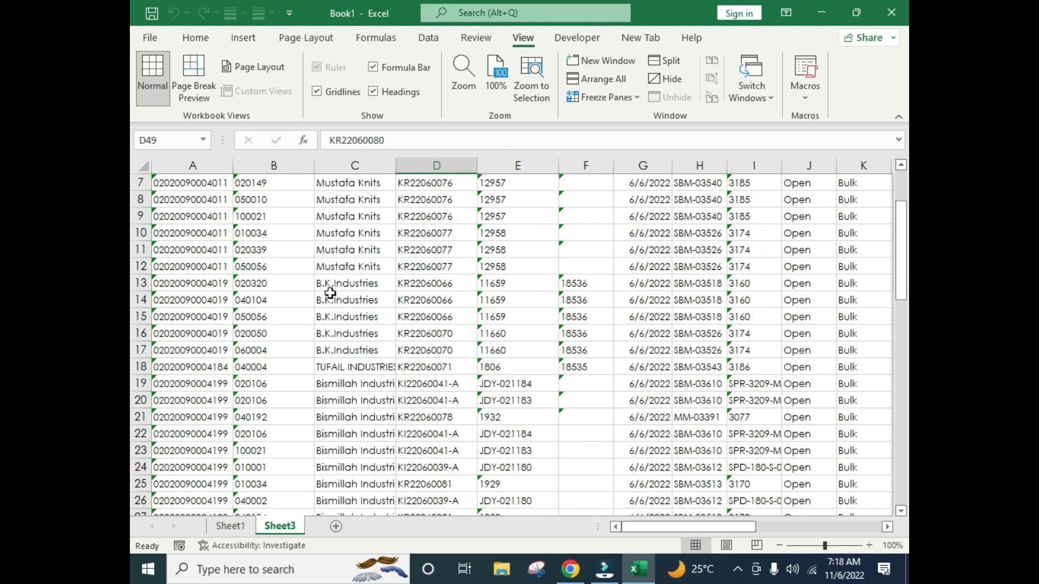
{"action": "left_click", "coordinate": [351, 318]}
{"action": "left_click", "coordinate": [242, 226]}
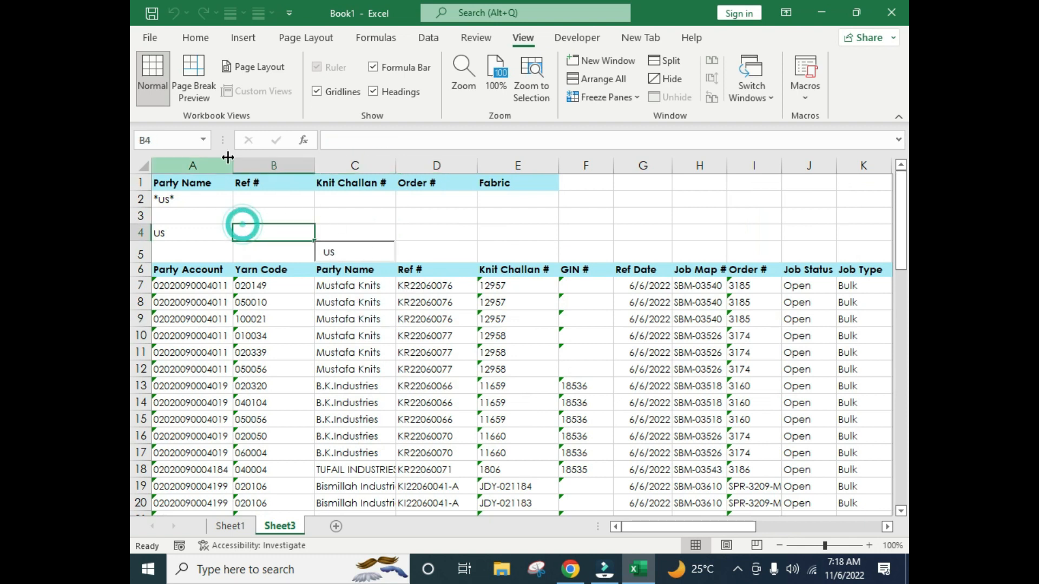
Enter the trial text fdxds cdf in the search text box above Party Name, and clear the box completely
{"action": "left_click", "coordinate": [361, 288]}
{"action": "left_click_drag", "start_coordinate": [199, 272], "coordinate": [306, 252]}
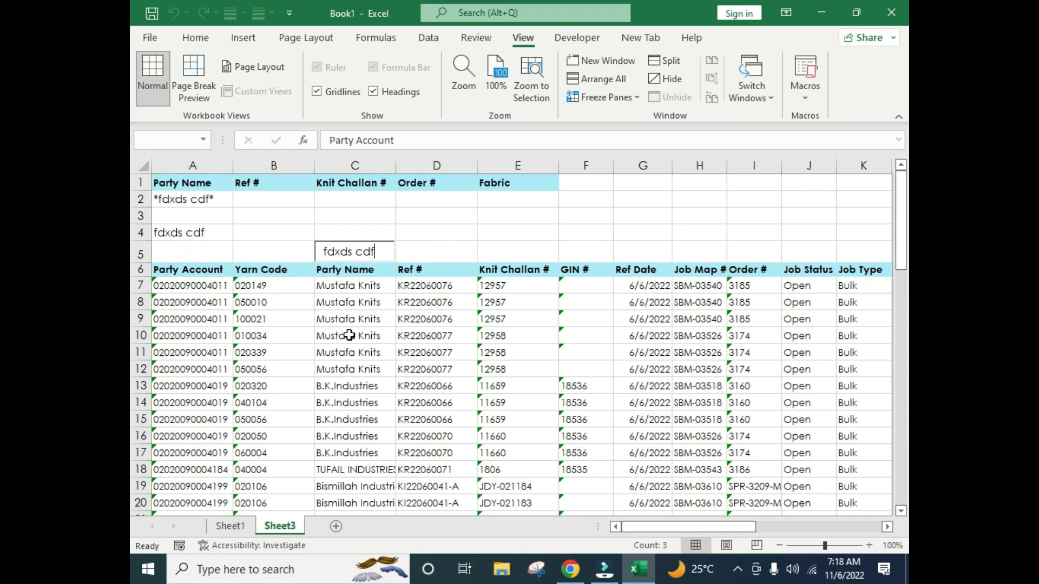
{"action": "key", "text": "BackSpace"}
{"action": "key", "text": "BackSpace"}
{"action": "key", "text": "BackSpace"}
{"action": "key", "text": "BackSpace"}
{"action": "key", "text": "BackSpace"}
{"action": "key", "text": "BackSpace"}
{"action": "key", "text": "BackSpace"}
{"action": "key", "text": "BackSpace"}
{"action": "left_click", "coordinate": [403, 282]}
{"action": "left_click", "coordinate": [388, 352]}
{"action": "left_click", "coordinate": [499, 220]}
{"action": "left_click", "coordinate": [500, 317]}
{"action": "left_click", "coordinate": [374, 217]}
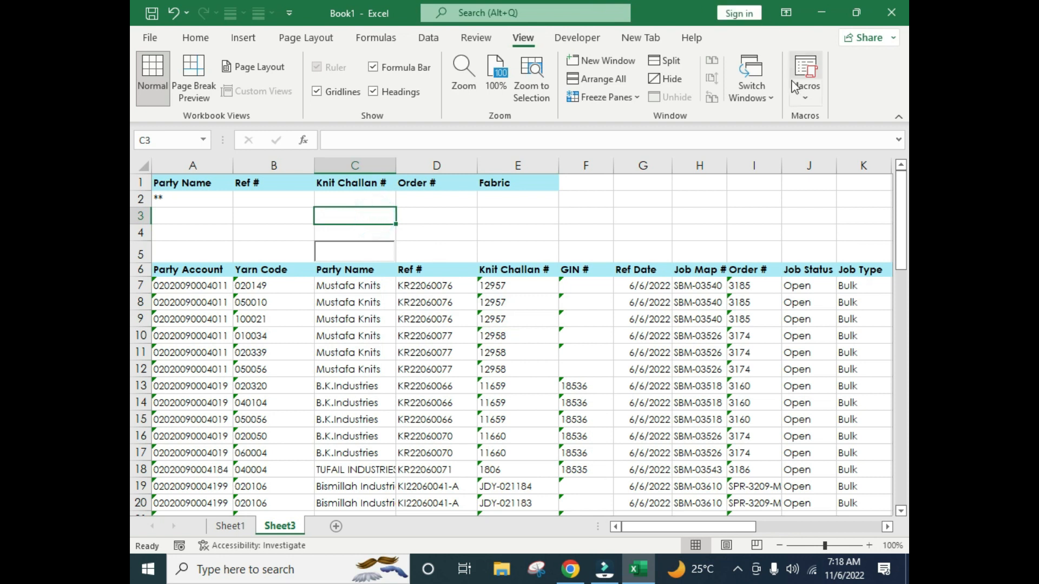
Open the AdvancedFilter macro's code for editing and maximize its Module1 code window
{"action": "left_click", "coordinate": [803, 100]}
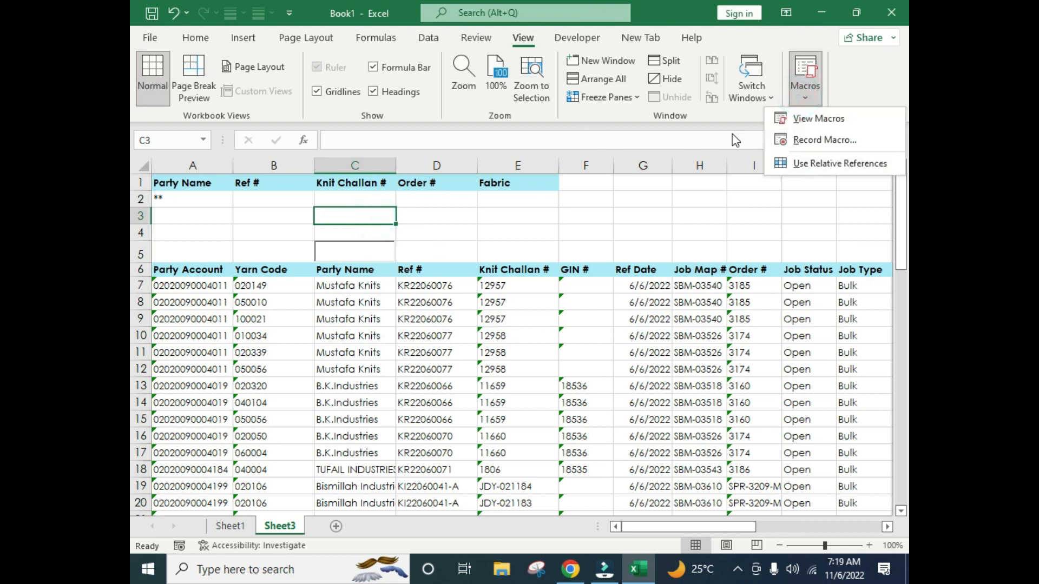
{"action": "left_click", "coordinate": [801, 116]}
{"action": "left_click", "coordinate": [610, 87]}
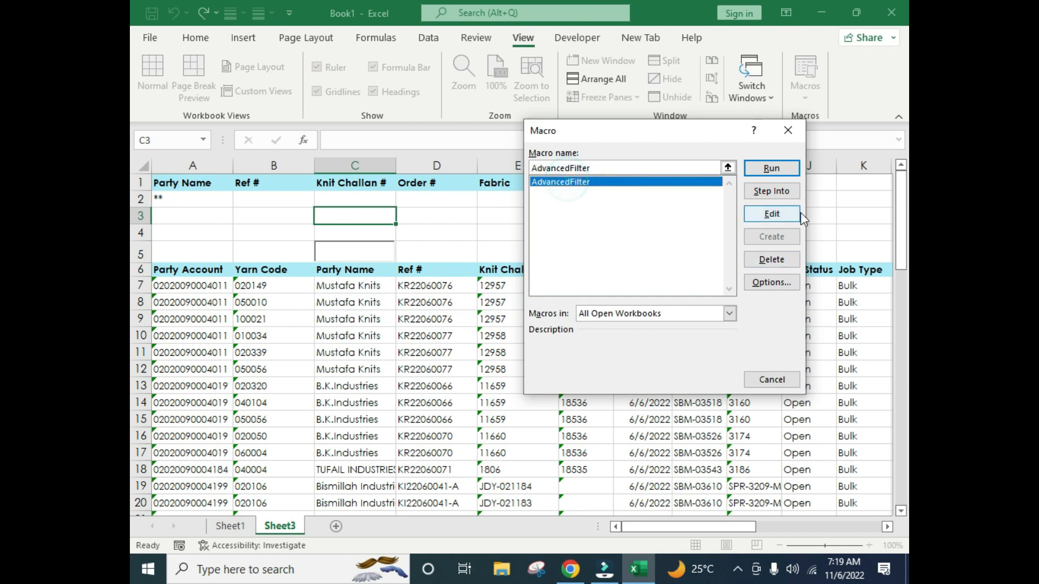
{"action": "left_click", "coordinate": [751, 217]}
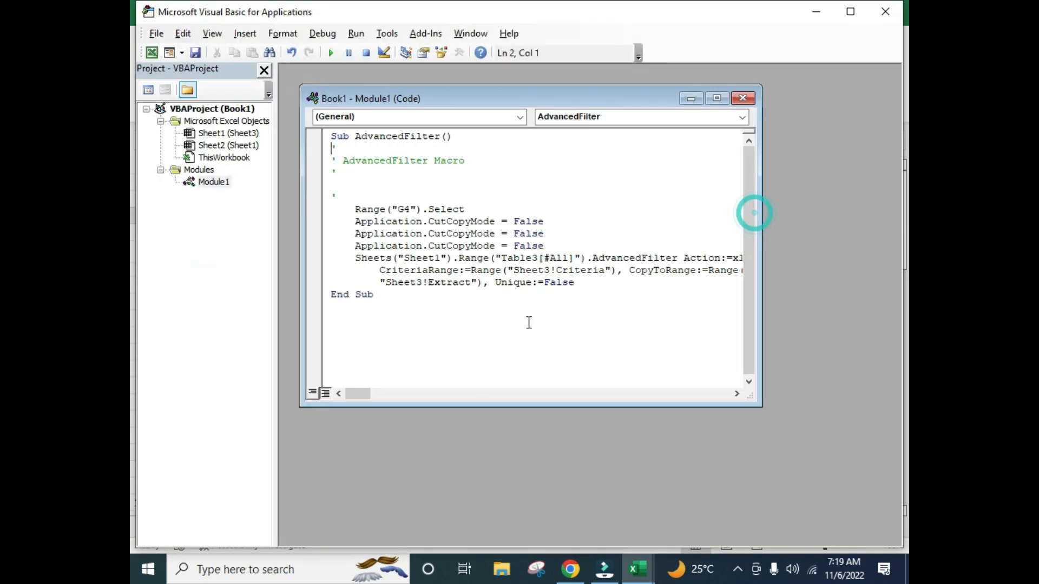
{"action": "left_click", "coordinate": [716, 98]}
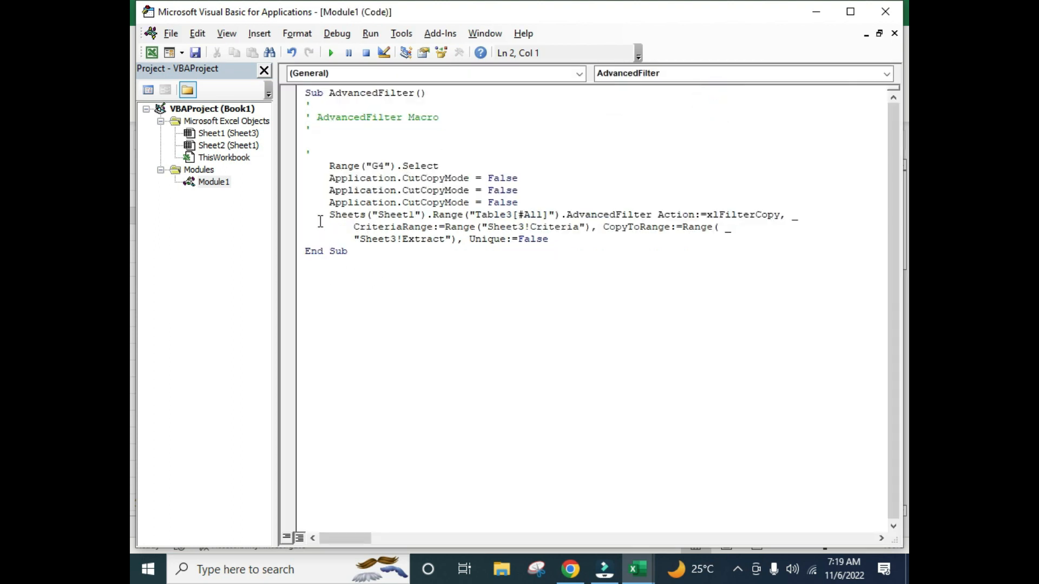
Reposition the Visual Basic editor window over the worksheet so the macro code and the search text box are both in view
{"action": "left_click_drag", "start_coordinate": [320, 167], "coordinate": [739, 236]}
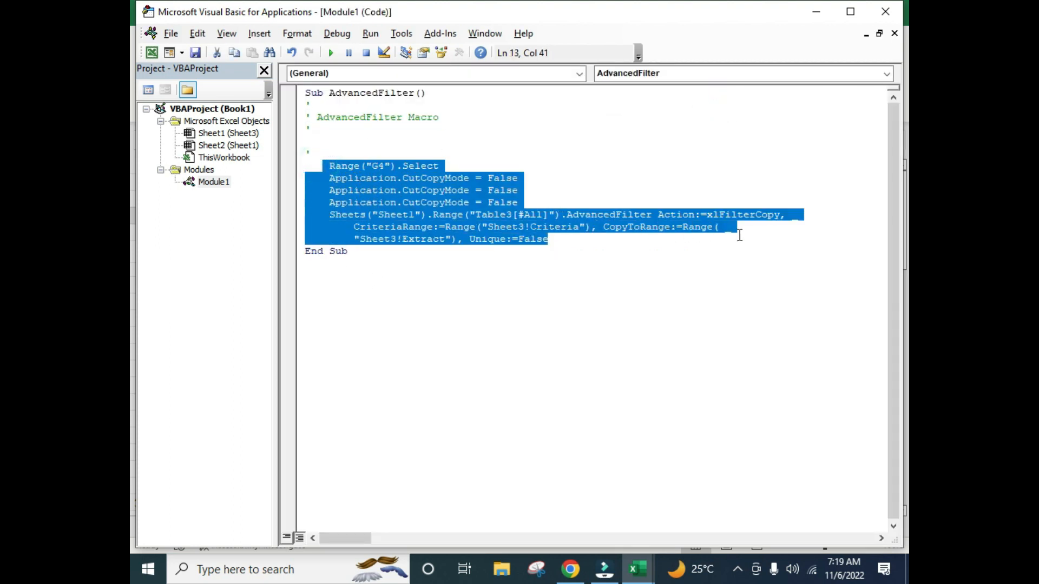
{"action": "left_click_drag", "start_coordinate": [523, 9], "coordinate": [598, 6]}
{"action": "left_click", "coordinate": [402, 184]}
{"action": "double_click", "coordinate": [417, 2]}
{"action": "left_click_drag", "start_coordinate": [449, 94], "coordinate": [486, 284]}
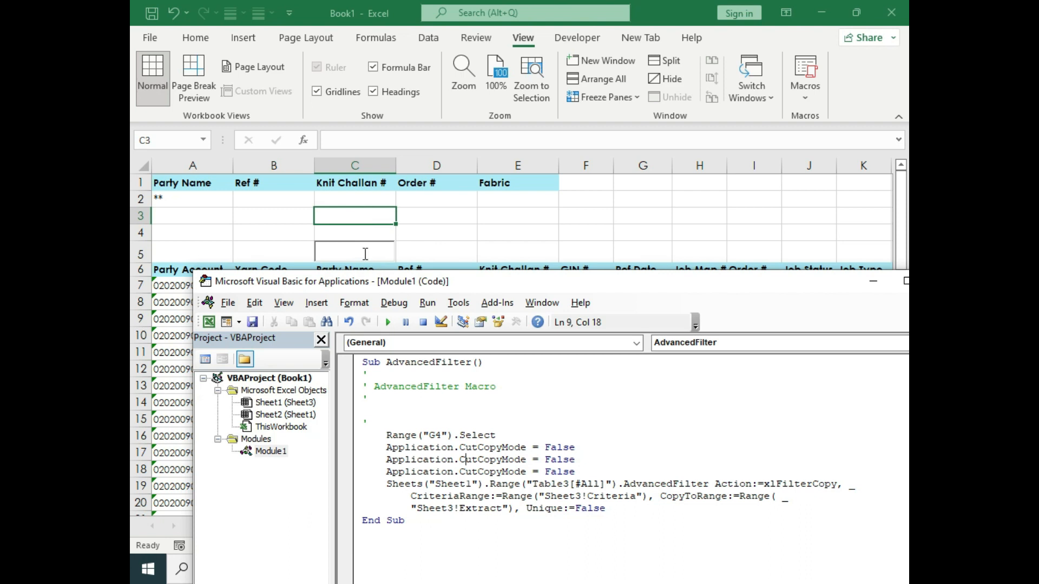
{"action": "left_click_drag", "start_coordinate": [504, 284], "coordinate": [683, 71]}
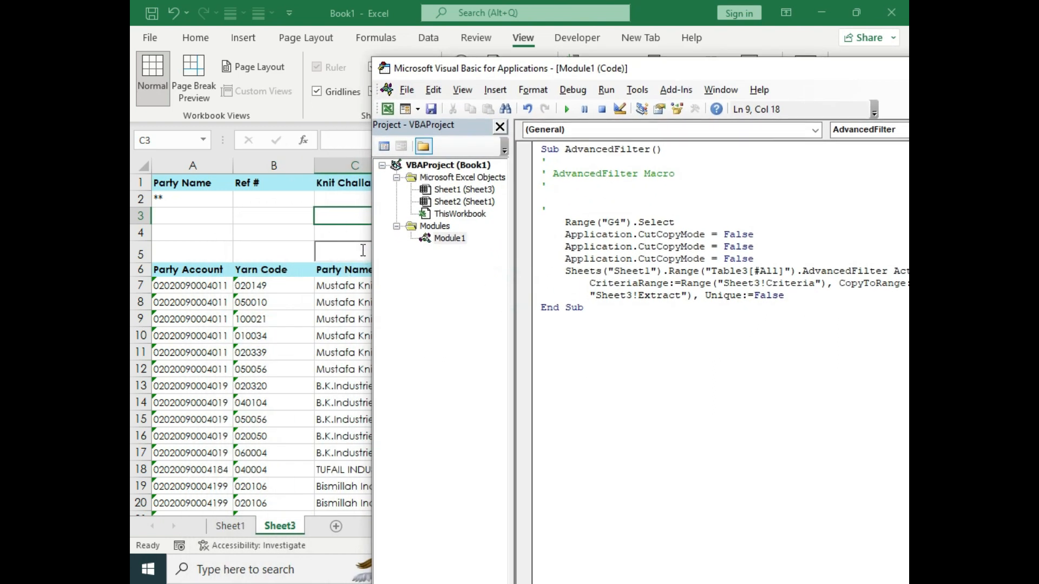
Select the recorded statements inside the AdvancedFilter procedure, from Range("G4").Select through Unique:=False
{"action": "left_click_drag", "start_coordinate": [560, 222], "coordinate": [847, 299]}
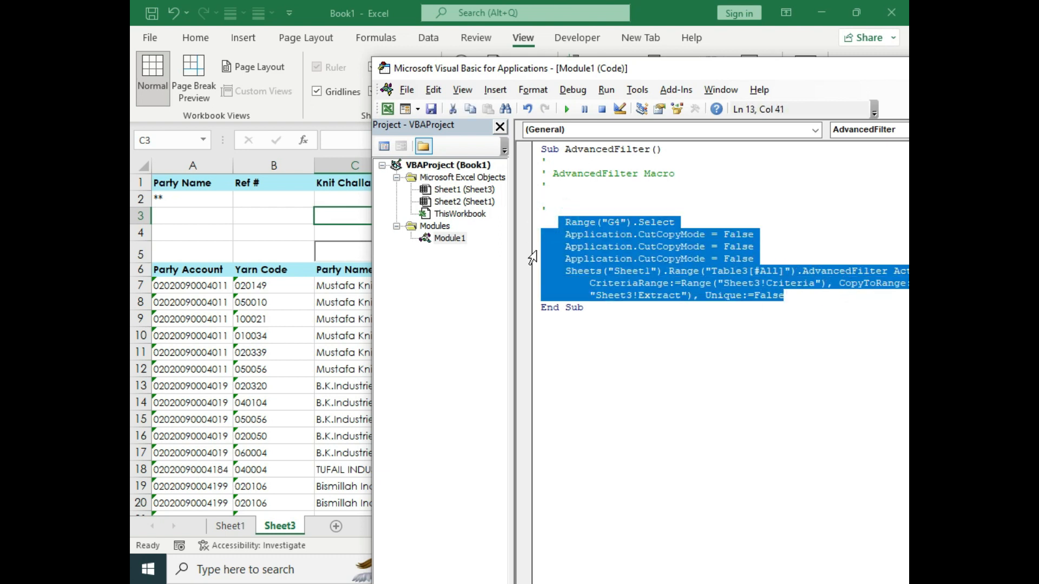
{"action": "left_click", "coordinate": [557, 154]}
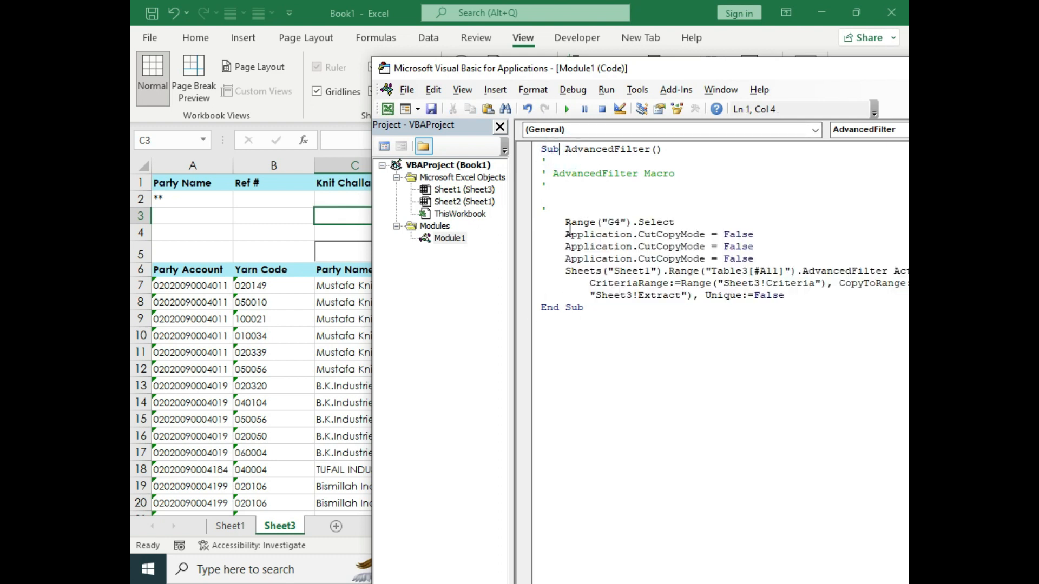
{"action": "left_click_drag", "start_coordinate": [582, 230], "coordinate": [804, 295]}
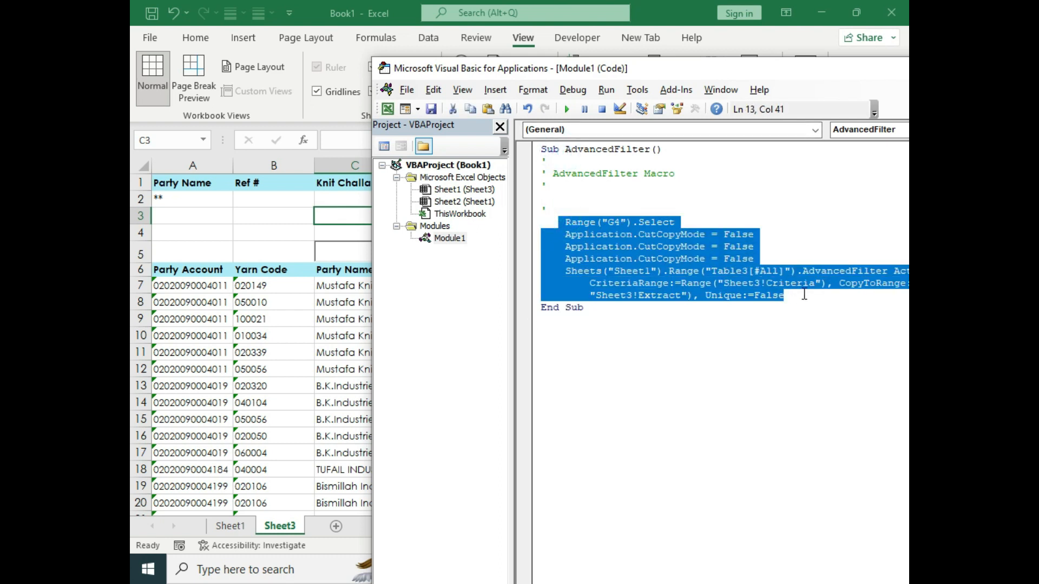
Bring the Visual Basic editor's window controls into view and close the editor to return to Sheet3
{"action": "left_click_drag", "start_coordinate": [703, 70], "coordinate": [520, 93]}
{"action": "left_click_drag", "start_coordinate": [628, 89], "coordinate": [542, 87]}
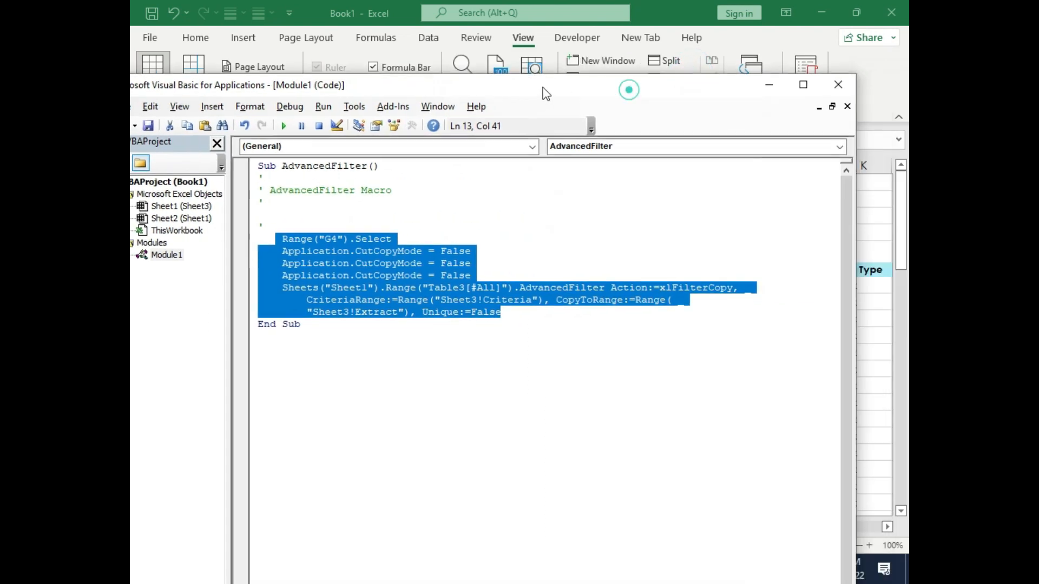
{"action": "left_click", "coordinate": [839, 81]}
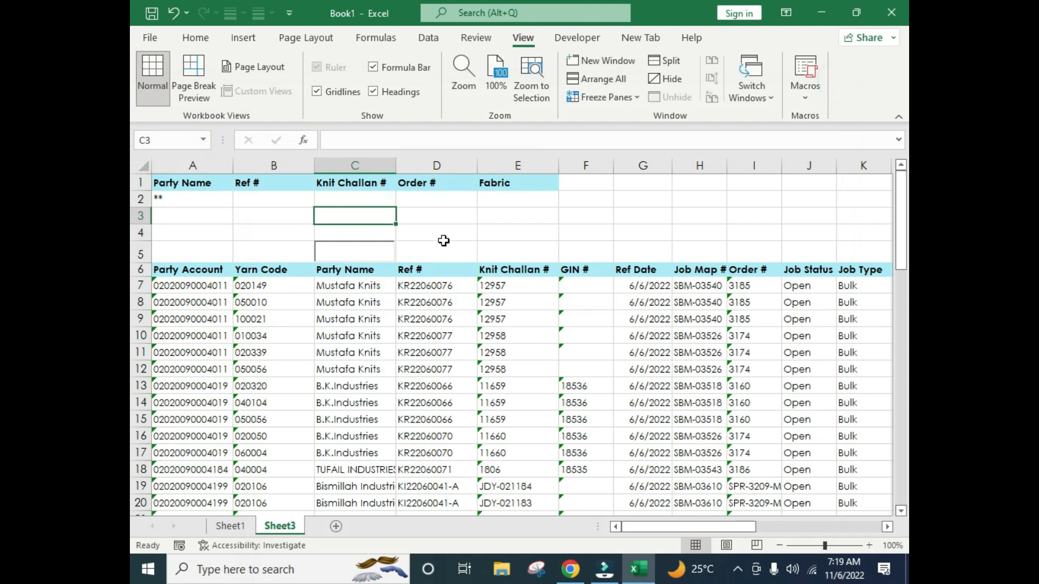
Turn on Design Mode and open the Change event code of the search text box above Party Name
{"action": "left_click", "coordinate": [440, 232]}
{"action": "double_click", "coordinate": [352, 250]}
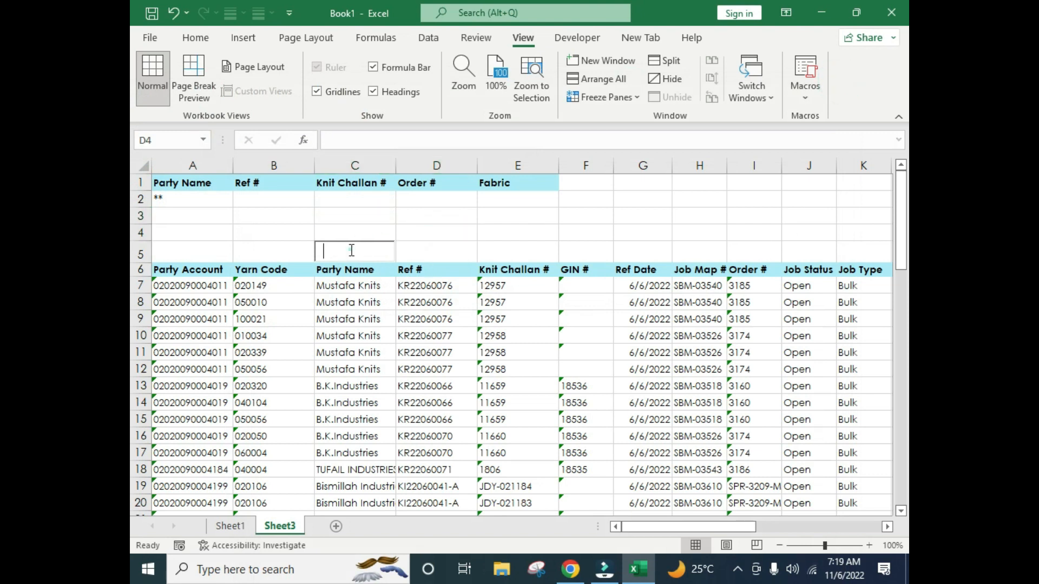
{"action": "left_click", "coordinate": [594, 42]}
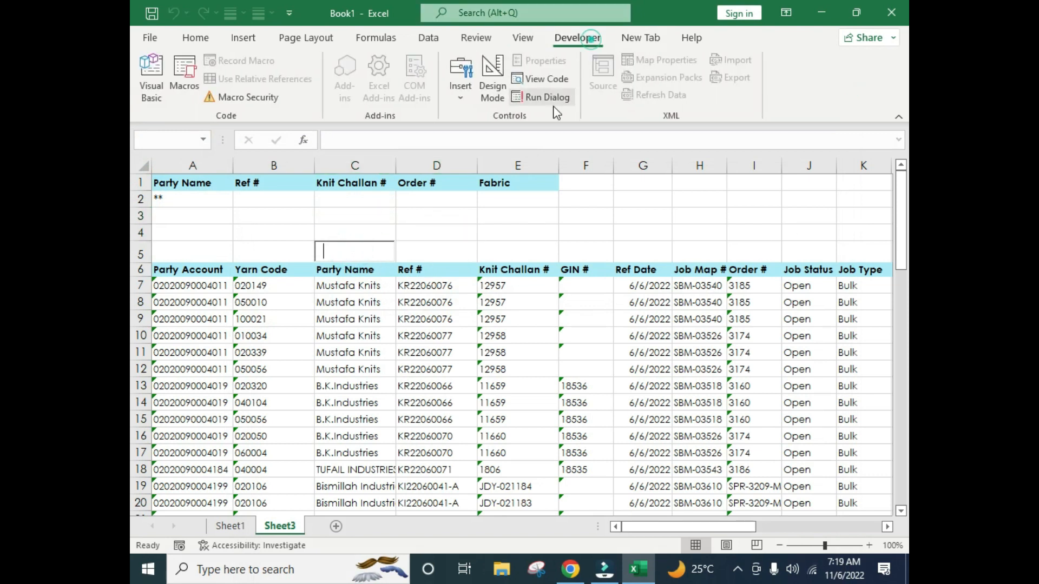
{"action": "left_click", "coordinate": [491, 66]}
{"action": "left_click", "coordinate": [399, 296]}
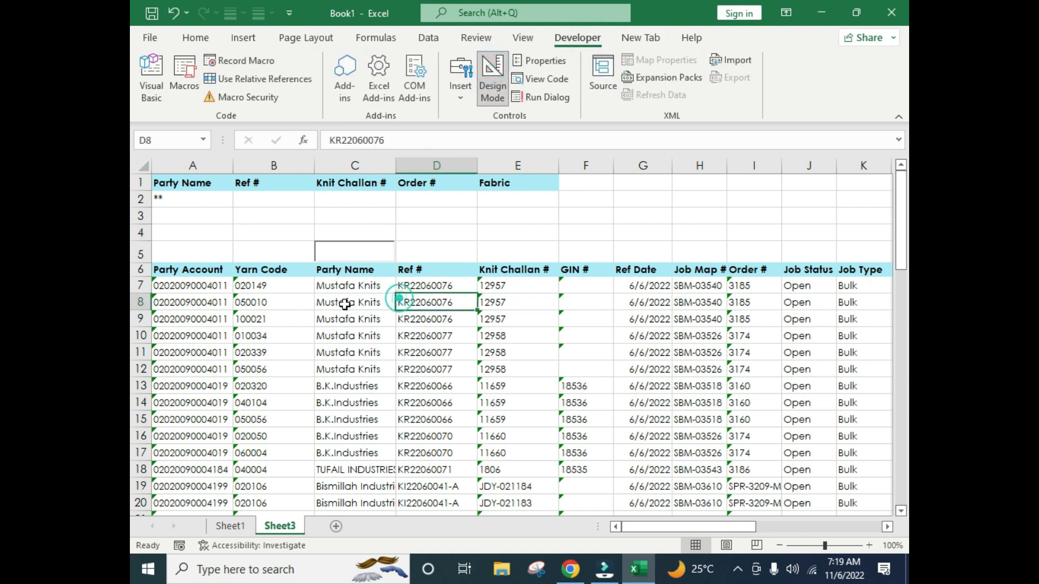
{"action": "double_click", "coordinate": [354, 250]}
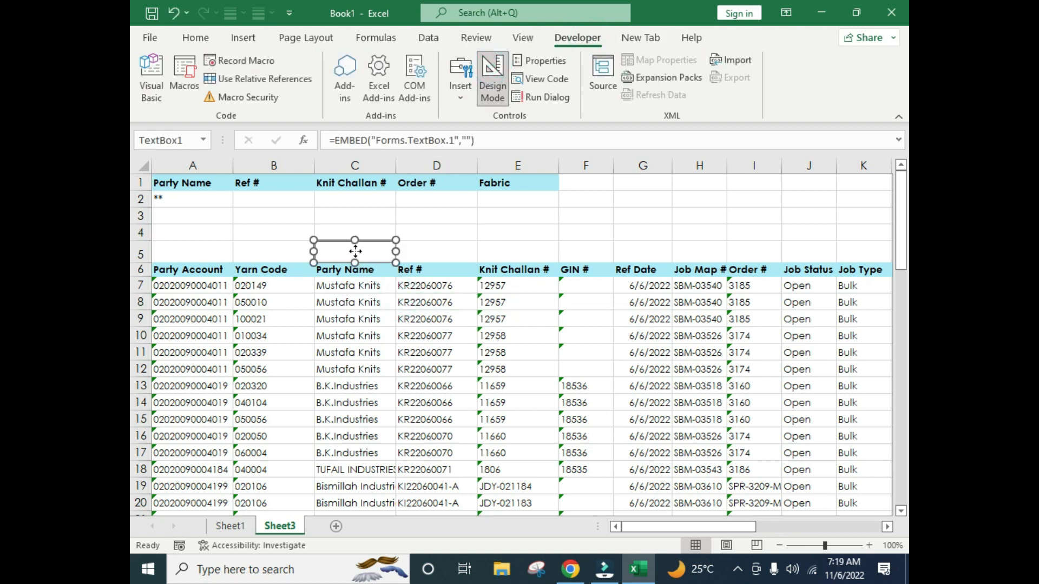
Paste the copied AdvancedFilter statements into the empty body of the TextBox1_Change procedure
{"action": "left_click_drag", "start_coordinate": [516, 85], "coordinate": [827, 83]}
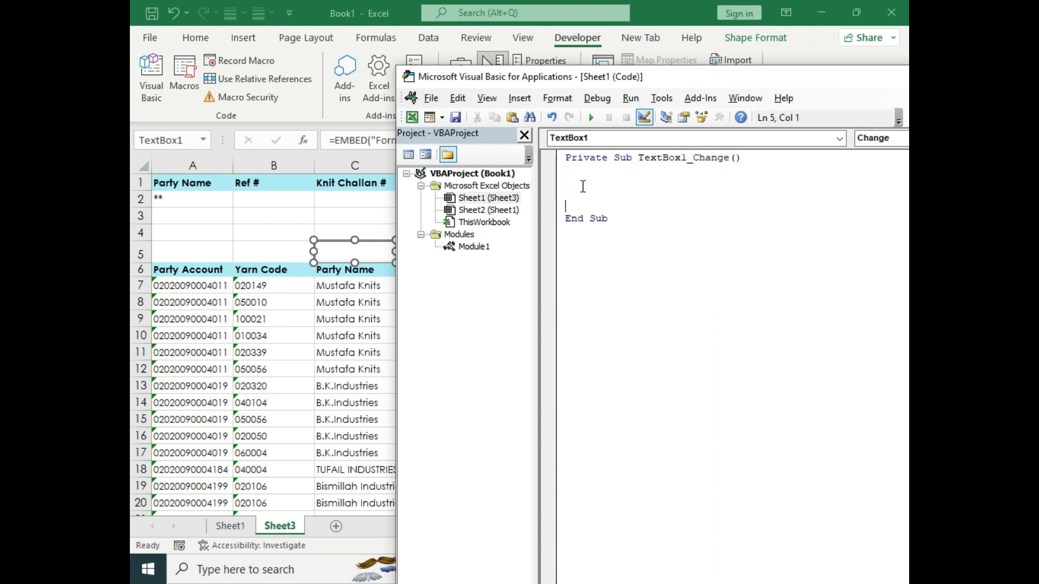
{"action": "left_click", "coordinate": [586, 179]}
{"action": "key", "text": "ctrl+v"}
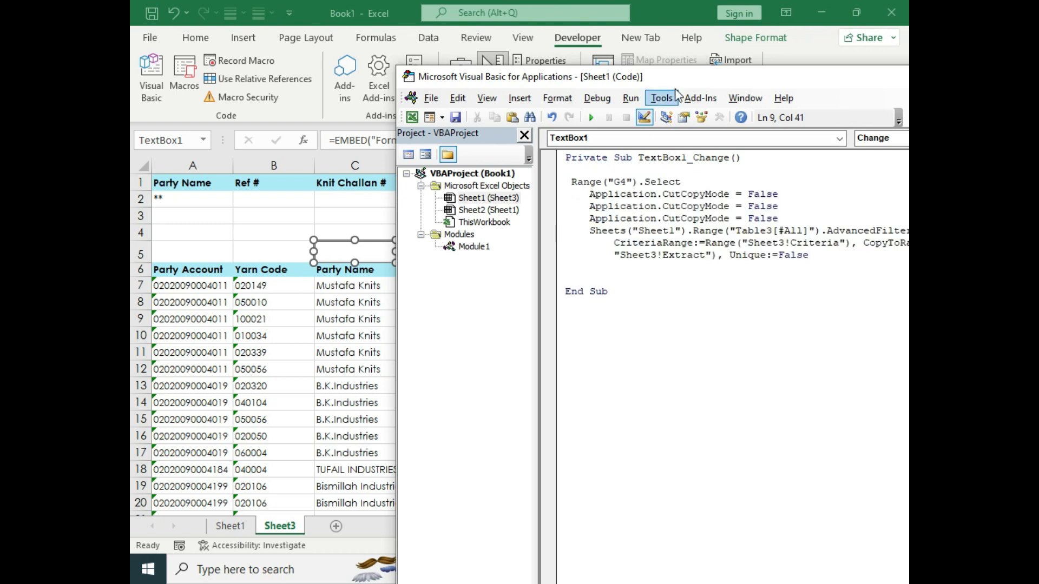
Close the Visual Basic editor and turn off Design Mode so the search text box is usable on Sheet3
{"action": "left_click_drag", "start_coordinate": [678, 69], "coordinate": [235, 41]}
{"action": "left_click_drag", "start_coordinate": [808, 51], "coordinate": [713, 61]}
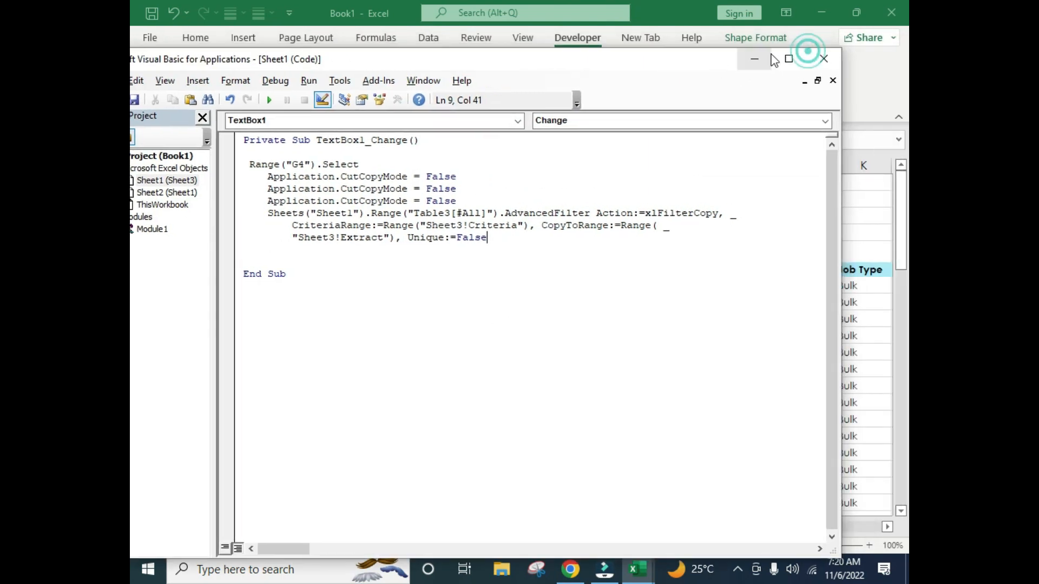
{"action": "left_click", "coordinate": [811, 58]}
{"action": "left_click", "coordinate": [528, 298]}
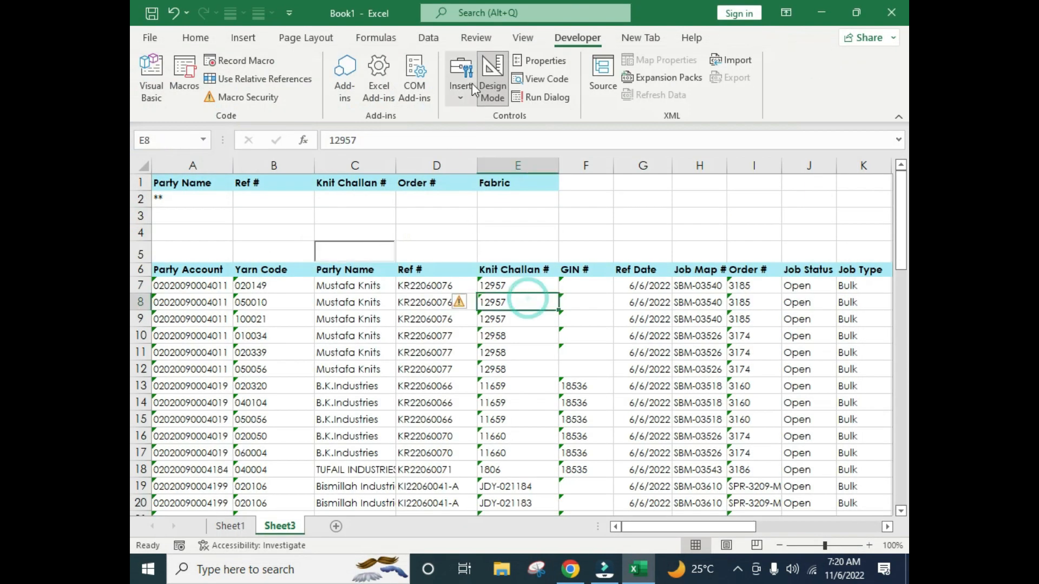
{"action": "left_click", "coordinate": [494, 82]}
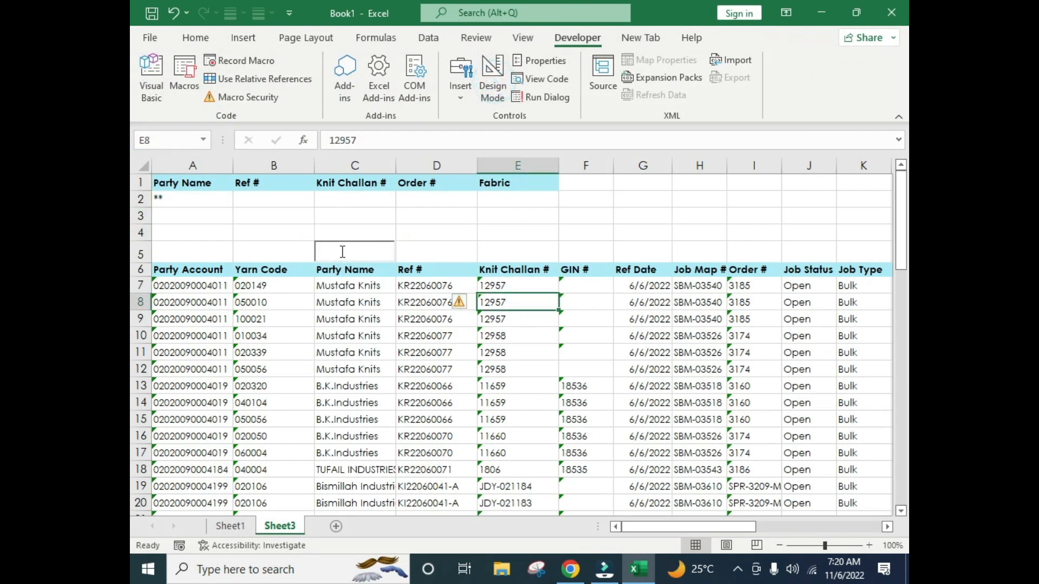